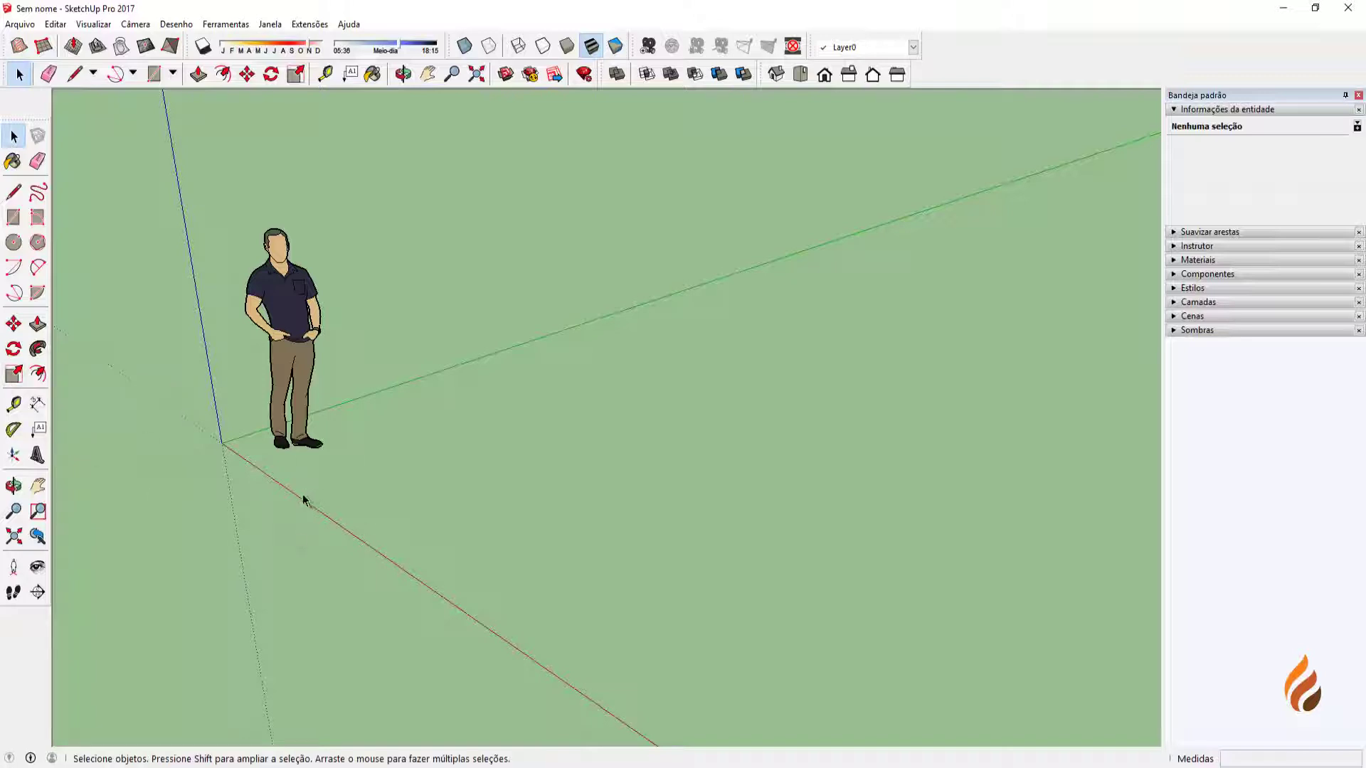
# Draw a rectangle of about 2.53 m² on the ground plane, beyond the standing figure.
pyautogui.moveTo(484, 468); pyautogui.dragTo(492, 507, button='middle')
pyautogui.press('r')
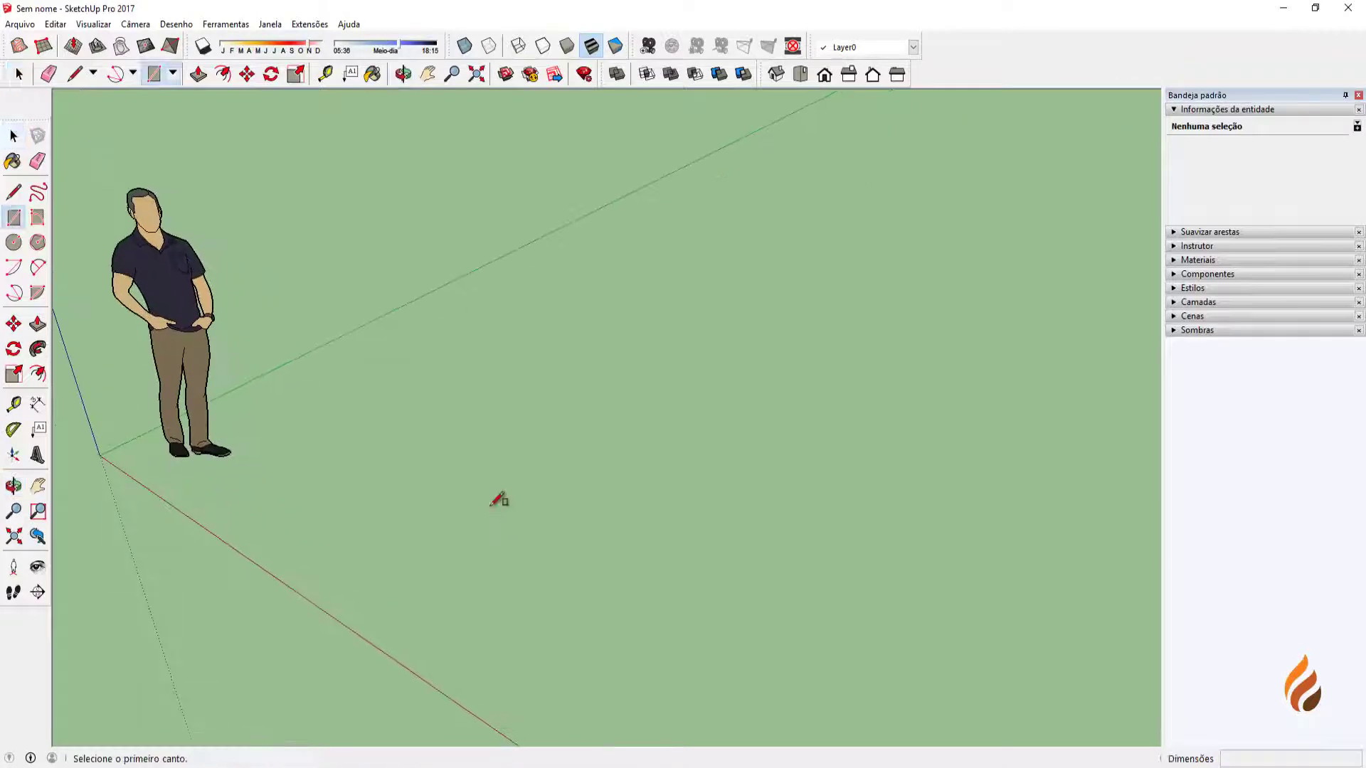
pyautogui.click(413, 514)
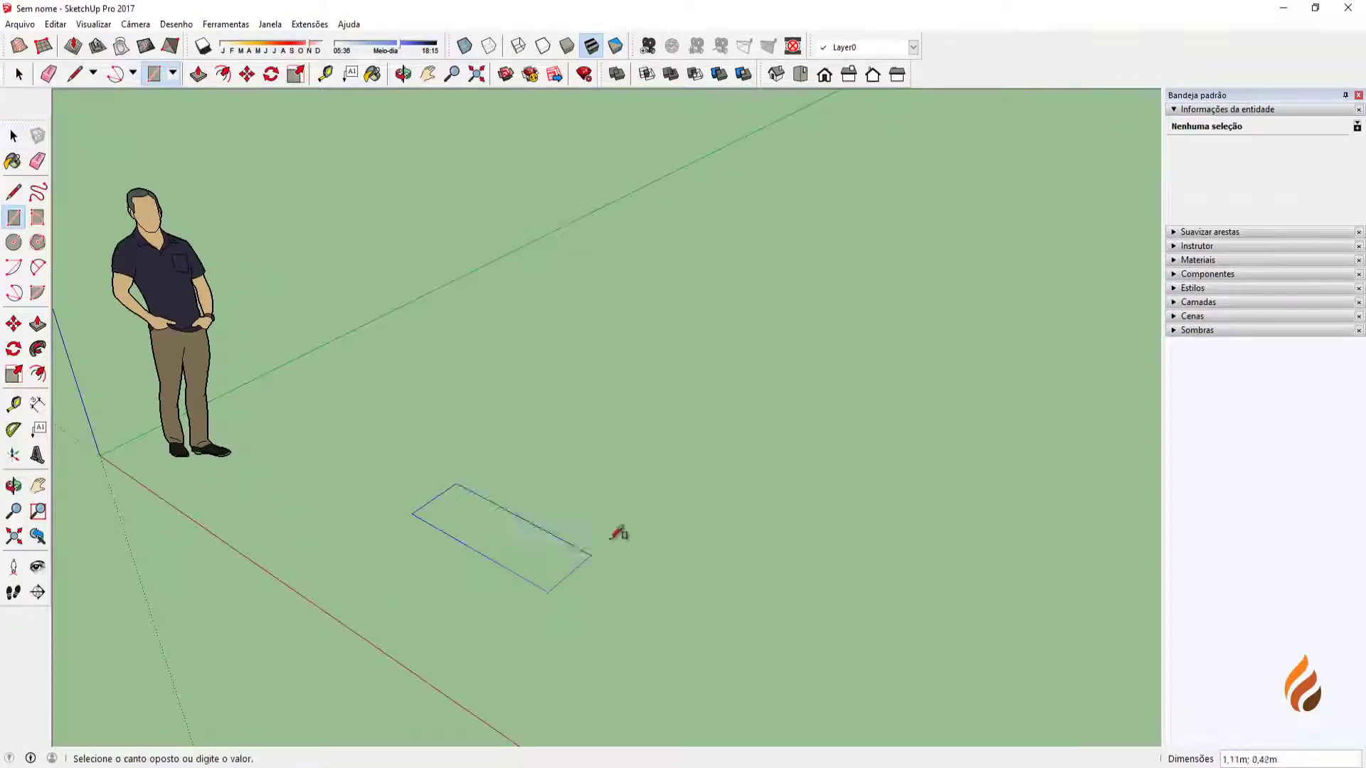
pyautogui.click(762, 445)
# Push/Pull the rectangle's face up about 1.25 m into a box and clear the selection.
pyautogui.press('space')
pyautogui.click(650, 497)
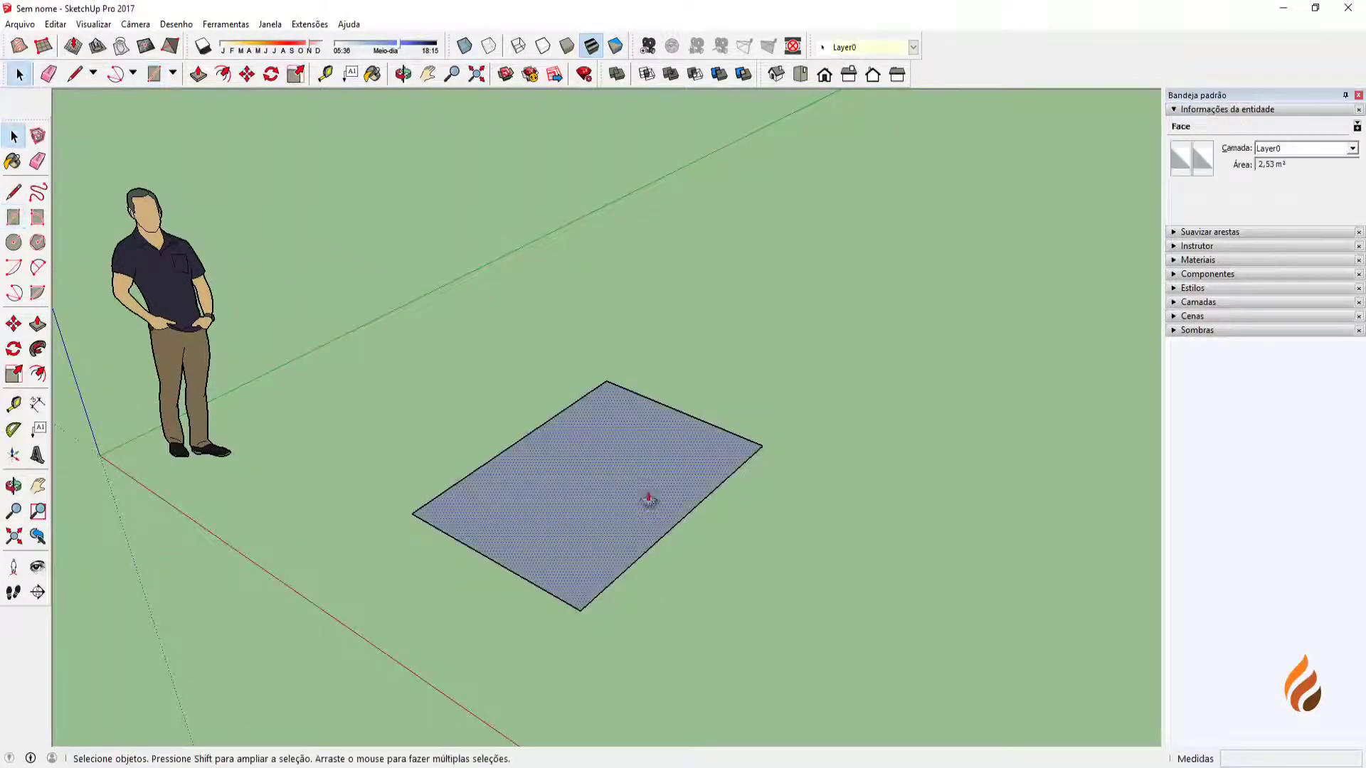
pyautogui.press('p')
pyautogui.click(642, 500)
pyautogui.click(652, 329)
pyautogui.press('space')
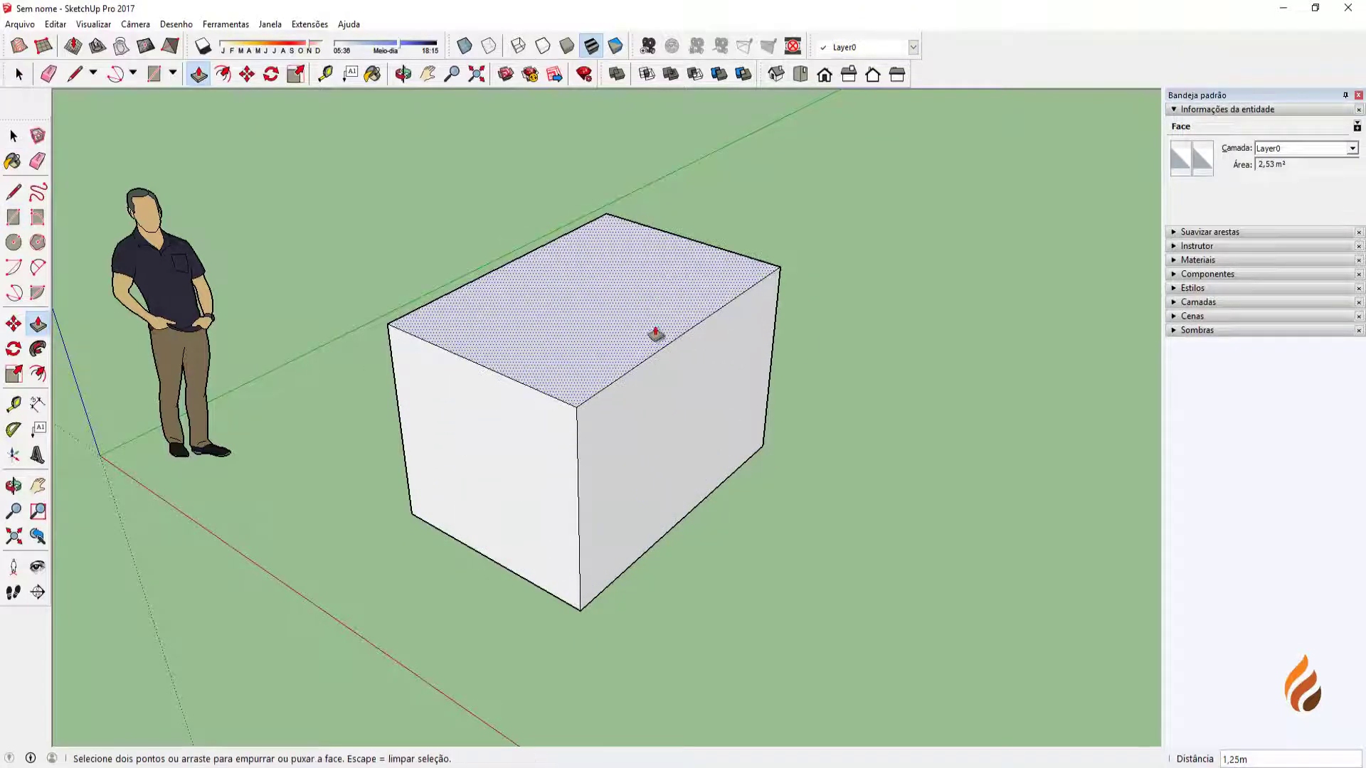
pyautogui.click(847, 518)
# Select all of the box's faces and edges and scale it from the end face to about 1.50 along the green axis.
pyautogui.moveTo(846, 518); pyautogui.dragTo(602, 446, button='middle')
pyautogui.tripleClick(598, 435)
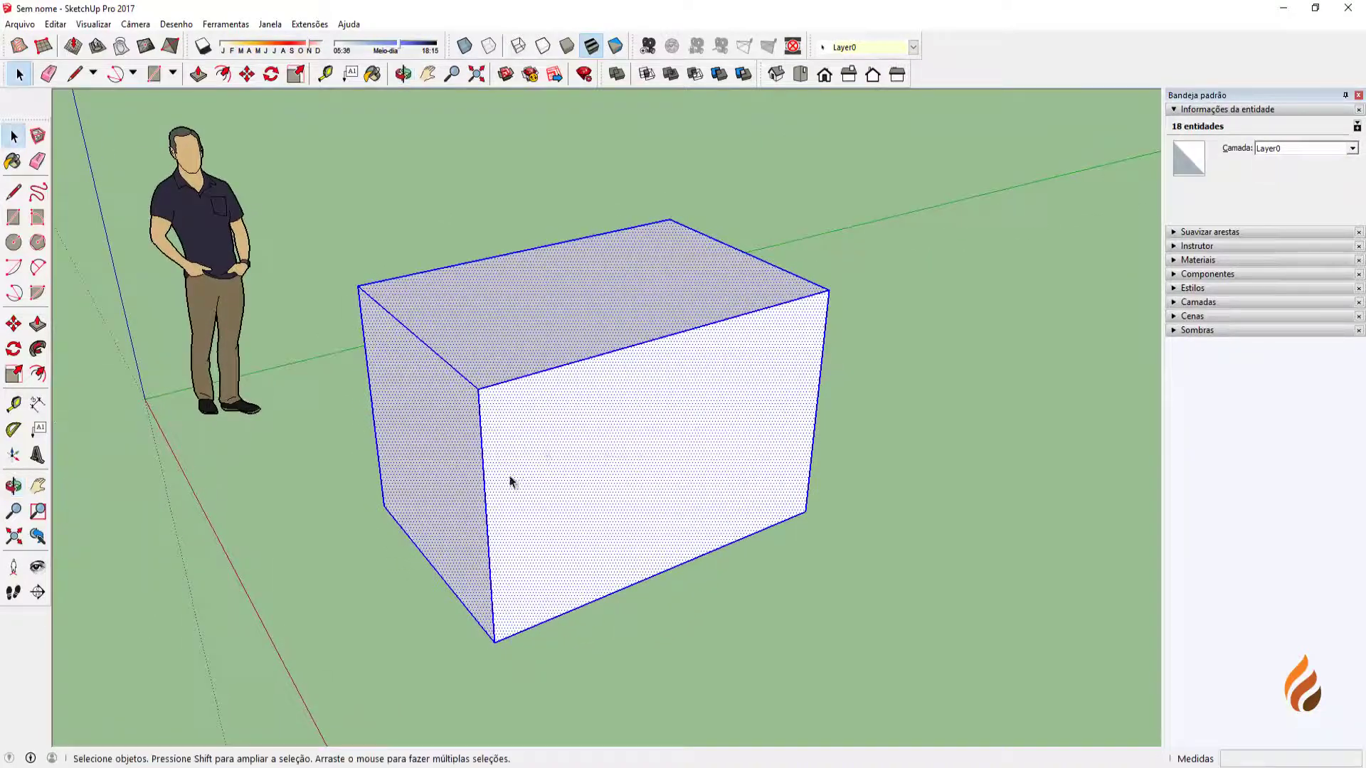
pyautogui.click(14, 376)
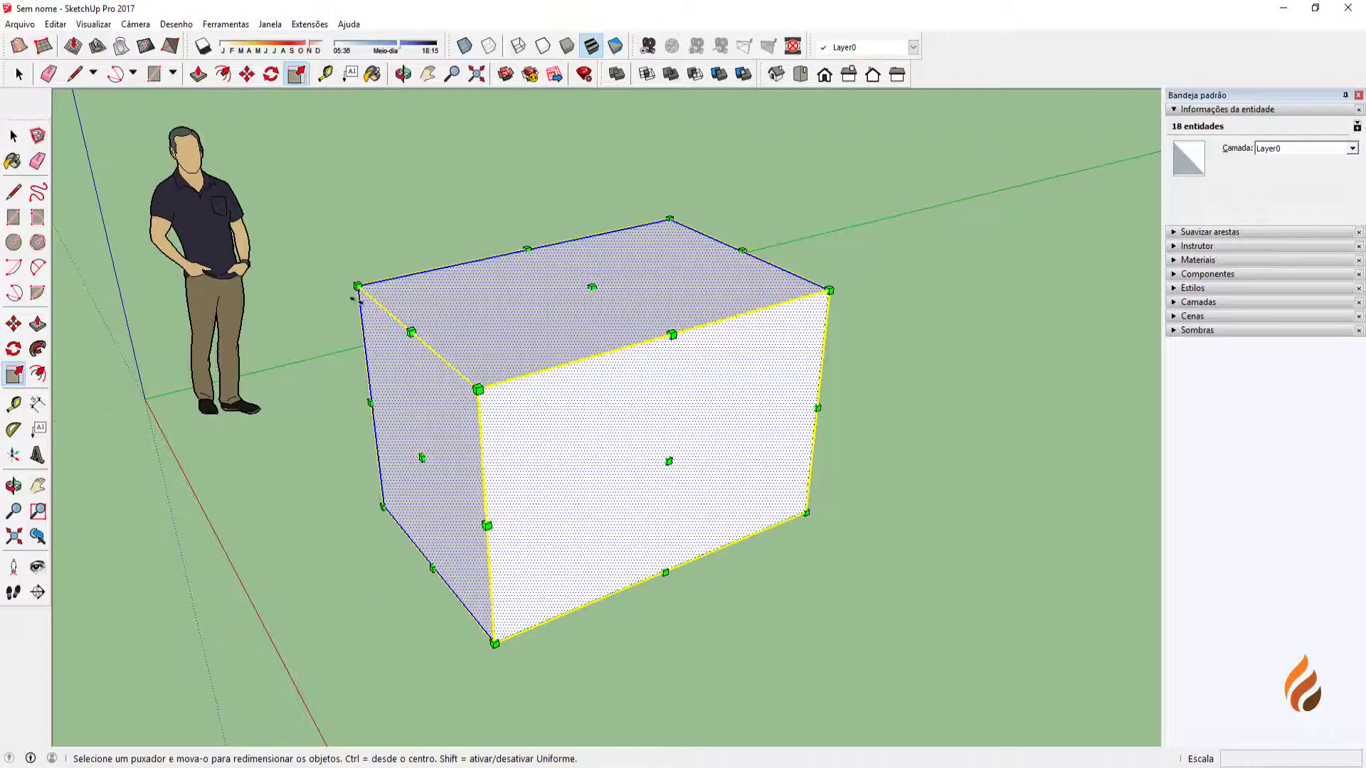
pyautogui.moveTo(754, 482); pyautogui.dragTo(655, 463, button='middle')
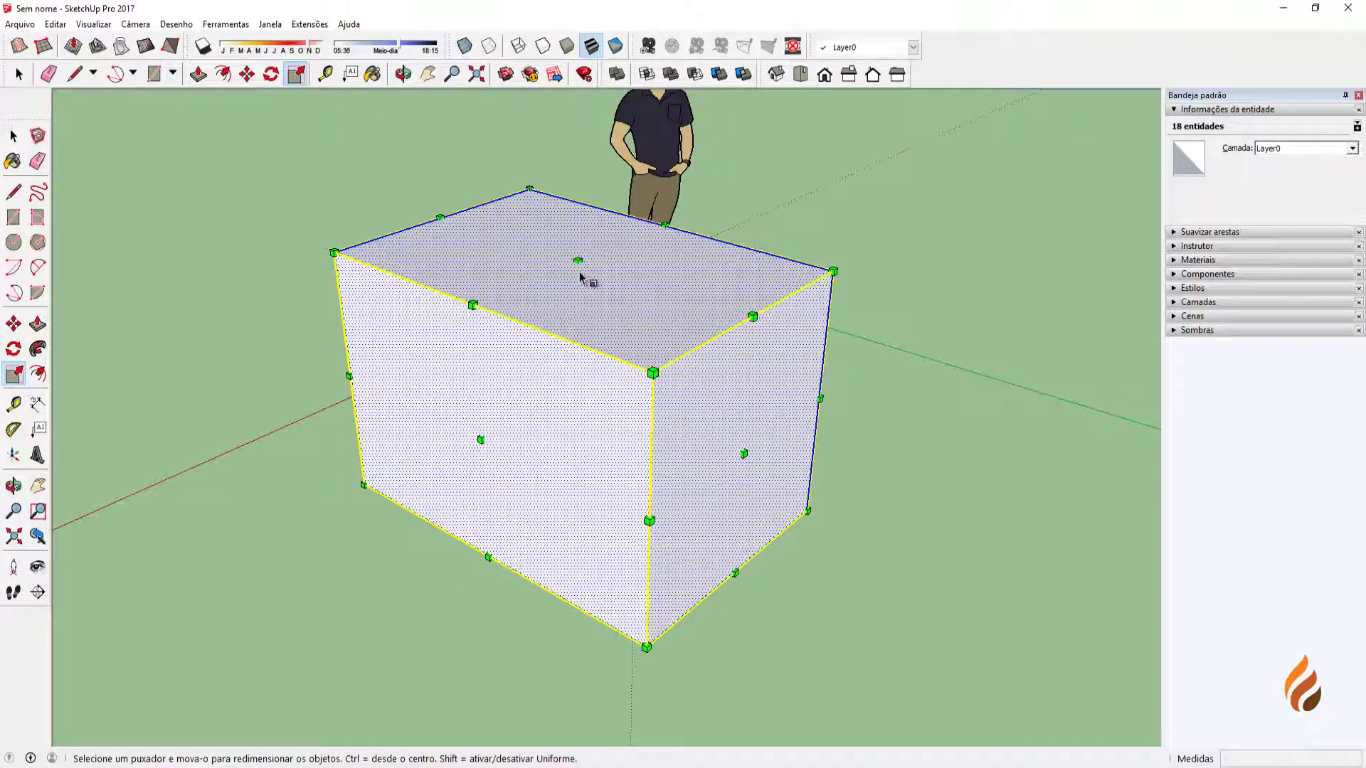
pyautogui.moveTo(569, 427); pyautogui.dragTo(642, 463, button='middle')
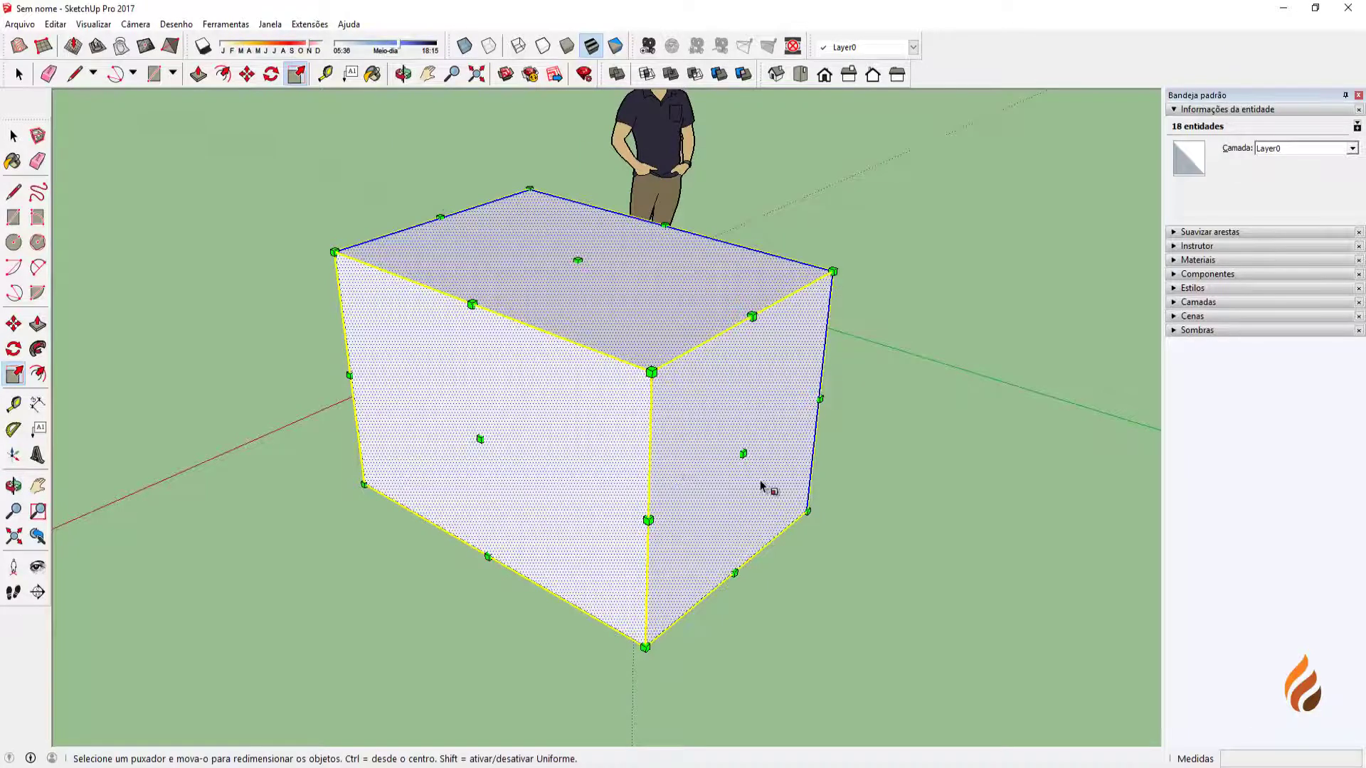
pyautogui.moveTo(761, 486); pyautogui.dragTo(587, 530, button='middle')
pyautogui.scroll(2, 731, 456)
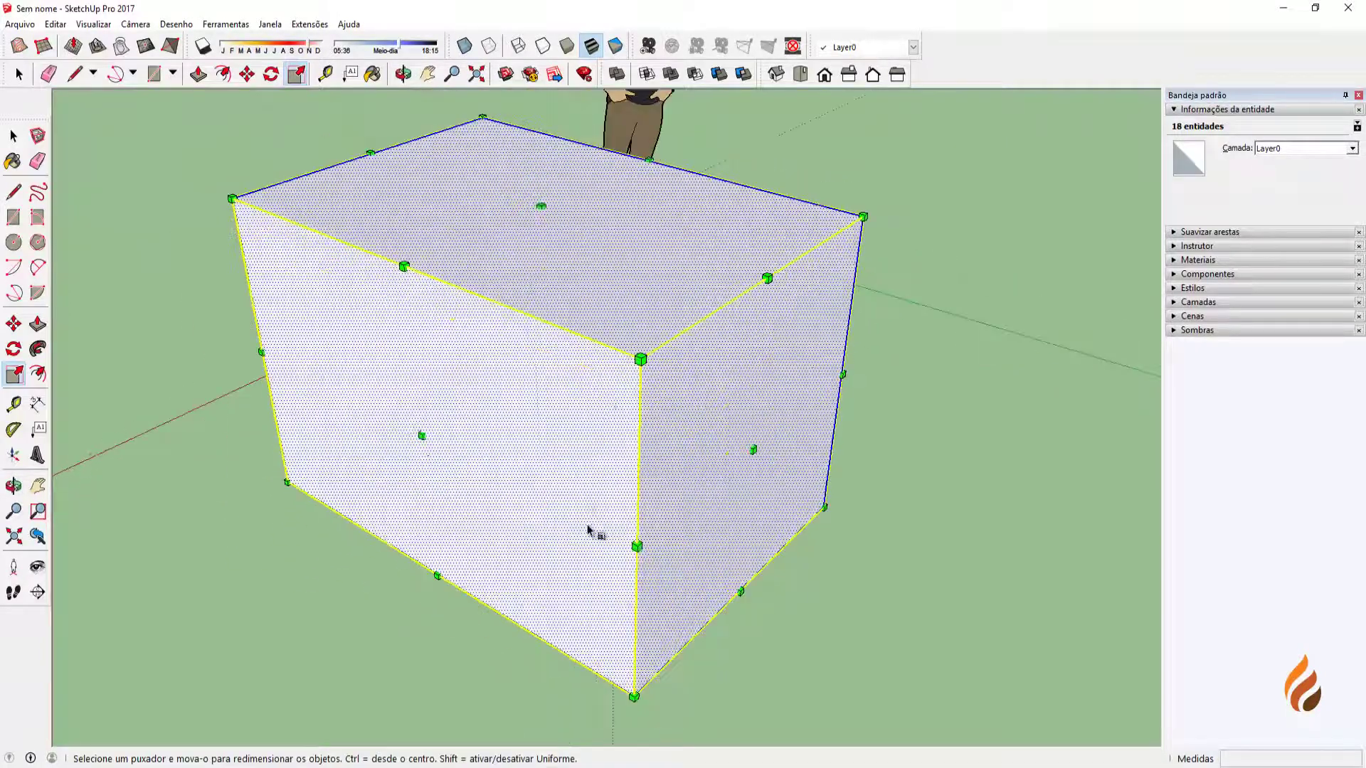
pyautogui.moveTo(720, 493); pyautogui.dragTo(769, 448, button='middle')
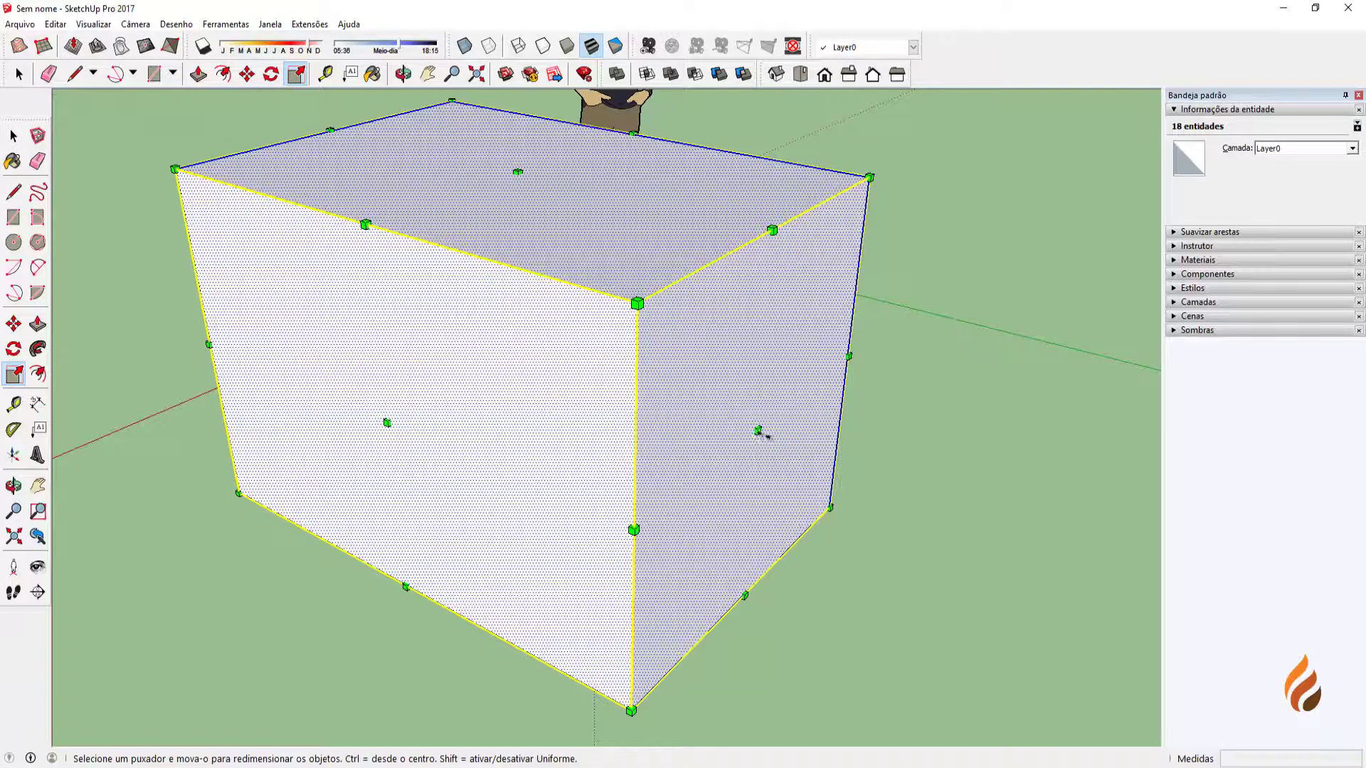
pyautogui.click(756, 431)
pyautogui.scroll(-3, 756, 430)
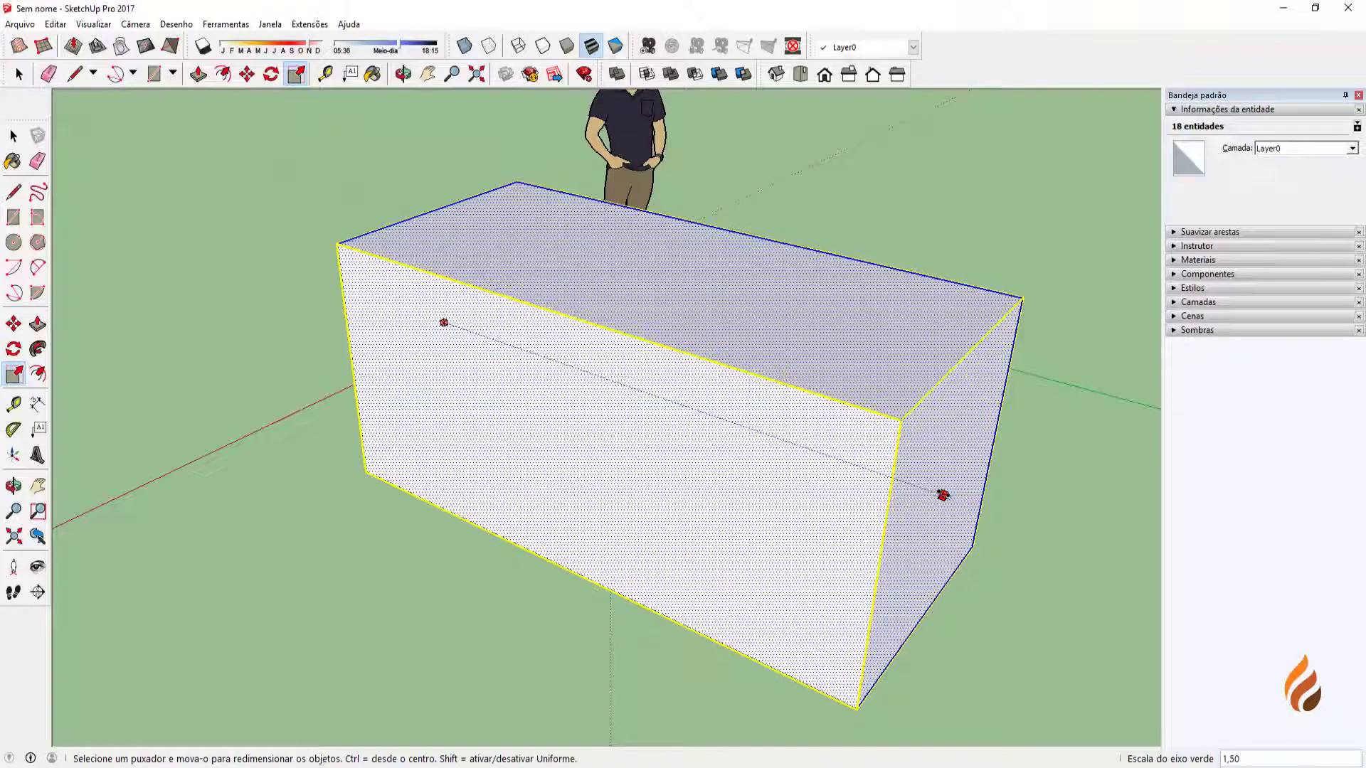
pyautogui.click(943, 494)
# Shorten the box along the green axis by scaling its end face inward.
pyautogui.moveTo(823, 566); pyautogui.dragTo(734, 525, button='middle')
pyautogui.click(922, 510)
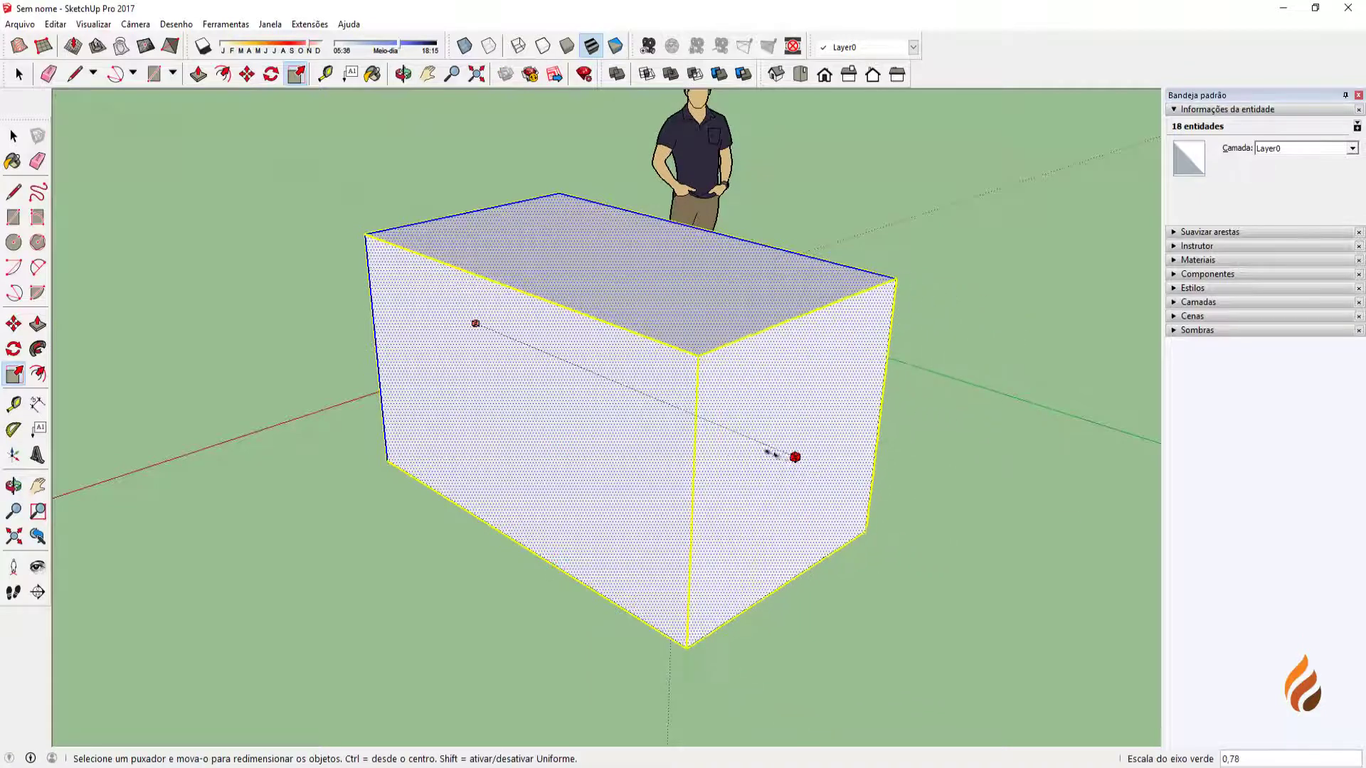
pyautogui.click(654, 400)
# Scale the box along the red axis to about 1.81, and shrink it along the same axis by about 0.62.
pyautogui.moveTo(732, 472); pyautogui.dragTo(463, 463, button='middle')
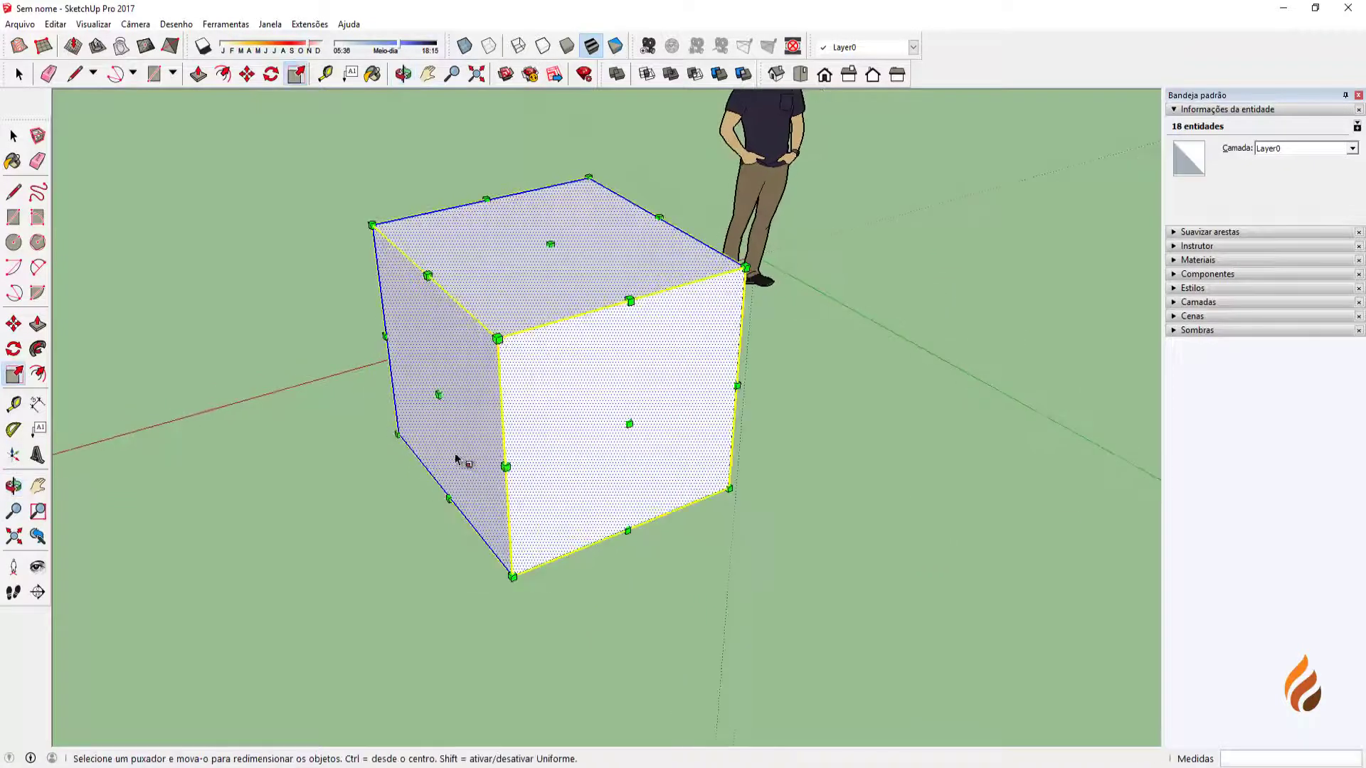
pyautogui.click(439, 393)
pyautogui.click(165, 502)
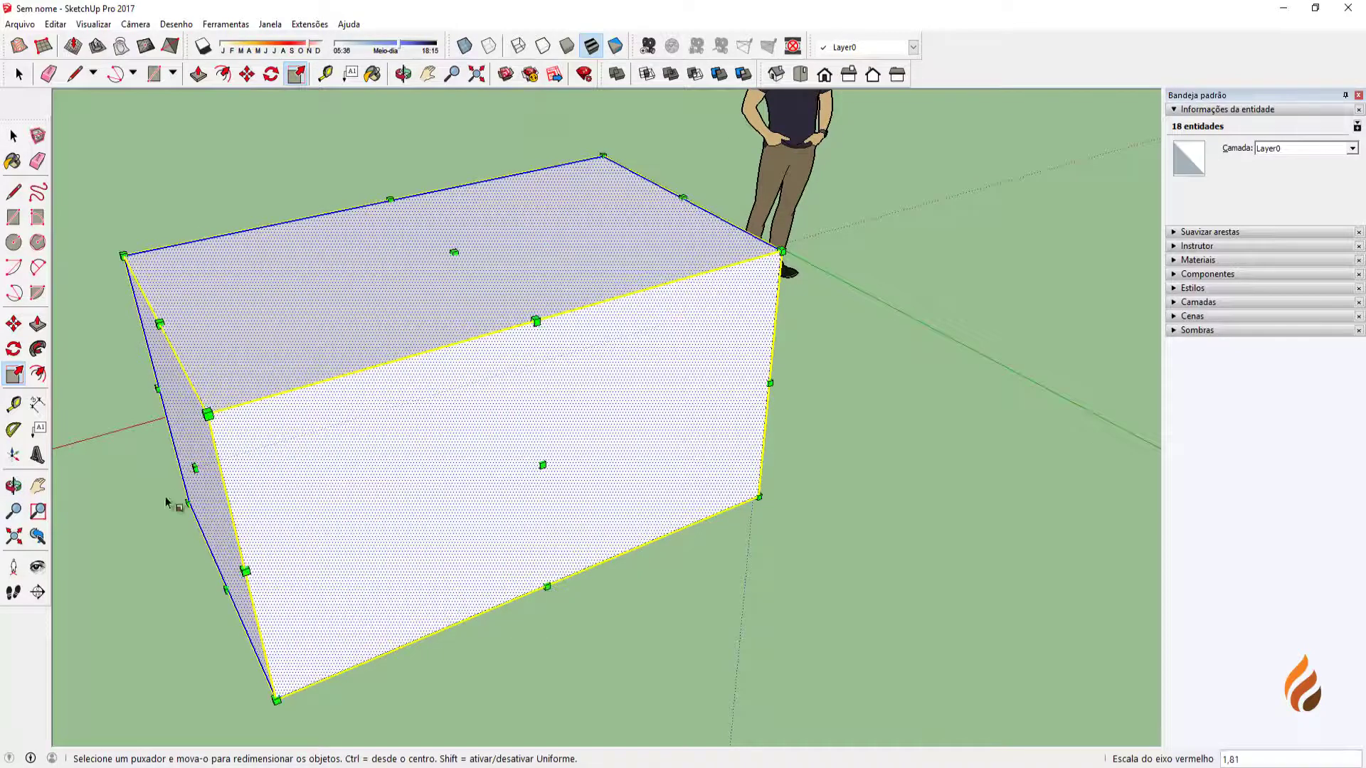
pyautogui.click(193, 468)
pyautogui.click(467, 368)
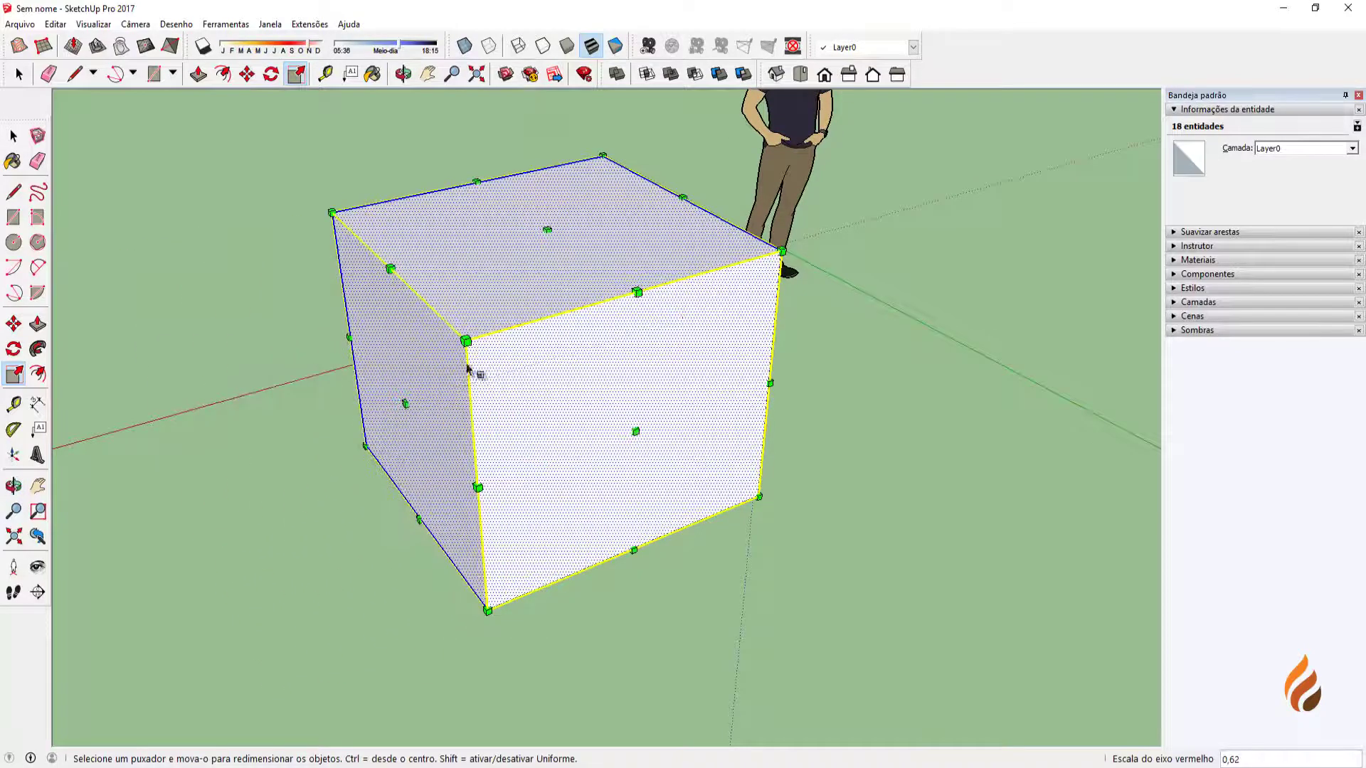
# Scale the box along the blue axis from its top face, flattening it and pulling it back up.
pyautogui.click(547, 229)
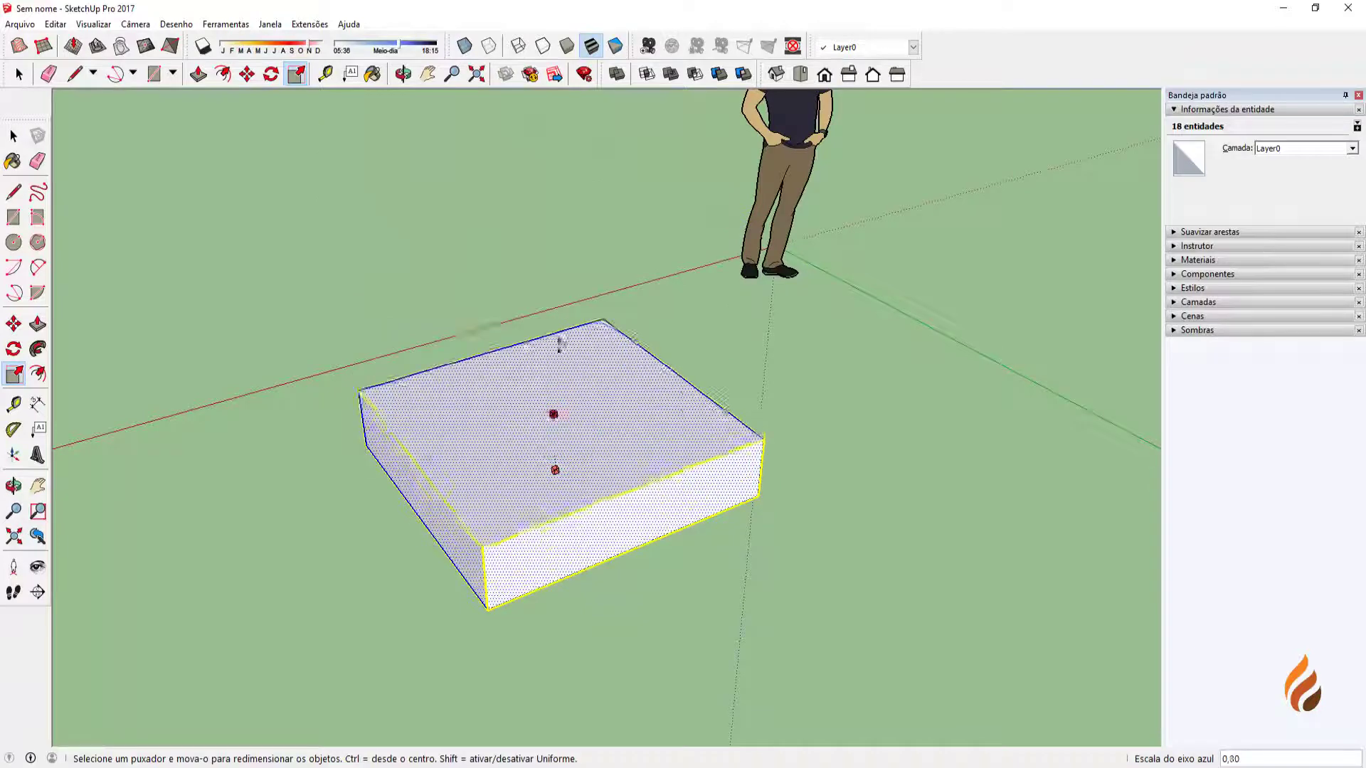
pyautogui.click(569, 229)
pyautogui.moveTo(446, 292); pyautogui.dragTo(588, 299, button='middle')
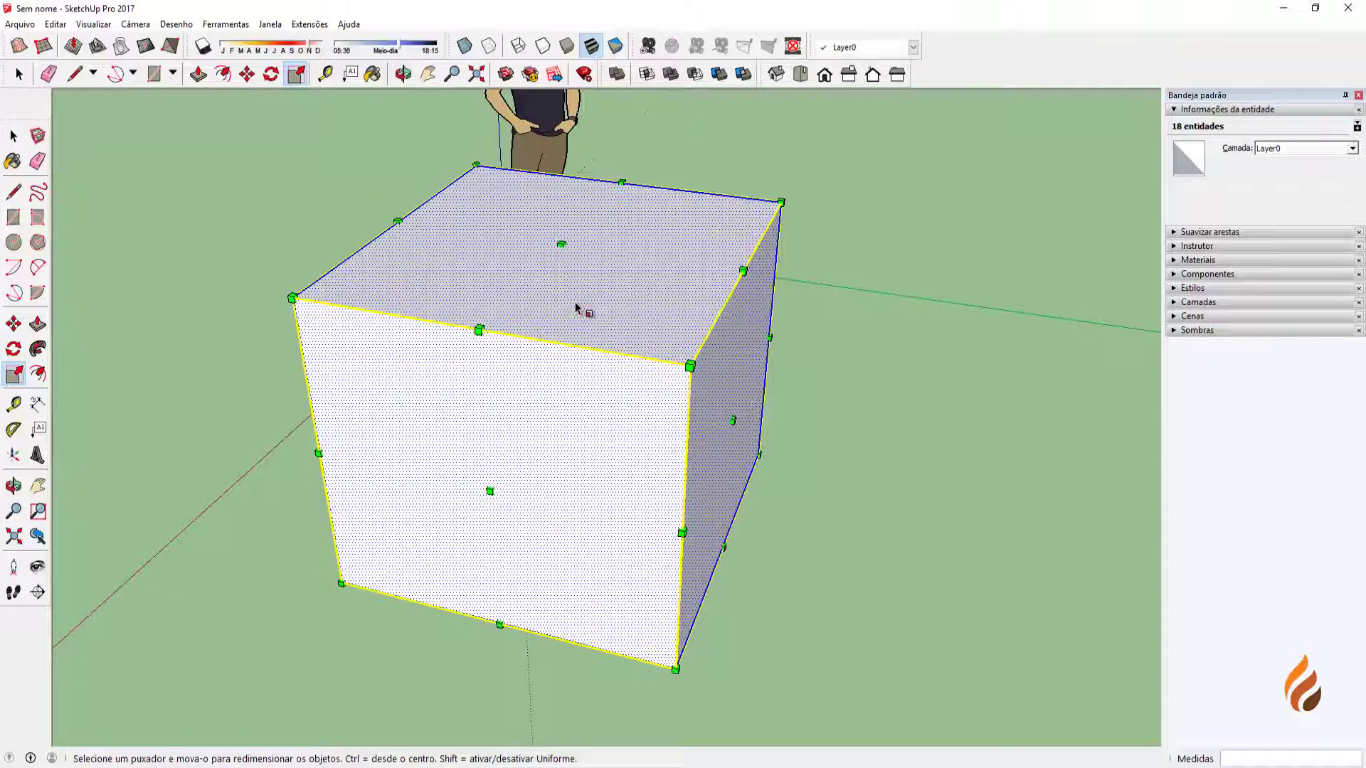
# Examine the scale handles at the centres of the box's faces and edges from several sides.
pyautogui.moveTo(595, 452); pyautogui.dragTo(680, 532, button='middle')
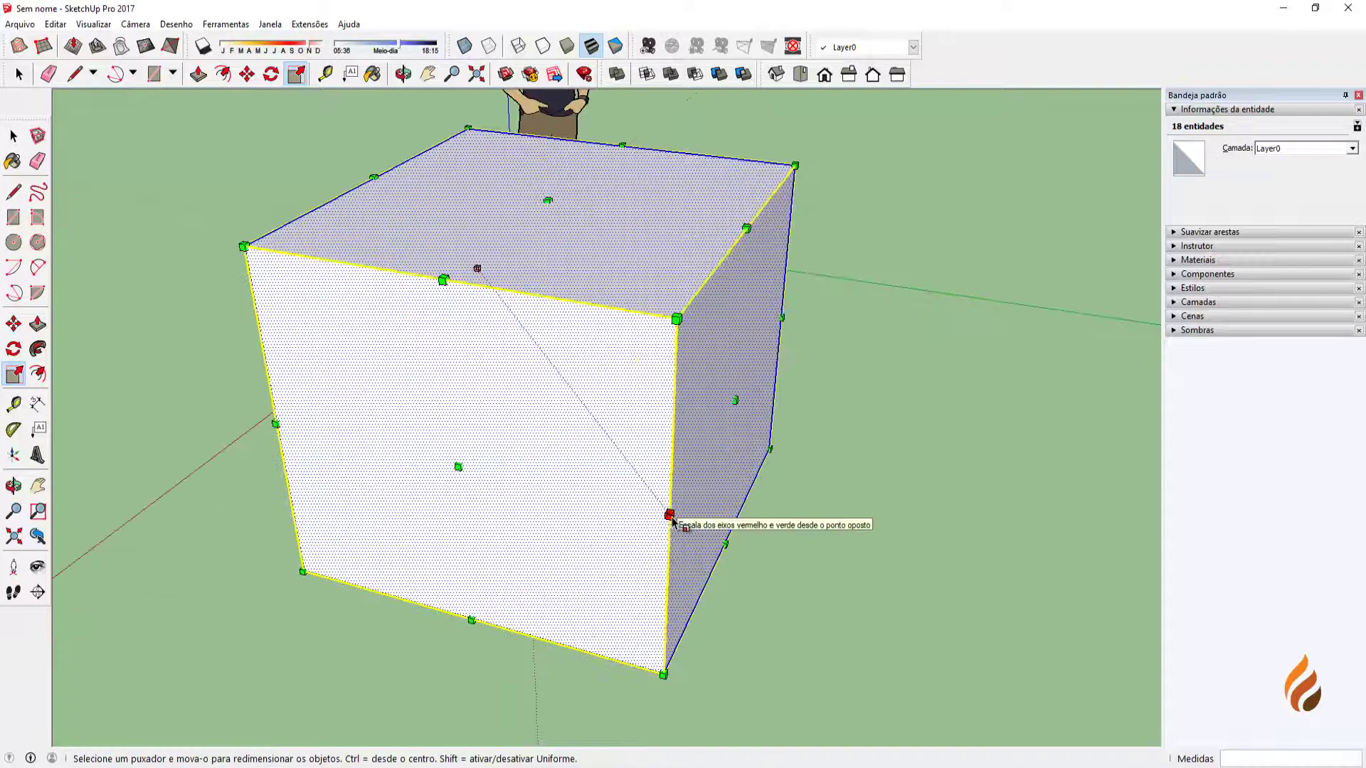
pyautogui.moveTo(448, 502); pyautogui.dragTo(369, 444, button='middle')
pyautogui.moveTo(585, 435); pyautogui.dragTo(497, 402, button='middle')
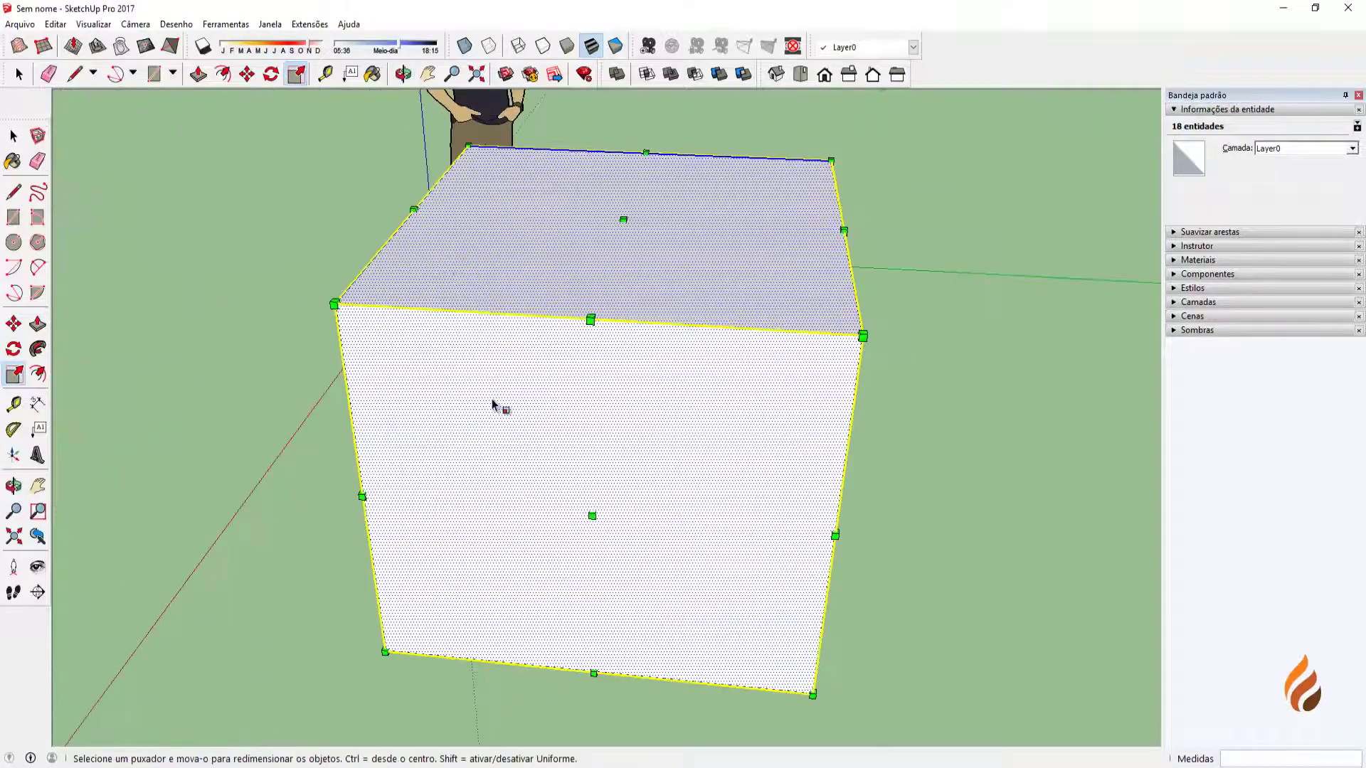
pyautogui.moveTo(632, 477); pyautogui.dragTo(506, 472, button='middle')
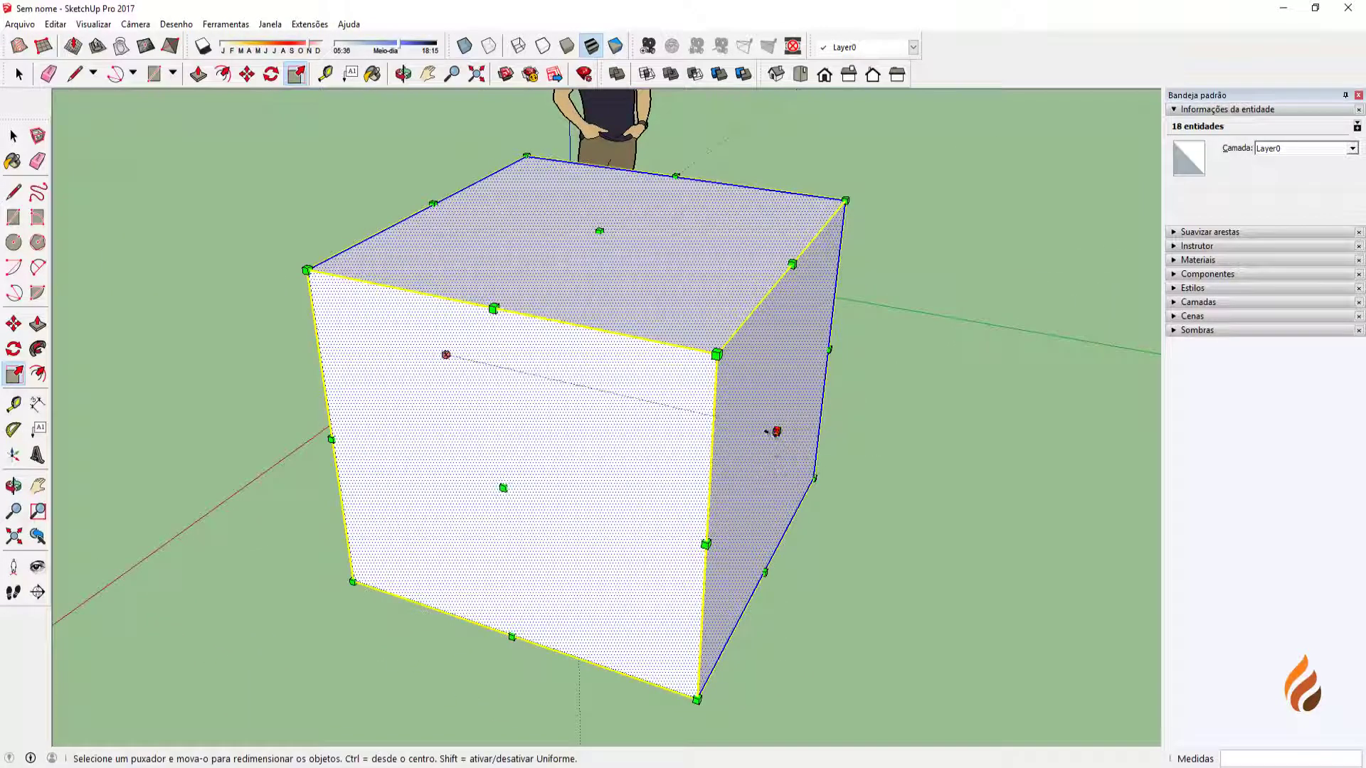
pyautogui.moveTo(767, 431); pyautogui.dragTo(813, 441)
pyautogui.scroll(-1, 744, 506)
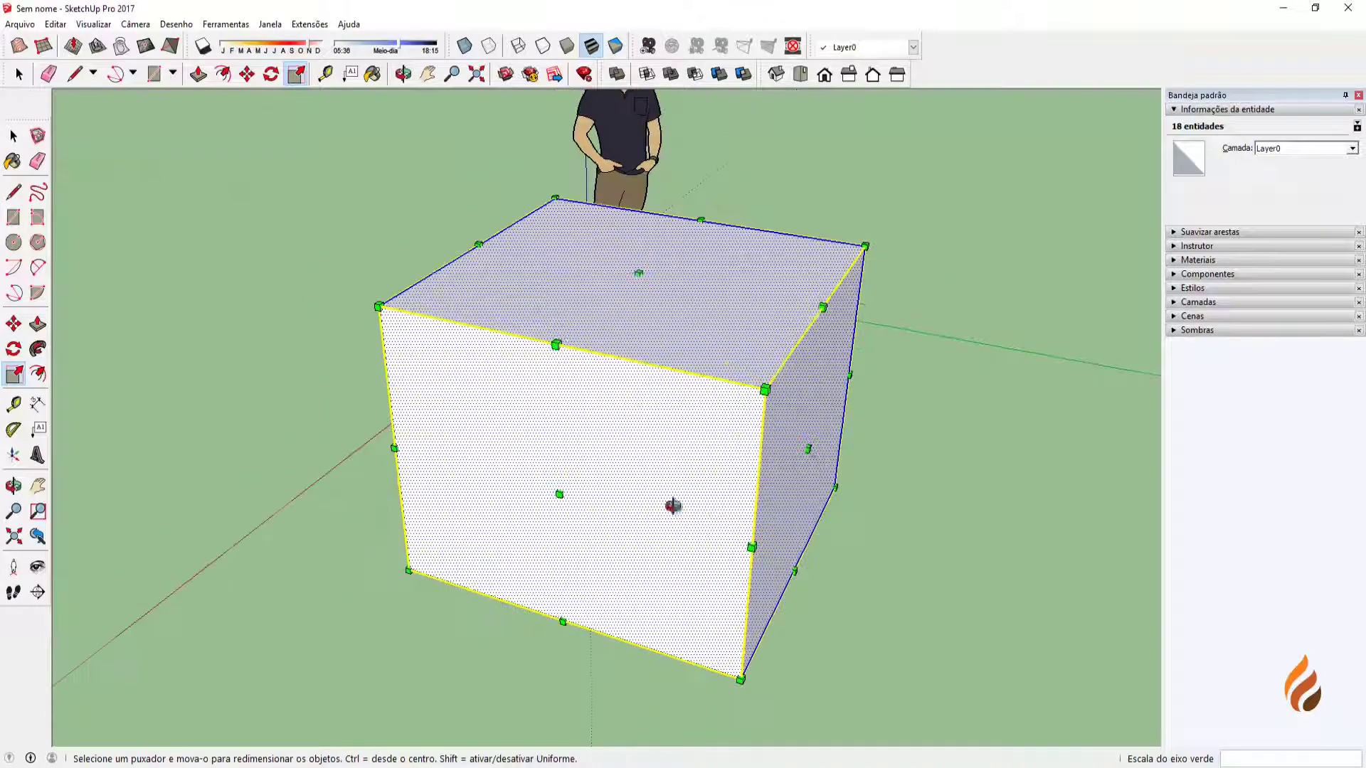
pyautogui.moveTo(672, 506); pyautogui.dragTo(499, 496, button='middle')
pyautogui.moveTo(481, 488)
pyautogui.mouseDown()
pyautogui.moveTo(405, 524)
pyautogui.moveTo(483, 481)
pyautogui.mouseUp()
pyautogui.moveTo(483, 481); pyautogui.dragTo(743, 532, button='middle')
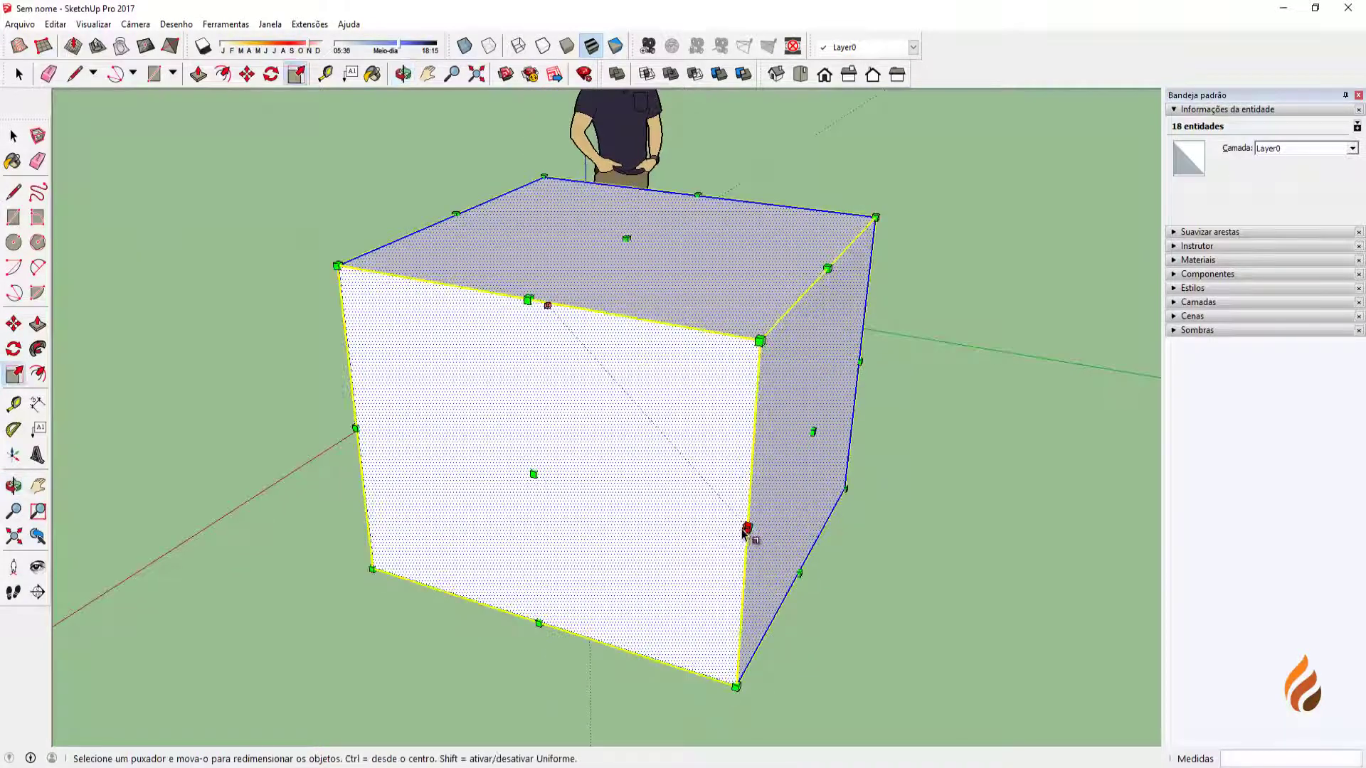
# Try scaling the box along the red and green axes together from the middle of a vertical edge.
pyautogui.moveTo(746, 528)
pyautogui.mouseDown()
pyautogui.moveTo(723, 526)
pyautogui.moveTo(620, 641)
pyautogui.moveTo(381, 601)
pyautogui.moveTo(691, 694)
pyautogui.moveTo(985, 451)
pyautogui.moveTo(494, 426)
pyautogui.moveTo(301, 659)
pyautogui.moveTo(567, 725)
pyautogui.moveTo(974, 640)
pyautogui.moveTo(857, 463)
pyautogui.moveTo(530, 504)
pyautogui.moveTo(357, 675)
pyautogui.moveTo(692, 697)
pyautogui.moveTo(872, 689)
pyautogui.moveTo(1116, 524)
pyautogui.moveTo(653, 457)
pyautogui.moveTo(467, 601)
pyautogui.moveTo(969, 658)
pyautogui.moveTo(830, 455)
pyautogui.moveTo(456, 547)
pyautogui.moveTo(653, 719)
pyautogui.moveTo(777, 643)
pyautogui.moveTo(744, 545)
pyautogui.mouseUp()
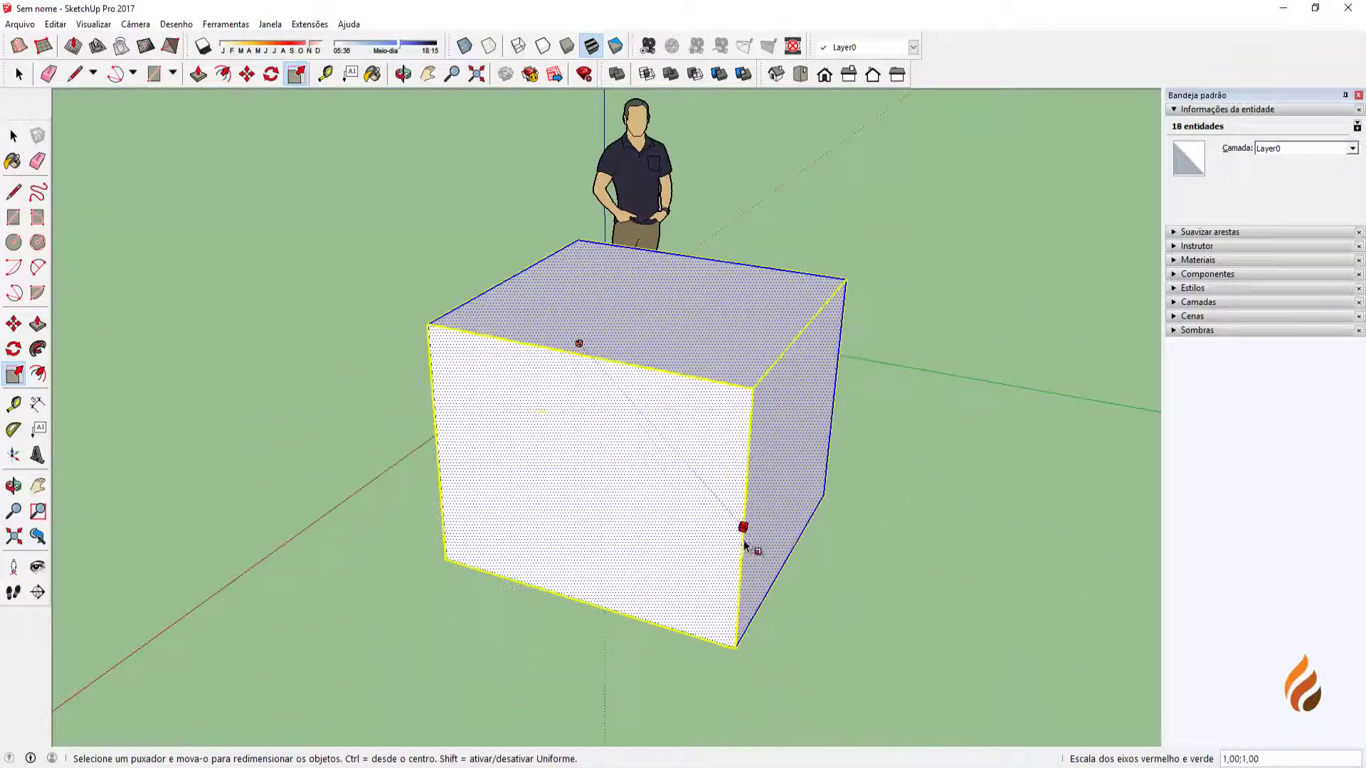
pyautogui.moveTo(621, 509); pyautogui.dragTo(553, 511, button='middle')
pyautogui.scroll(3, 538, 404)
# Try scaling the box along the red and blue axes together from the middle of an upper edge, and cancel.
pyautogui.moveTo(538, 404); pyautogui.dragTo(465, 406, button='middle')
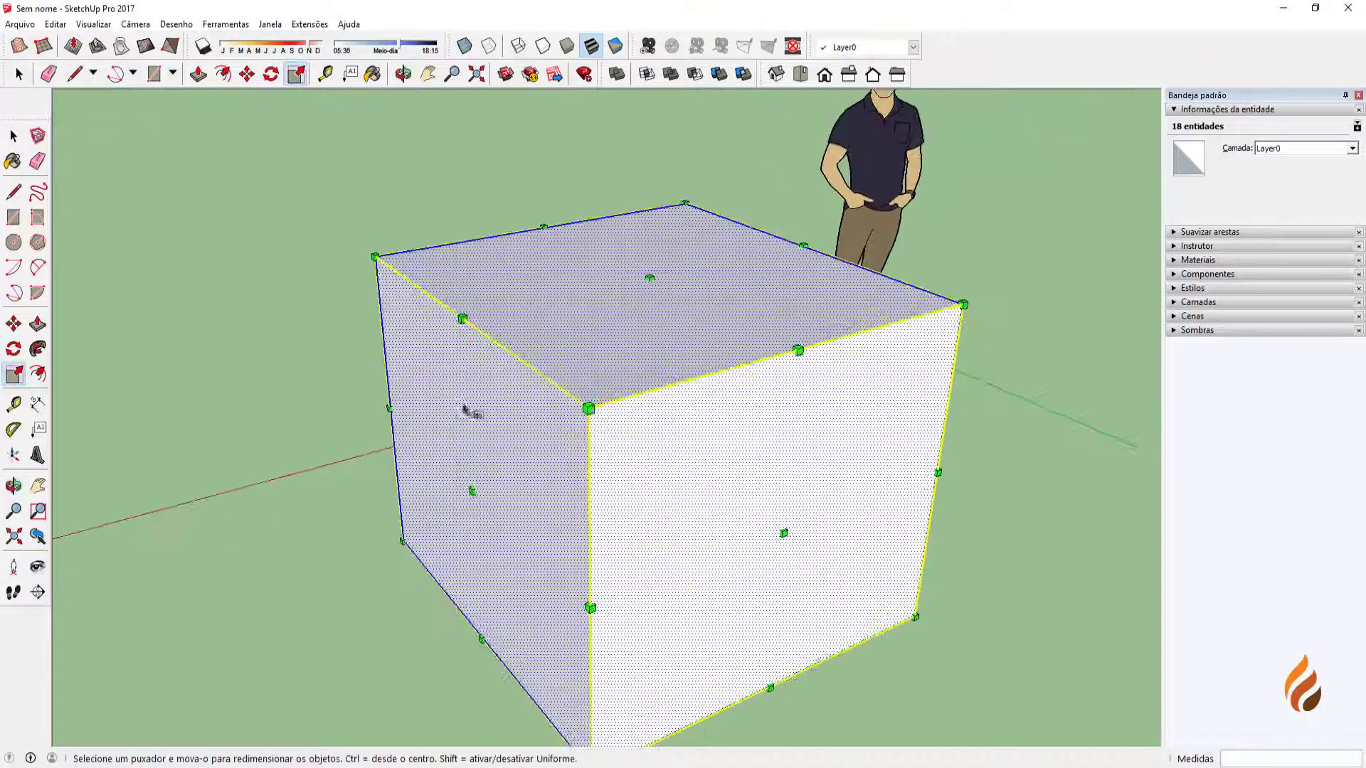
pyautogui.scroll(1, 460, 339)
pyautogui.click(463, 318)
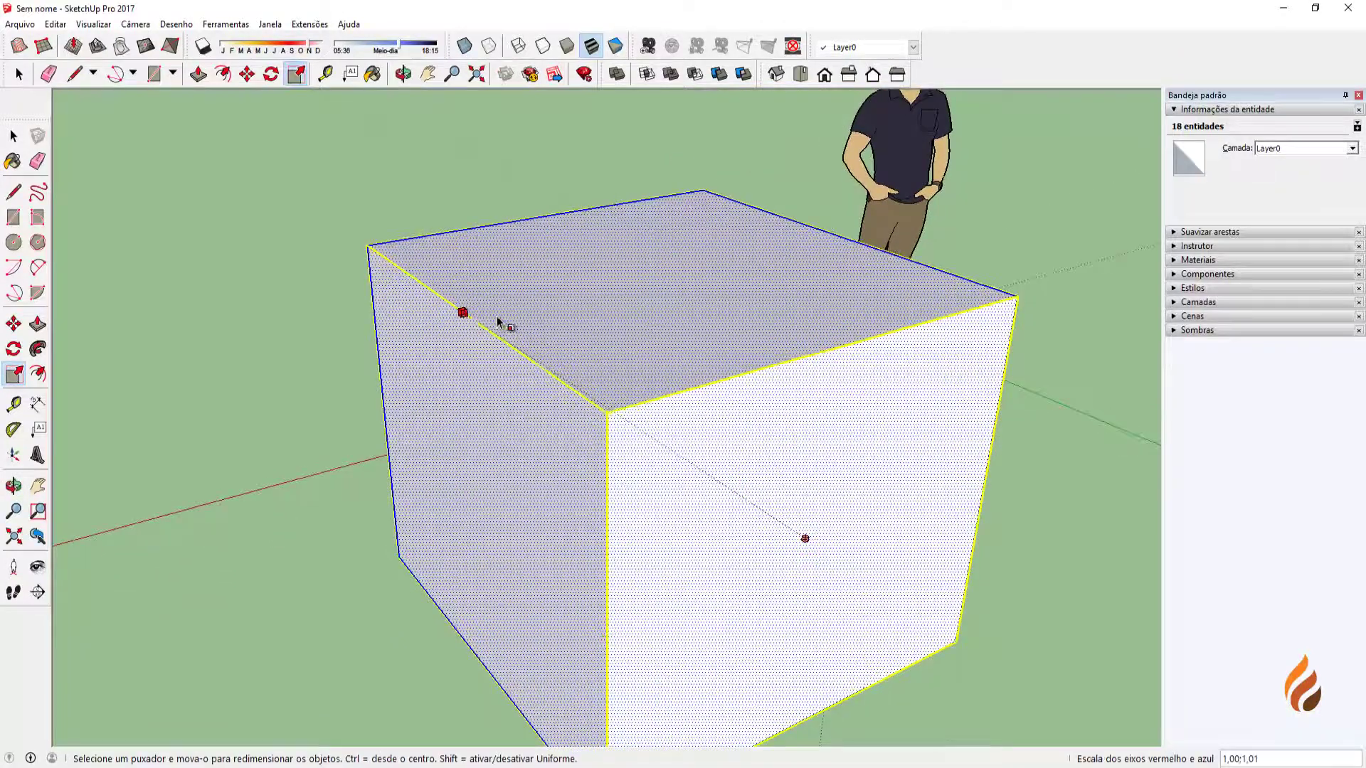
pyautogui.scroll(-1, 530, 328)
pyautogui.moveTo(541, 348); pyautogui.dragTo(445, 379, button='middle')
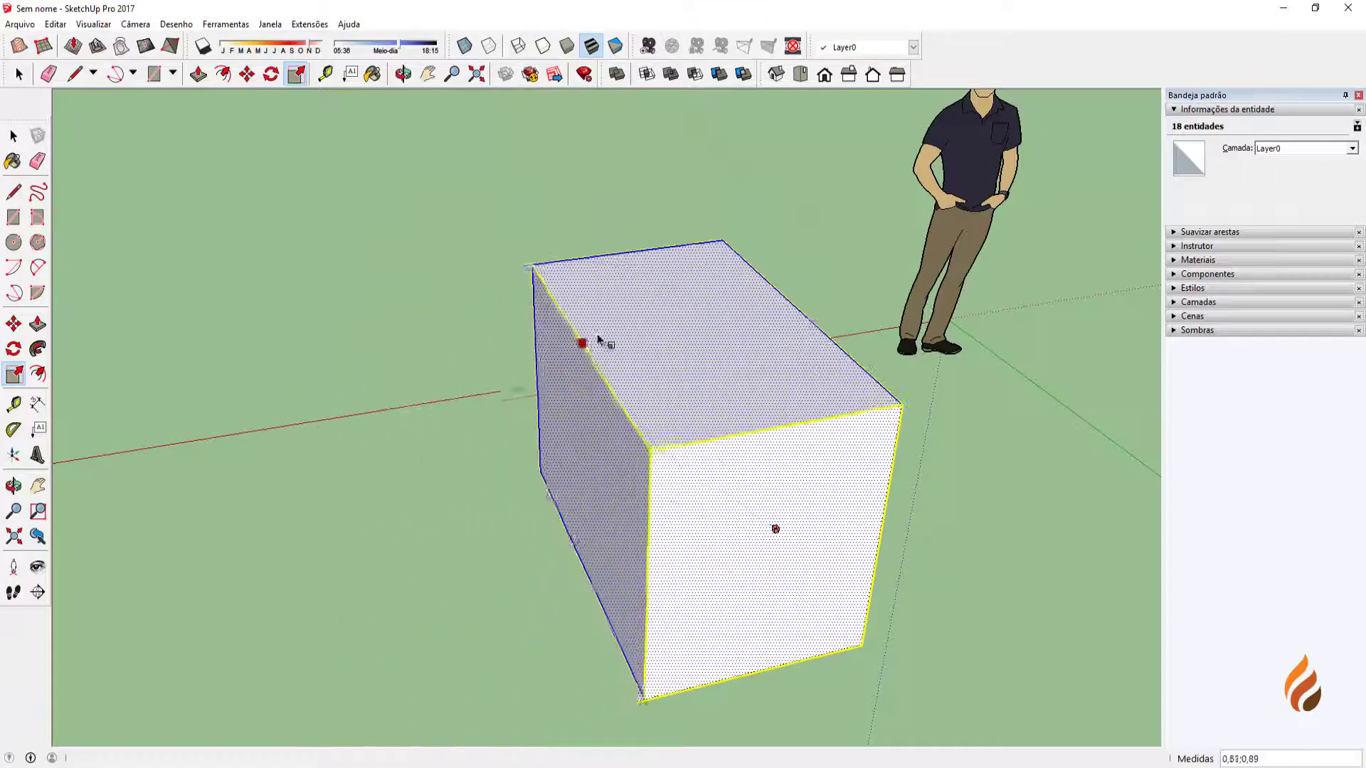
pyautogui.press('Escape')
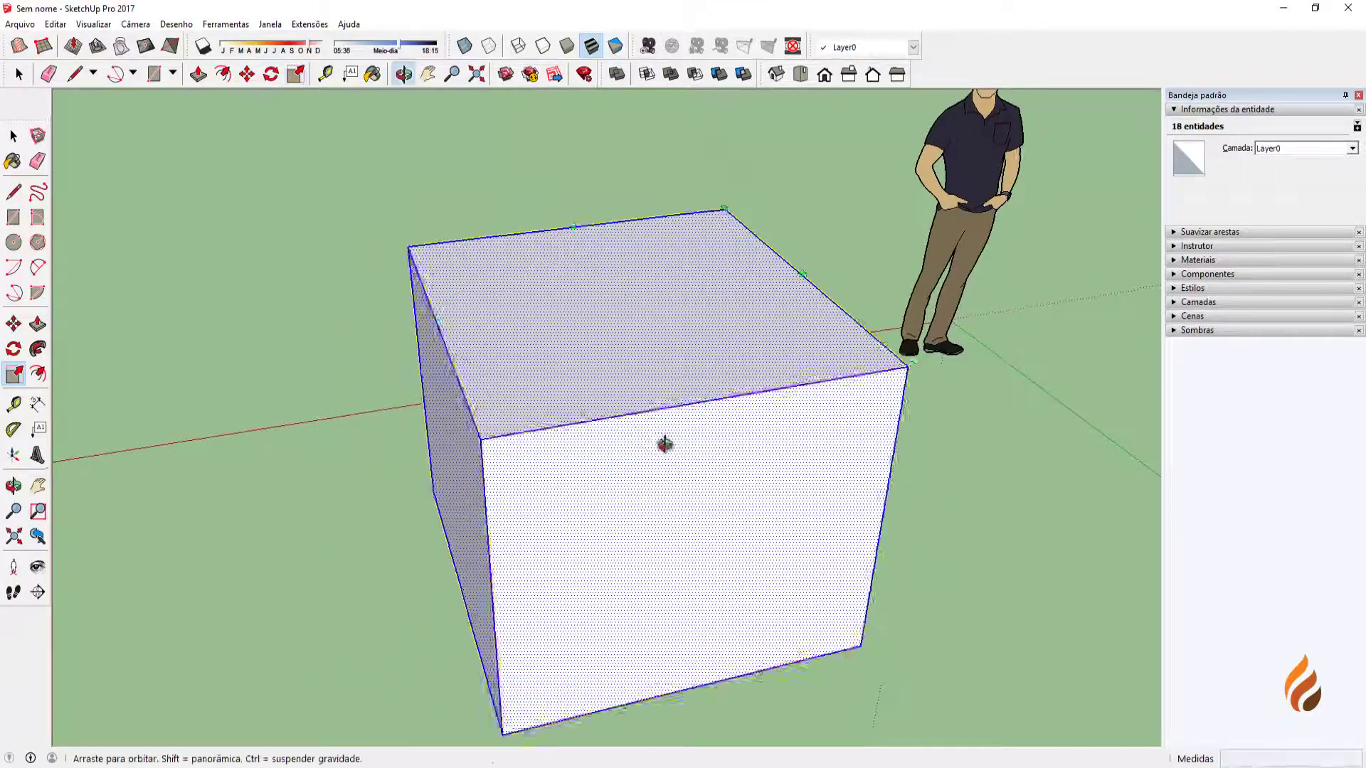
pyautogui.moveTo(664, 446); pyautogui.dragTo(520, 416, button='middle')
pyautogui.click(530, 398)
pyautogui.moveTo(594, 445); pyautogui.dragTo(356, 411, button='middle')
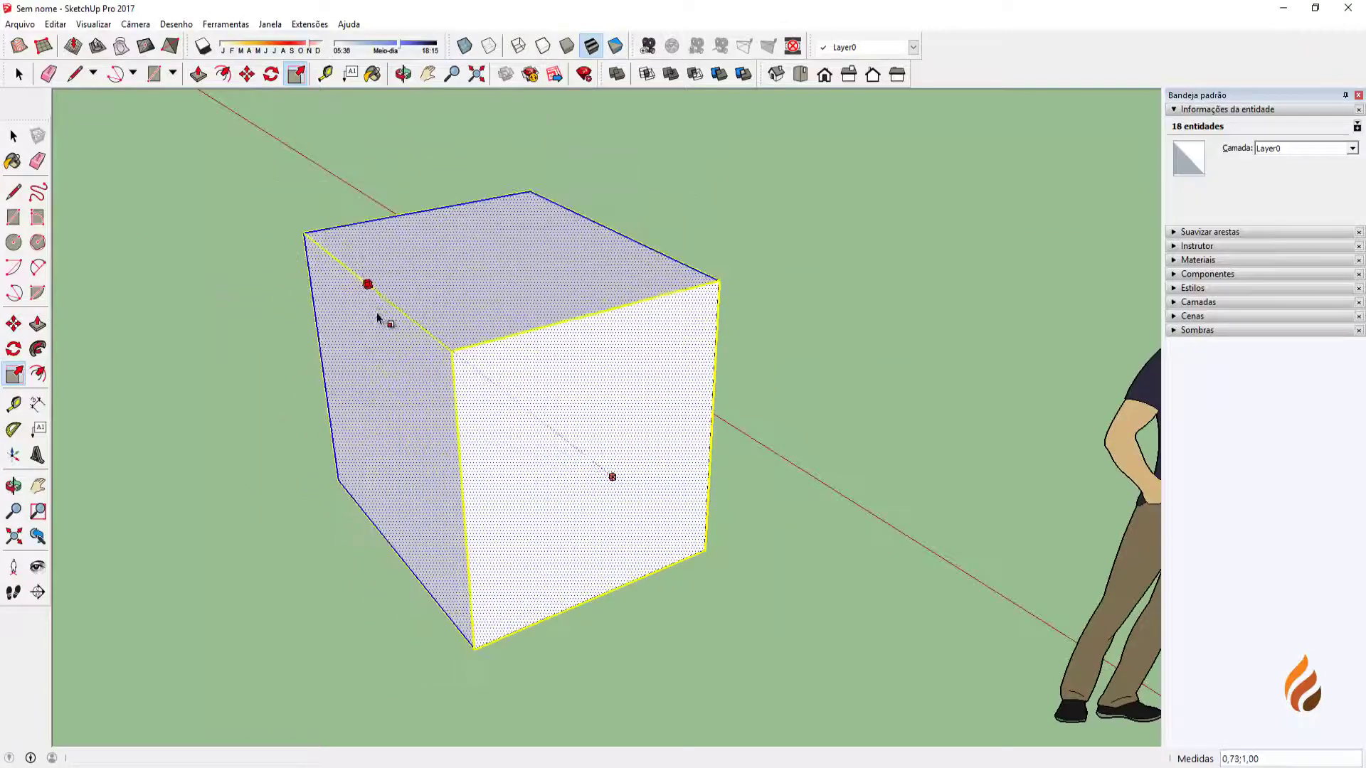
pyautogui.moveTo(276, 327); pyautogui.dragTo(661, 478, button='middle')
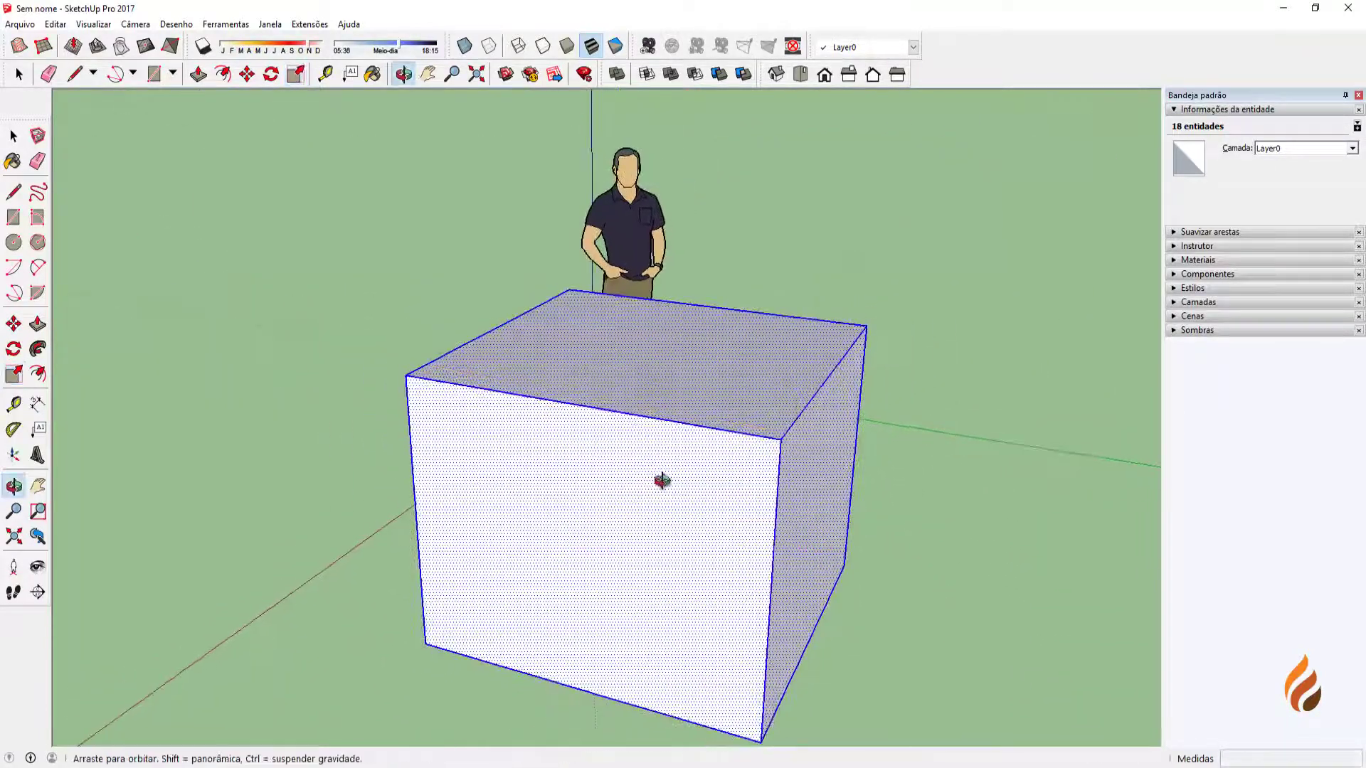
pyautogui.scroll(-2, 552, 433)
# Examine the uniform scale handle at an upper corner of the box, up close and from different sides.
pyautogui.moveTo(521, 441); pyautogui.dragTo(474, 463, button='middle')
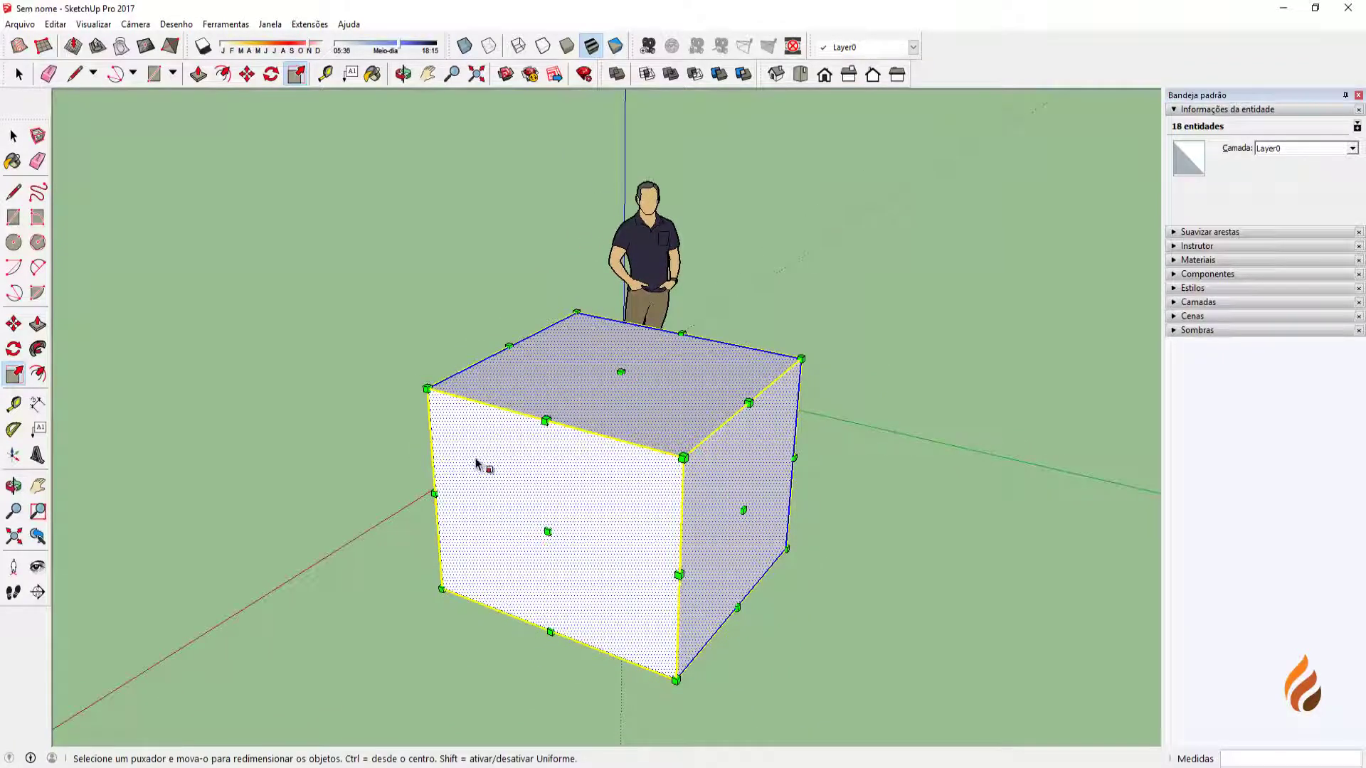
pyautogui.moveTo(494, 470); pyautogui.dragTo(838, 451, button='middle')
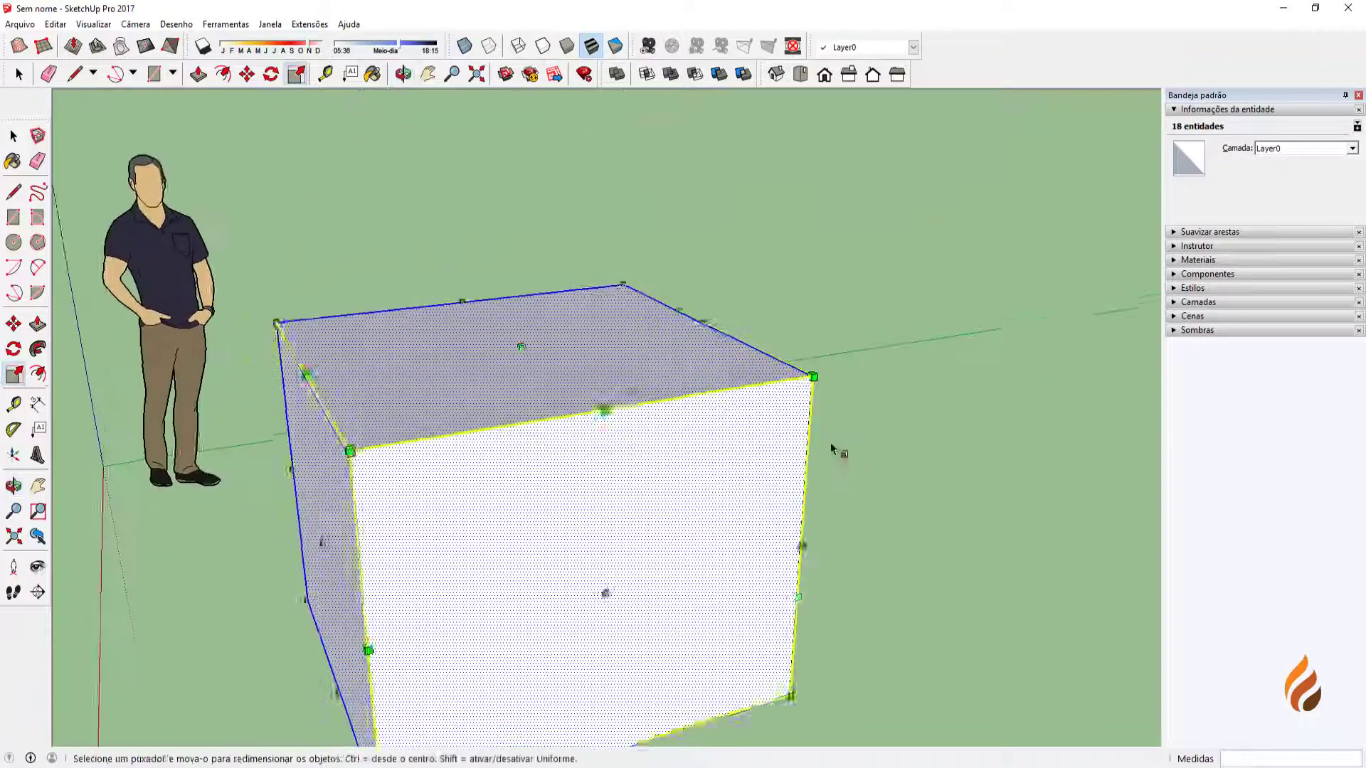
pyautogui.scroll(4, 816, 384)
pyautogui.scroll(3, 839, 380)
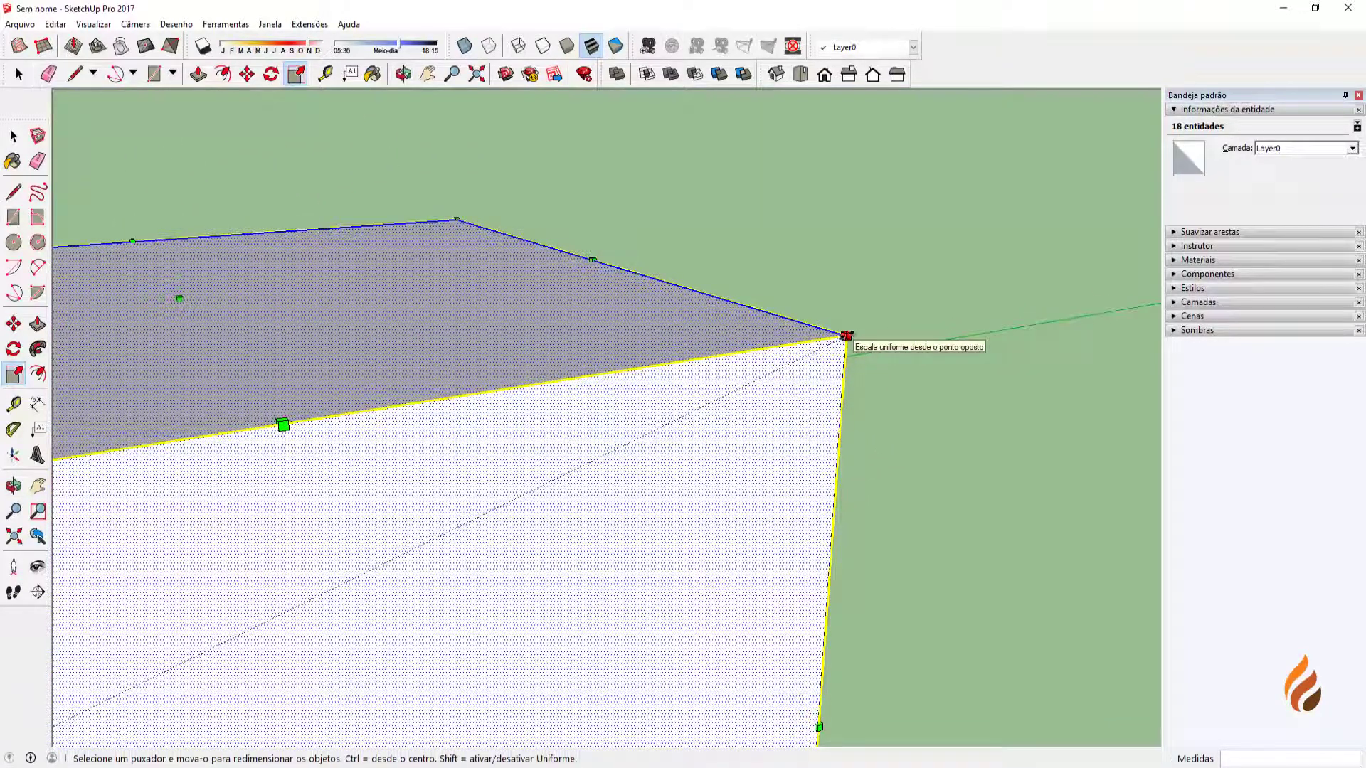
pyautogui.scroll(-6, 845, 335)
pyautogui.moveTo(831, 363); pyautogui.dragTo(756, 426, button='middle')
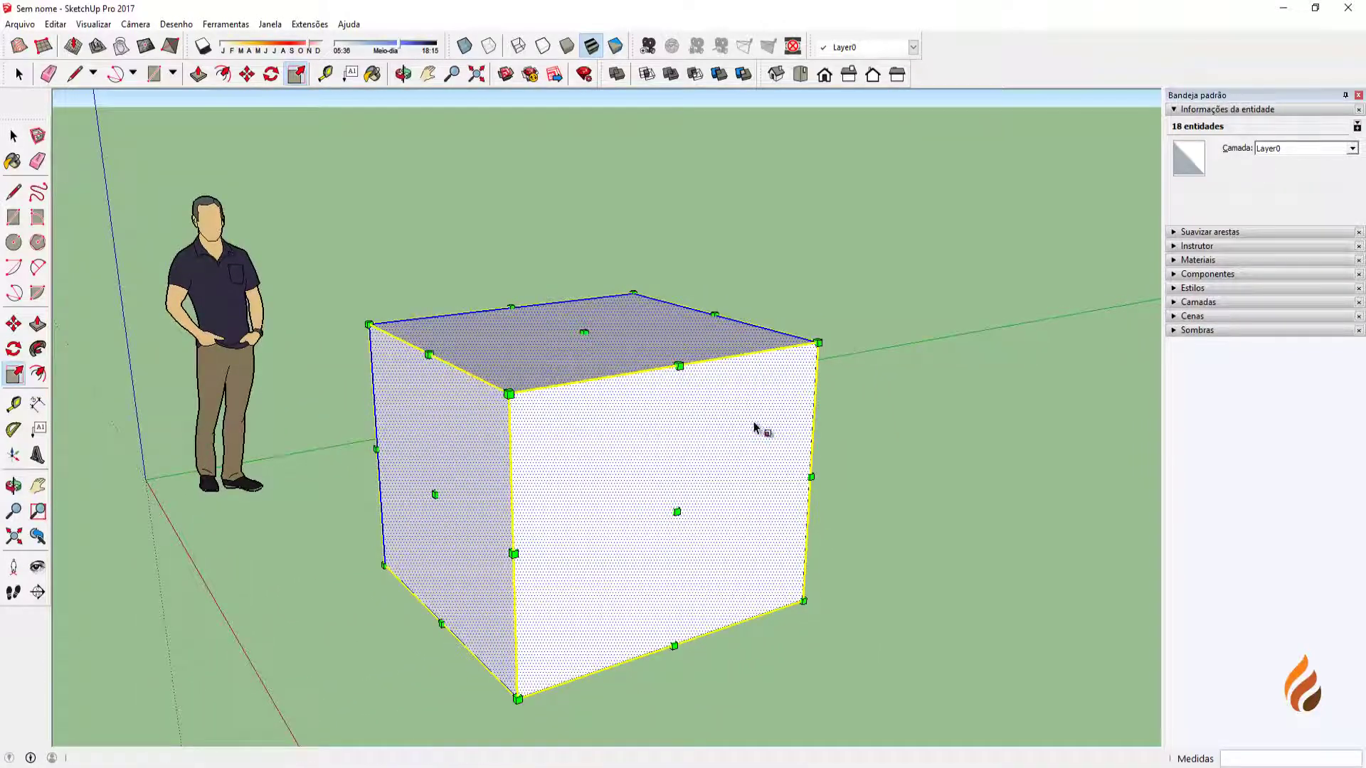
pyautogui.scroll(1, 738, 454)
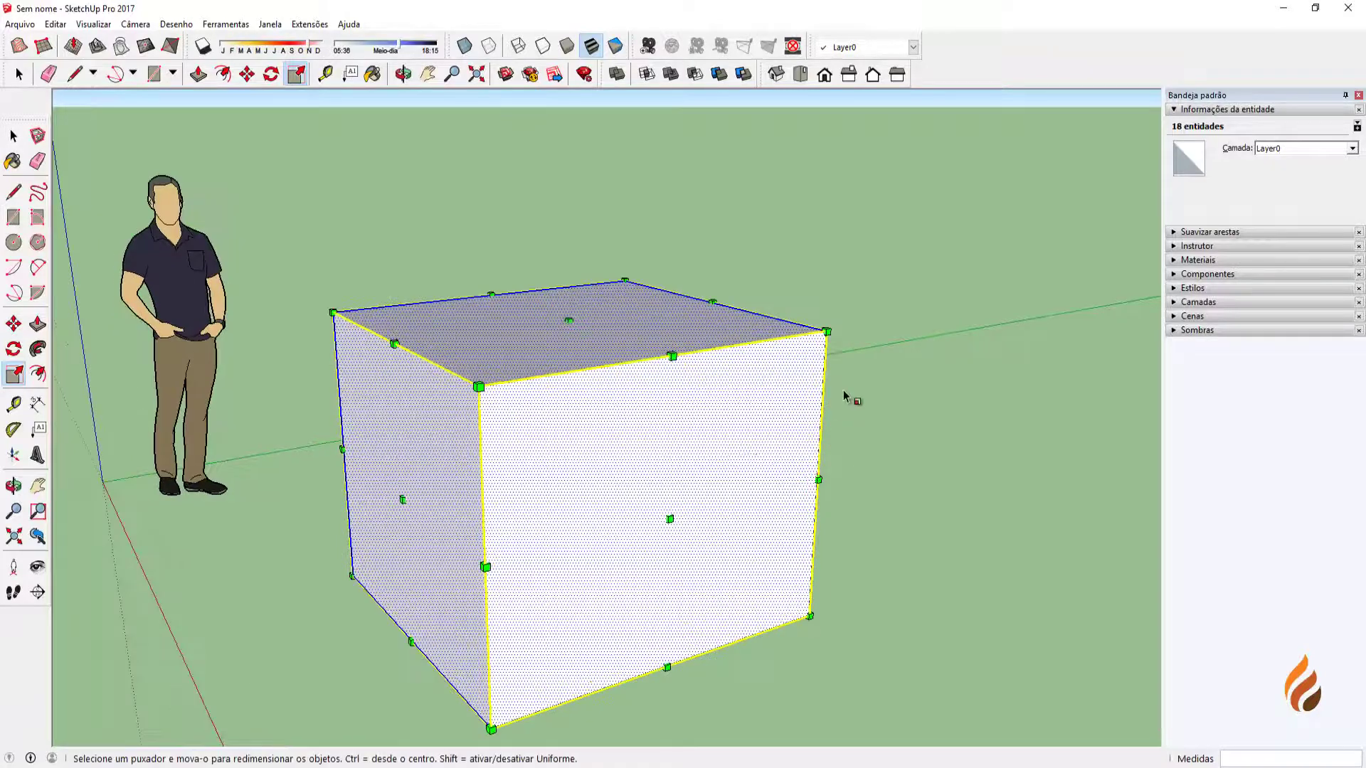
# Scale the box uniformly from an upper corner, up by about 1,41, back down by about 0,68 and further down by about 0,69.
pyautogui.click(825, 331)
pyautogui.scroll(-1, 818, 345)
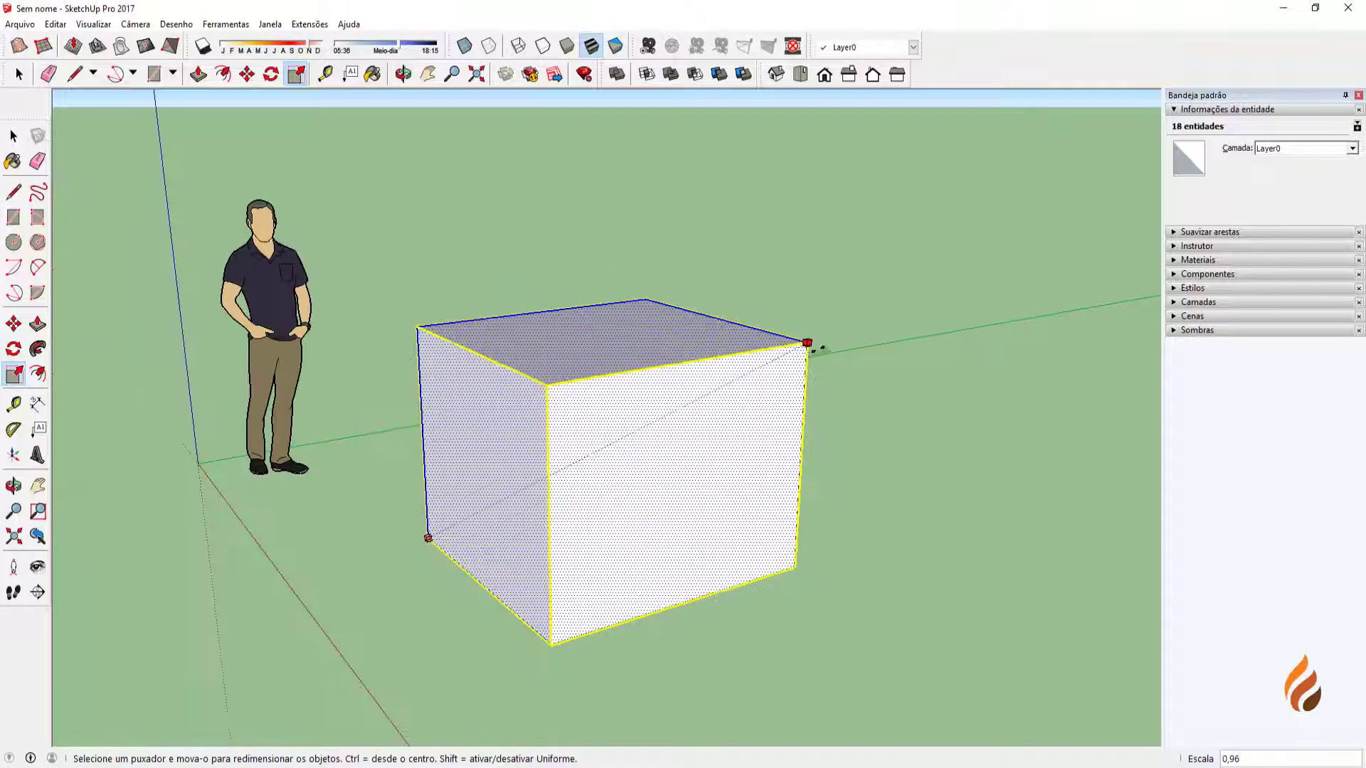
pyautogui.click(1024, 232)
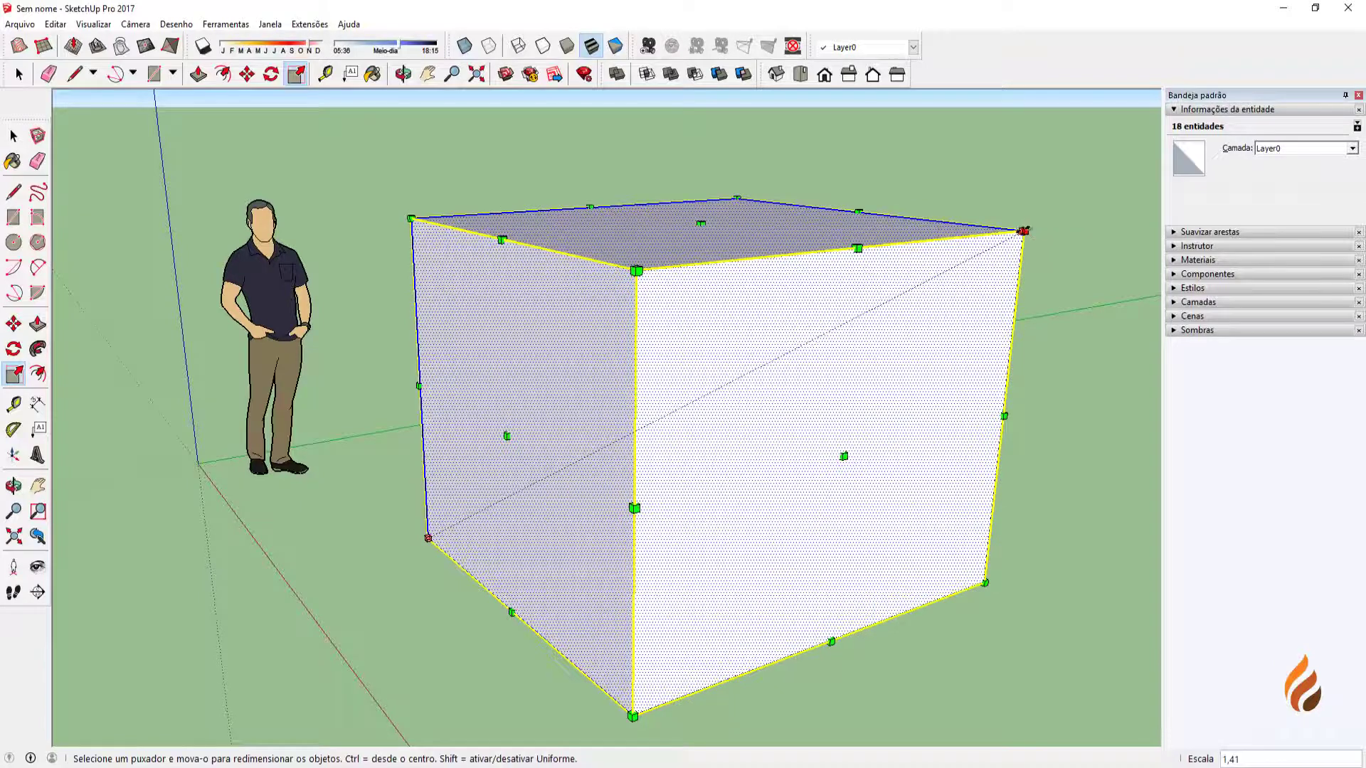
pyautogui.click(808, 344)
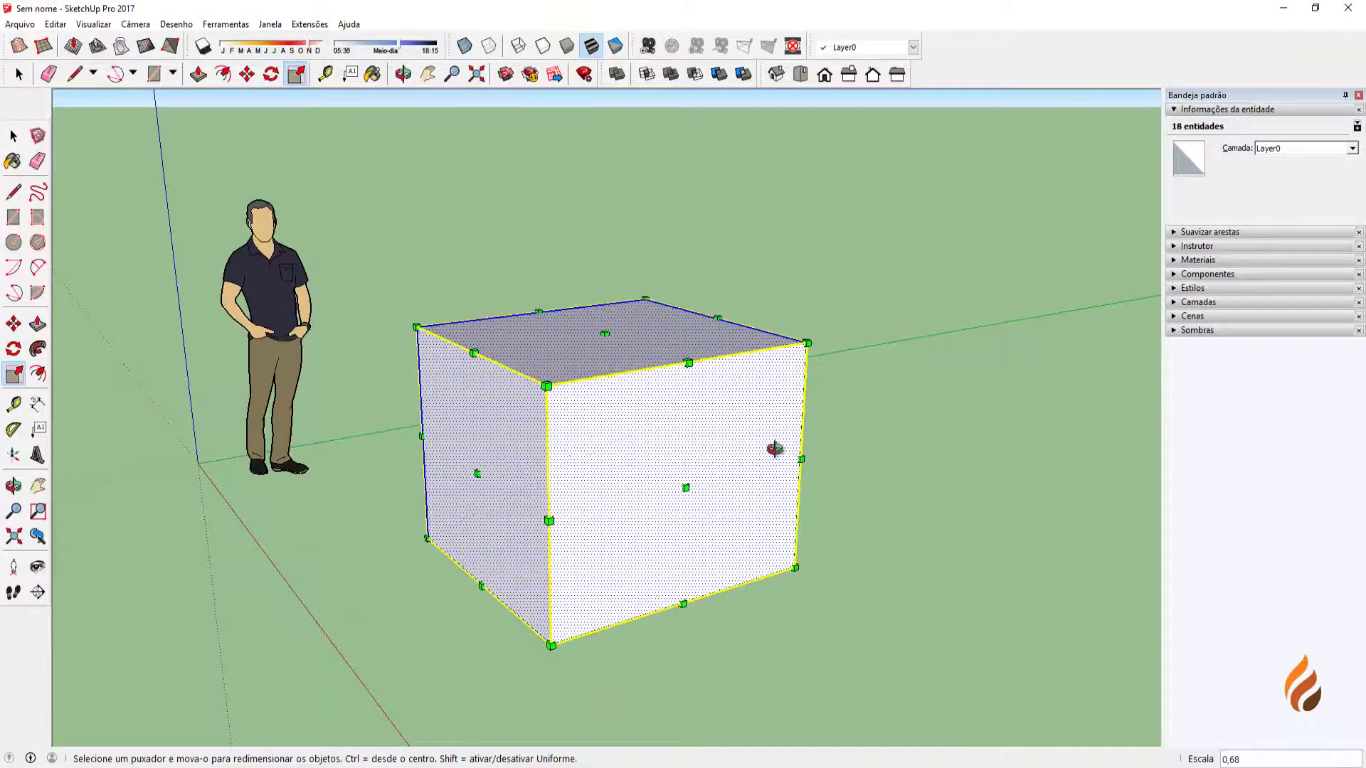
pyautogui.scroll(1, 816, 341)
pyautogui.click(816, 343)
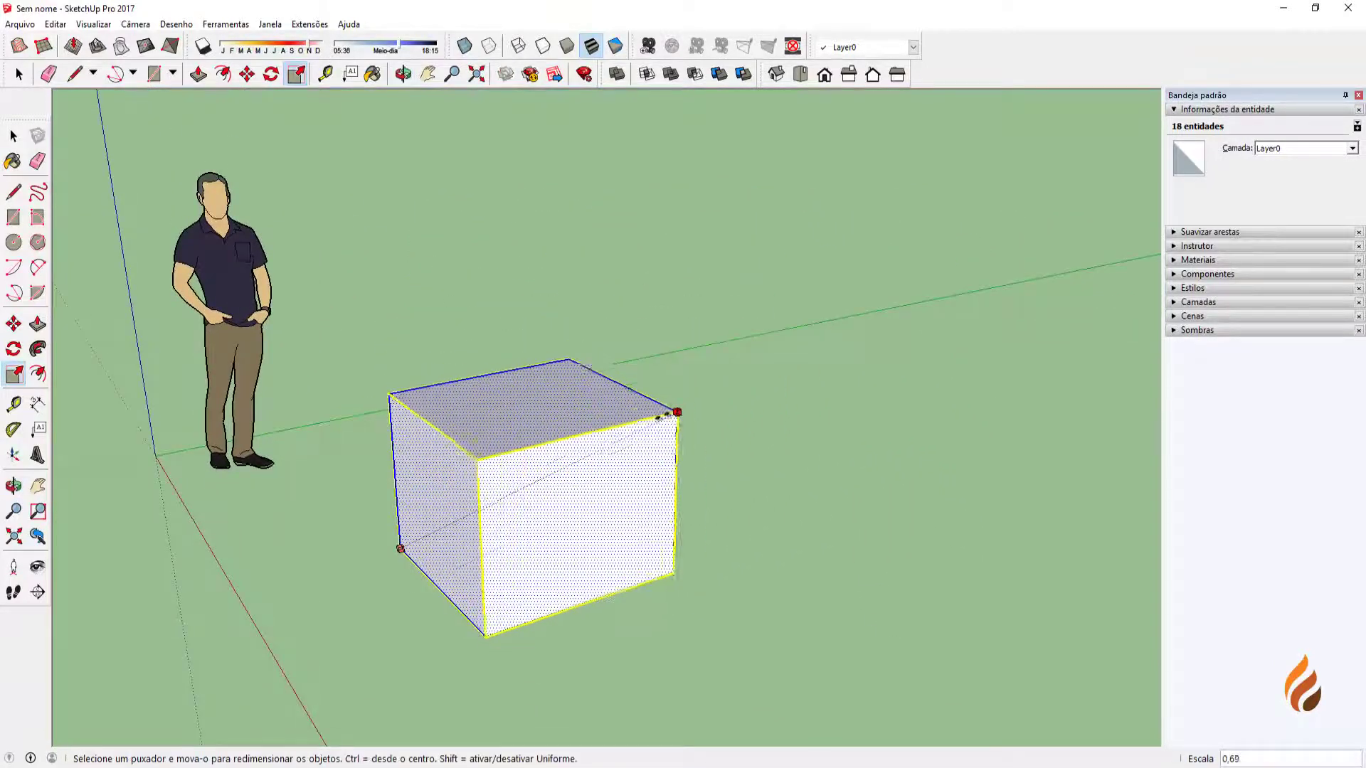
pyautogui.click(676, 405)
# Enlarge the box uniformly from an upper corner as seen from another side, and reduce it again.
pyautogui.moveTo(624, 502); pyautogui.dragTo(697, 403, button='middle')
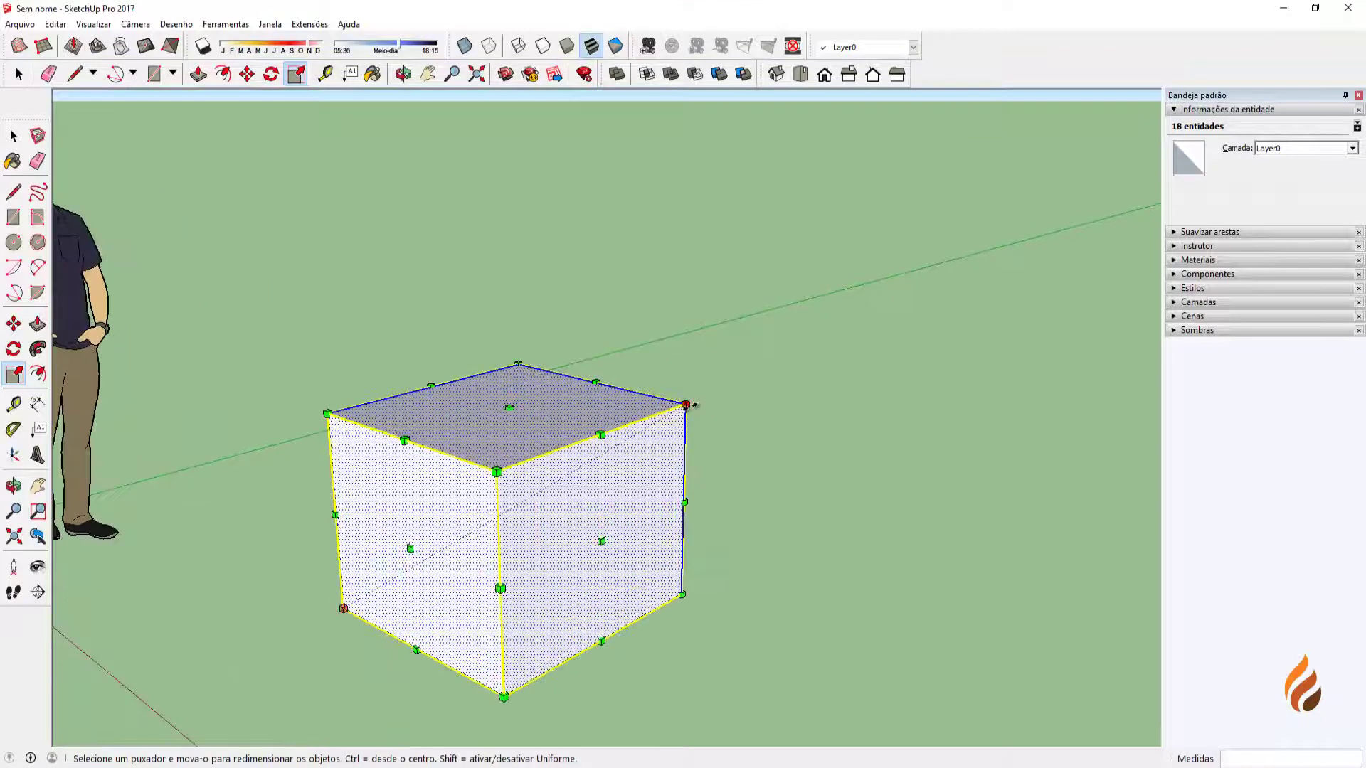
pyautogui.click(693, 405)
pyautogui.moveTo(827, 355); pyautogui.dragTo(1010, 420)
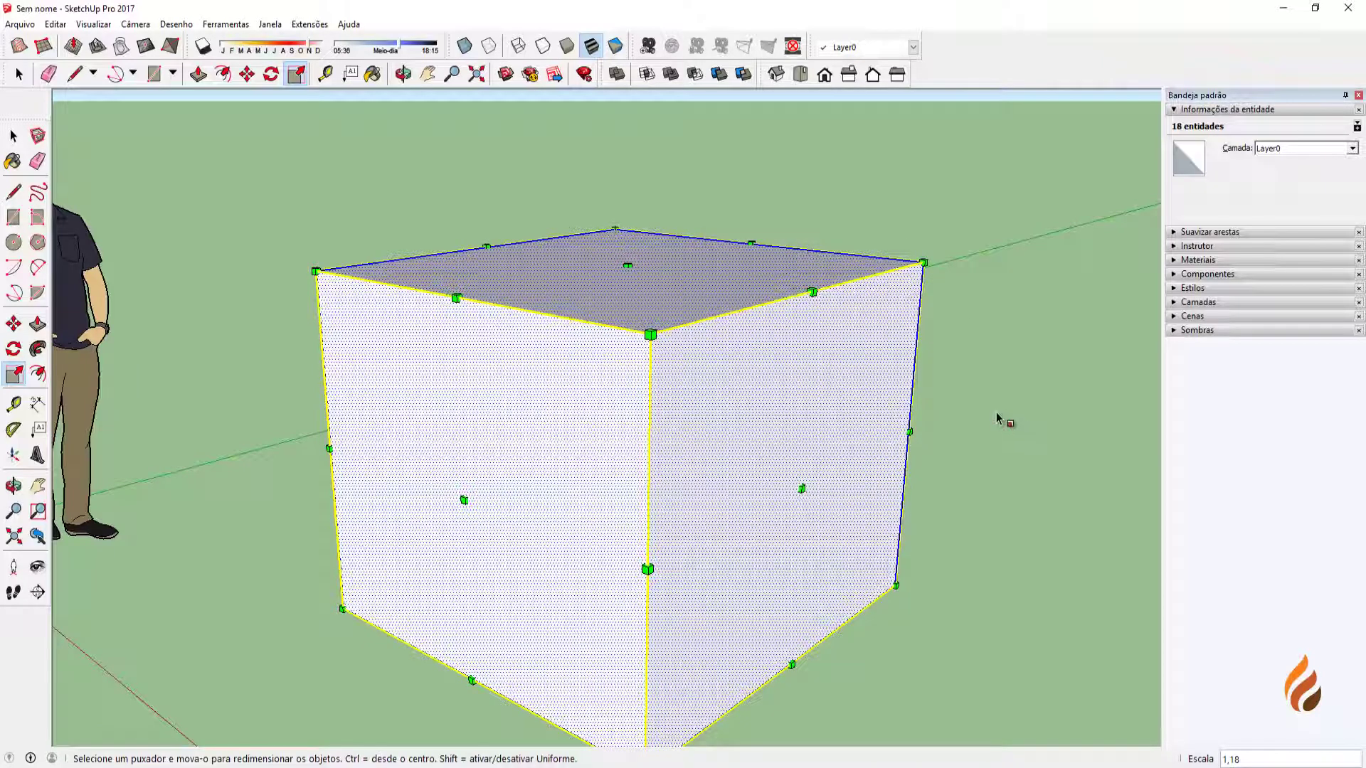
pyautogui.moveTo(923, 263); pyautogui.dragTo(830, 488)
pyautogui.moveTo(830, 488); pyautogui.dragTo(652, 417, button='middle')
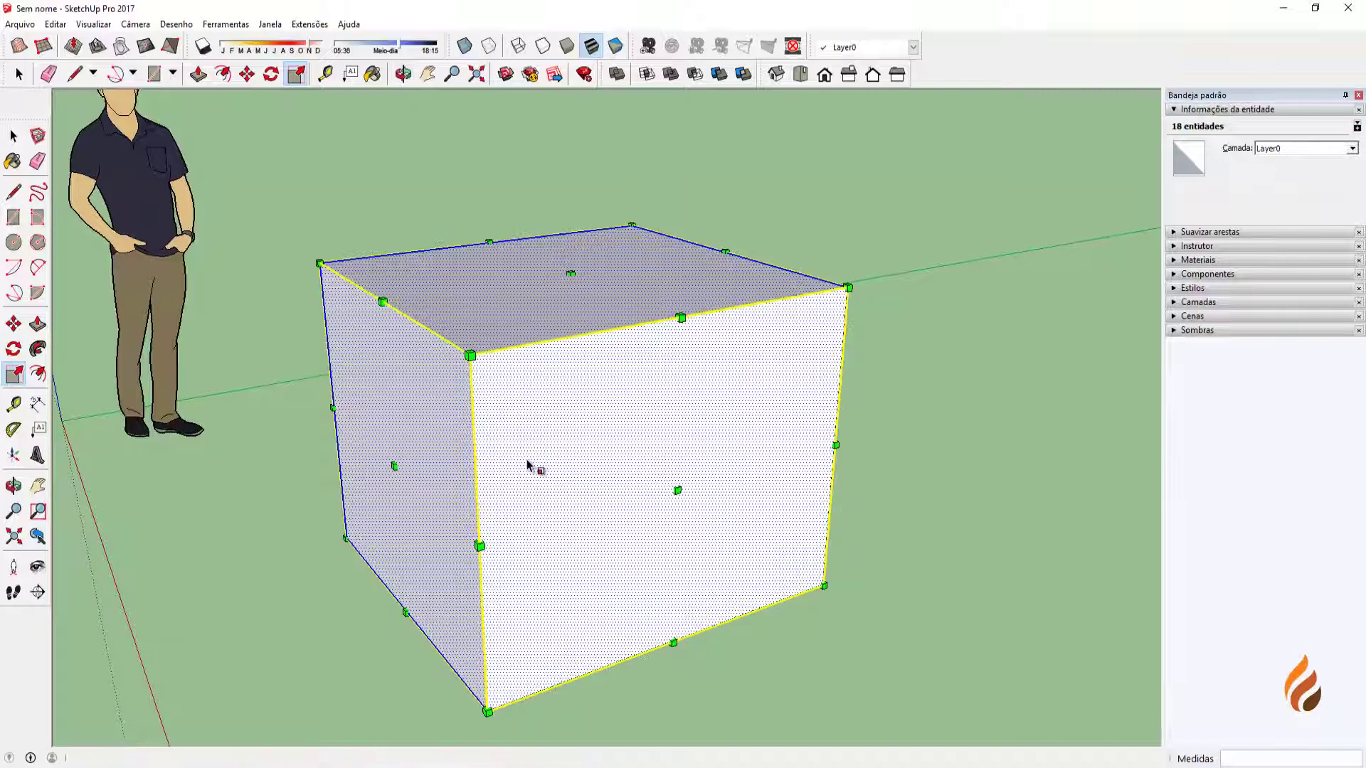
# Scale the box uniformly from an upper corner by an exact factor of 2.
pyautogui.moveTo(812, 348); pyautogui.dragTo(832, 323, button='middle')
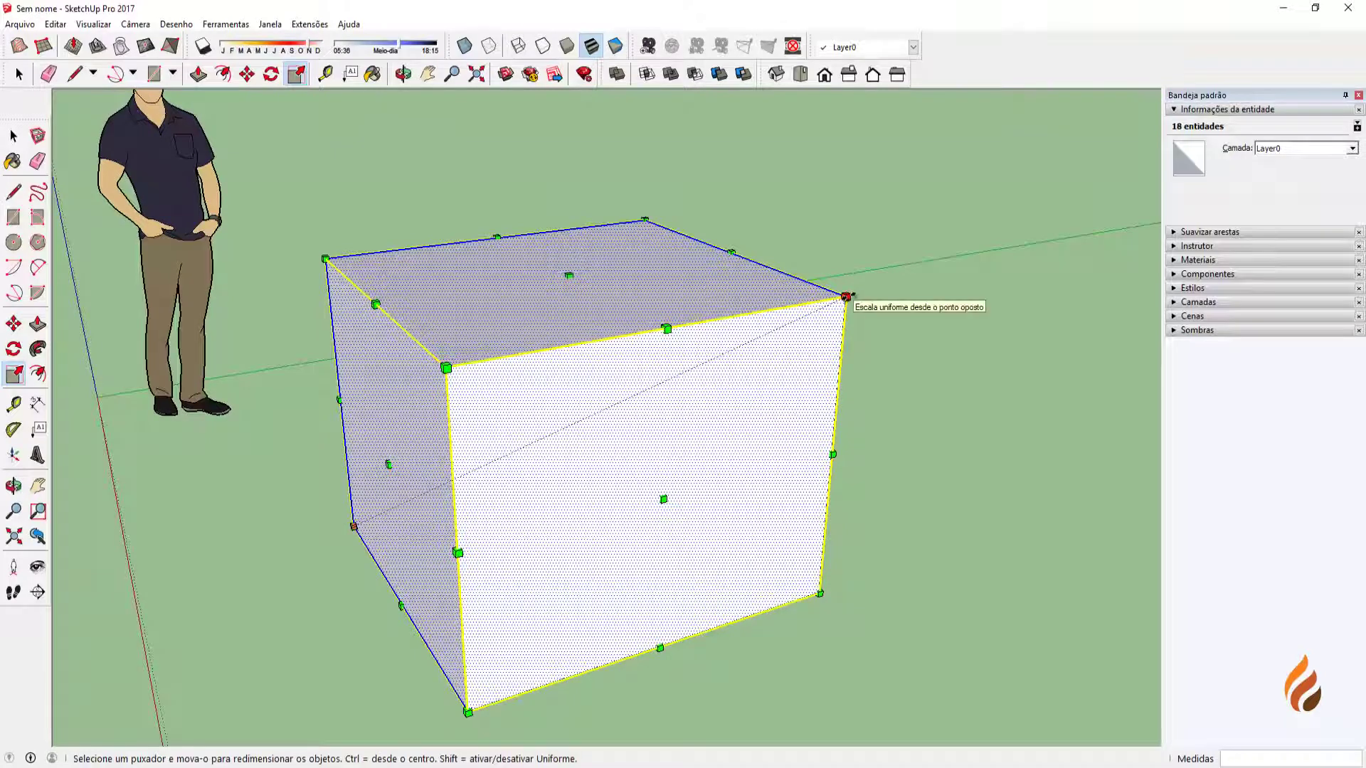
pyautogui.moveTo(848, 297); pyautogui.dragTo(919, 267)
pyautogui.press('Escape')
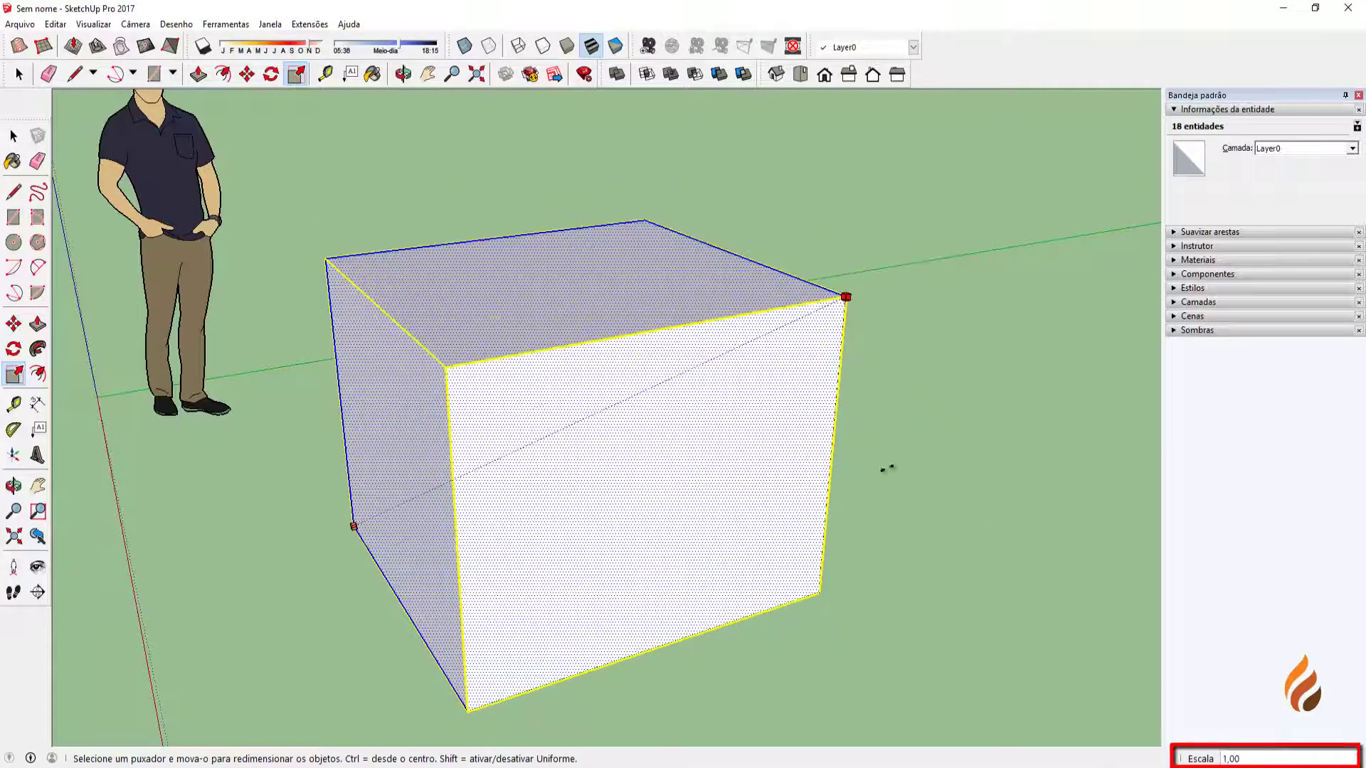
pyautogui.moveTo(845, 297); pyautogui.dragTo(808, 310)
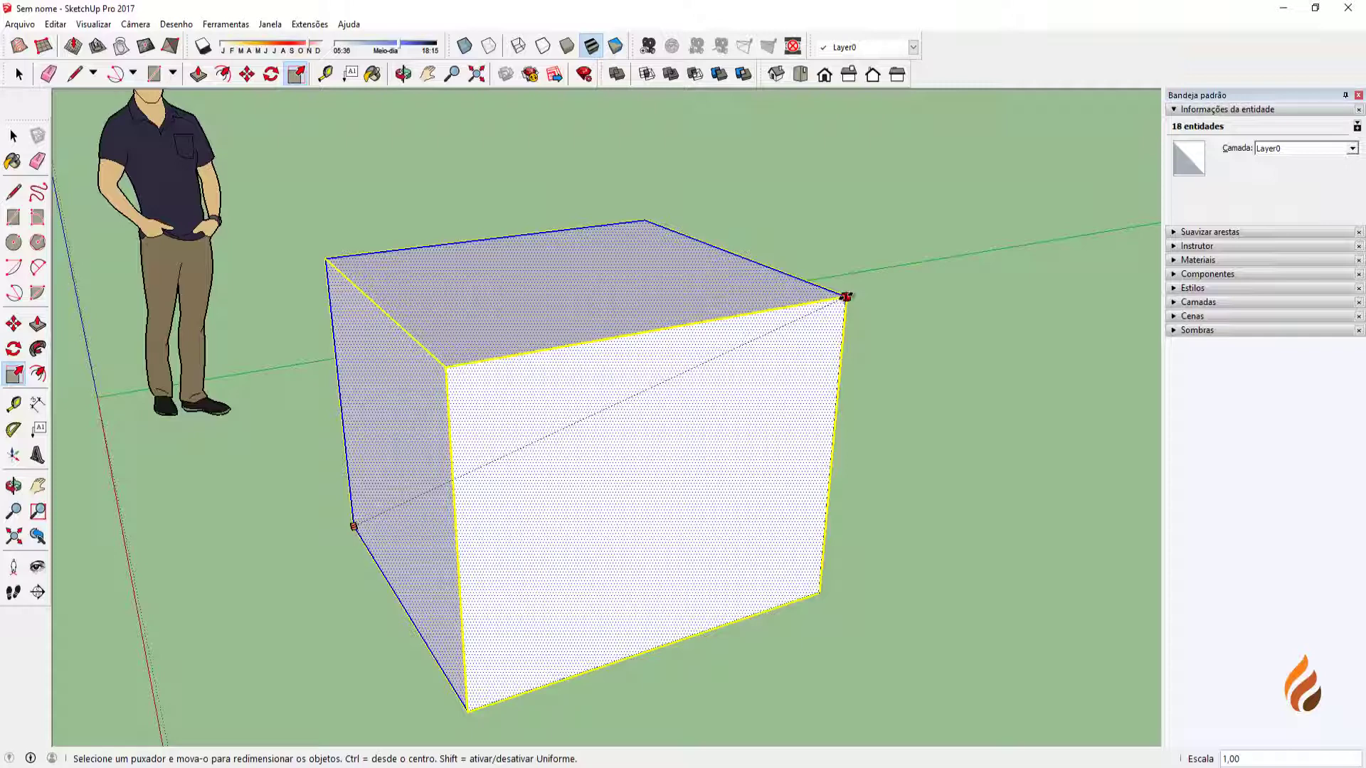
pyautogui.moveTo(882, 310); pyautogui.dragTo(831, 288)
pyautogui.scroll(-3, 873, 299)
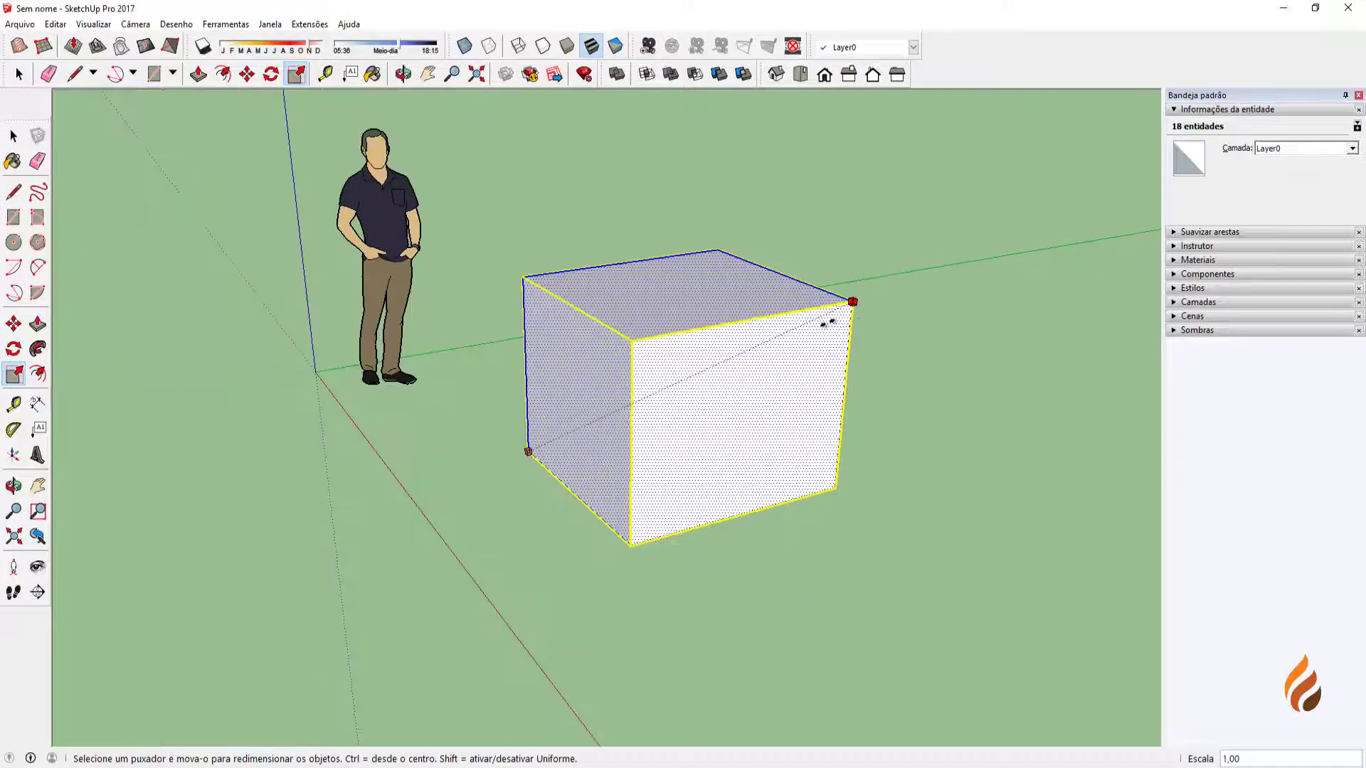
pyautogui.moveTo(813, 322); pyautogui.dragTo(842, 313, button='middle')
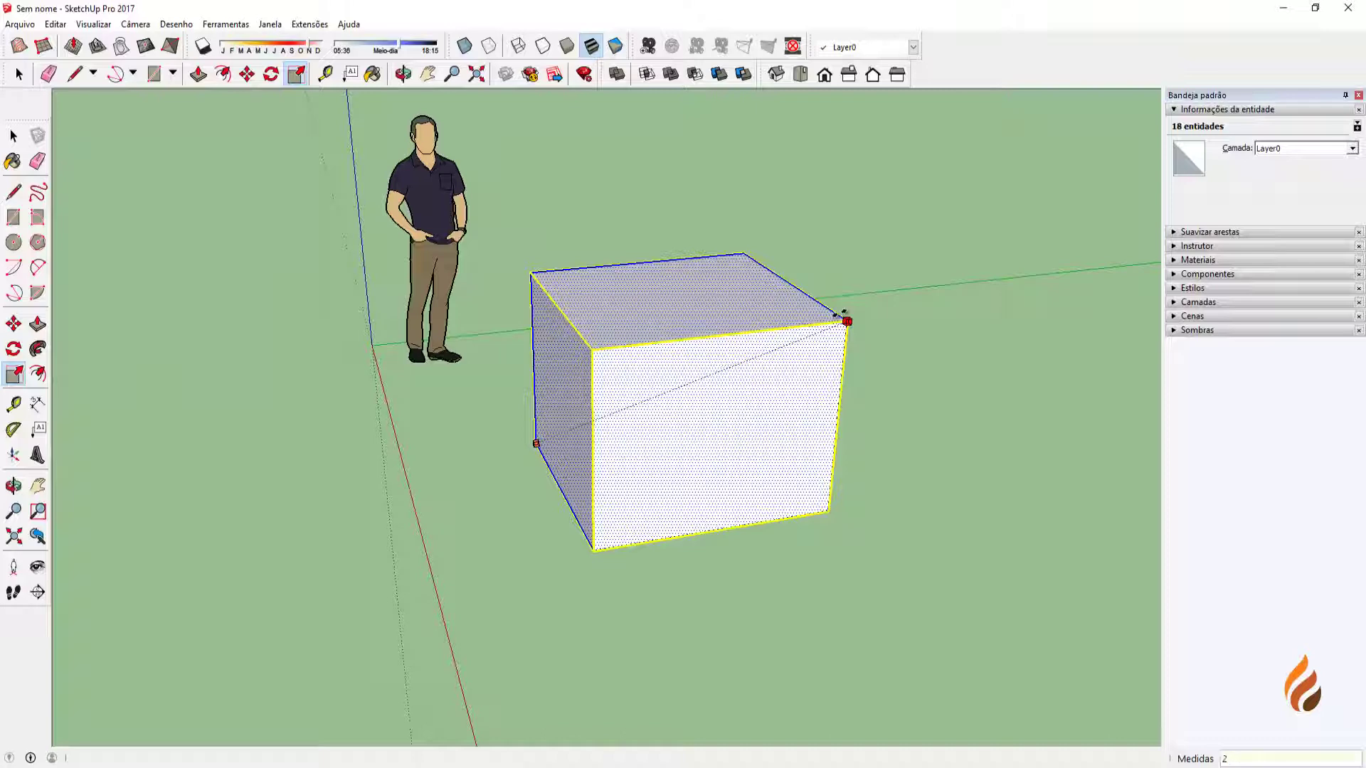
pyautogui.press('Return')
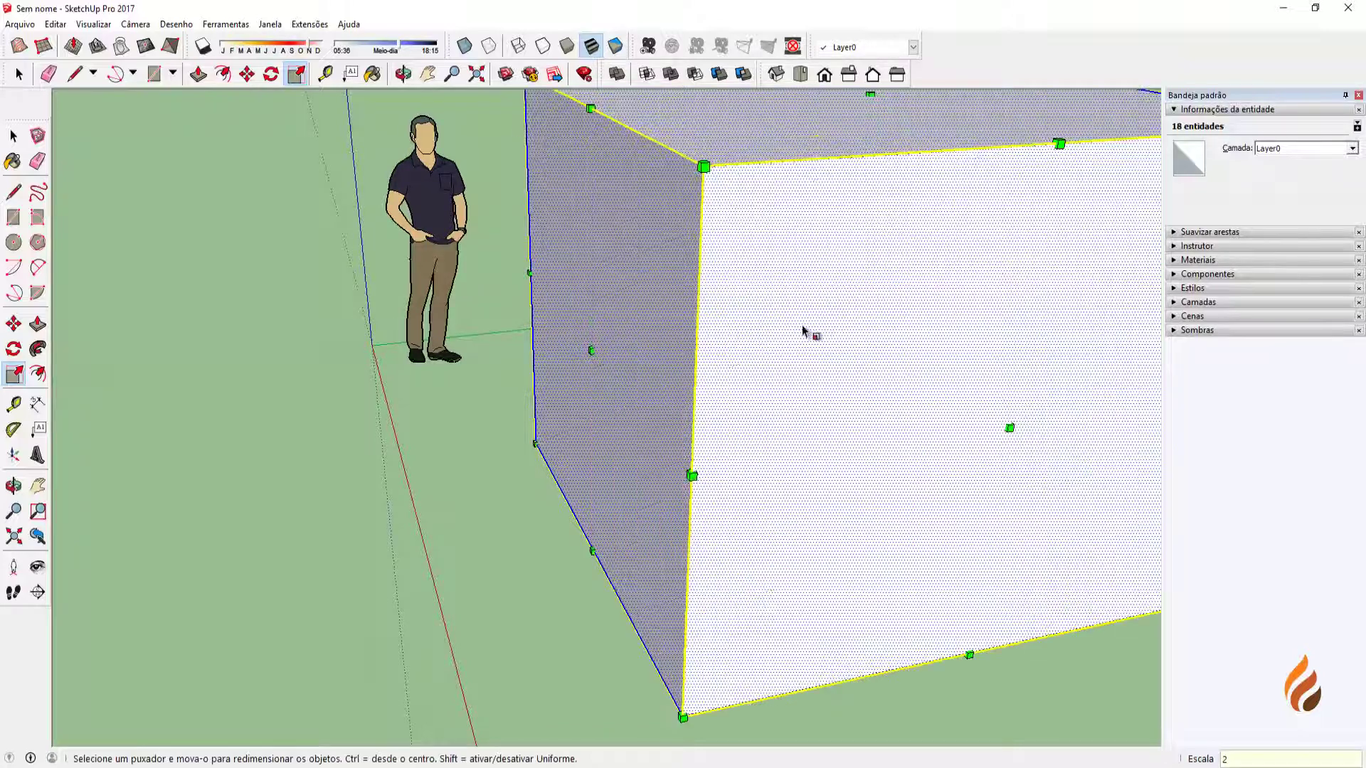
# Shrink the box uniformly from the same upper corner by an exact factor of 0,5.
pyautogui.scroll(-2, 718, 338)
pyautogui.moveTo(724, 347); pyautogui.dragTo(744, 364, button='middle')
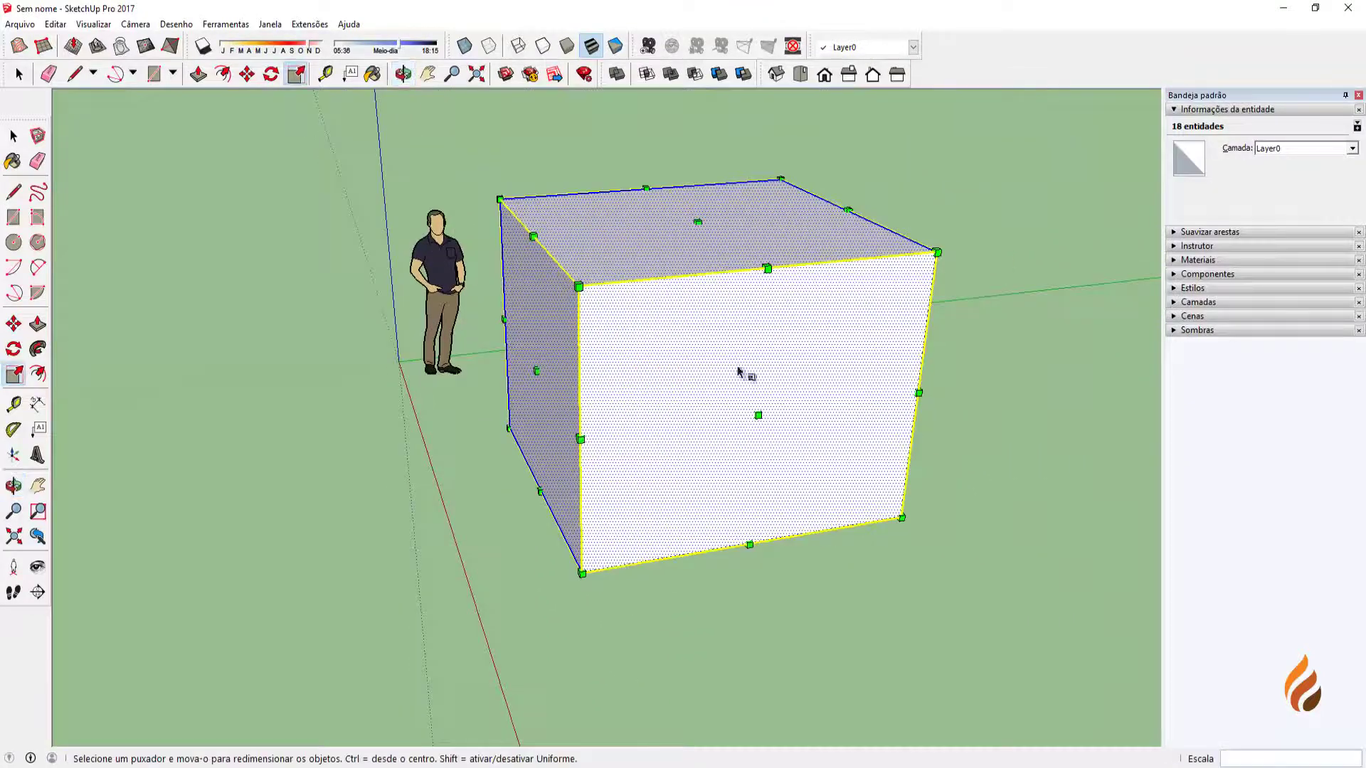
pyautogui.scroll(1, 803, 359)
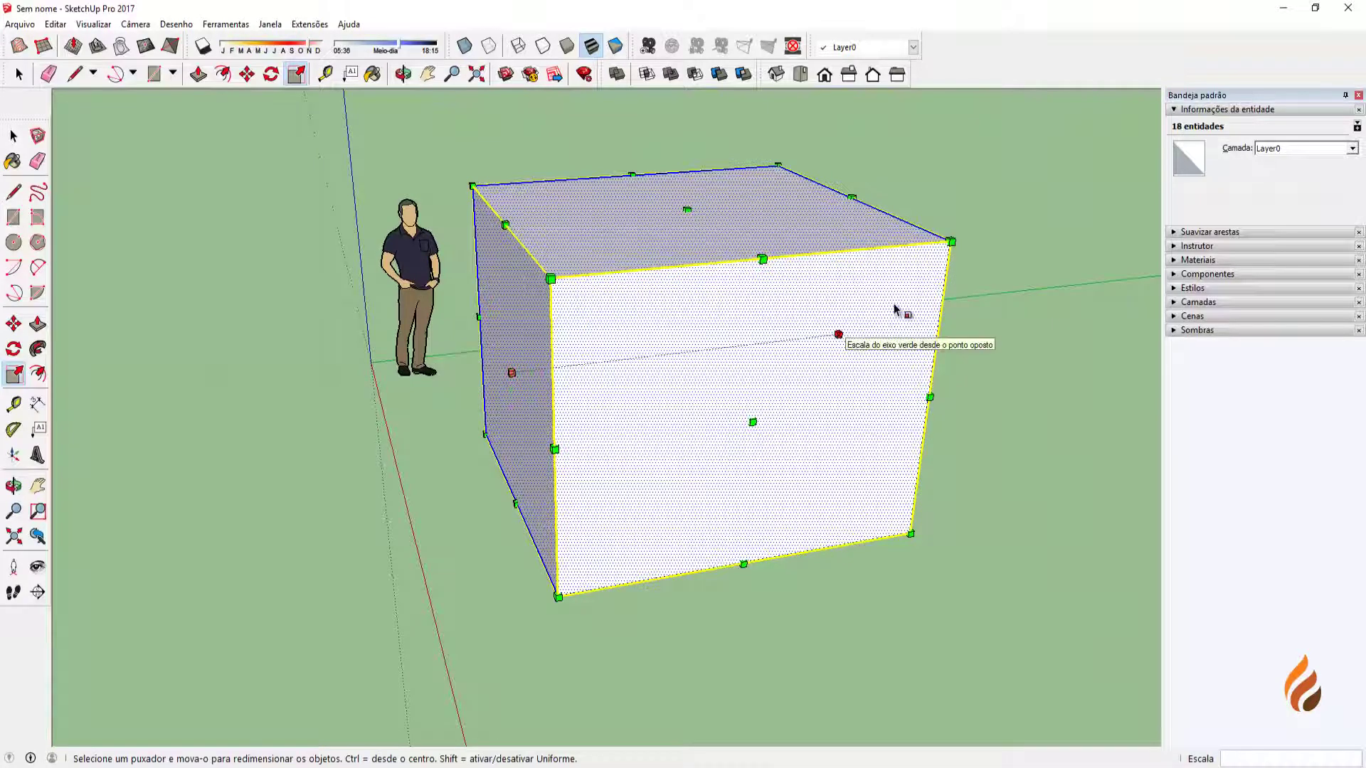
pyautogui.moveTo(950, 240); pyautogui.dragTo(850, 286)
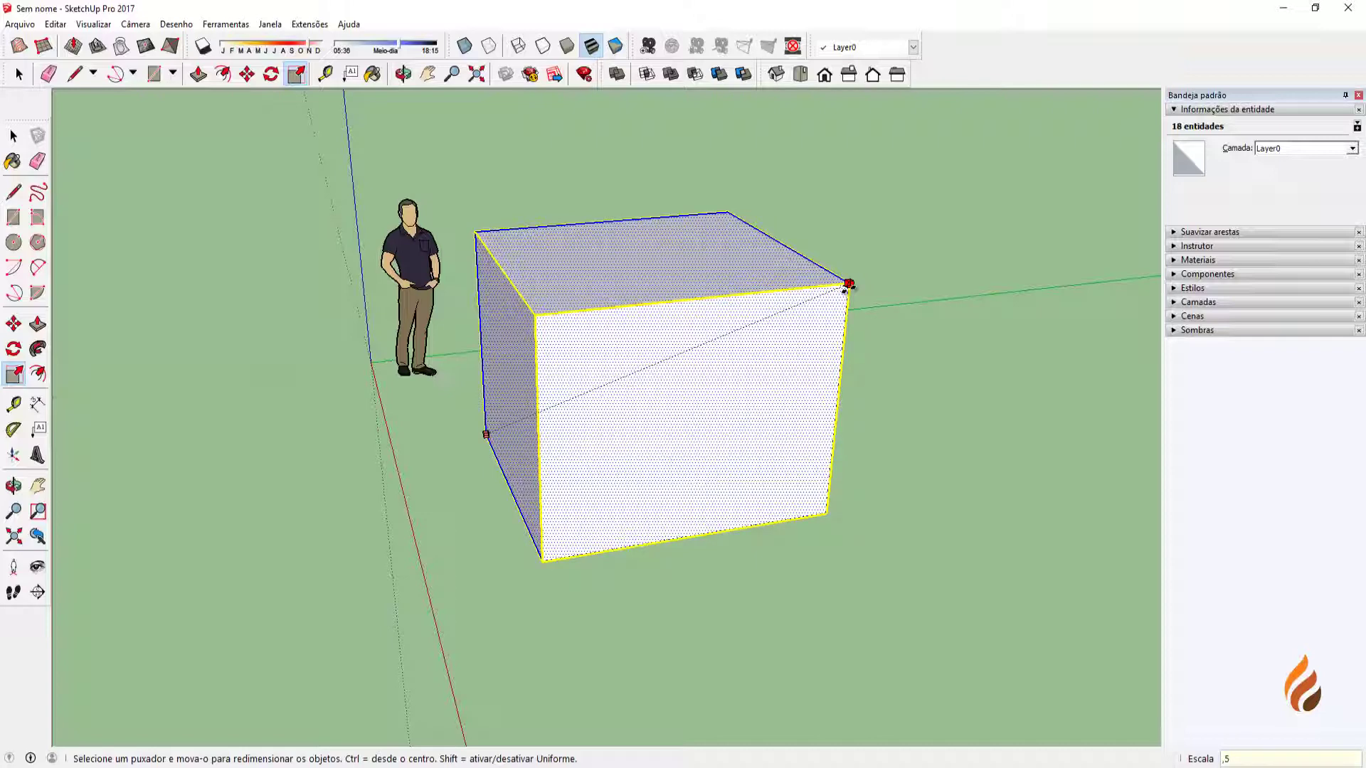
pyautogui.press('Return')
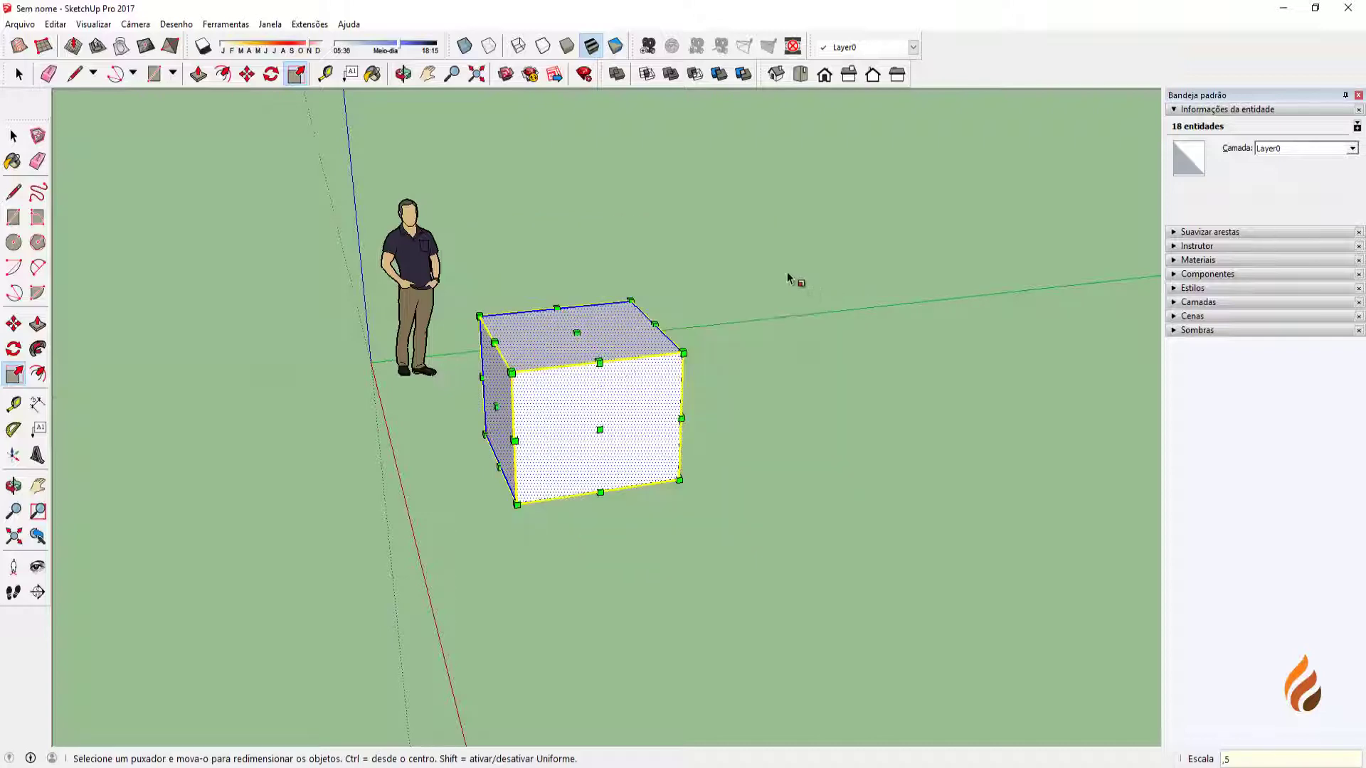
# Examine how a uniform scale from an upper corner stays anchored at the diagonally opposite corner, viewing the box from several sides.
pyautogui.scroll(3, 608, 381)
pyautogui.moveTo(564, 400); pyautogui.dragTo(699, 353, button='middle')
pyautogui.scroll(2, 699, 354)
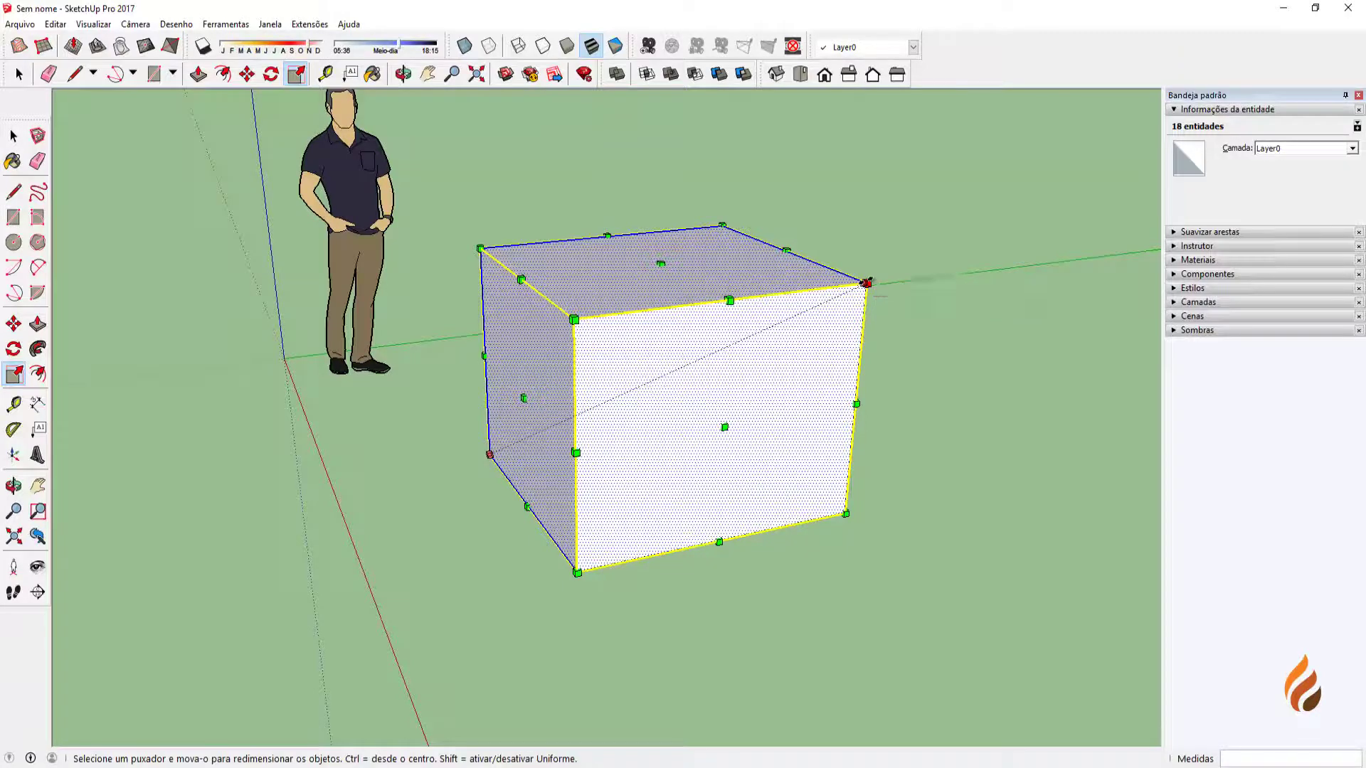
pyautogui.moveTo(875, 365); pyautogui.dragTo(845, 354, button='middle')
pyautogui.scroll(2, 845, 353)
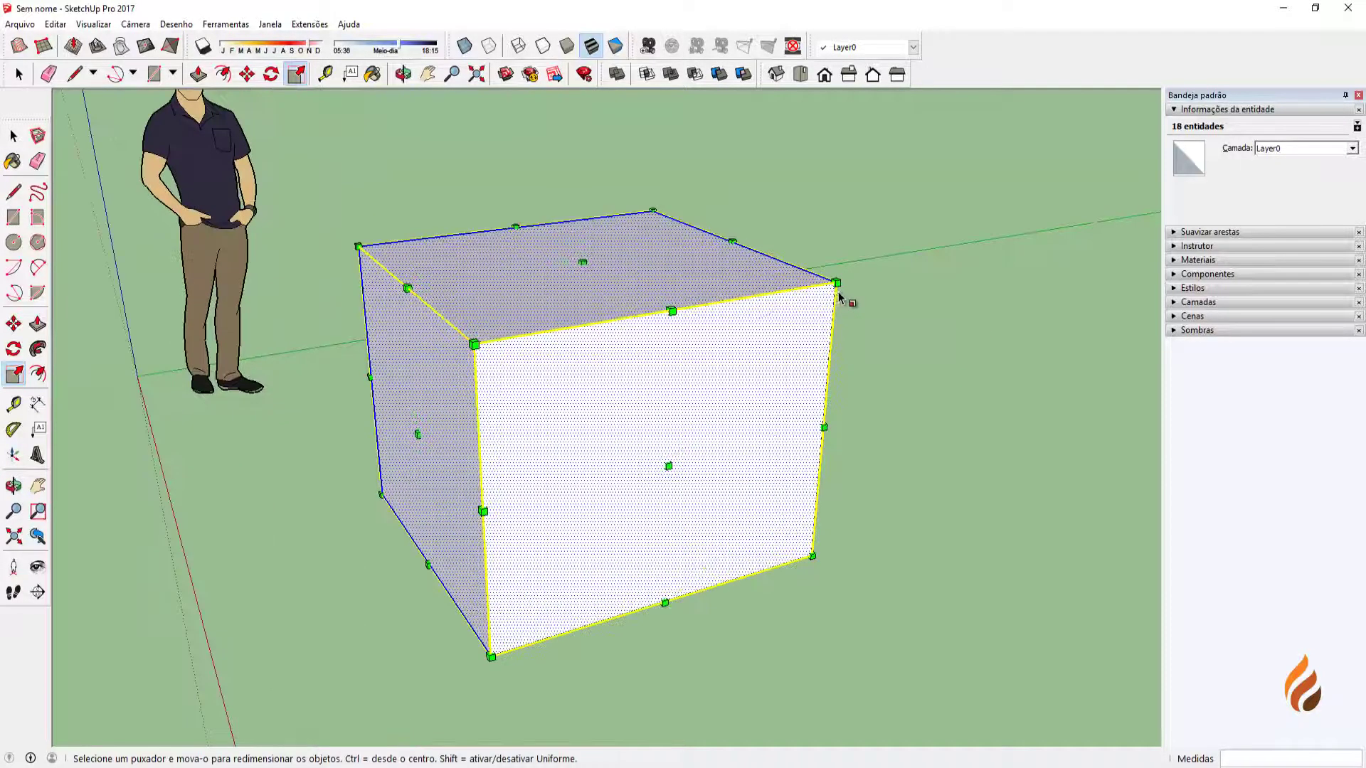
pyautogui.click(836, 283)
pyautogui.scroll(-2, 843, 293)
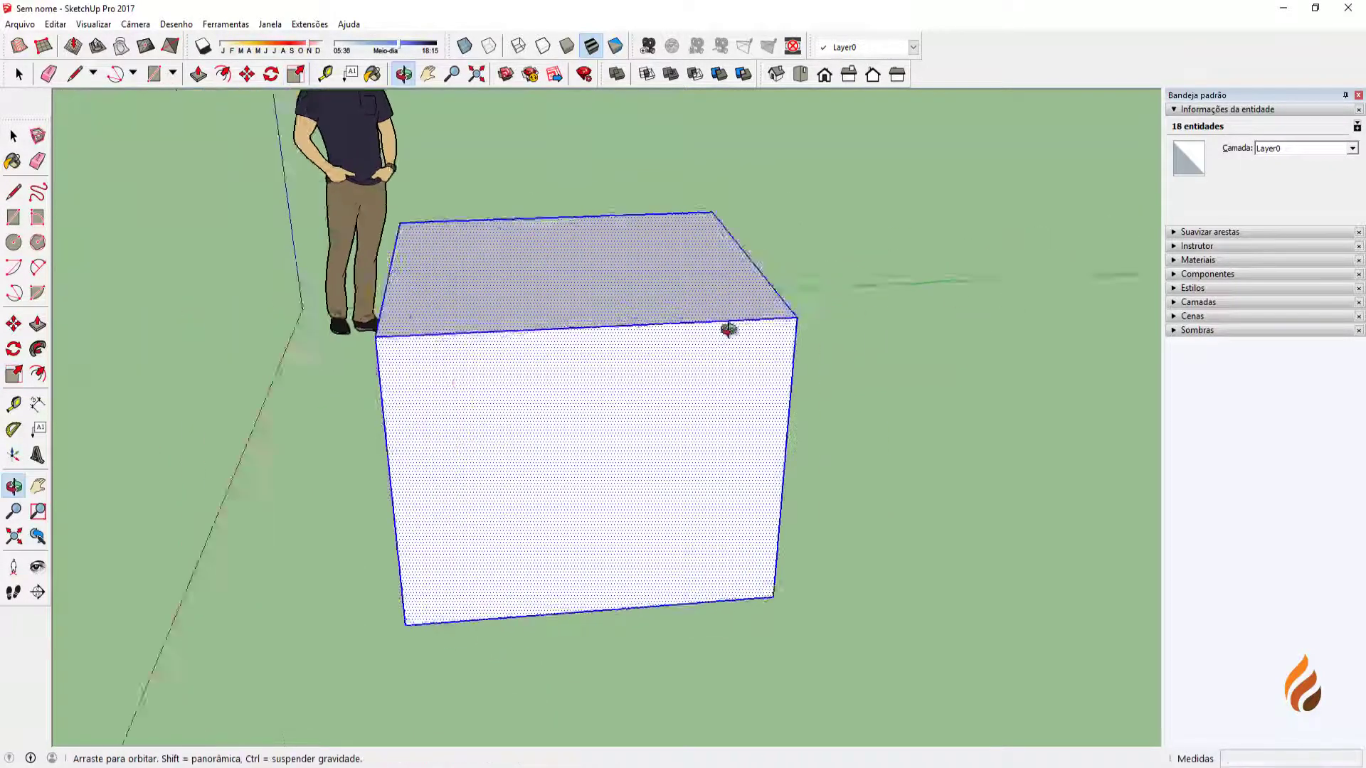
pyautogui.moveTo(726, 326); pyautogui.dragTo(503, 384, button='middle')
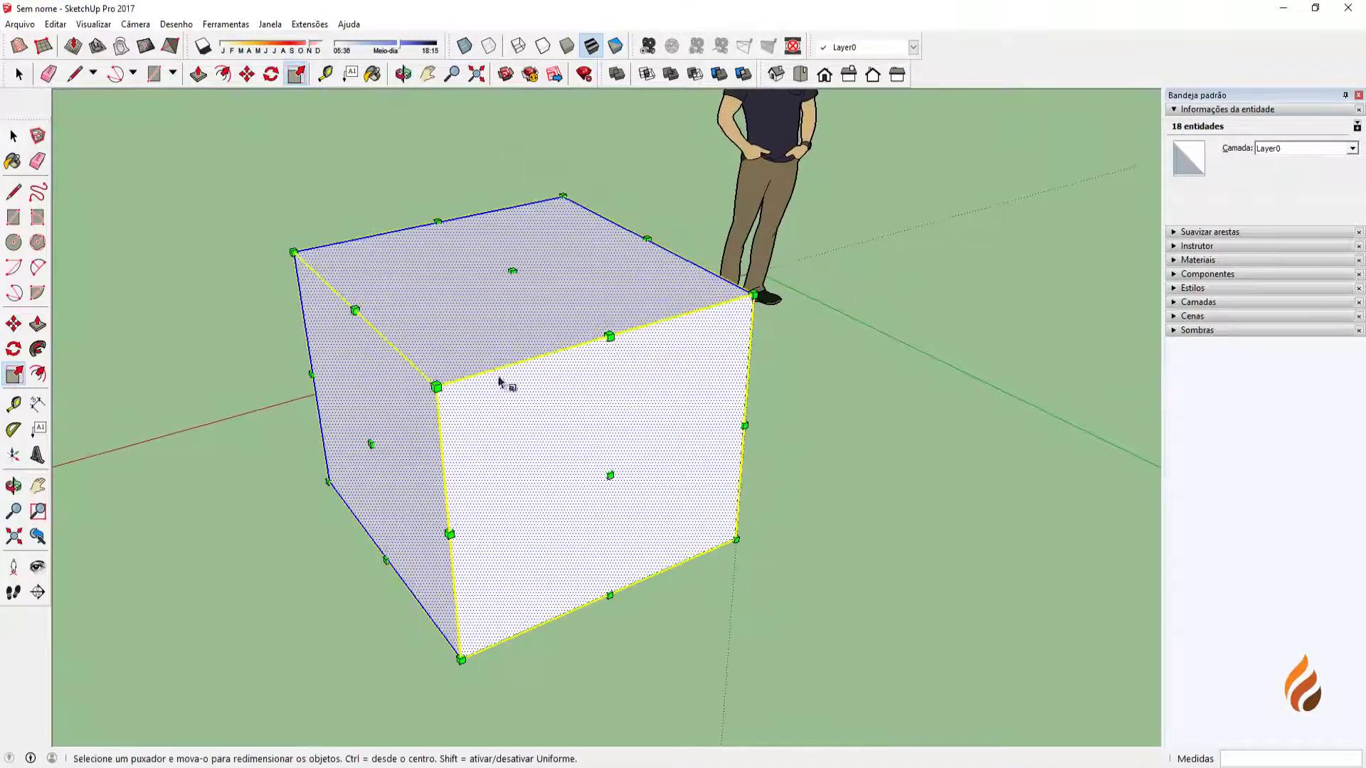
pyautogui.moveTo(747, 313); pyautogui.dragTo(865, 366, button='middle')
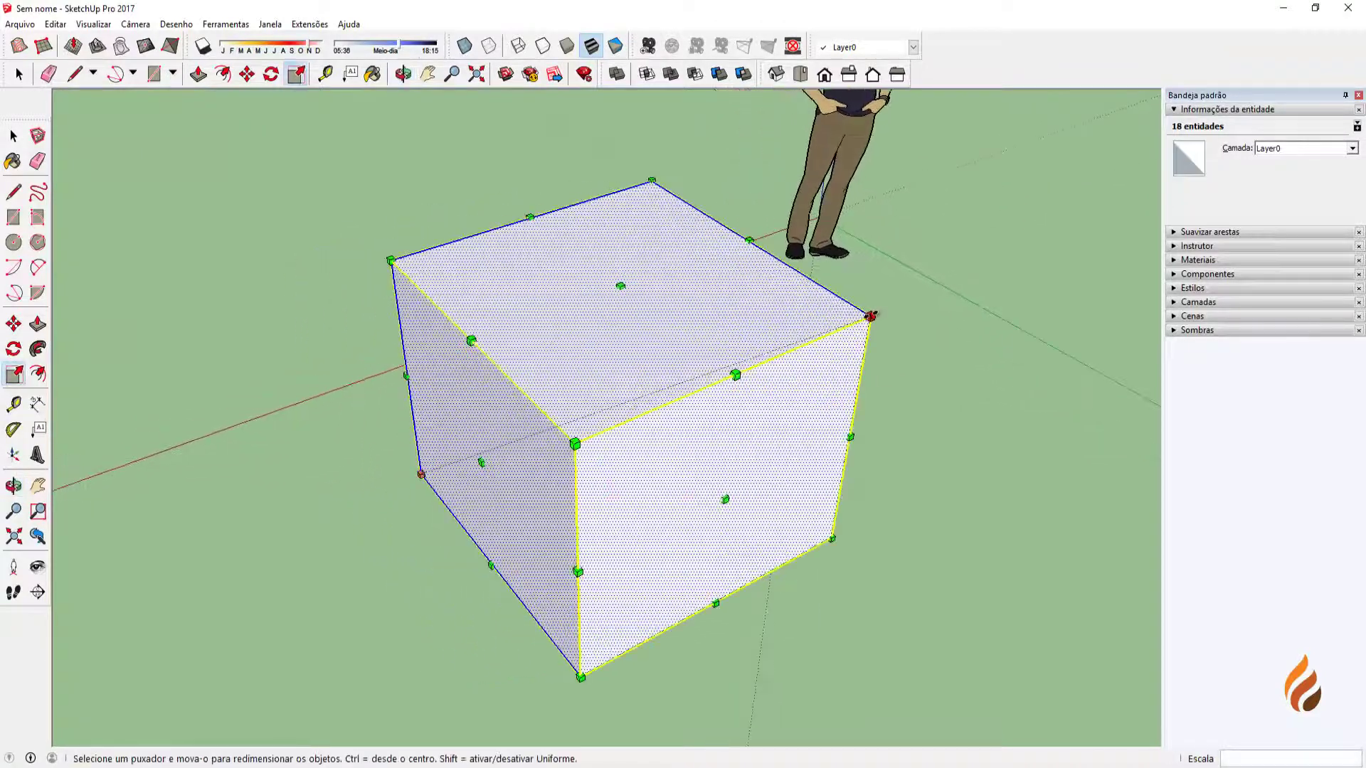
pyautogui.moveTo(869, 313); pyautogui.dragTo(939, 283, button='middle')
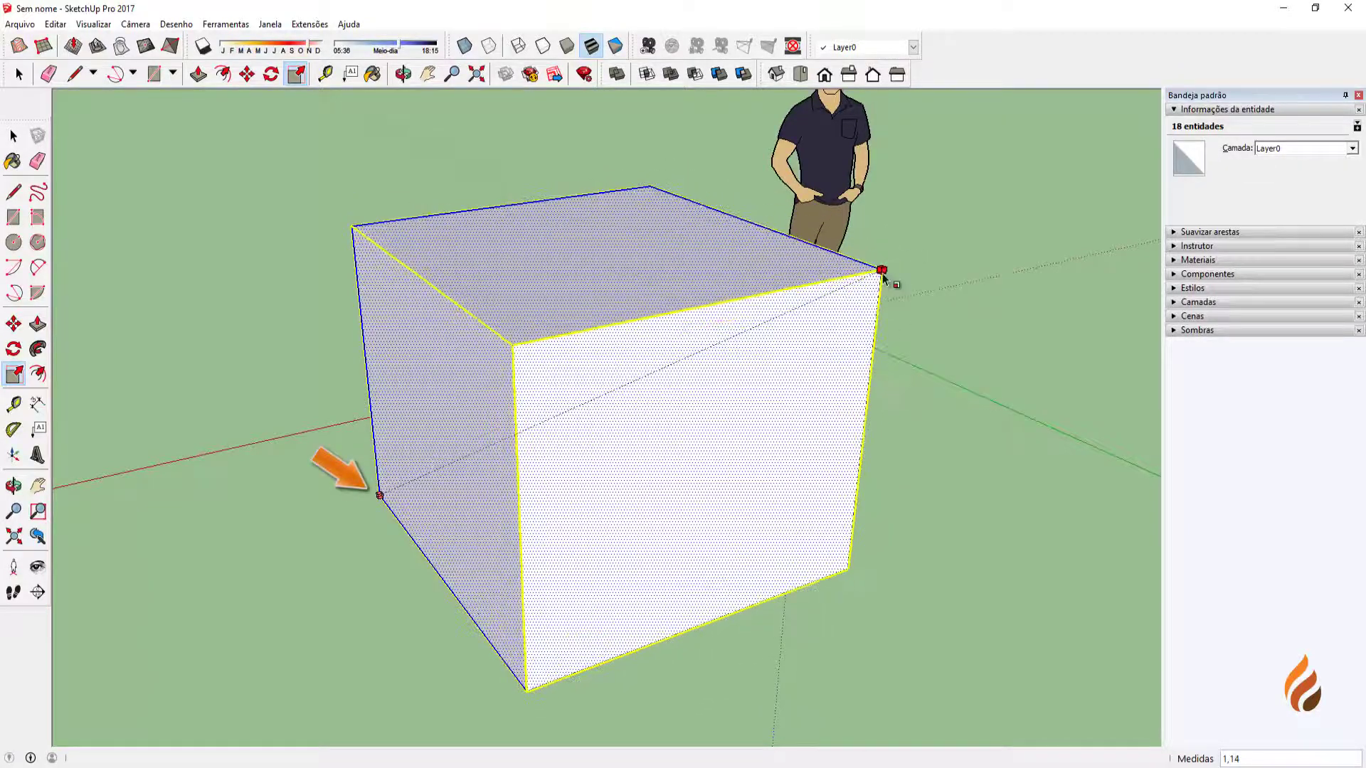
pyautogui.click(885, 273)
# Try scaling the box uniformly about its centre from an upper corner, and leave the Scale tool without keeping the change.
pyautogui.moveTo(622, 308); pyautogui.dragTo(942, 266, button='middle')
pyautogui.click(918, 249)
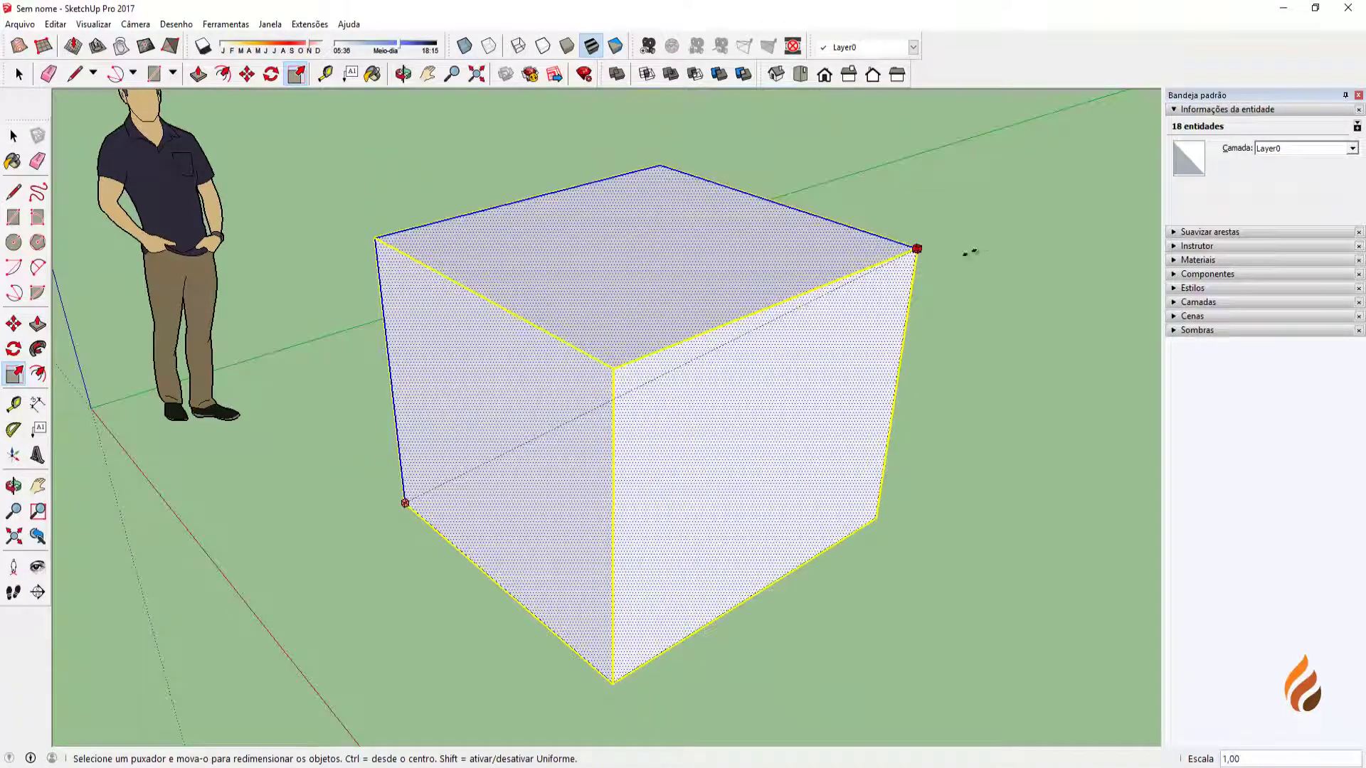
pyautogui.moveTo(915, 254); pyautogui.dragTo(794, 295, button='middle')
pyautogui.scroll(2, 794, 292)
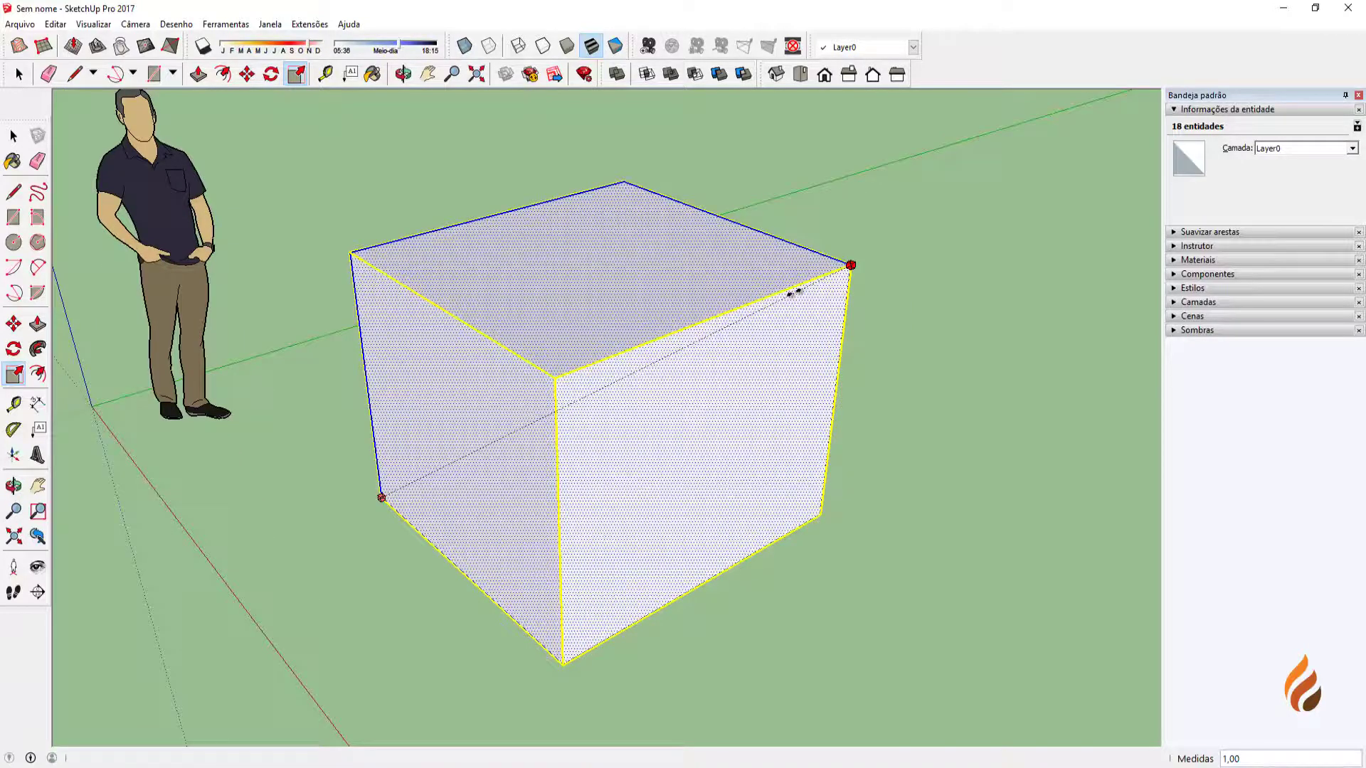
pyautogui.press('ctrl')
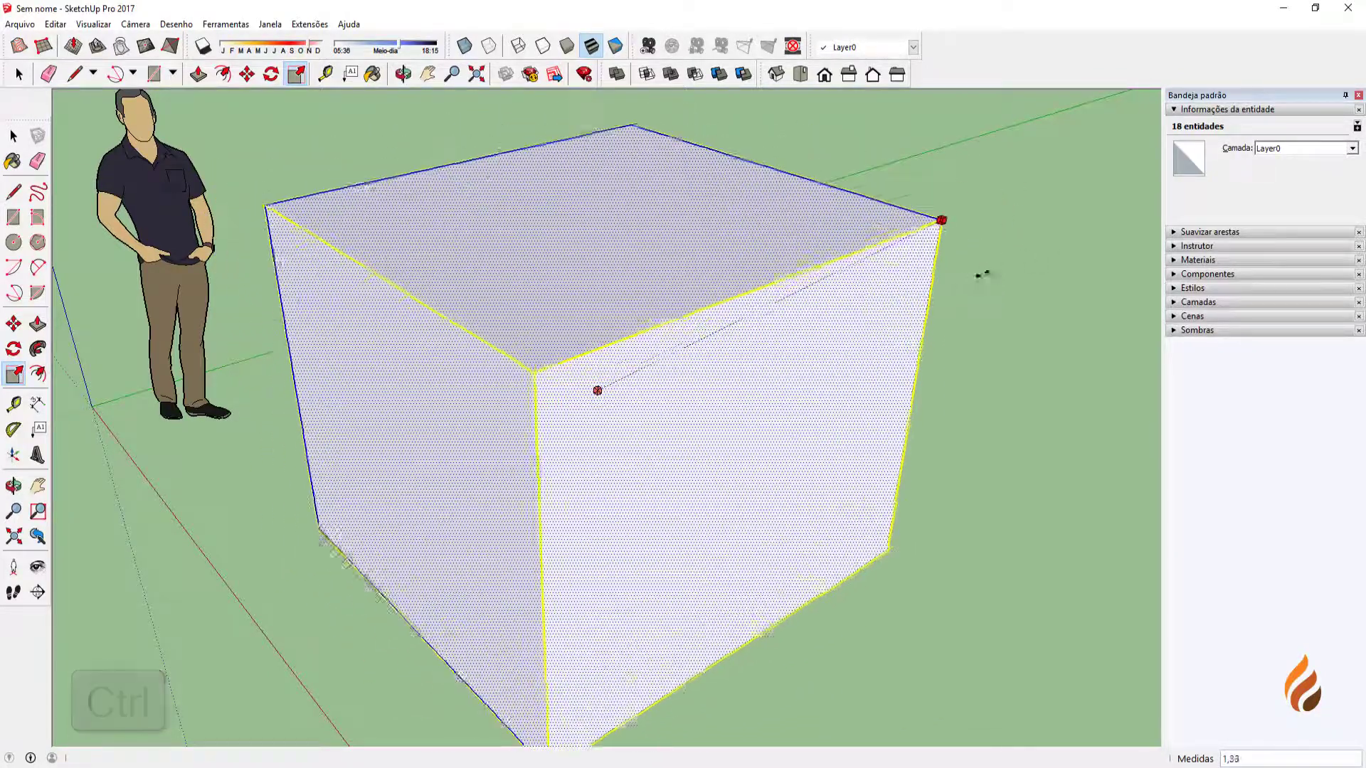
pyautogui.moveTo(1022, 278); pyautogui.dragTo(877, 296, button='middle')
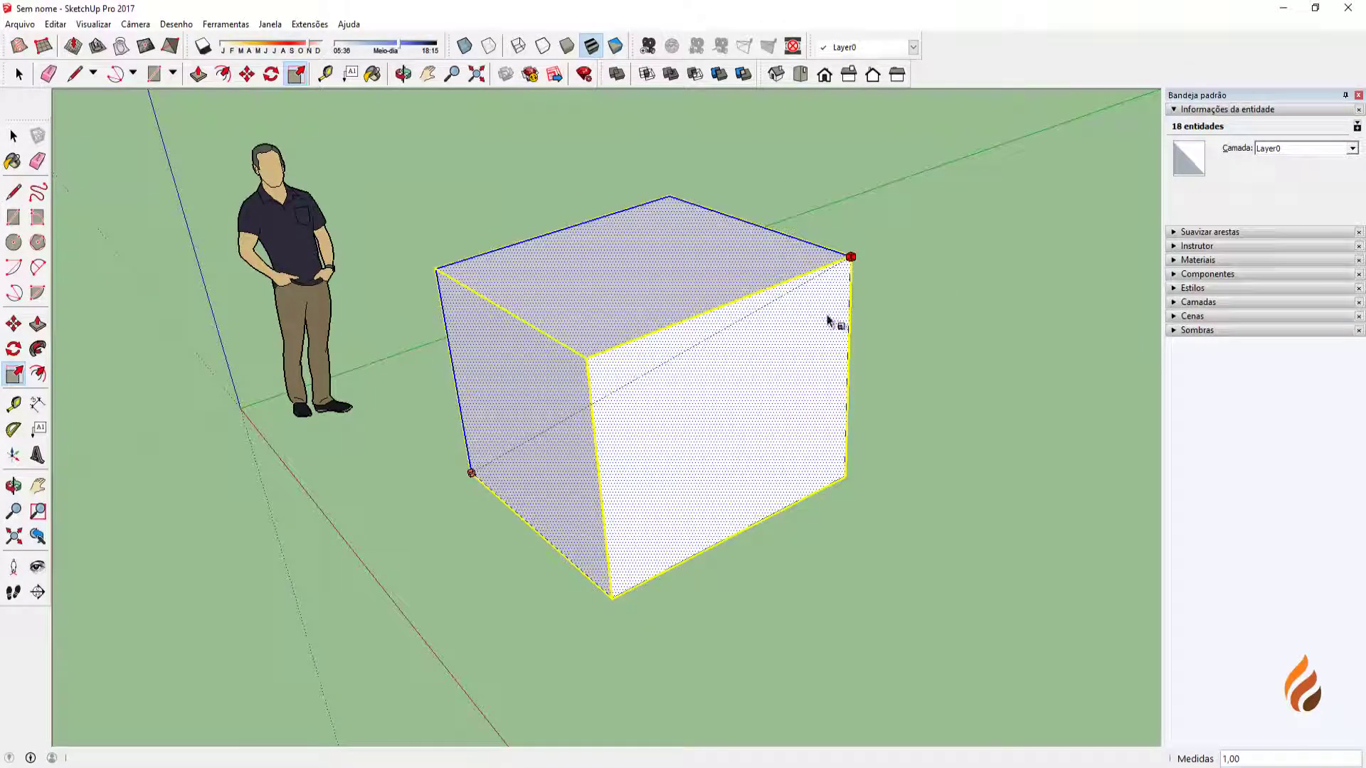
pyautogui.press('space')
# Clear the selection and select the whole box again with all its faces and edges.
pyautogui.moveTo(699, 487); pyautogui.dragTo(628, 430, button='middle')
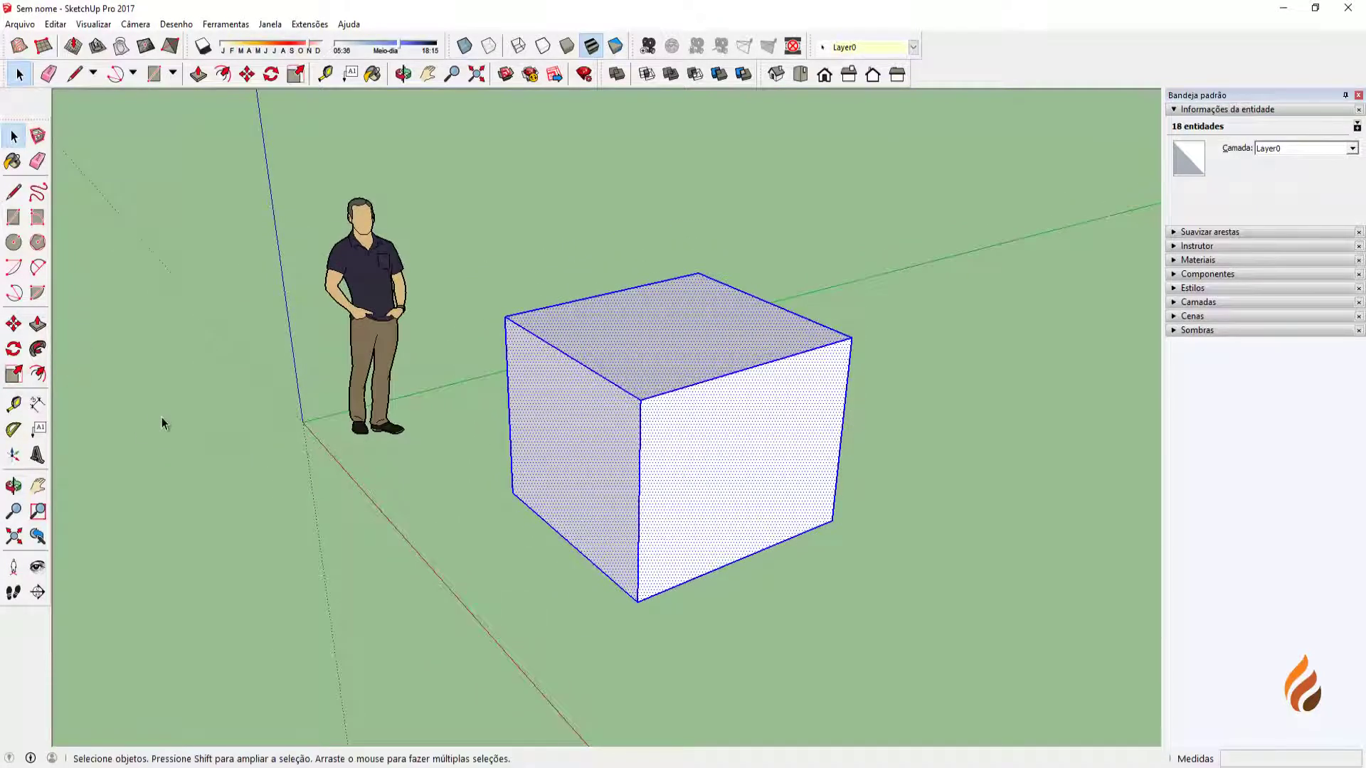
pyautogui.moveTo(484, 444); pyautogui.dragTo(482, 462, button='middle')
pyautogui.click(852, 585)
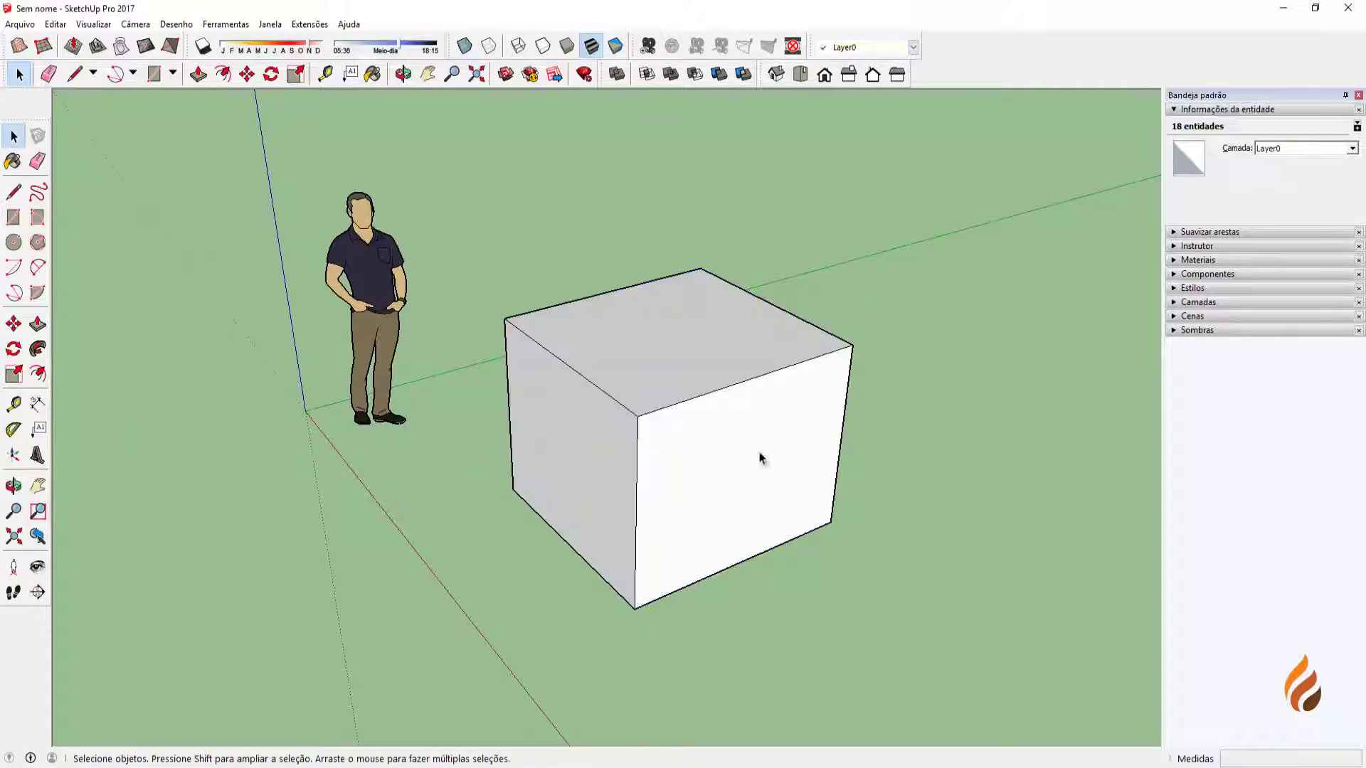
pyautogui.tripleClick(674, 366)
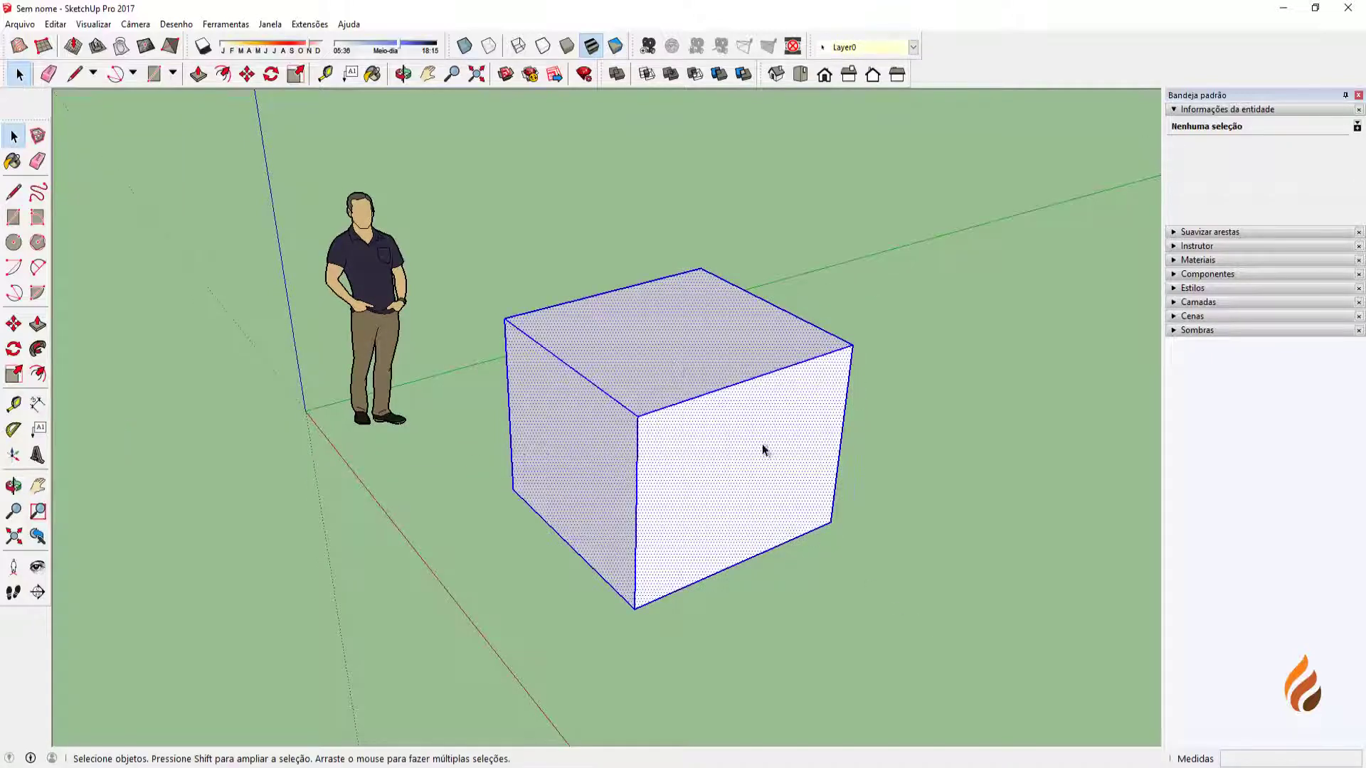
# Clear the whole-box selection and select only the box's top face.
pyautogui.click(953, 476)
pyautogui.scroll(3, 634, 423)
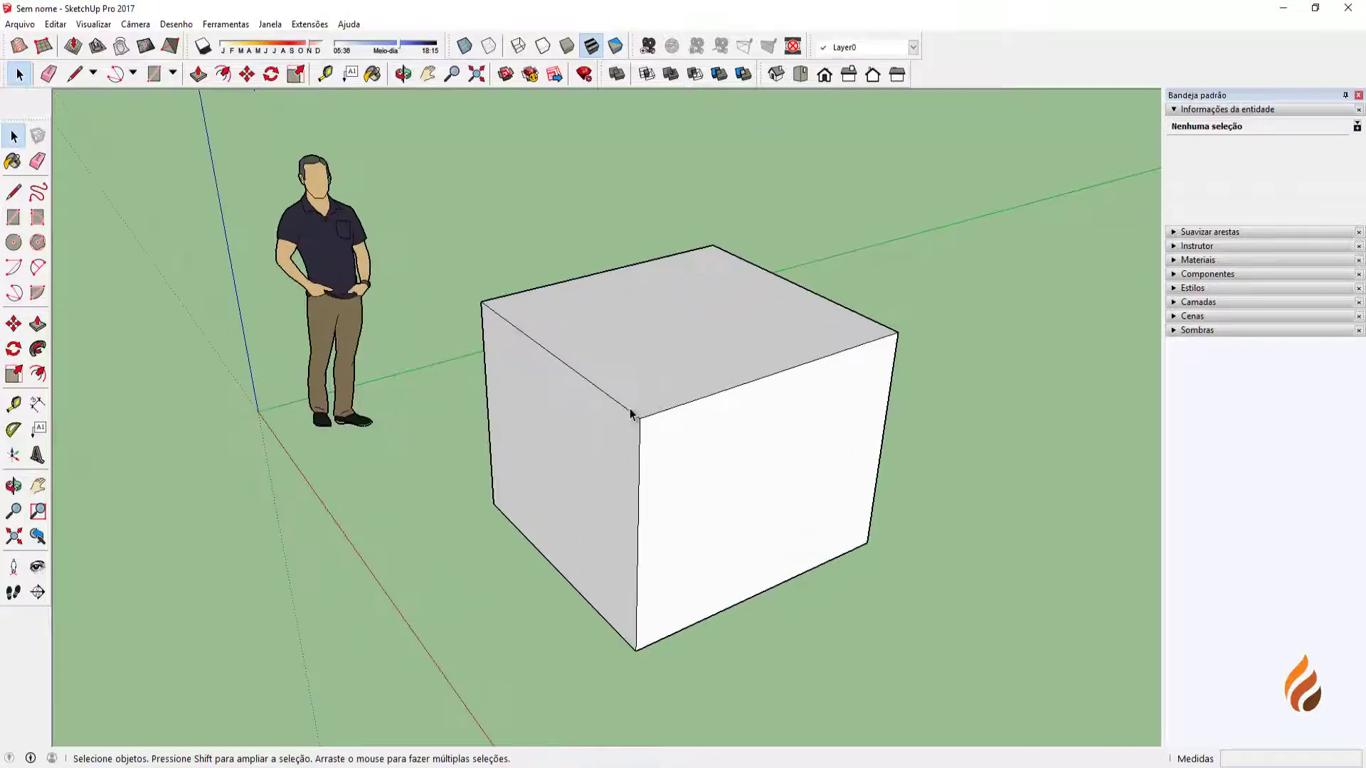
pyautogui.scroll(1, 658, 391)
pyautogui.moveTo(673, 393); pyautogui.dragTo(659, 461, button='middle')
pyautogui.scroll(1, 640, 390)
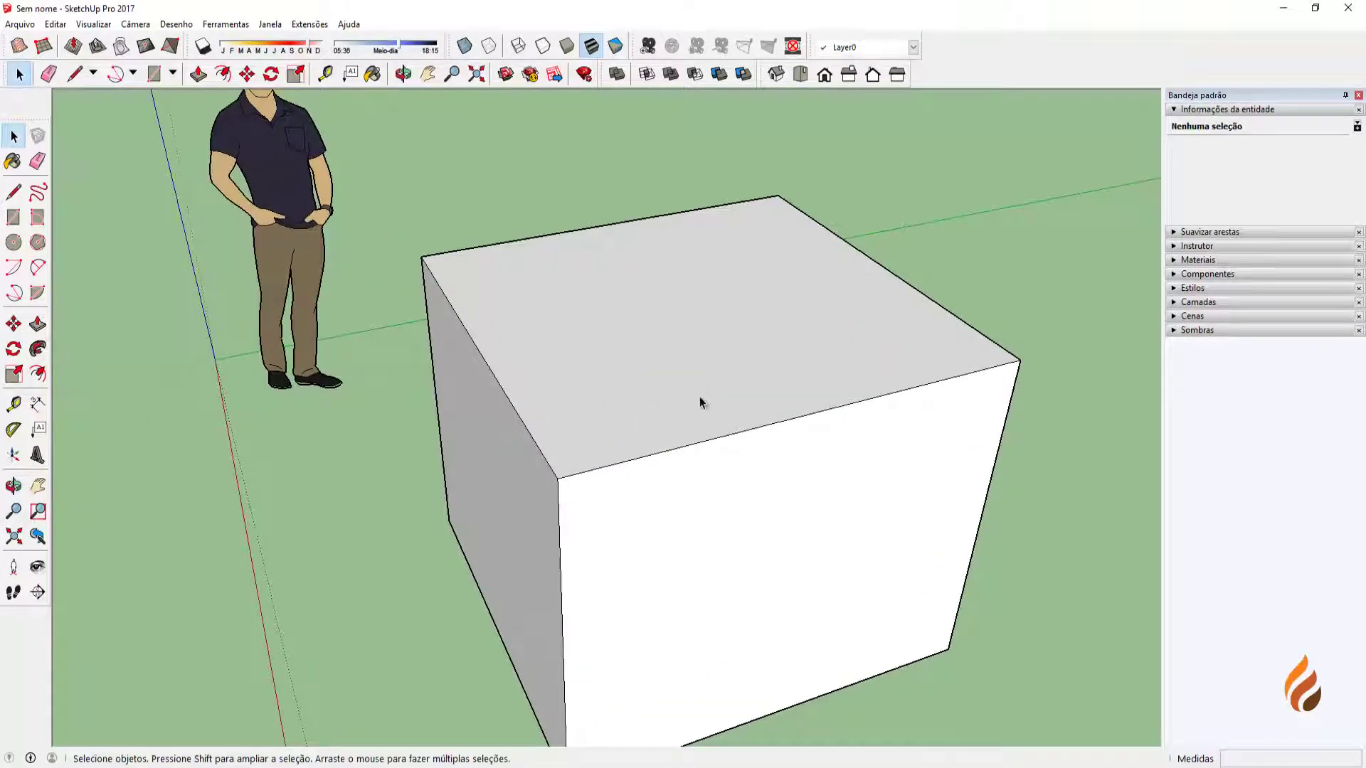
pyautogui.click(652, 355)
pyautogui.moveTo(676, 364); pyautogui.dragTo(640, 302, button='middle')
pyautogui.moveTo(588, 382)
pyautogui.mouseDown(button='middle')
pyautogui.moveTo(607, 334)
pyautogui.moveTo(595, 381)
pyautogui.mouseUp(button='middle')
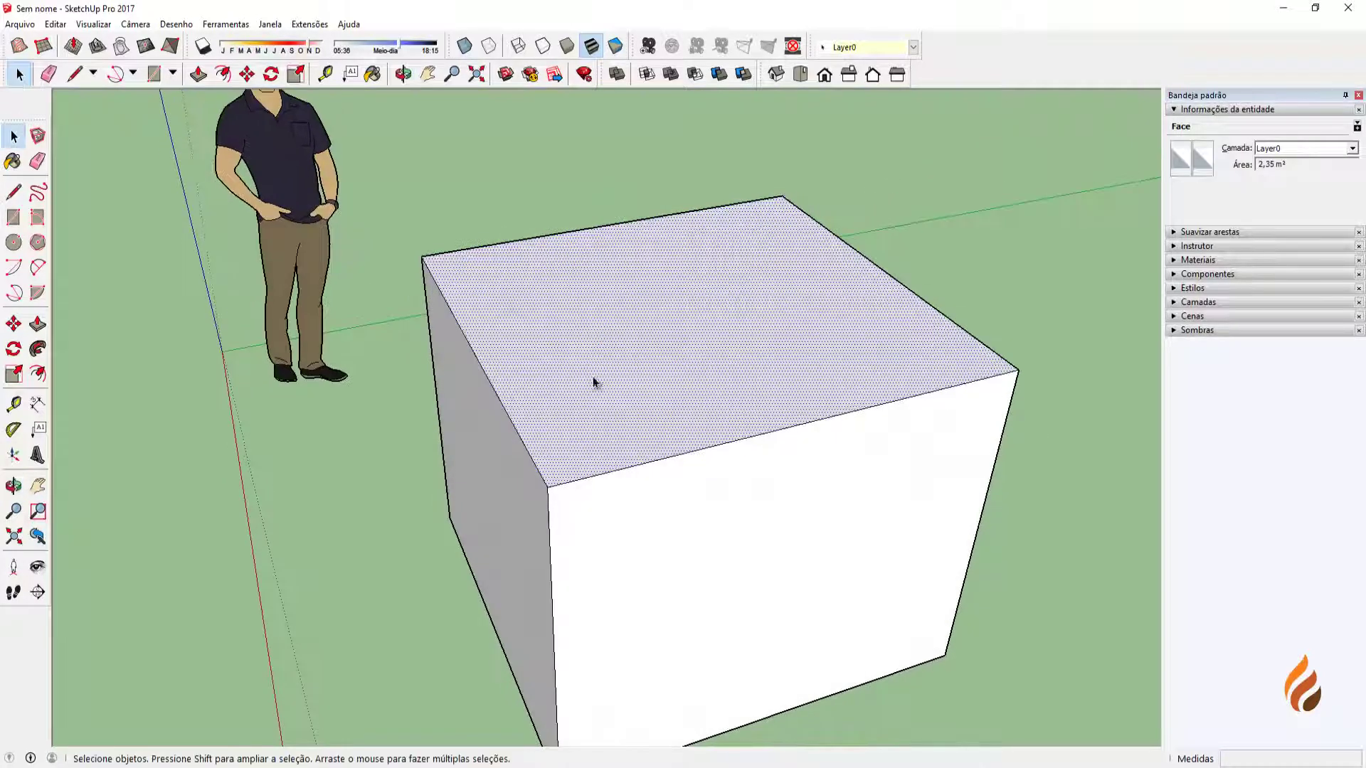
pyautogui.moveTo(619, 325); pyautogui.dragTo(624, 360, button='middle')
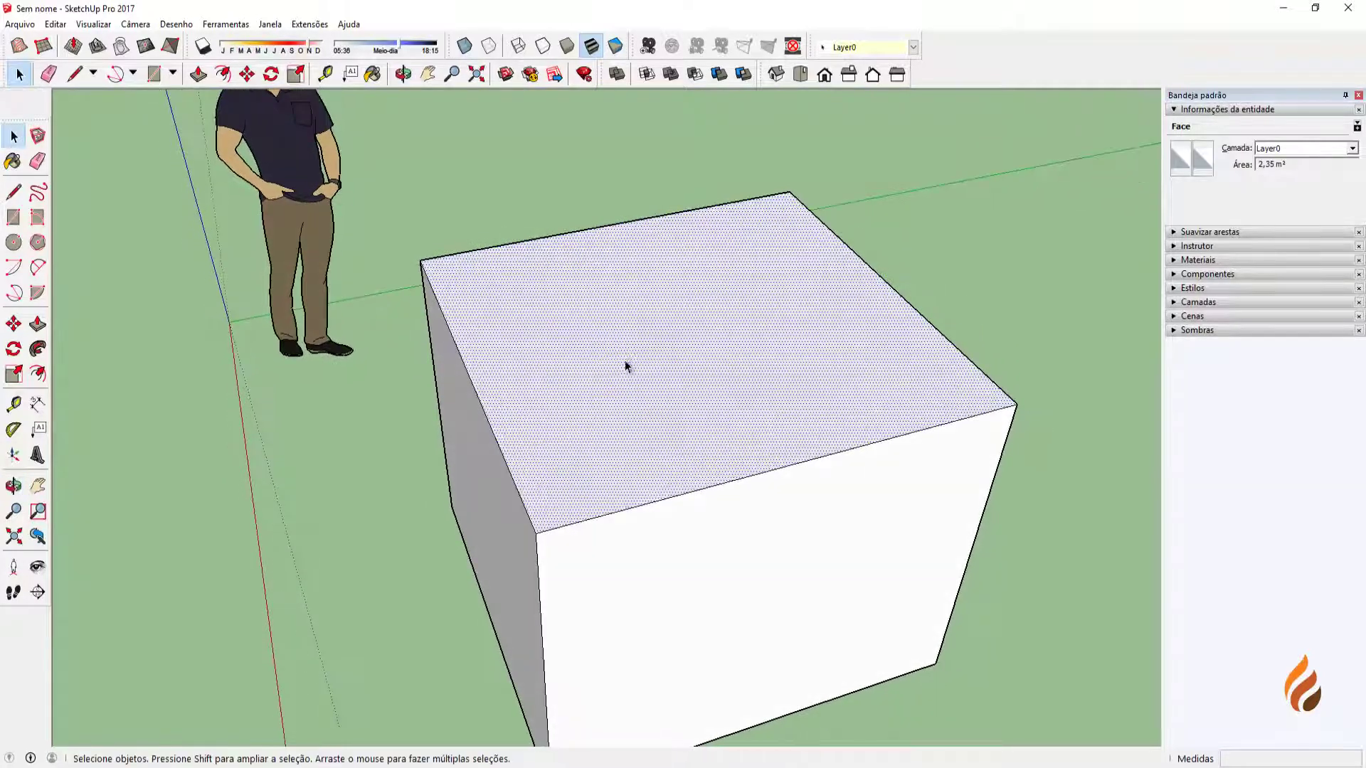
# Scale the top face uniformly about its centre from a corner by about 0,11, tapering the box.
pyautogui.click(19, 380)
pyautogui.moveTo(732, 456); pyautogui.dragTo(748, 393, button='middle')
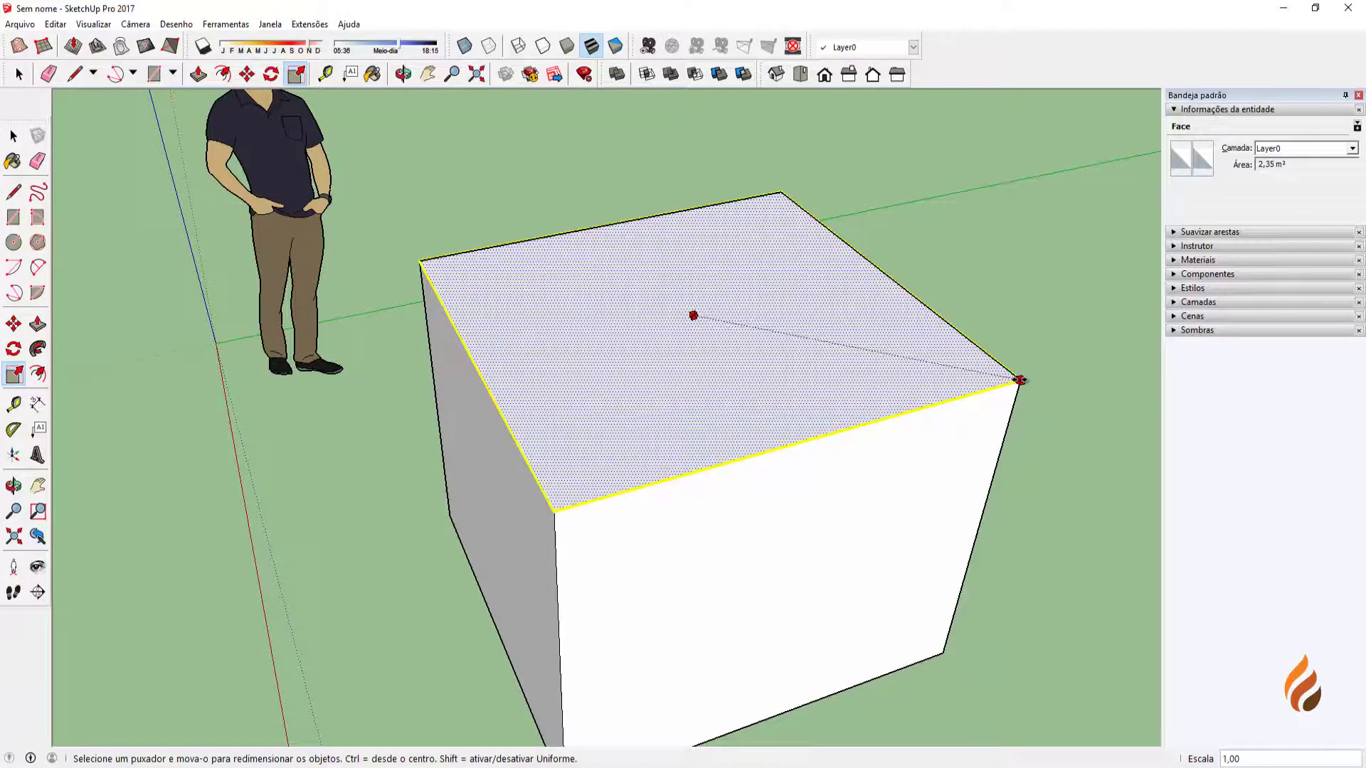
pyautogui.moveTo(1020, 380); pyautogui.dragTo(700, 322)
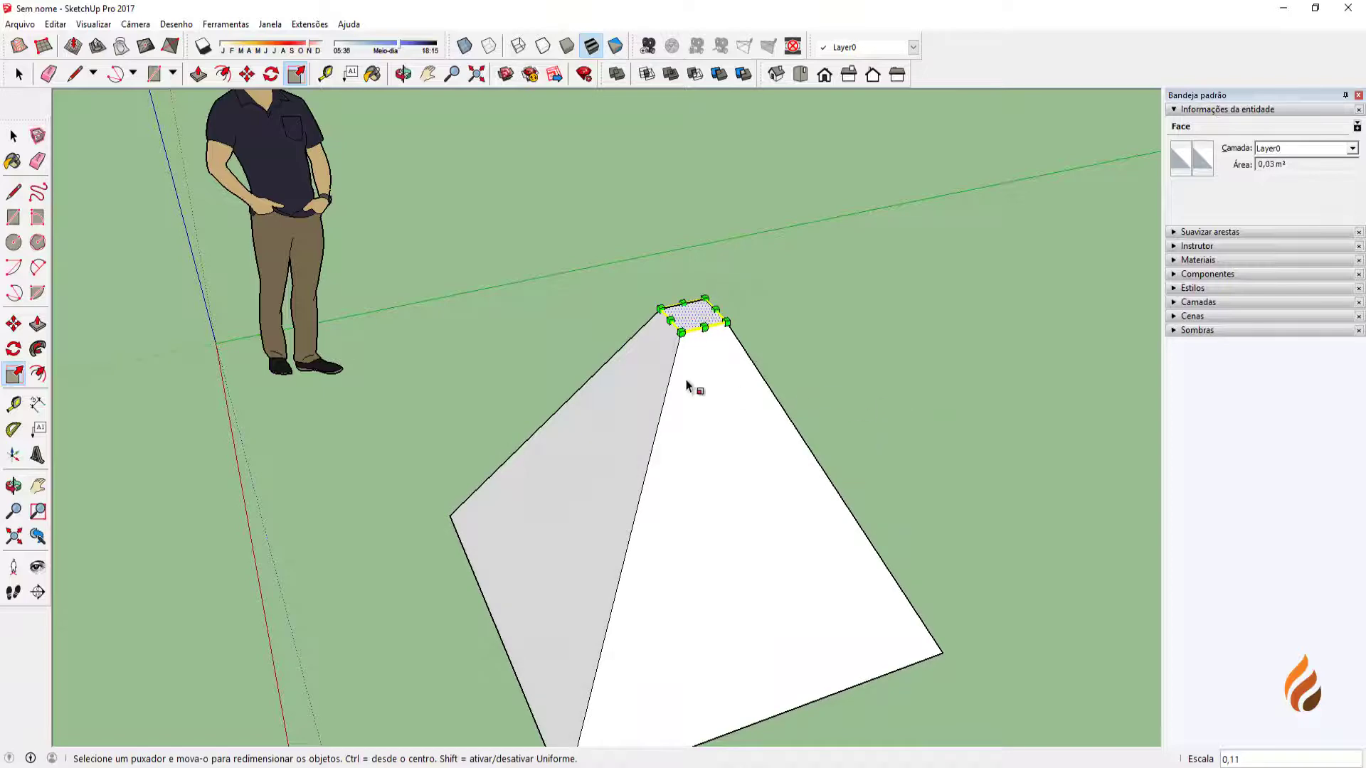
# Scale the small top face again about its centre by about 0,11, and leave the Scale tool.
pyautogui.moveTo(686, 385); pyautogui.dragTo(625, 305, button='middle')
pyautogui.scroll(5, 686, 313)
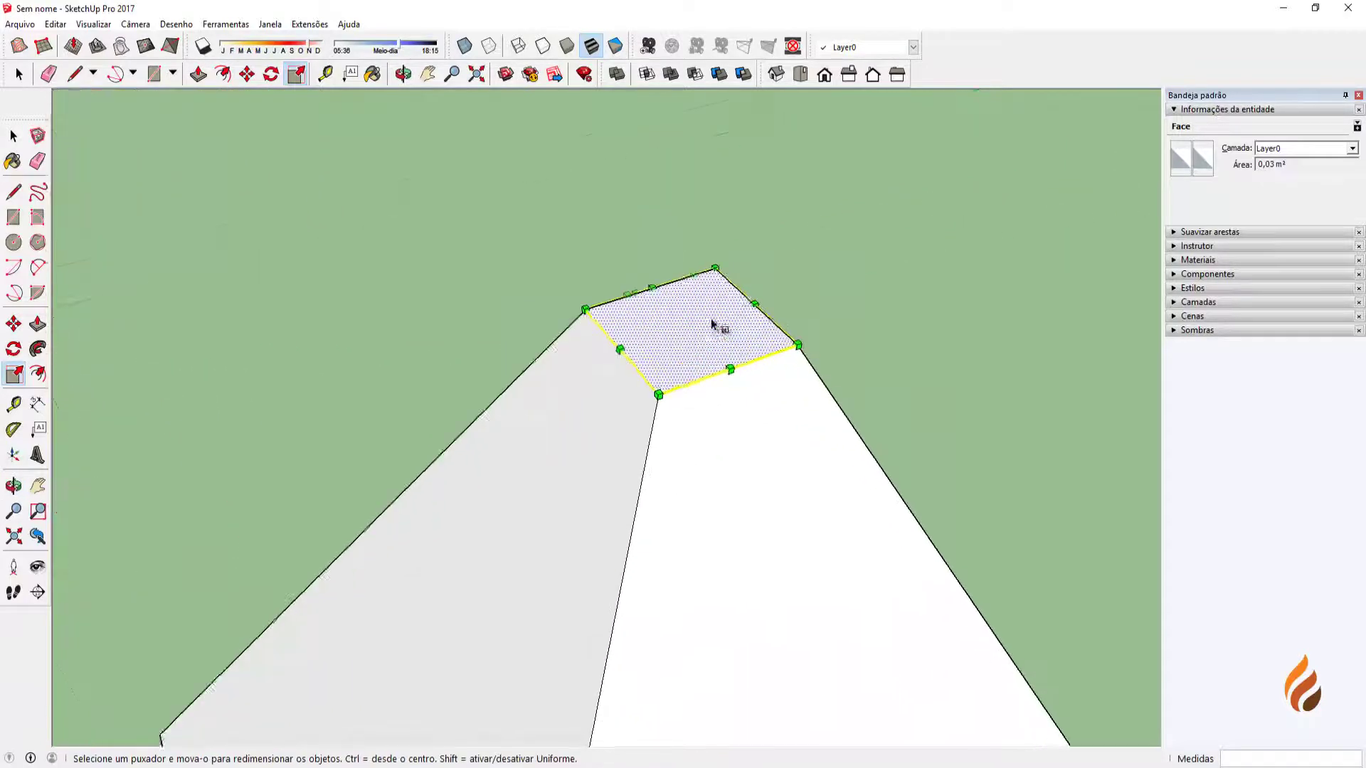
pyautogui.scroll(2, 711, 324)
pyautogui.keyDown('ctrl'); pyautogui.moveTo(840, 355); pyautogui.dragTo(692, 331); pyautogui.keyUp('ctrl')
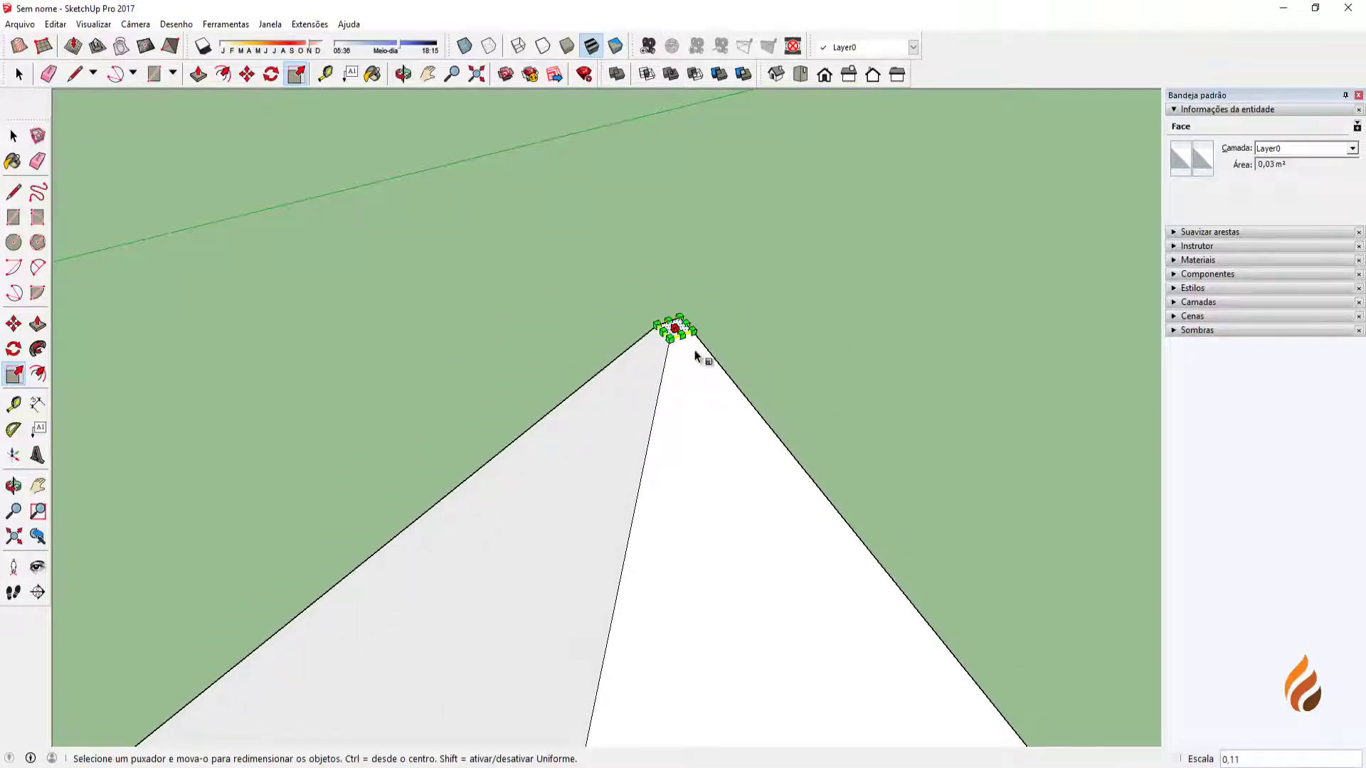
pyautogui.scroll(-6, 712, 366)
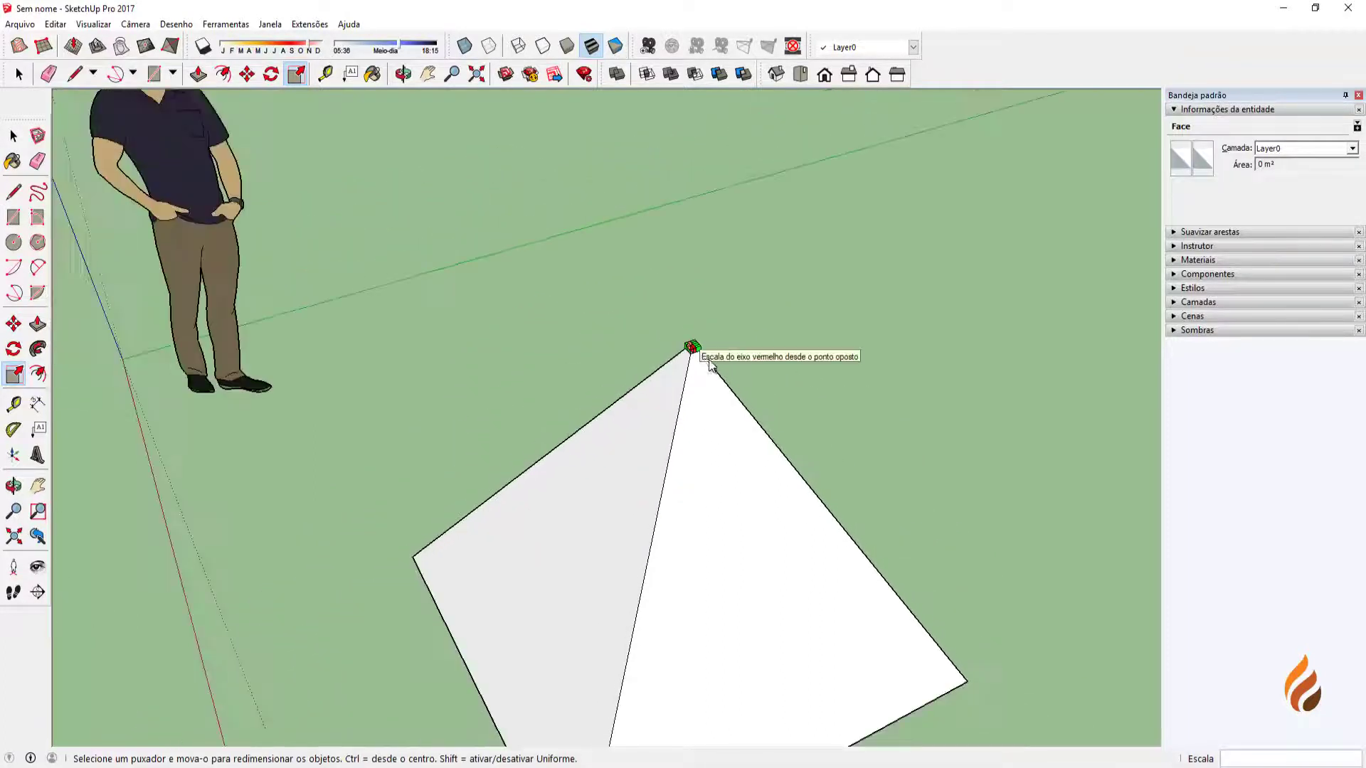
pyautogui.moveTo(704, 354); pyautogui.dragTo(714, 341, button='middle')
pyautogui.press('space')
pyautogui.click(722, 355)
pyautogui.scroll(-3, 693, 384)
pyautogui.moveTo(719, 456); pyautogui.dragTo(569, 473, button='middle')
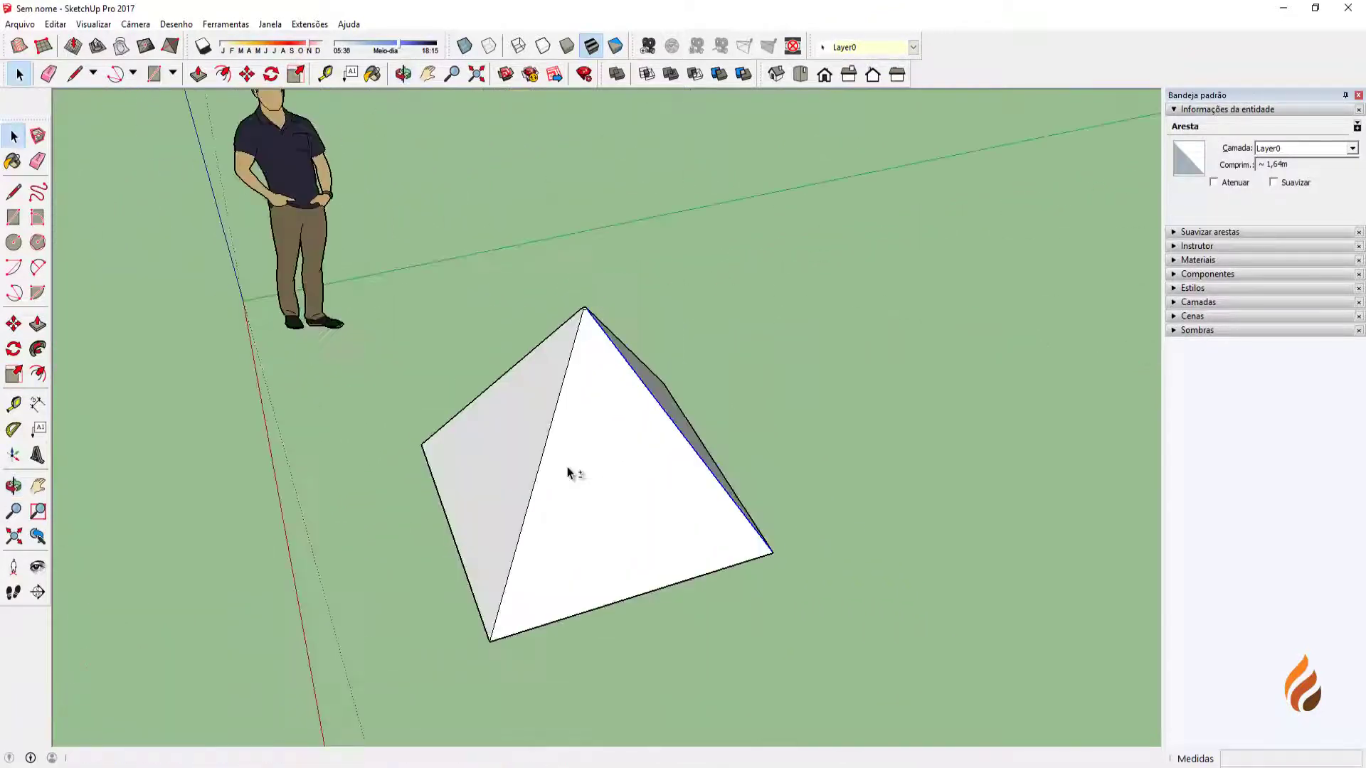
# Undo both scalings of the top face and clear the selection.
pyautogui.hotkey('ctrl', 'z')
pyautogui.hotkey('ctrl', 'z')
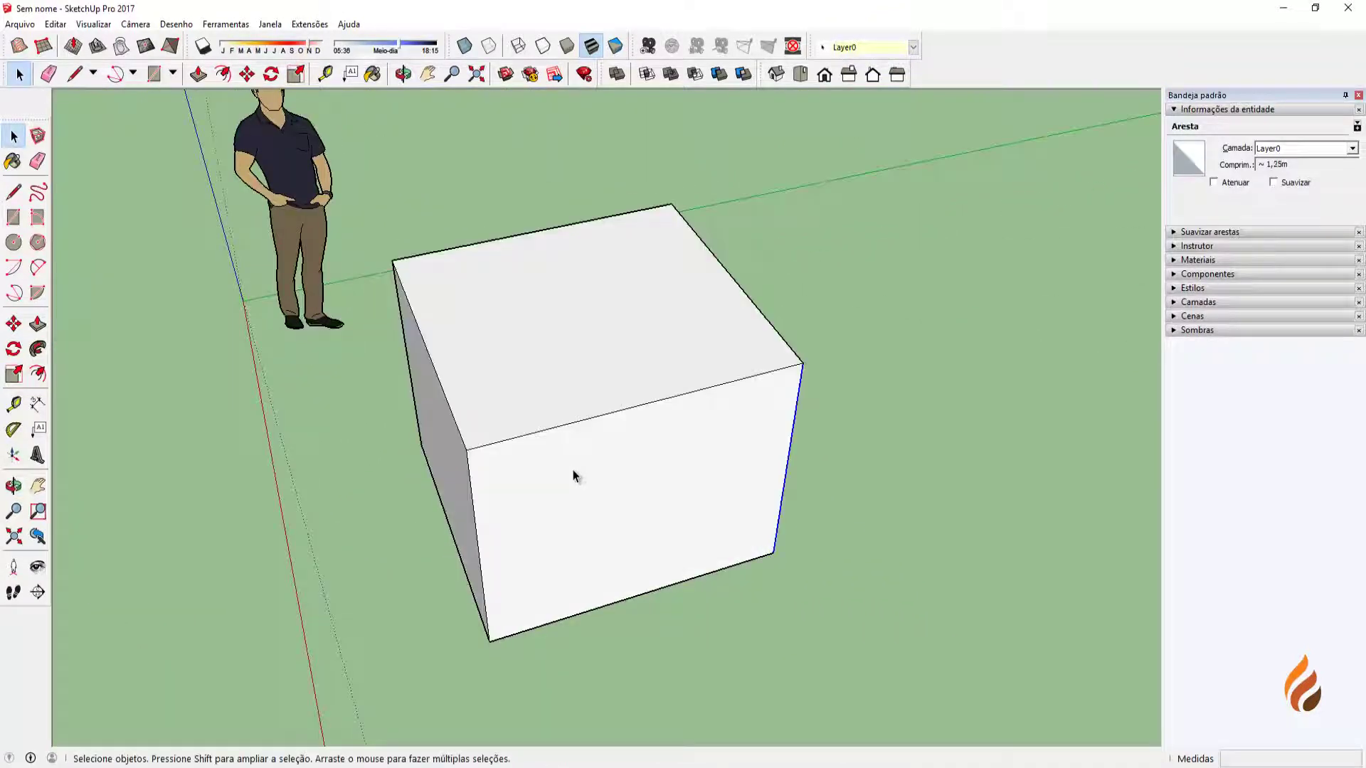
pyautogui.moveTo(663, 586); pyautogui.dragTo(919, 575, button='middle')
pyautogui.click(920, 574)
pyautogui.moveTo(726, 463); pyautogui.dragTo(544, 407, button='middle')
pyautogui.click(595, 360)
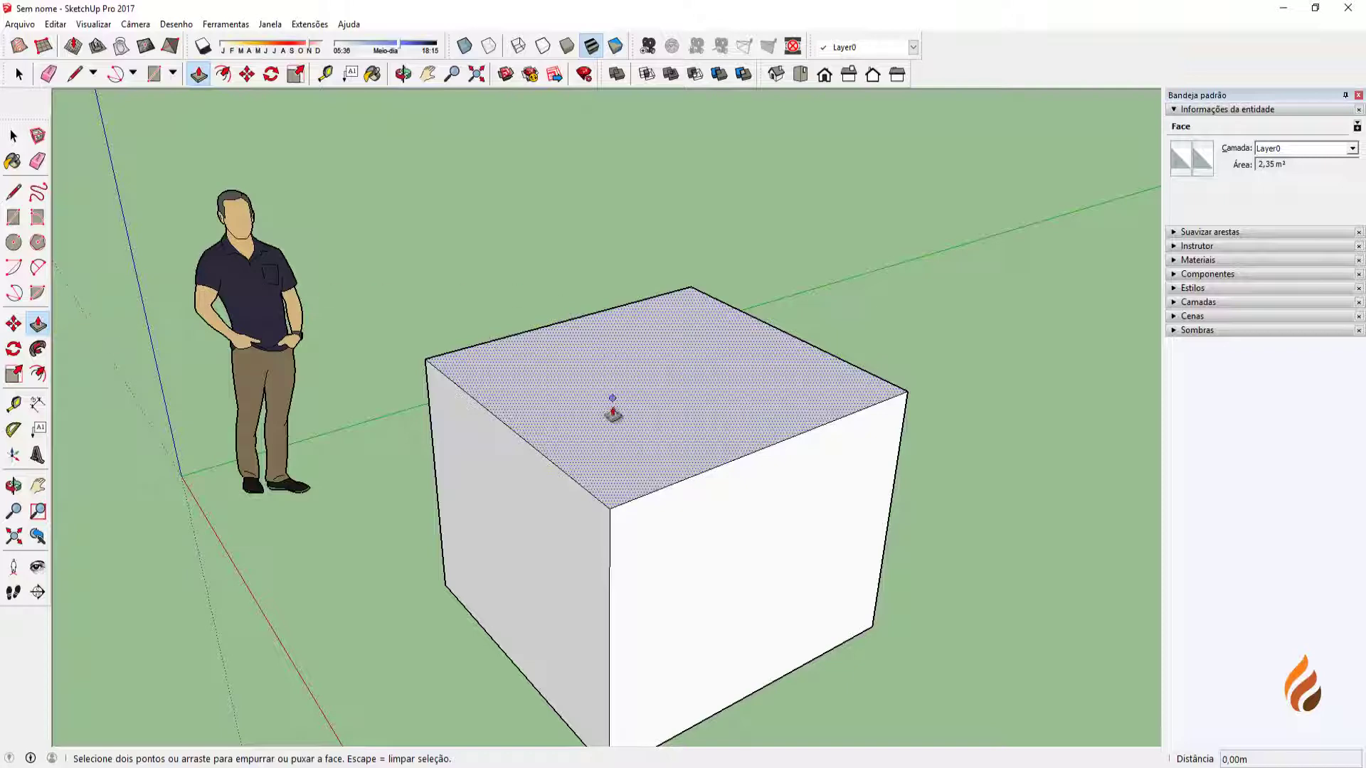
pyautogui.moveTo(612, 412); pyautogui.dragTo(626, 268)
pyautogui.moveTo(625, 269); pyautogui.dragTo(702, 306, button='middle')
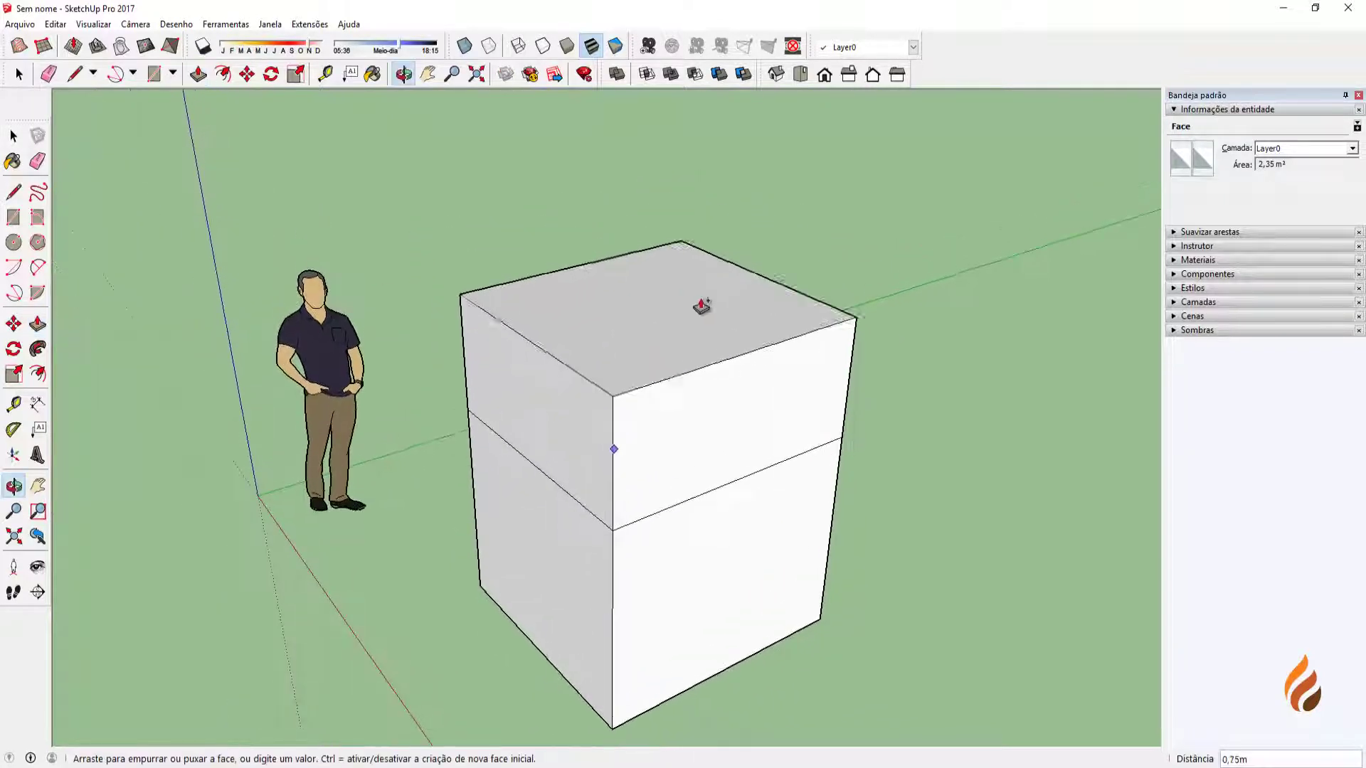
pyautogui.moveTo(702, 306); pyautogui.dragTo(686, 280)
pyautogui.press('Escape')
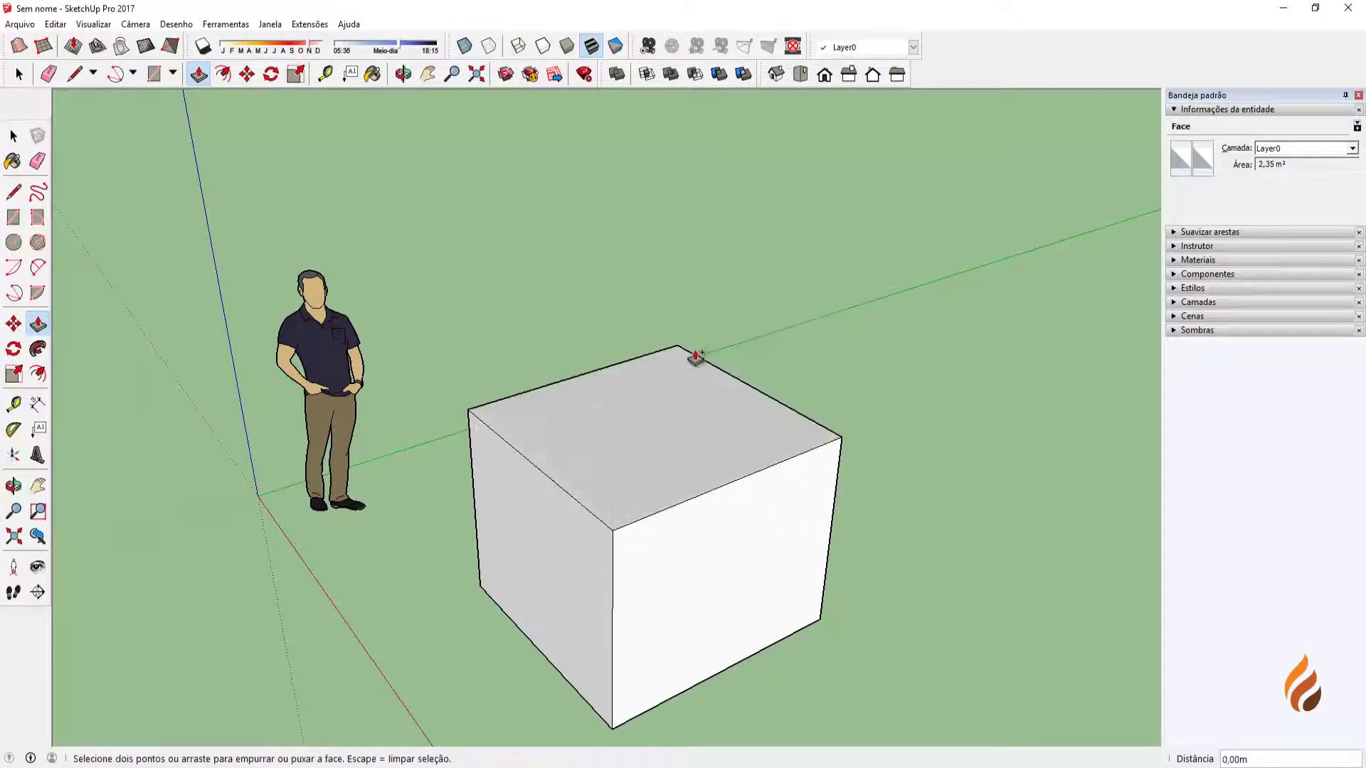
# Pull a new separate section about 1,12 m up from the box's top face with Push/Pull, keeping the starting face.
pyautogui.scroll(3, 696, 358)
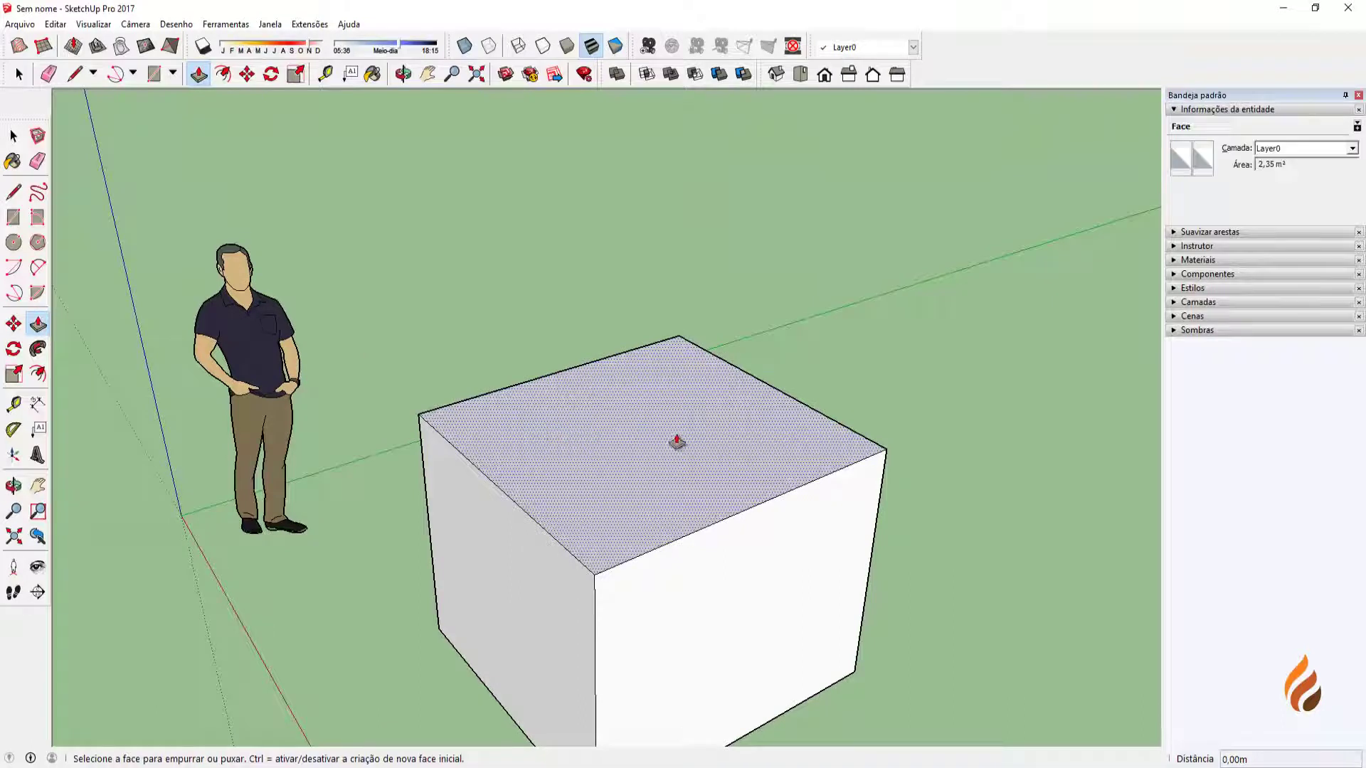
pyautogui.moveTo(641, 486); pyautogui.dragTo(686, 186)
pyautogui.scroll(-1, 632, 270)
pyautogui.press('ctrl')
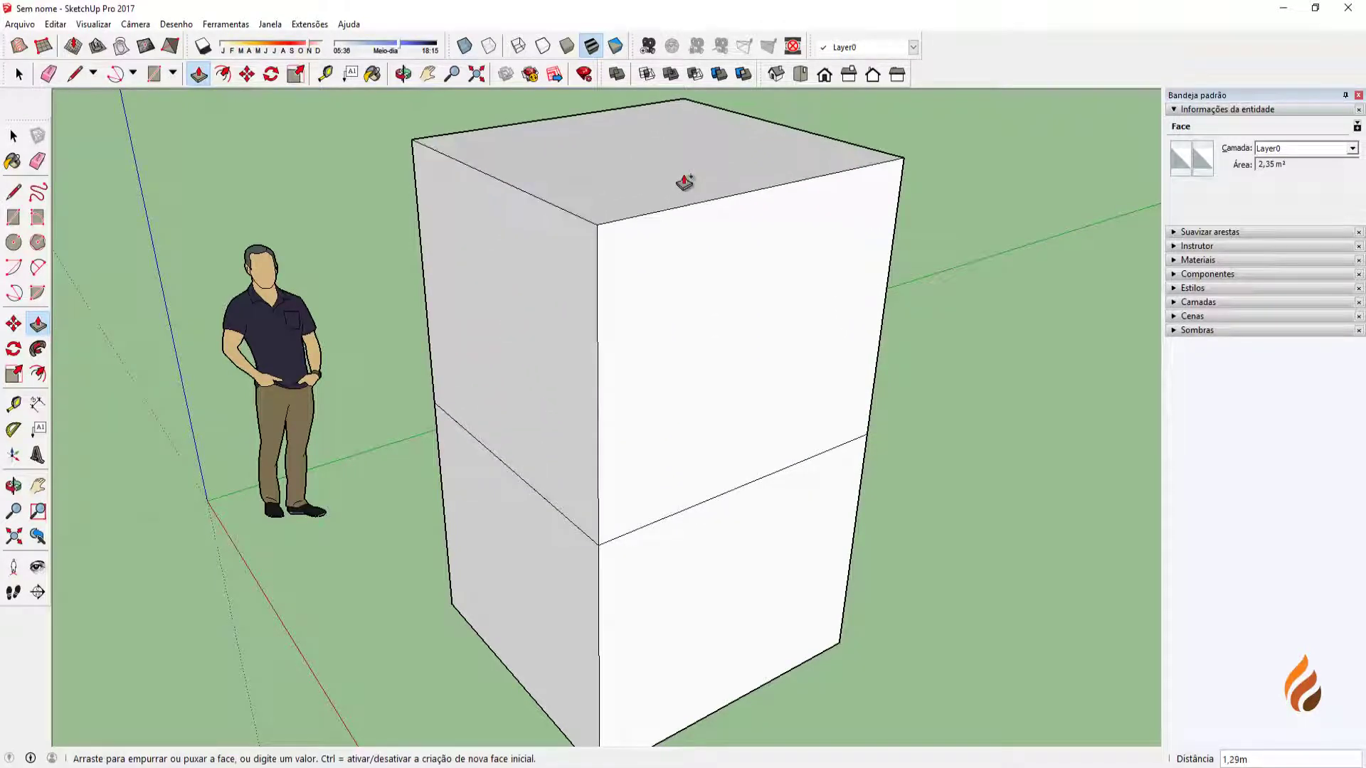
pyautogui.moveTo(686, 186); pyautogui.dragTo(674, 266, button='middle')
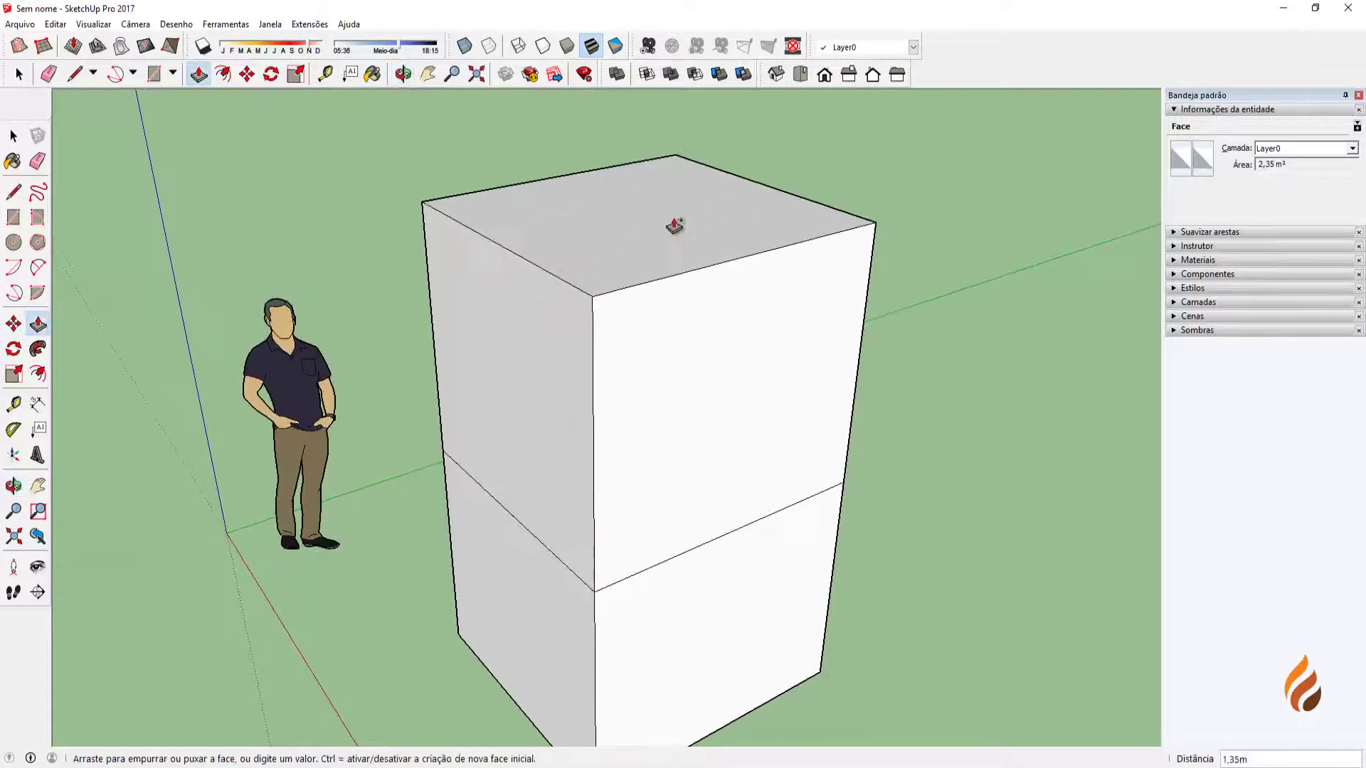
pyautogui.moveTo(674, 226); pyautogui.dragTo(682, 300)
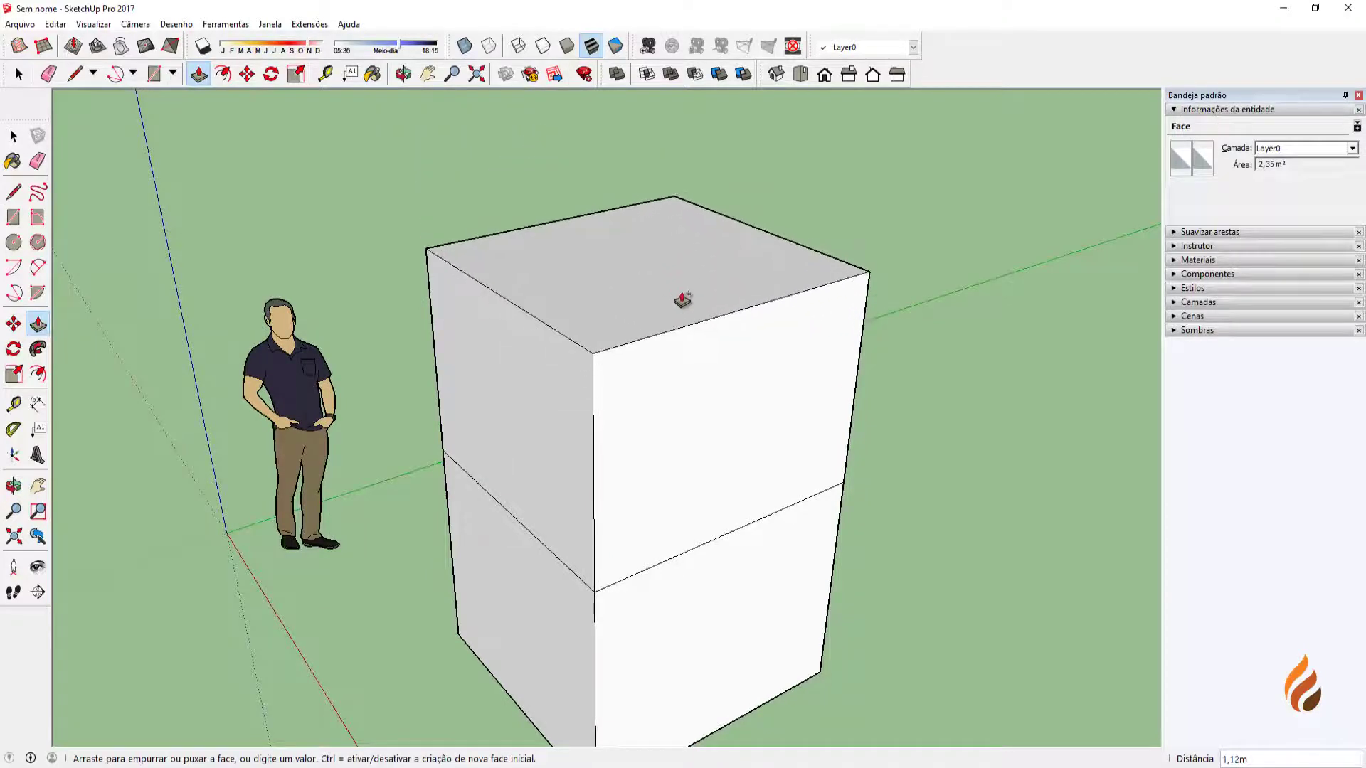
pyautogui.click(682, 300)
# Pull a second new section about 0,96 m up from the topmost face, keeping the dividing edges.
pyautogui.moveTo(716, 482); pyautogui.dragTo(627, 375, button='middle')
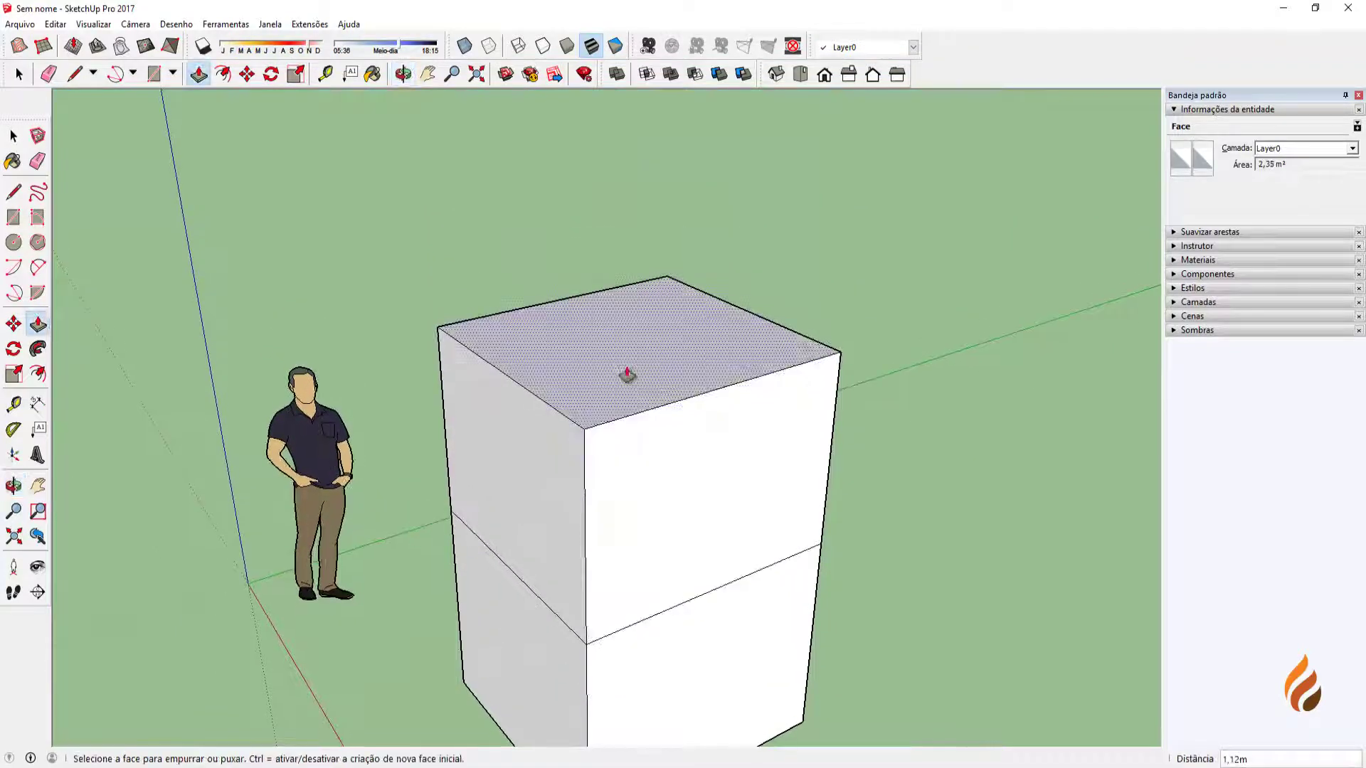
pyautogui.moveTo(626, 375); pyautogui.dragTo(625, 172)
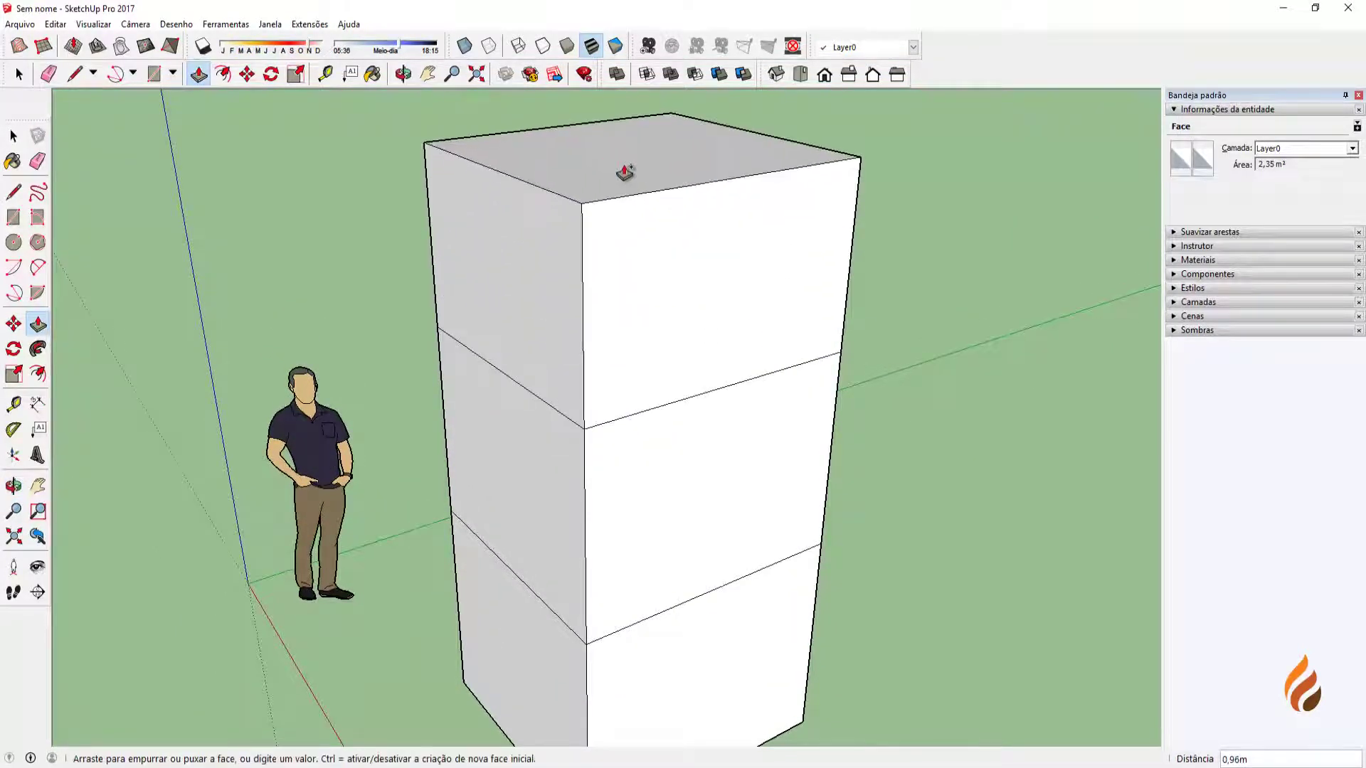
pyautogui.click(625, 172)
# Pull a third new section about 0,92 m up from the tower's top face, keeping the dividing edges.
pyautogui.keyDown('shift'); pyautogui.moveTo(645, 332); pyautogui.dragTo(644, 438, button='middle'); pyautogui.keyUp('shift')
pyautogui.scroll(-1, 633, 279)
pyautogui.keyDown('shift'); pyautogui.moveTo(634, 288); pyautogui.dragTo(639, 345, button='middle'); pyautogui.keyUp('shift')
pyautogui.click(643, 308)
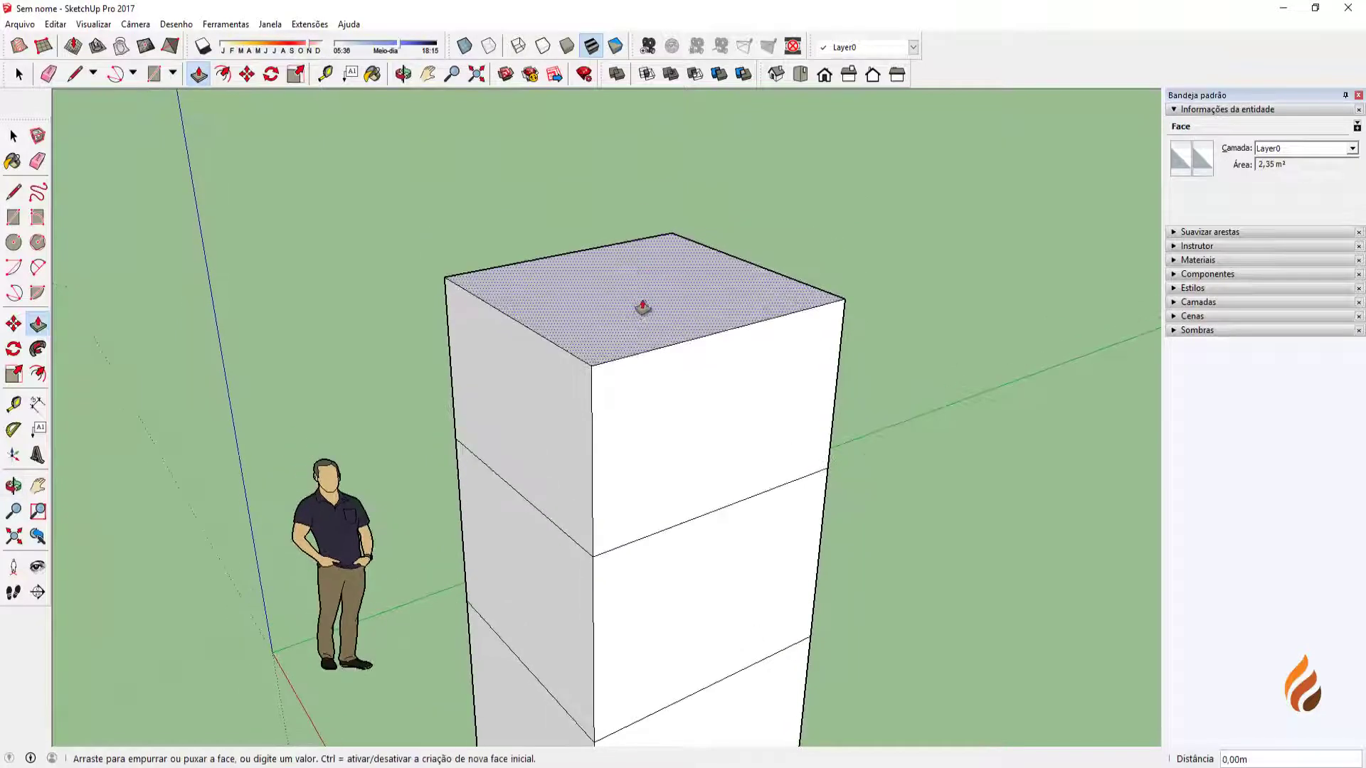
pyautogui.press('ctrl')
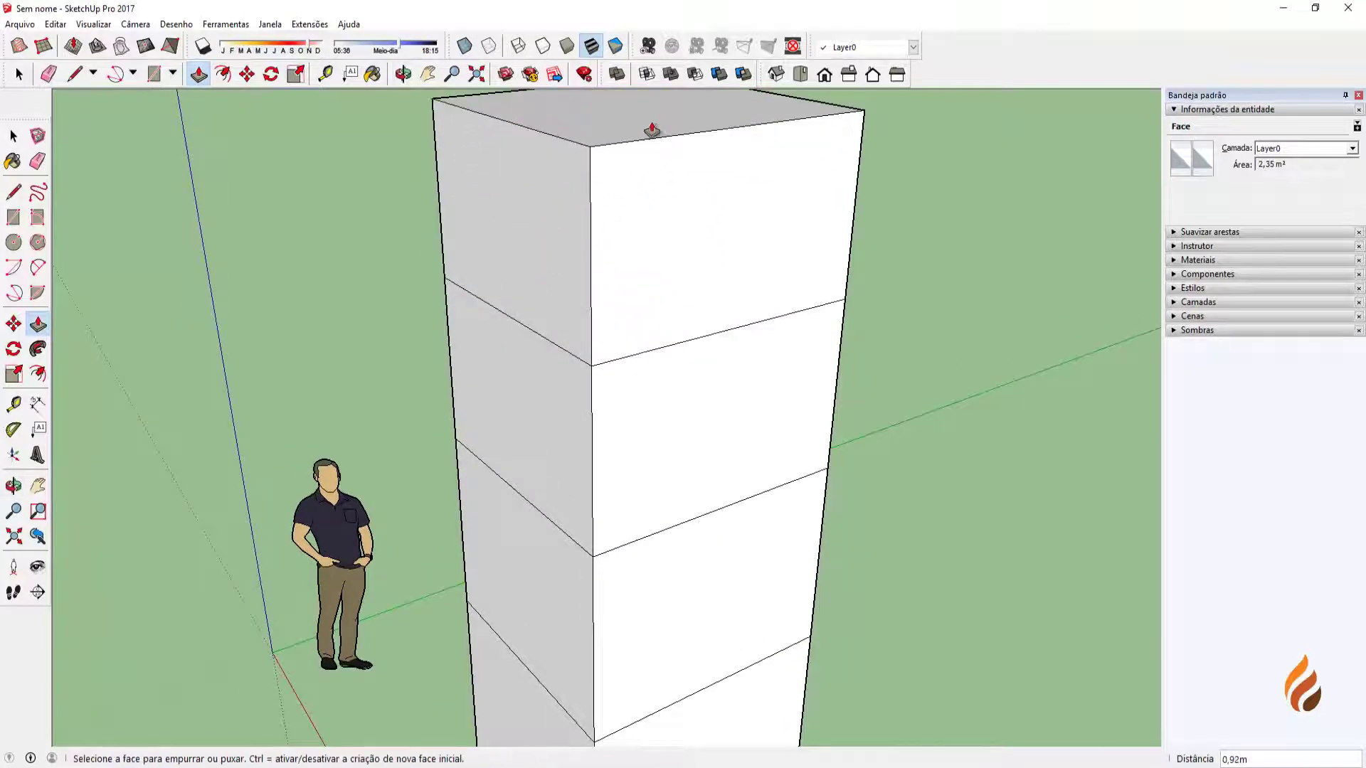
# Examine the tower's stacked sections and dividing edges from the front, and leave the Push/Pull tool.
pyautogui.scroll(-2, 631, 384)
pyautogui.moveTo(631, 384); pyautogui.dragTo(890, 482, button='middle')
pyautogui.scroll(2, 899, 478)
pyautogui.moveTo(616, 518); pyautogui.dragTo(662, 523, button='middle')
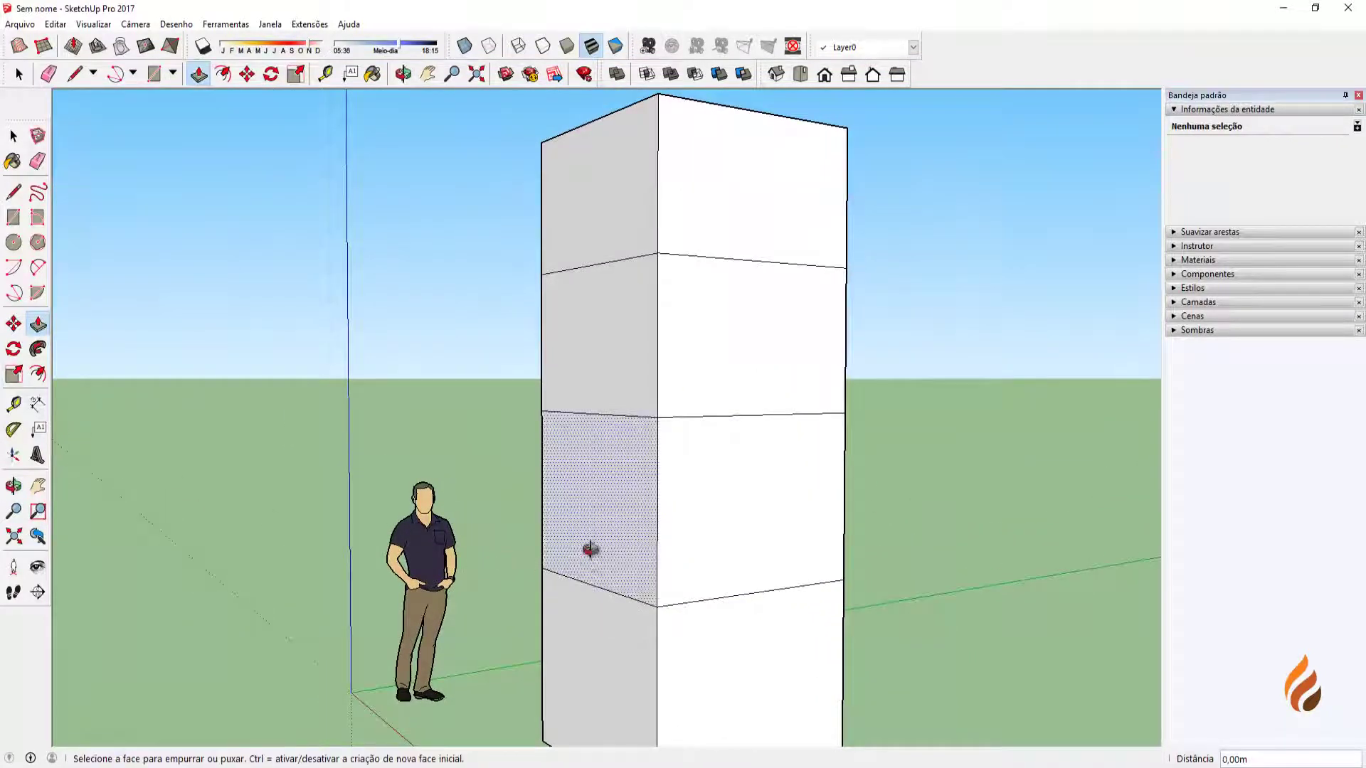
pyautogui.moveTo(588, 549); pyautogui.dragTo(579, 518, button='middle')
pyautogui.scroll(-1, 653, 385)
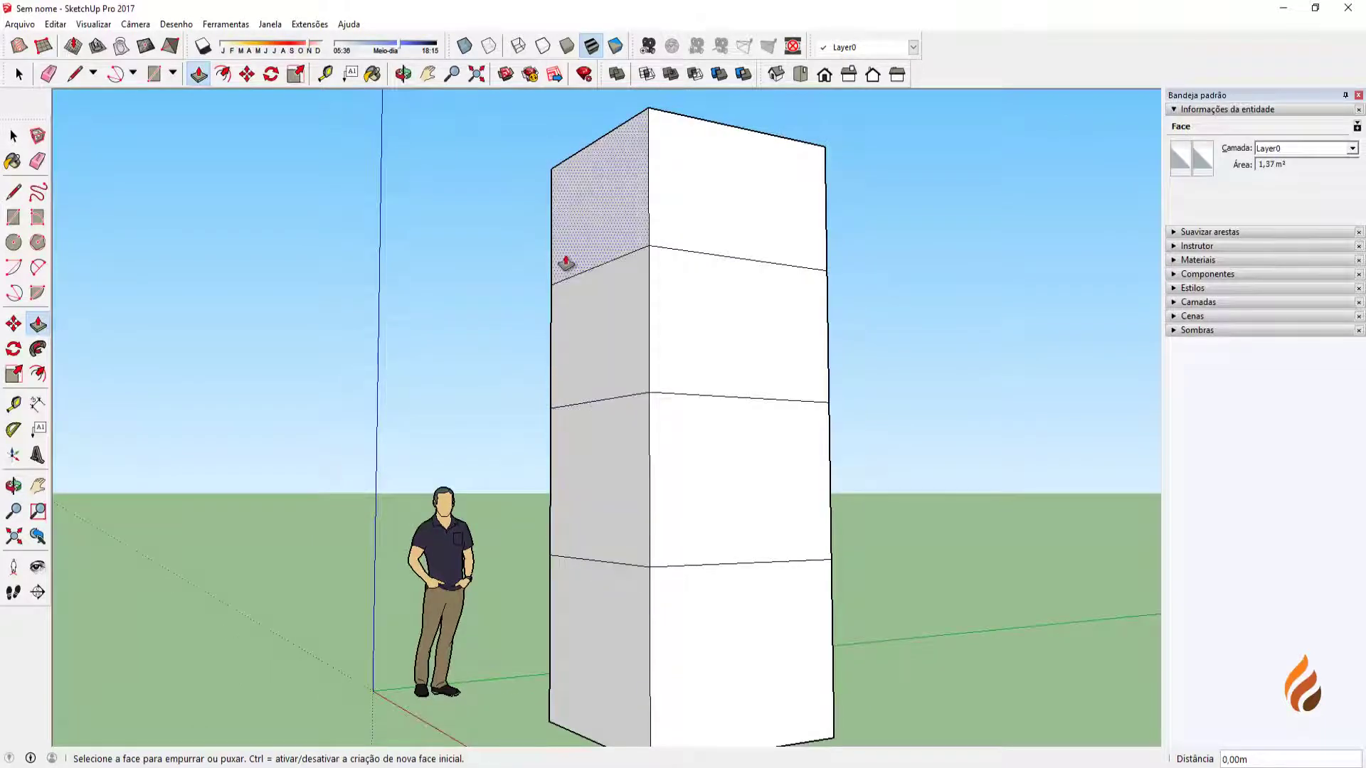
pyautogui.press('space')
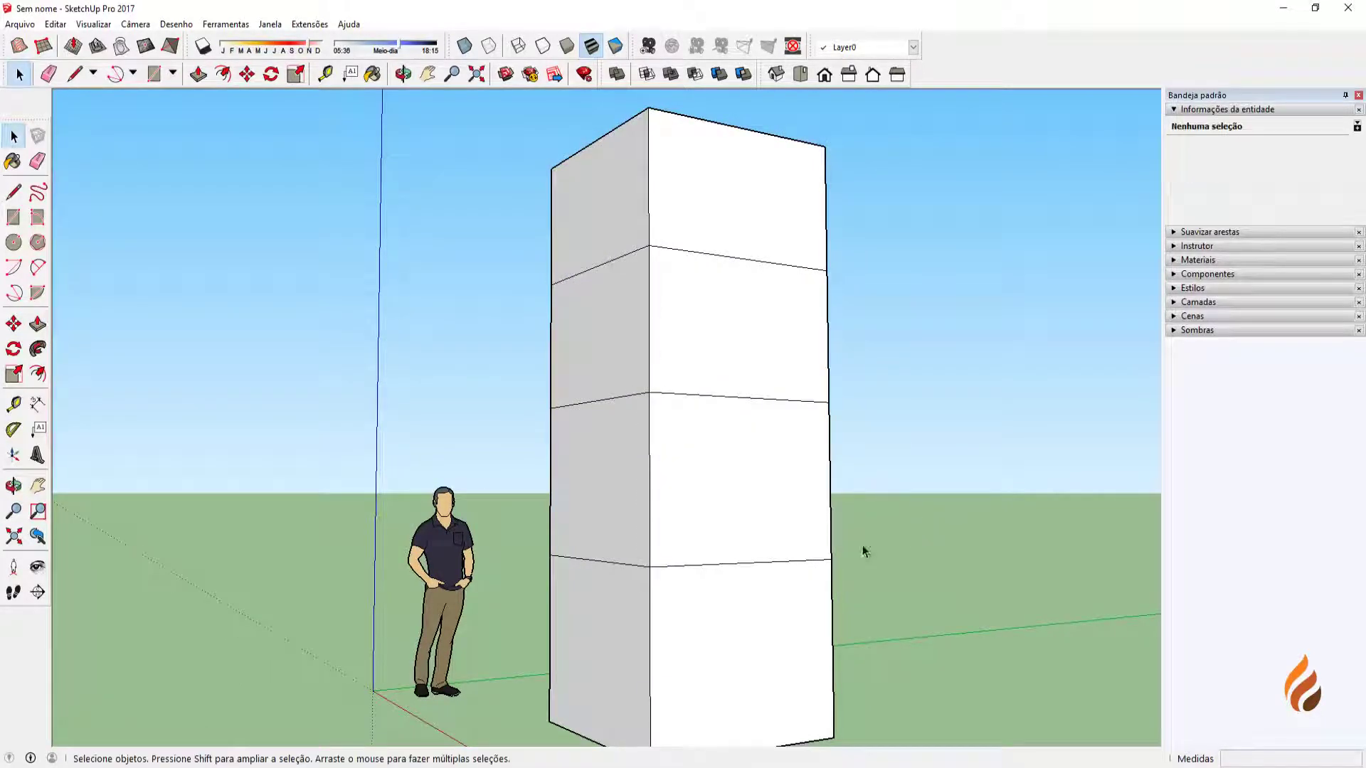
pyautogui.scroll(1, 624, 561)
pyautogui.keyDown('shift'); pyautogui.moveTo(625, 561); pyautogui.dragTo(663, 502, button='middle'); pyautogui.keyUp('shift')
pyautogui.scroll(1, 767, 506)
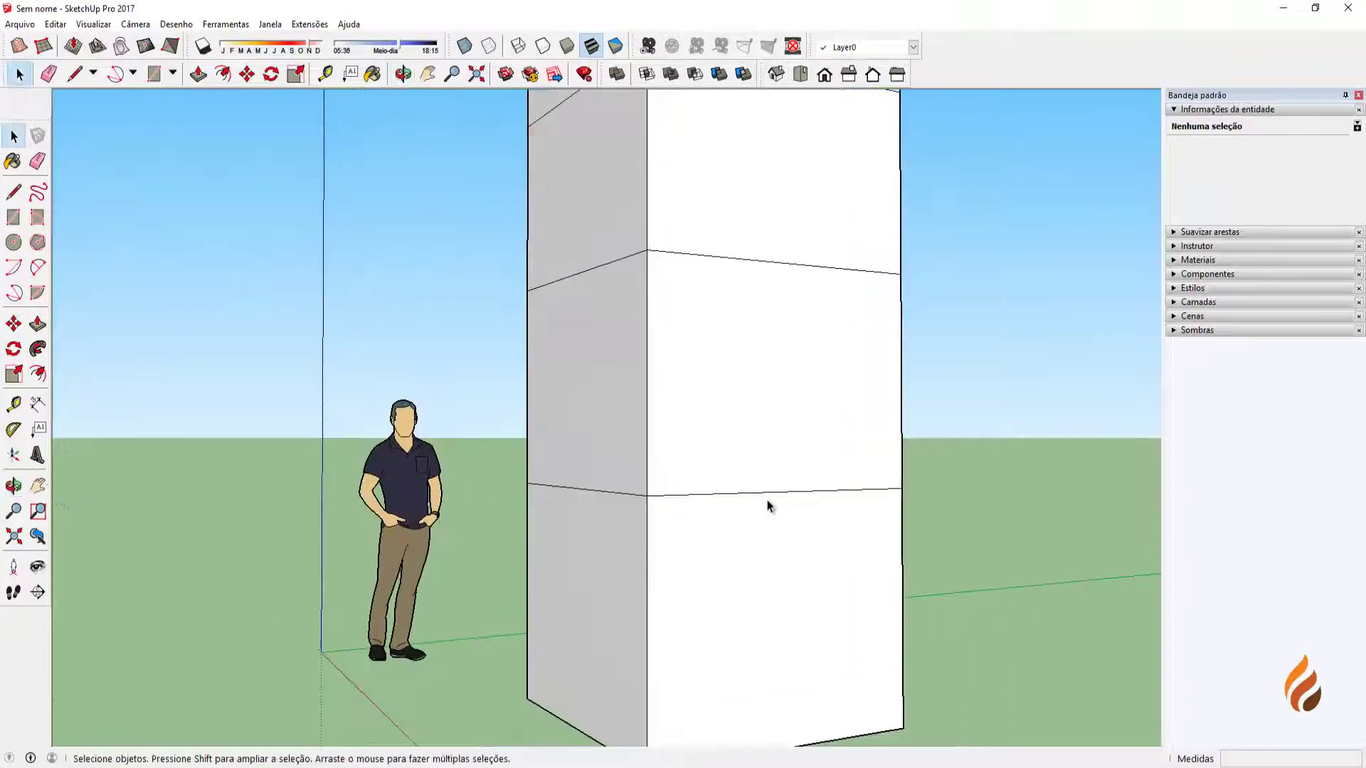
pyautogui.moveTo(791, 500); pyautogui.dragTo(581, 496, button='middle')
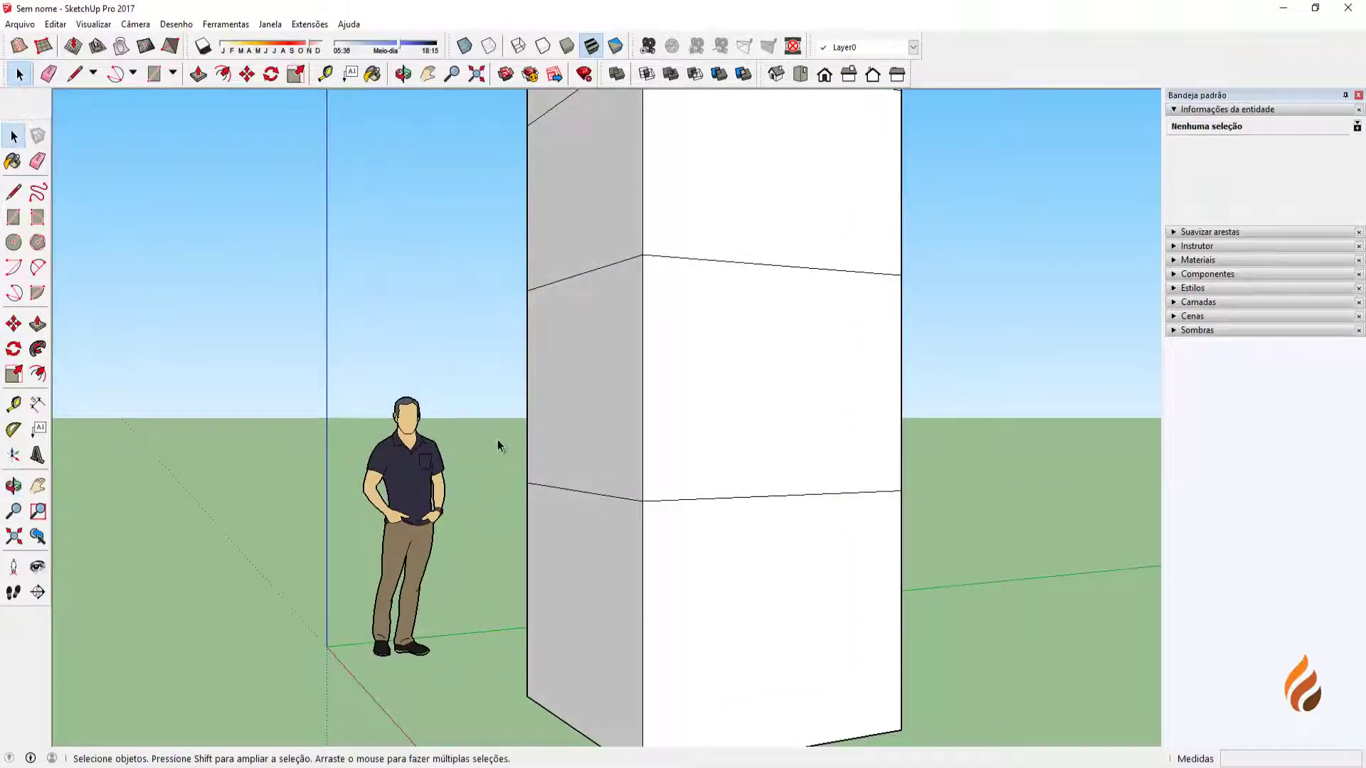
# Try enclosing window selections around the dividing line between the two lowest sections, clearing the selection between attempts.
pyautogui.moveTo(1019, 561); pyautogui.dragTo(787, 518)
pyautogui.moveTo(787, 518); pyautogui.dragTo(843, 569, button='middle')
pyautogui.moveTo(694, 508); pyautogui.dragTo(861, 480, button='middle')
pyautogui.click(854, 498)
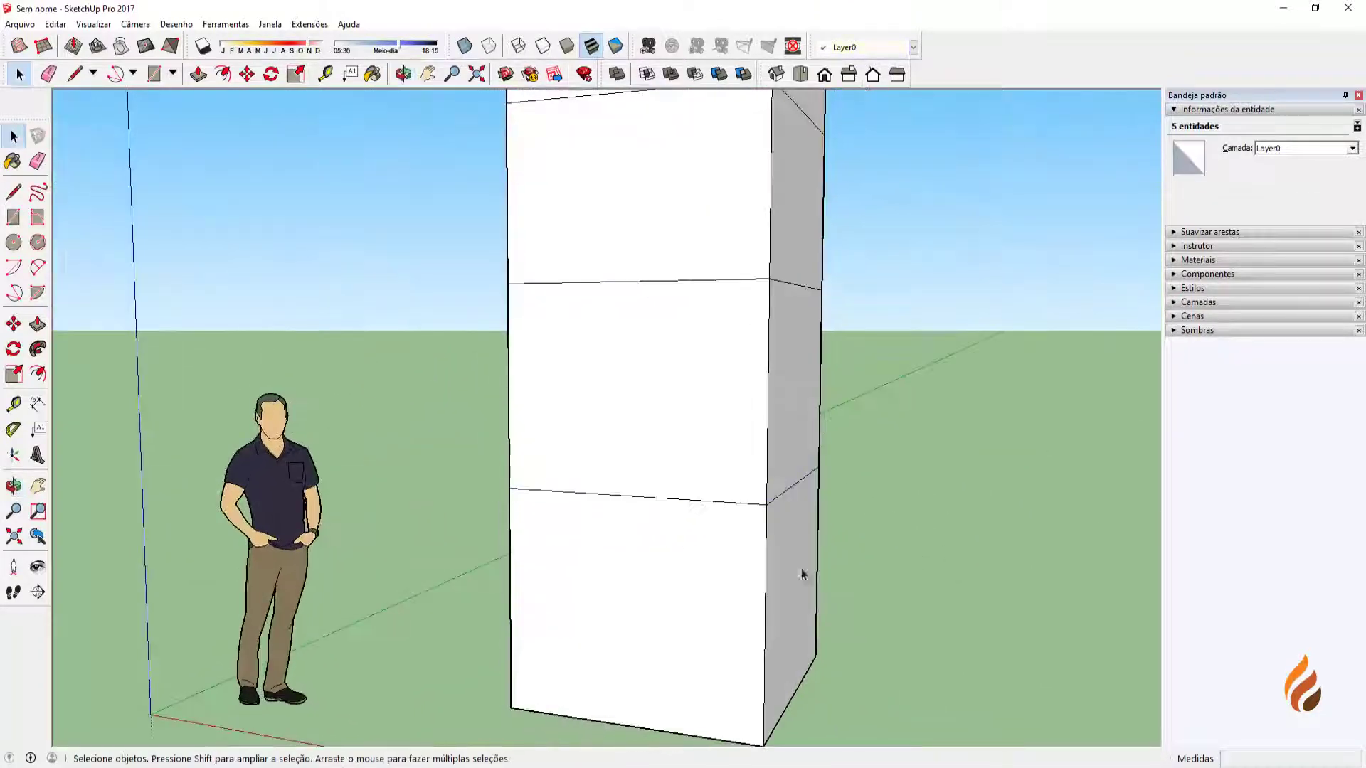
pyautogui.moveTo(804, 573); pyautogui.dragTo(783, 569, button='middle')
pyautogui.scroll(-1, 671, 574)
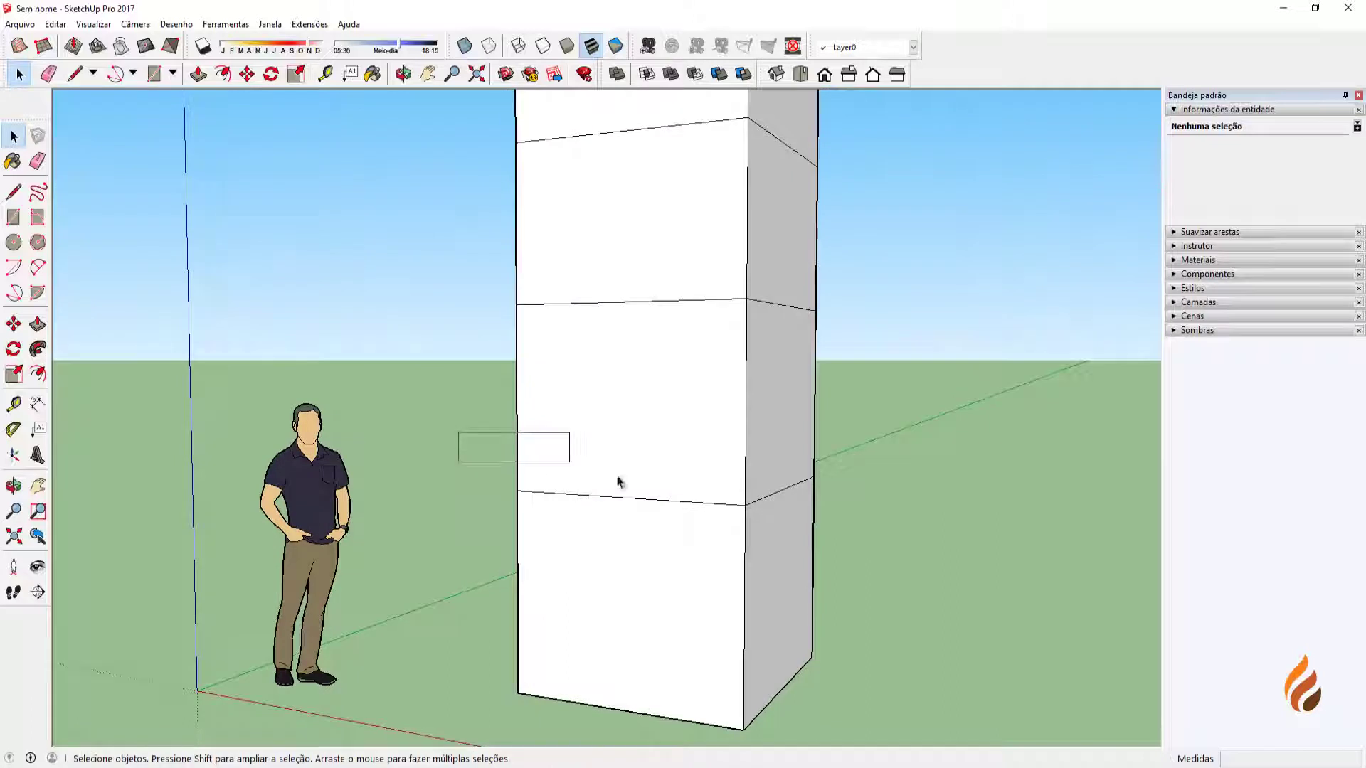
pyautogui.moveTo(934, 543); pyautogui.dragTo(918, 546)
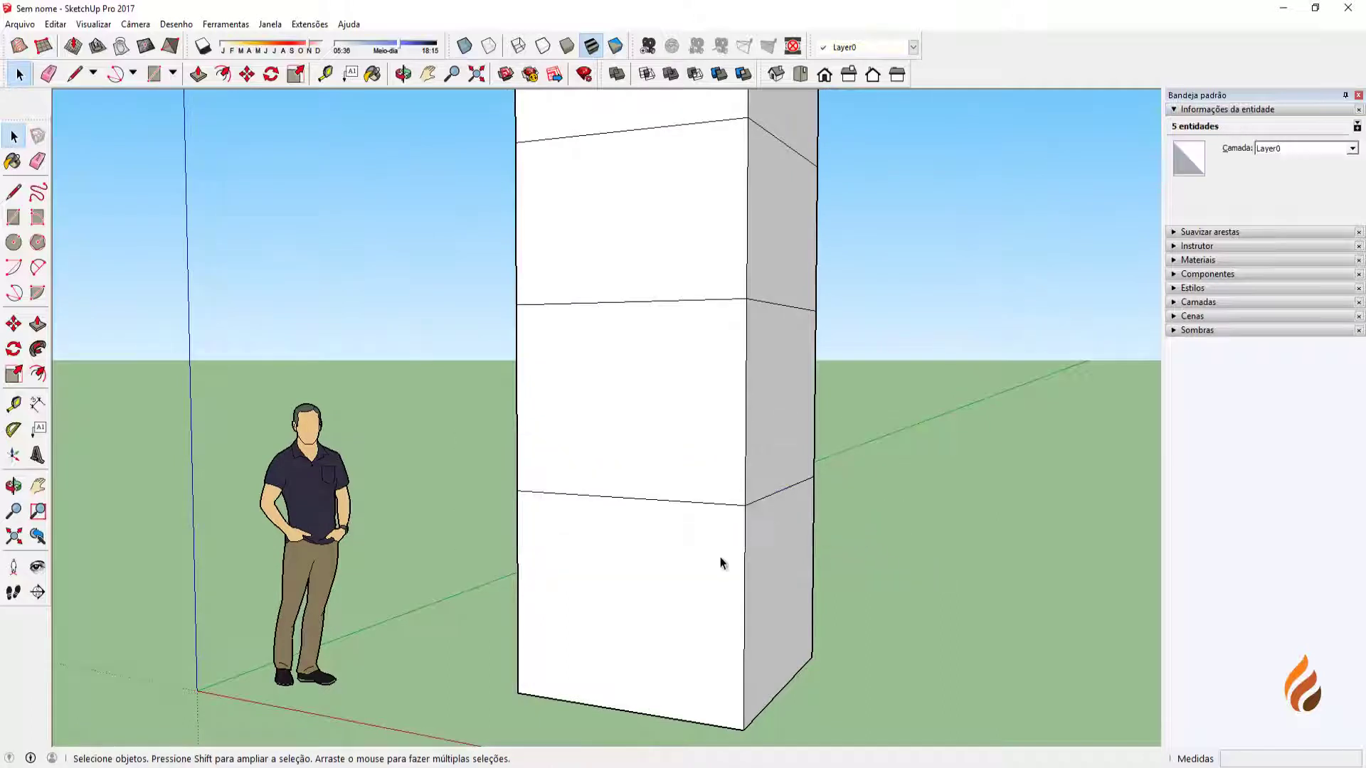
pyautogui.moveTo(720, 558); pyautogui.dragTo(636, 539, button='middle')
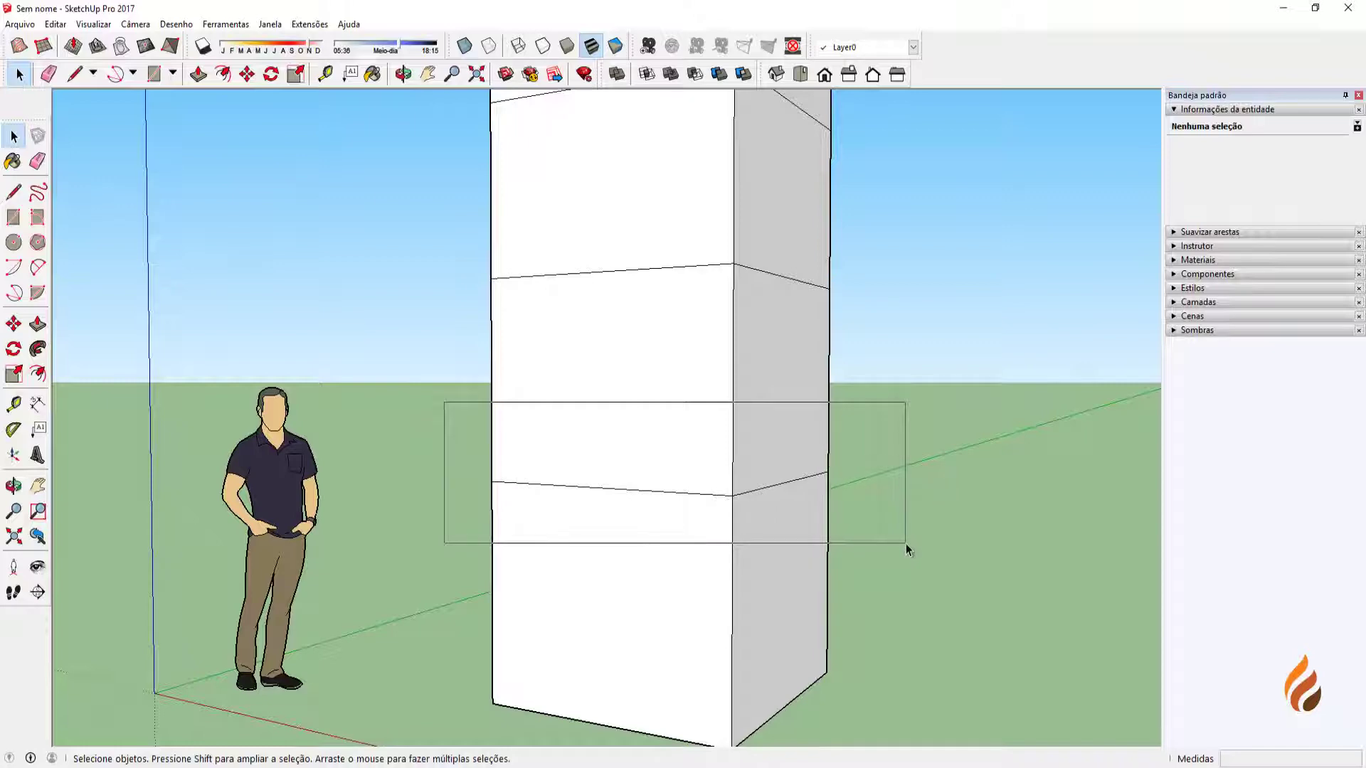
pyautogui.moveTo(637, 481); pyautogui.dragTo(895, 517, button='middle')
# Try a crossing selection over the same dividing line to include every face and edge it touches.
pyautogui.press('space')
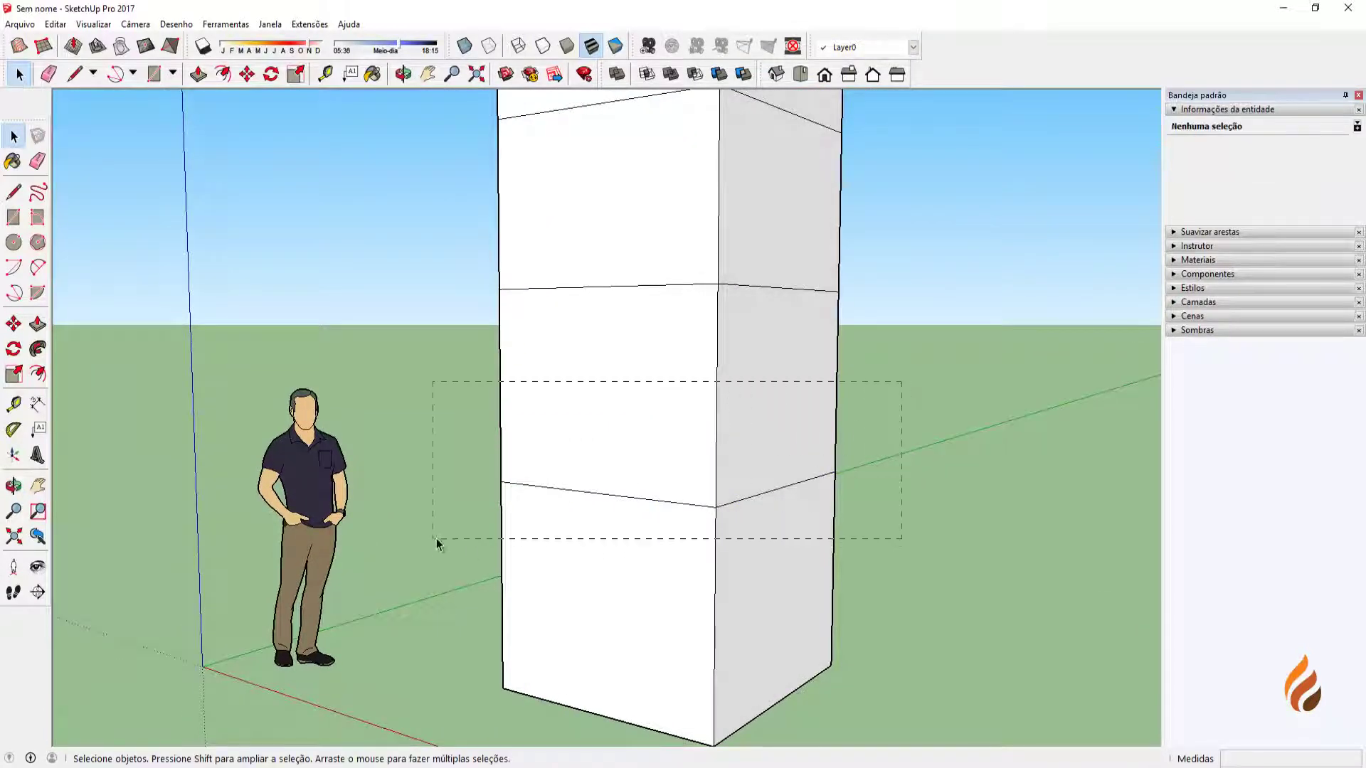
pyautogui.moveTo(437, 541); pyautogui.dragTo(443, 546)
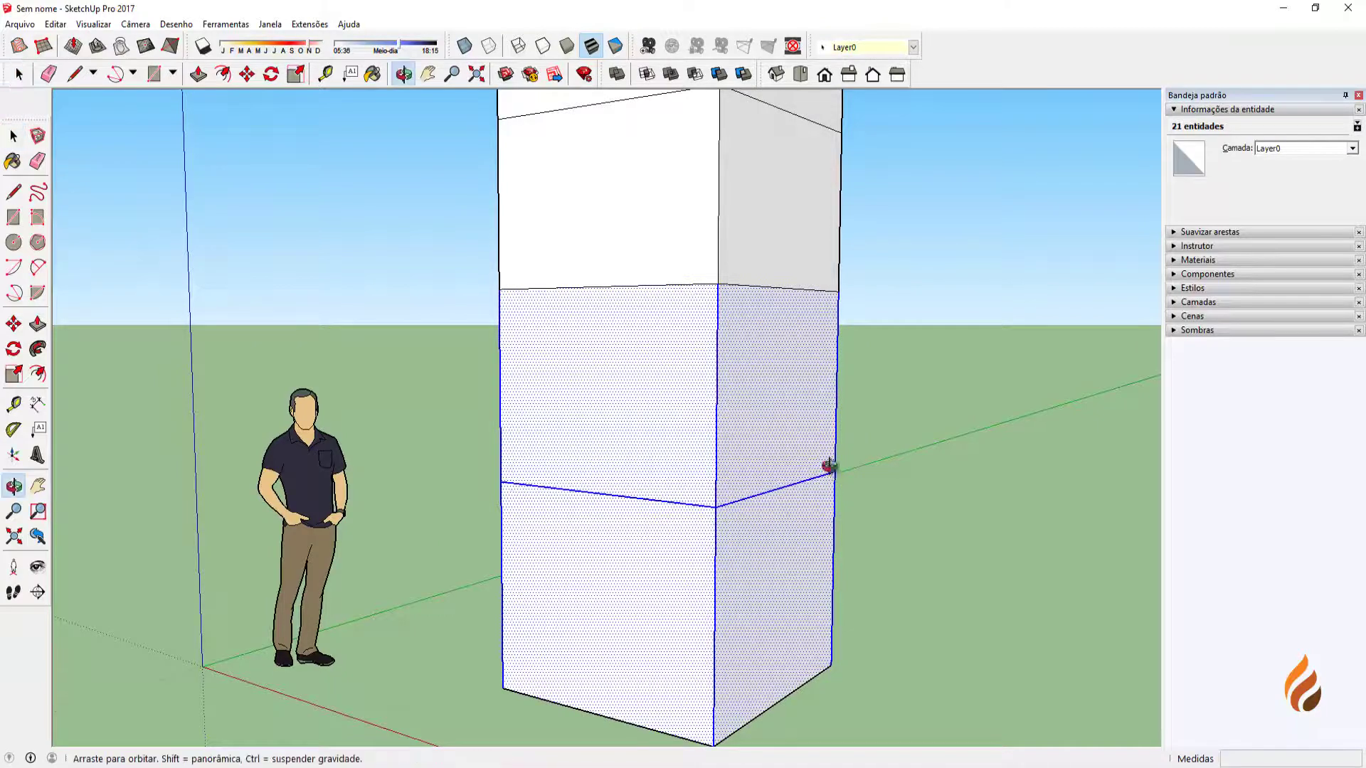
pyautogui.moveTo(829, 467); pyautogui.dragTo(427, 420, button='middle')
# Replace the selection with only the loop dividing the two lowest sections, using an enclosing window selection.
pyautogui.click(968, 525)
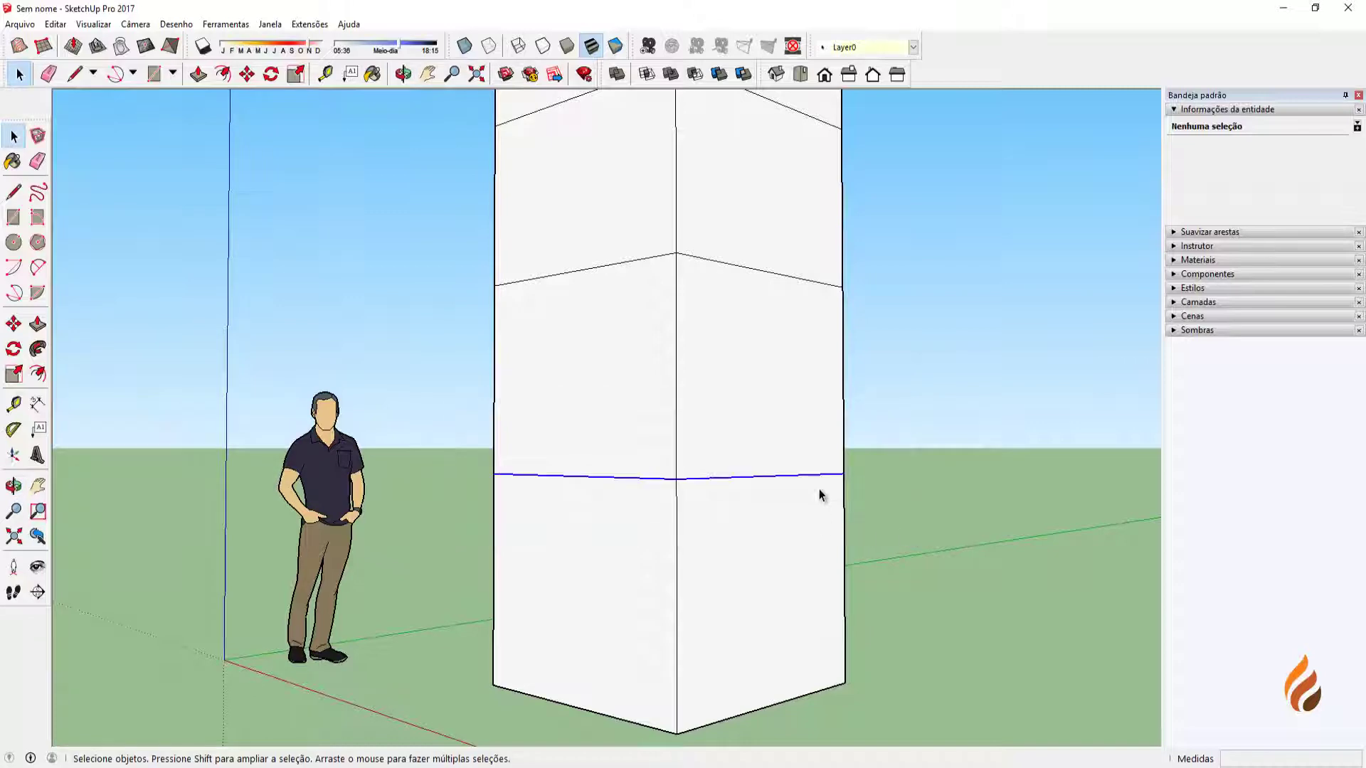
pyautogui.moveTo(822, 495); pyautogui.dragTo(701, 576, button='middle')
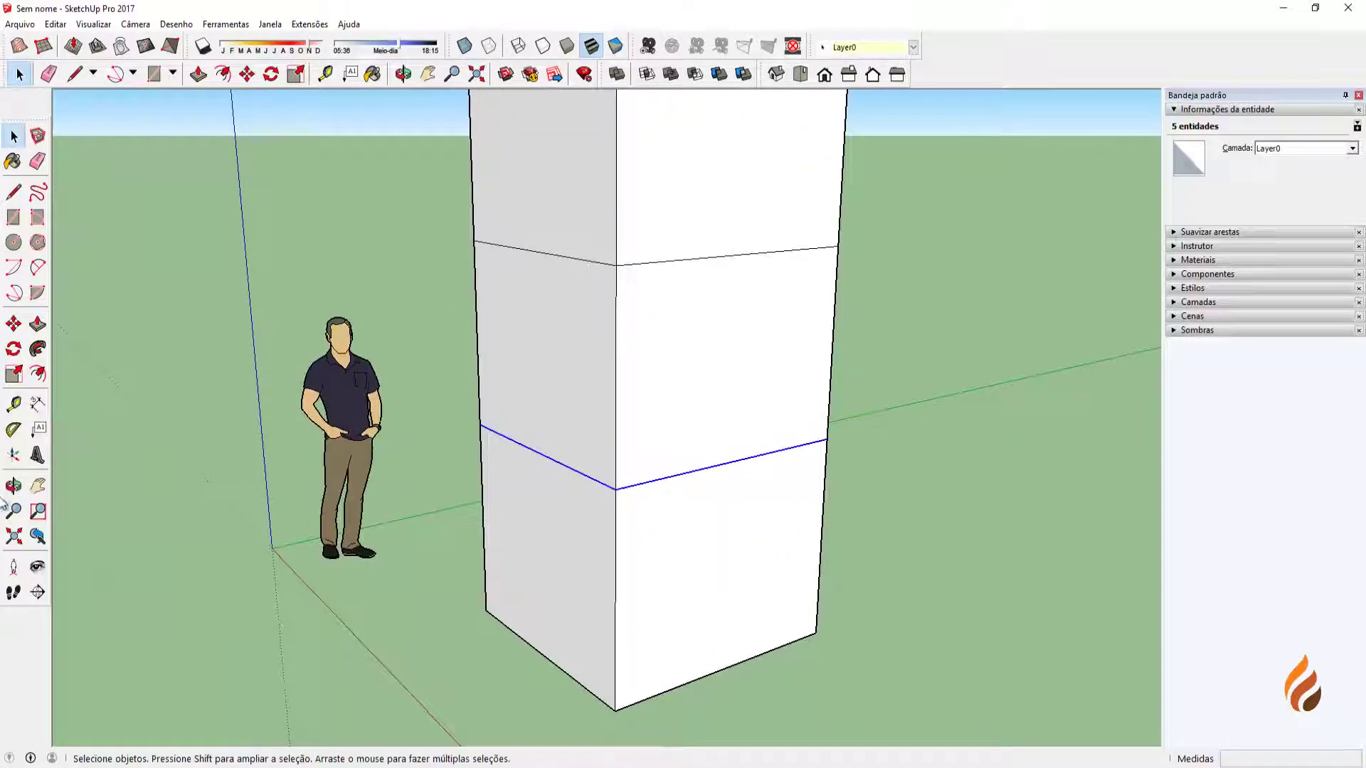
# Scale the loop between the two lowest sections uniformly about its centre to 1.65, widening the tower there, and clear the selection.
pyautogui.click(14, 377)
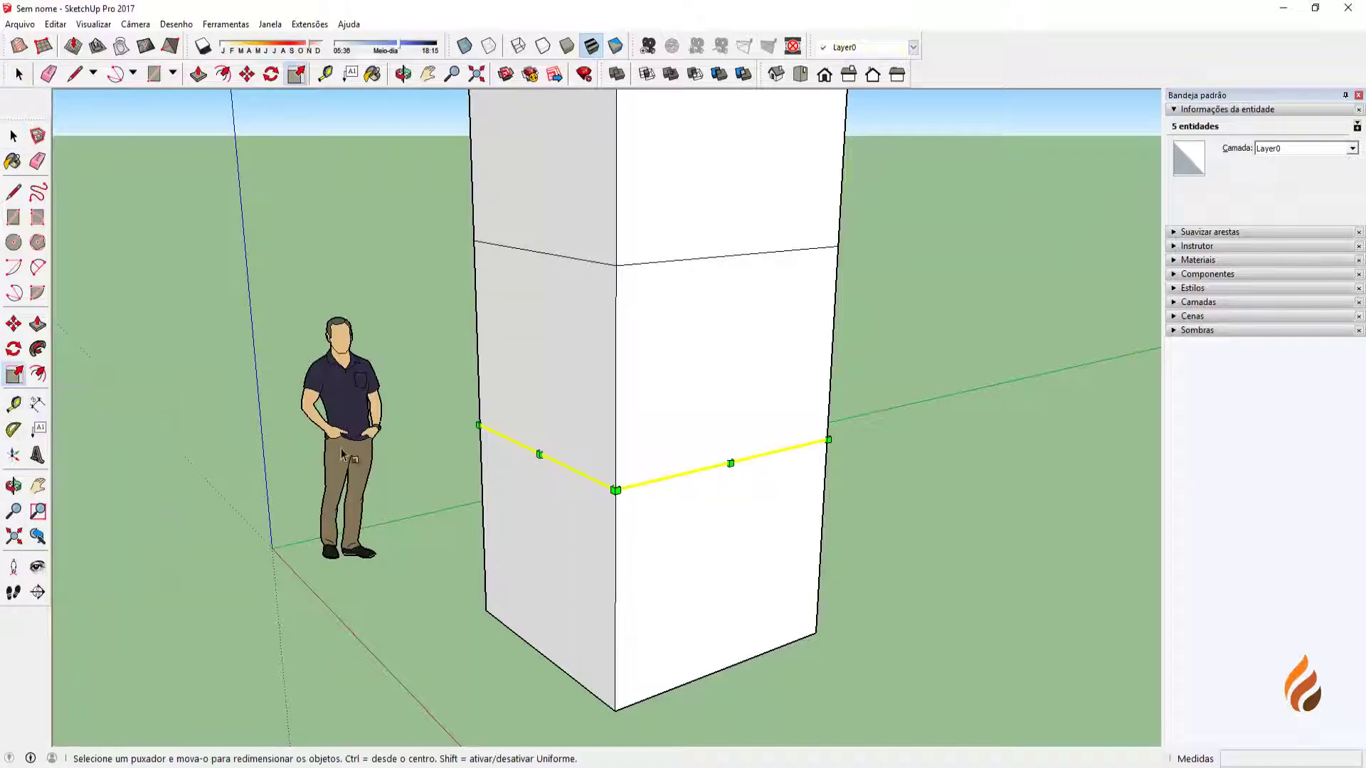
pyautogui.scroll(2, 829, 441)
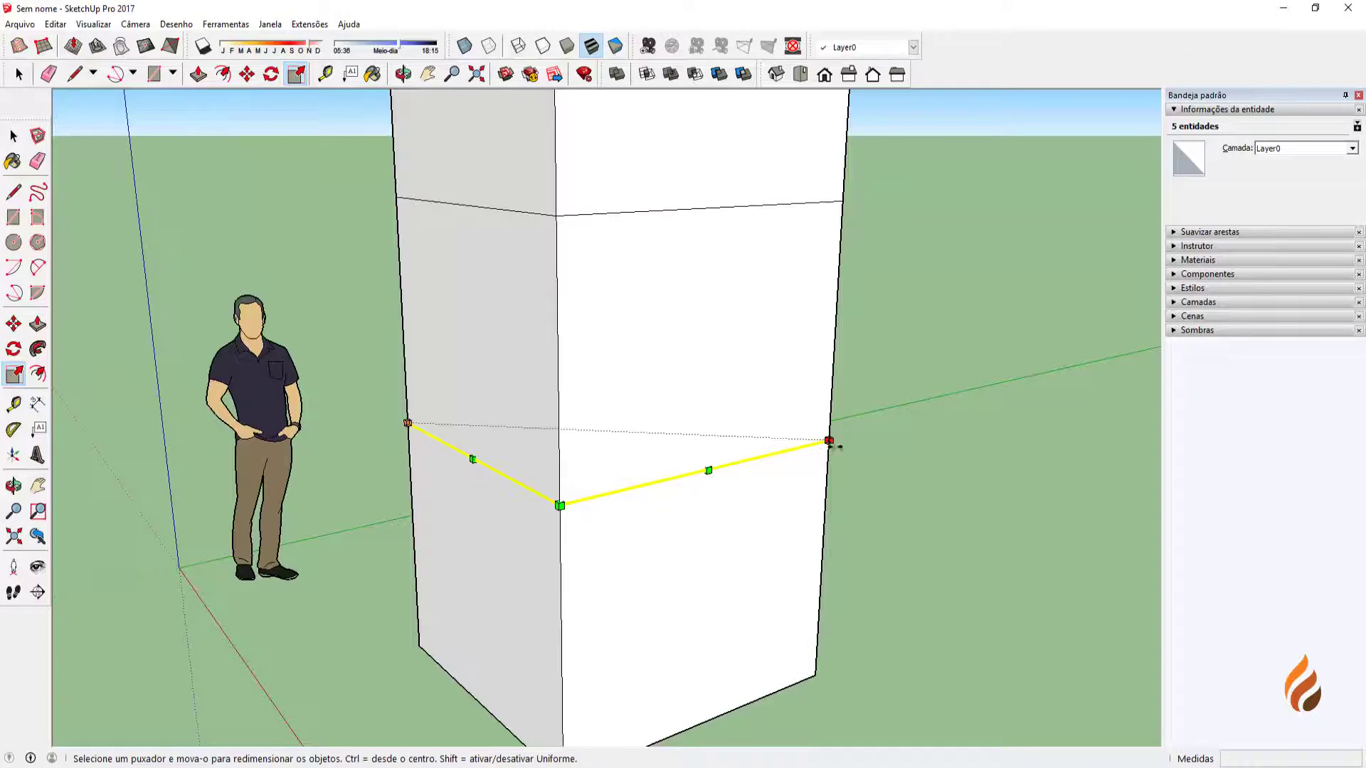
pyautogui.moveTo(829, 441); pyautogui.dragTo(726, 449)
pyautogui.scroll(-3, 727, 449)
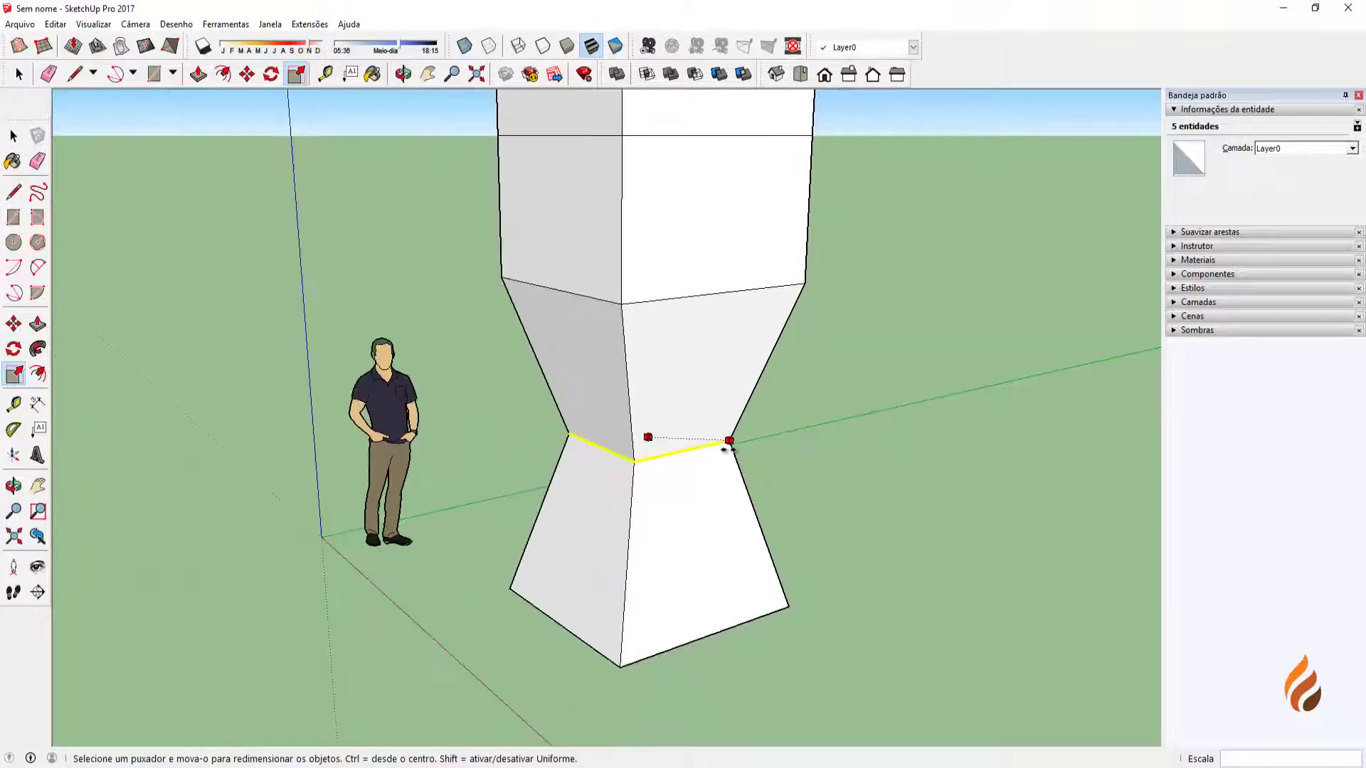
pyautogui.scroll(3, 730, 450)
pyautogui.moveTo(731, 450); pyautogui.dragTo(990, 453)
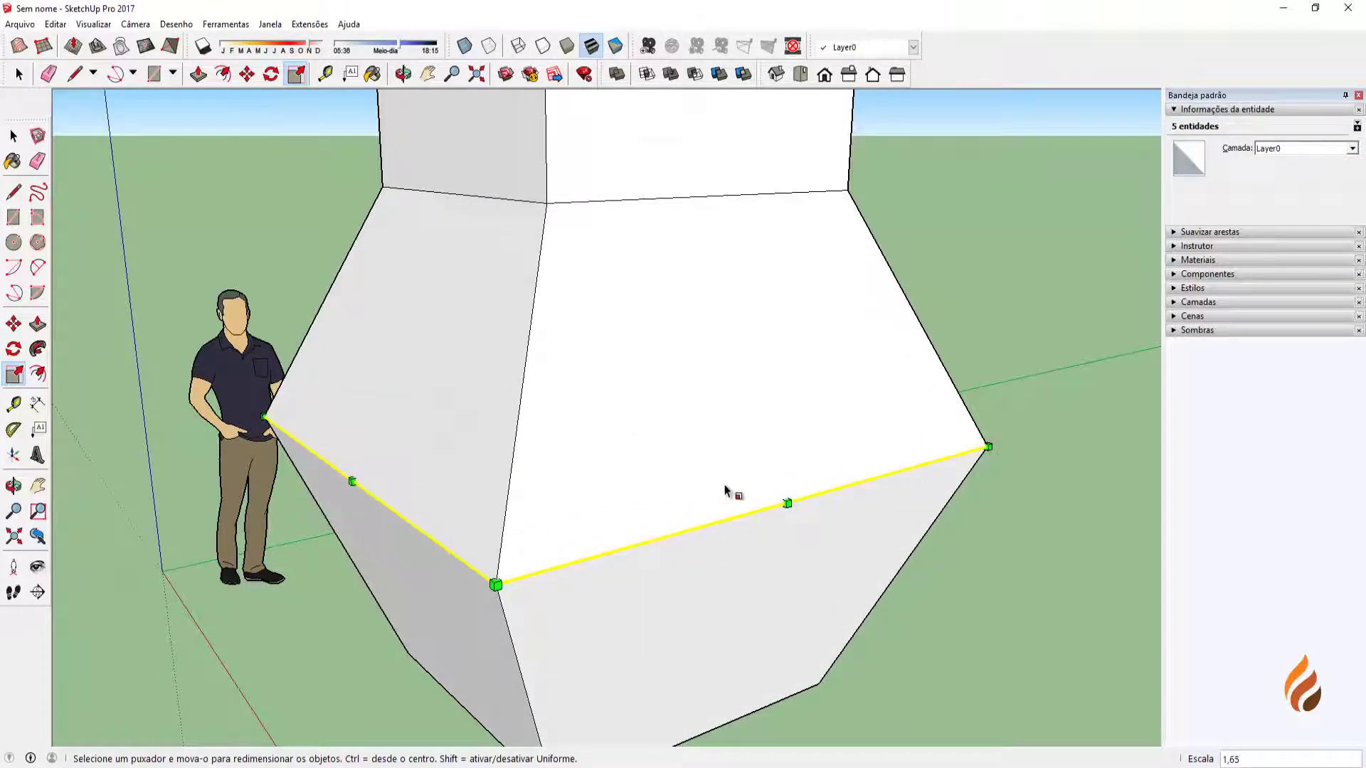
pyautogui.scroll(-3, 725, 490)
pyautogui.moveTo(722, 472); pyautogui.dragTo(695, 448, button='middle')
pyautogui.scroll(4, 695, 442)
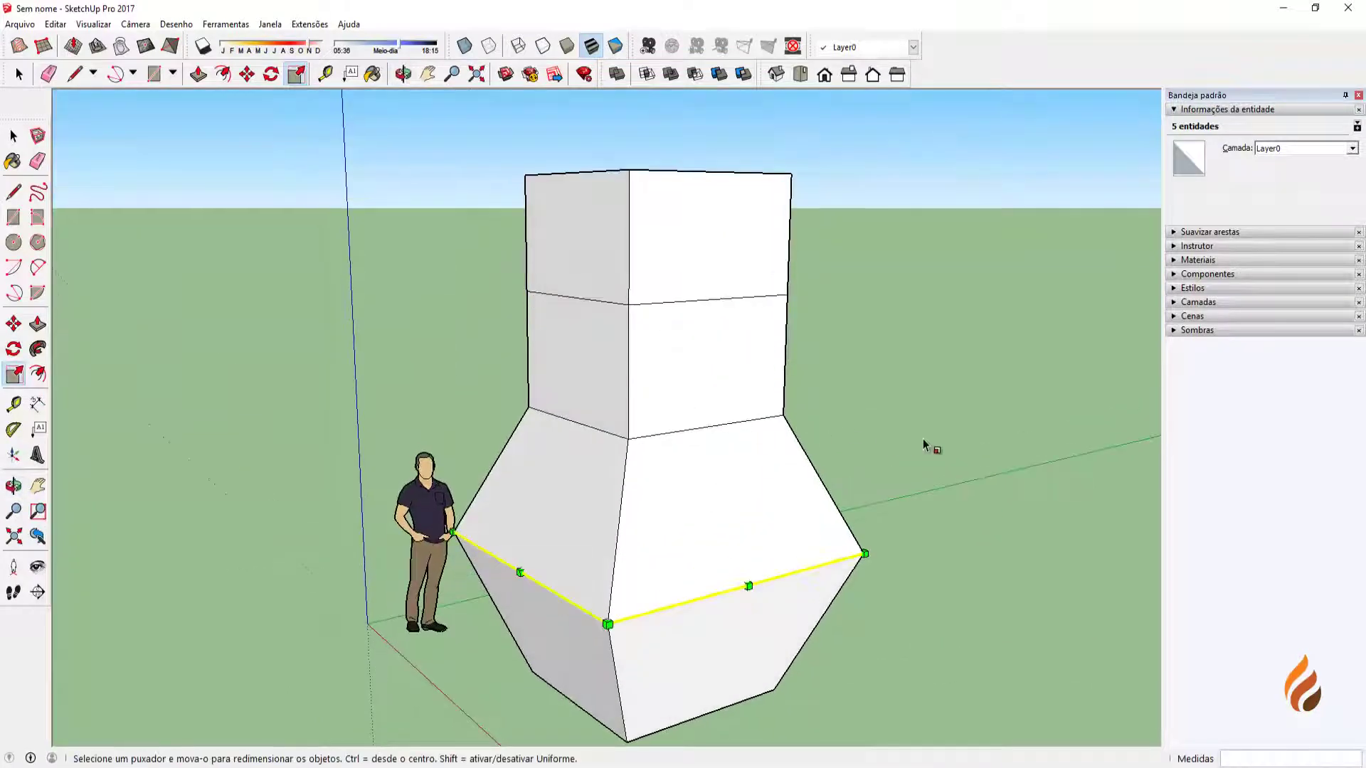
pyautogui.press('space')
pyautogui.click(934, 451)
# Select the loop between the second and third sections and scale it inward uniformly about its centre to form a narrow neck.
pyautogui.moveTo(683, 449); pyautogui.dragTo(682, 361, button='middle')
pyautogui.scroll(3, 630, 402)
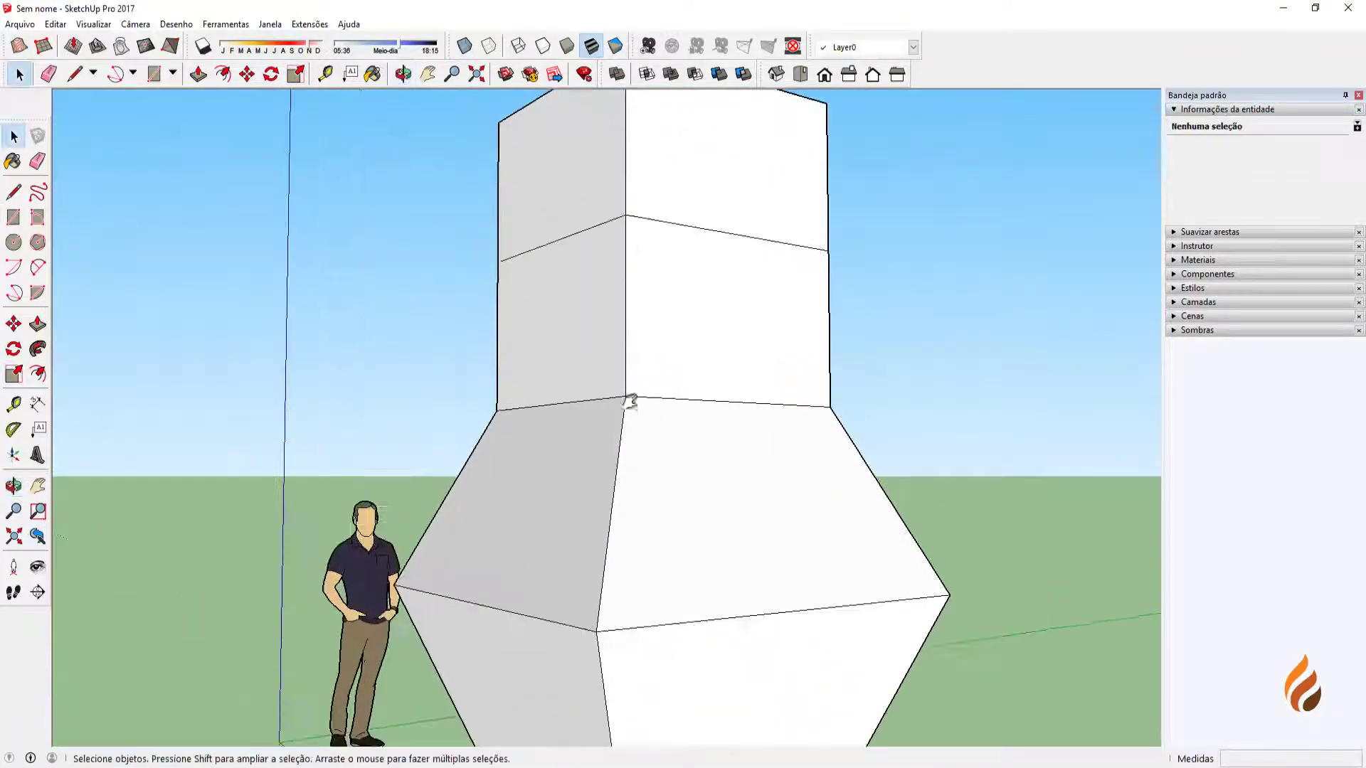
pyautogui.keyDown('shift'); pyautogui.moveTo(630, 402); pyautogui.dragTo(615, 404, button='middle'); pyautogui.keyUp('shift')
pyautogui.moveTo(883, 446); pyautogui.dragTo(895, 448)
pyautogui.moveTo(895, 448); pyautogui.dragTo(880, 451, button='middle')
pyautogui.moveTo(592, 486); pyautogui.dragTo(668, 566, button='middle')
pyautogui.click(22, 381)
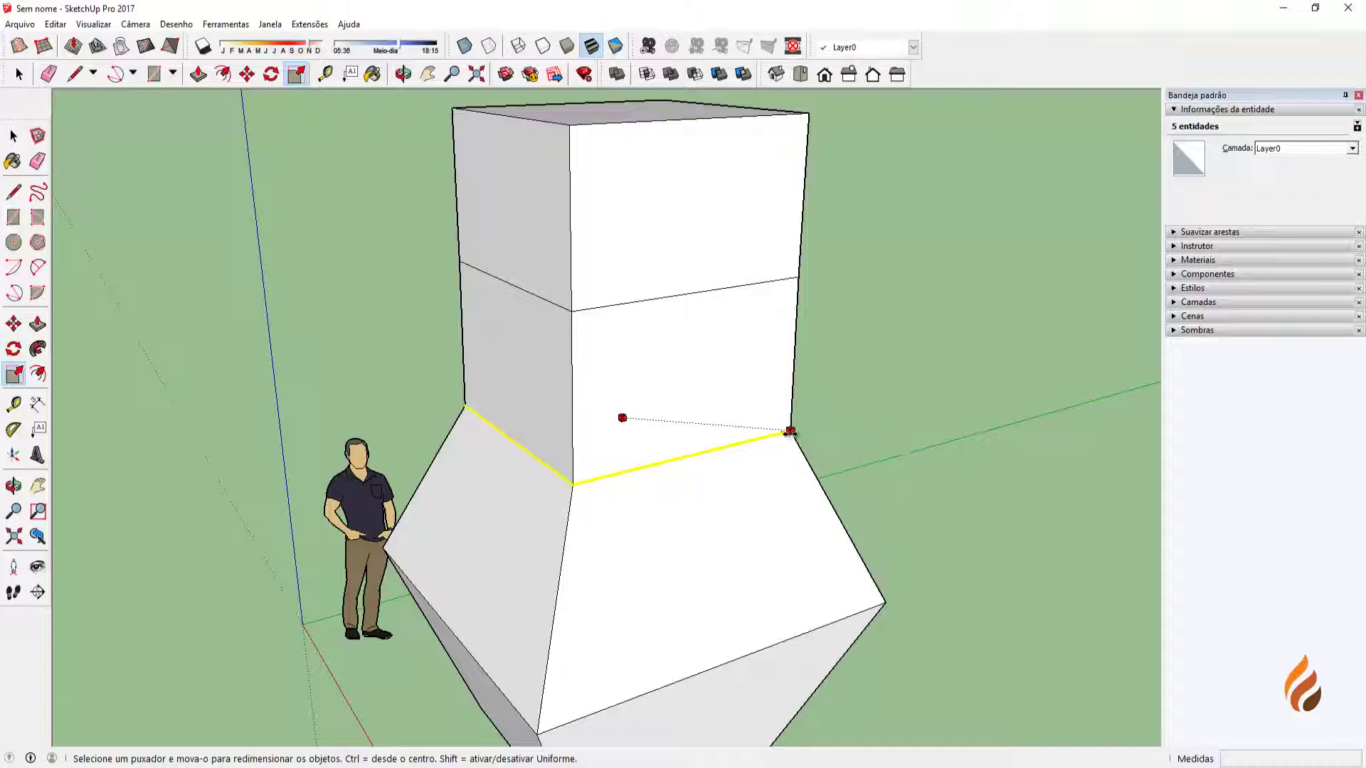
pyautogui.moveTo(790, 431); pyautogui.dragTo(736, 428)
# Scale the tower's top face uniformly about its centre to 0.50, and clear the selection.
pyautogui.moveTo(737, 428); pyautogui.dragTo(683, 420, button='middle')
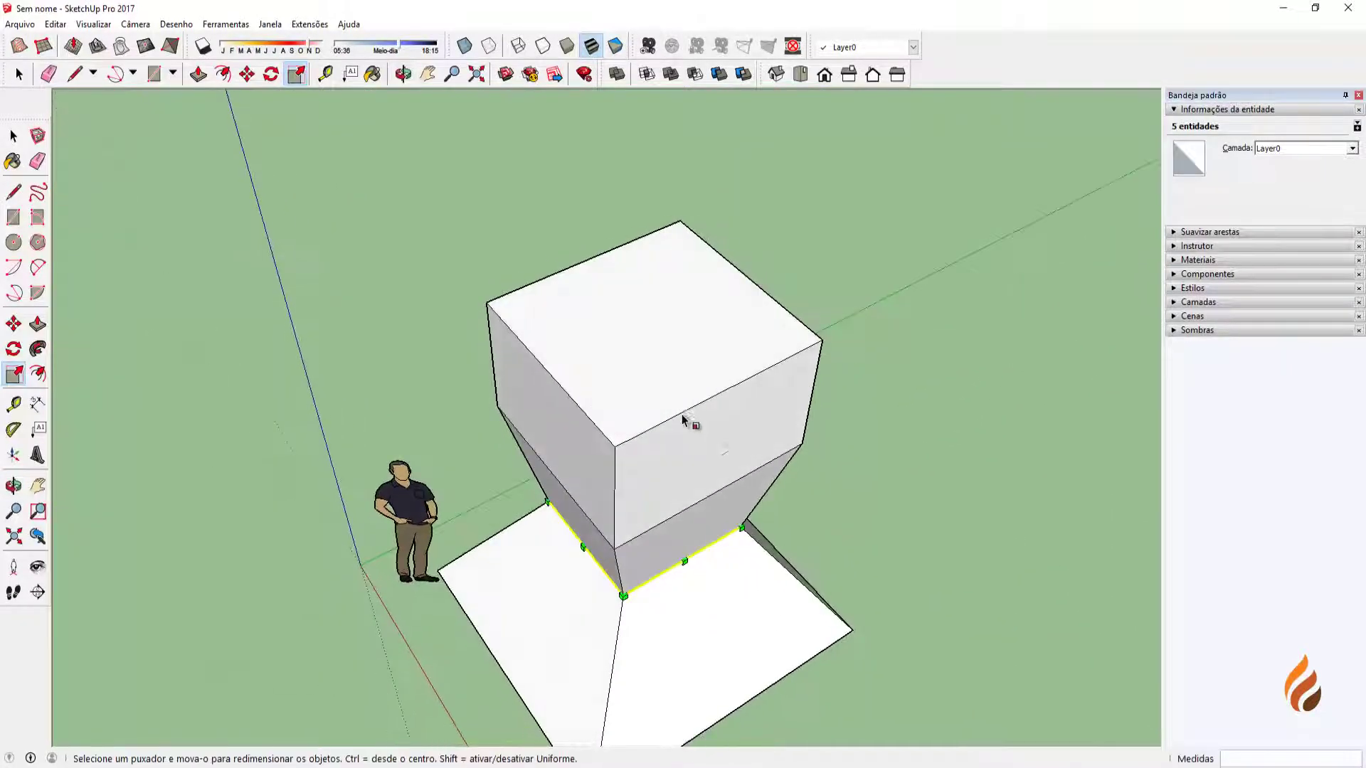
pyautogui.press('space')
pyautogui.click(626, 412)
pyautogui.scroll(3, 626, 412)
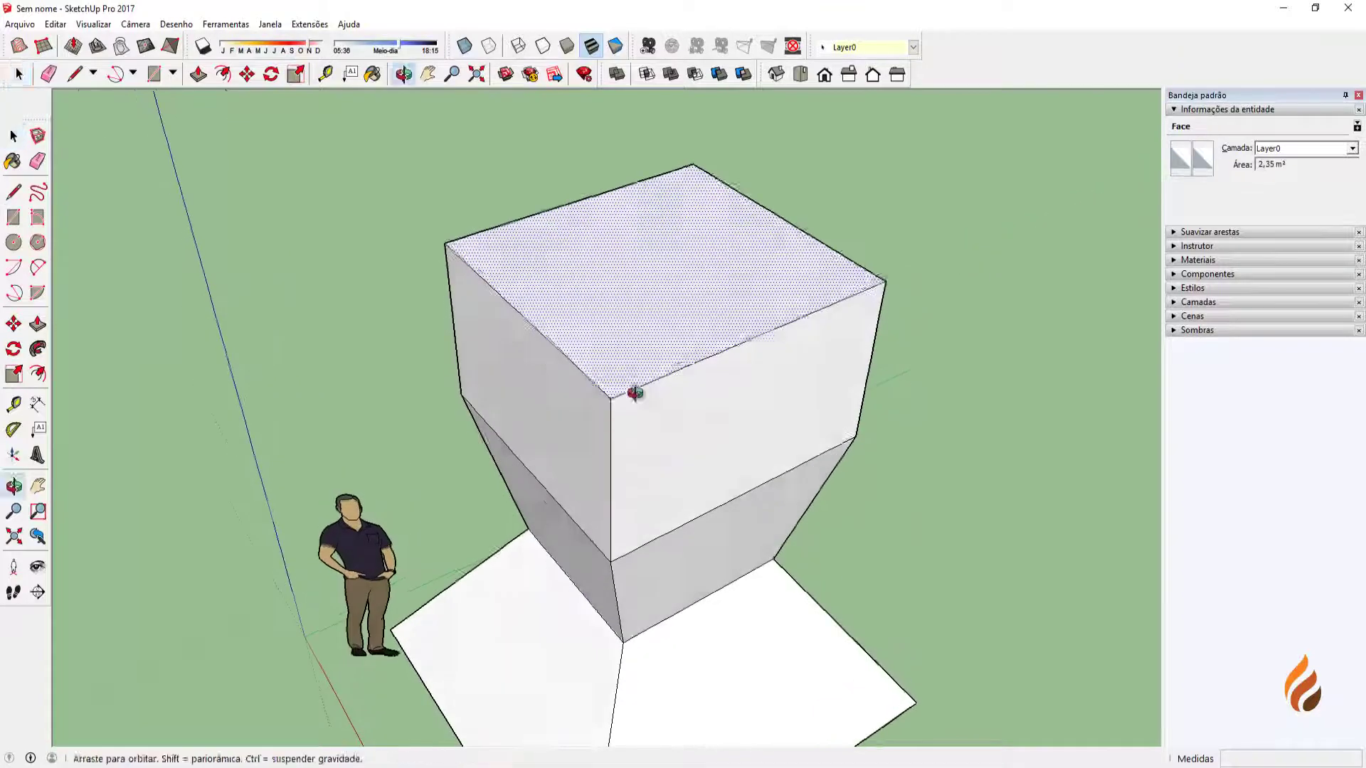
pyautogui.press('s')
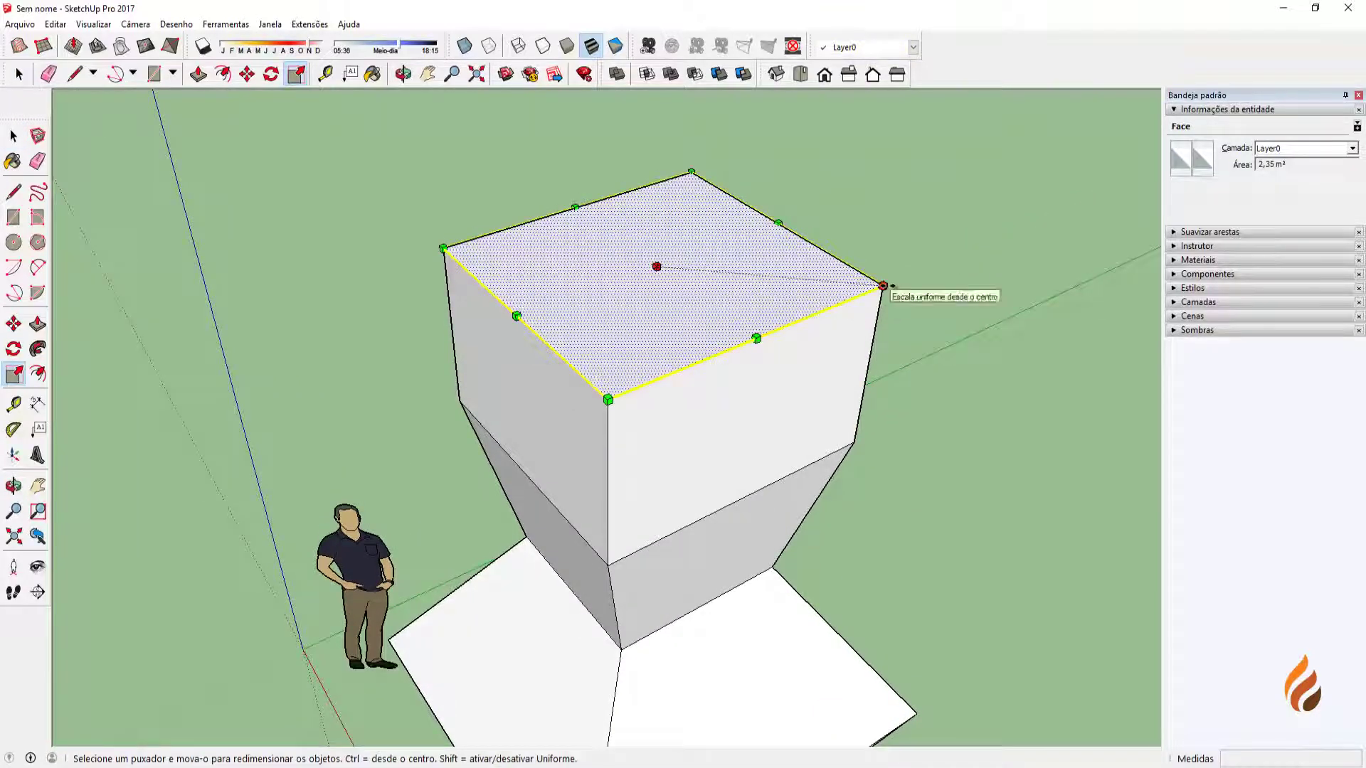
pyautogui.keyDown('ctrl'); pyautogui.moveTo(883, 285); pyautogui.dragTo(771, 297); pyautogui.keyUp('ctrl')
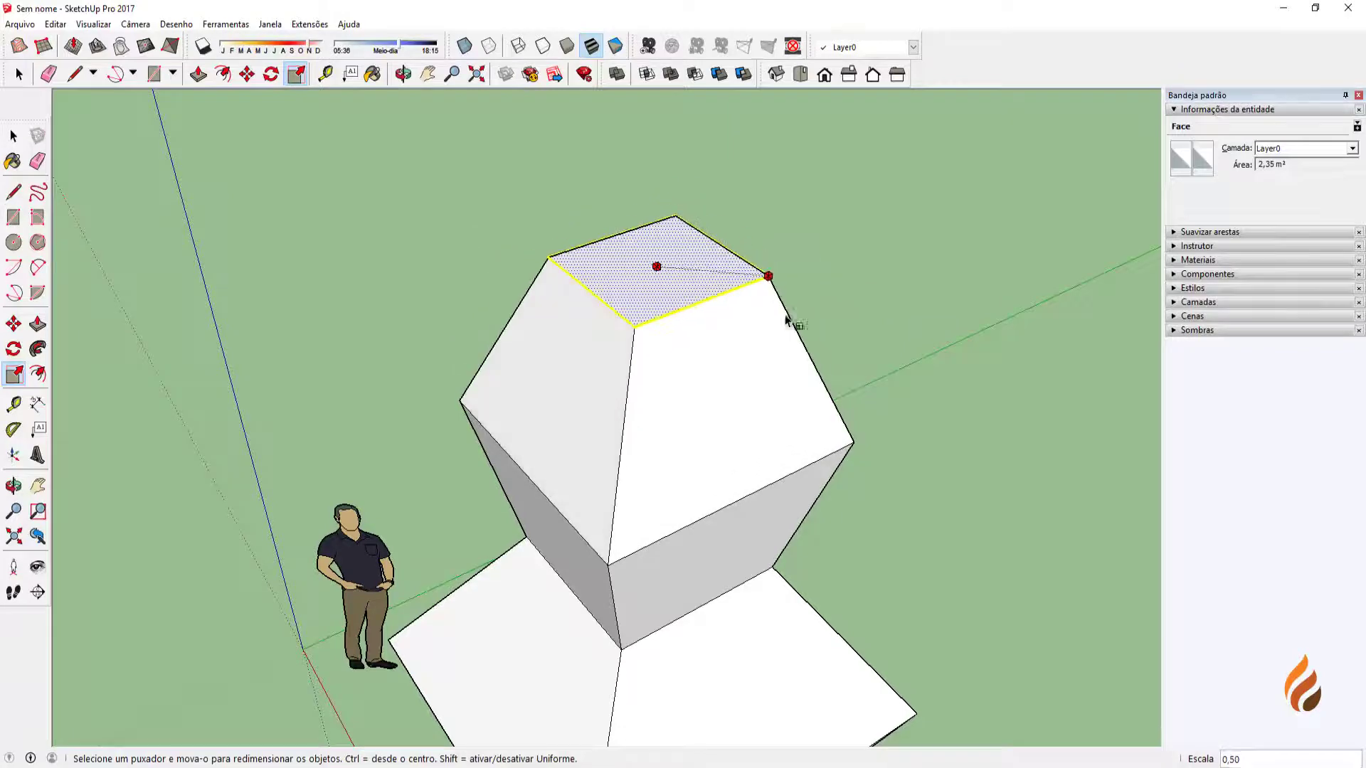
pyautogui.press('space')
pyautogui.click(954, 407)
# Move the tapered top face about 1.19 m straight up along the blue axis.
pyautogui.moveTo(689, 407); pyautogui.dragTo(626, 342, button='middle')
pyautogui.press('space')
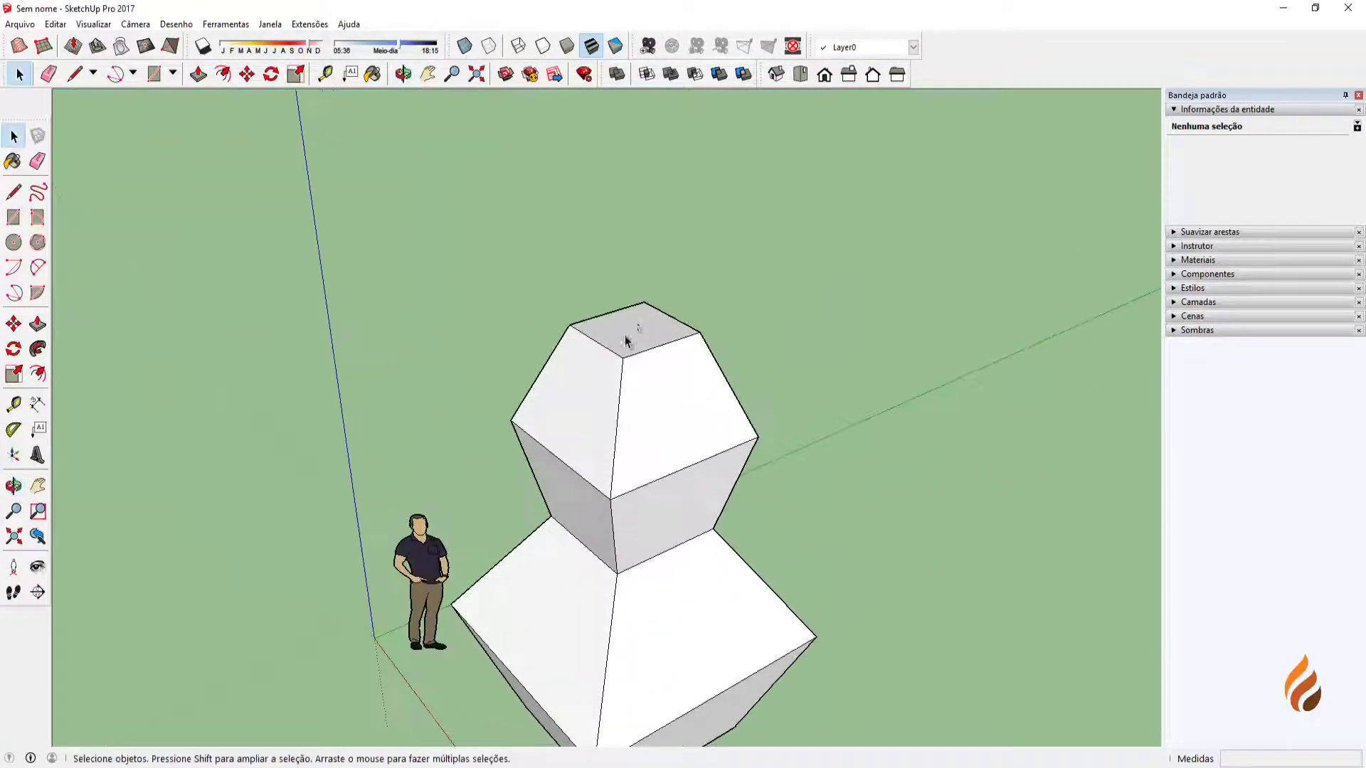
pyautogui.scroll(4, 647, 366)
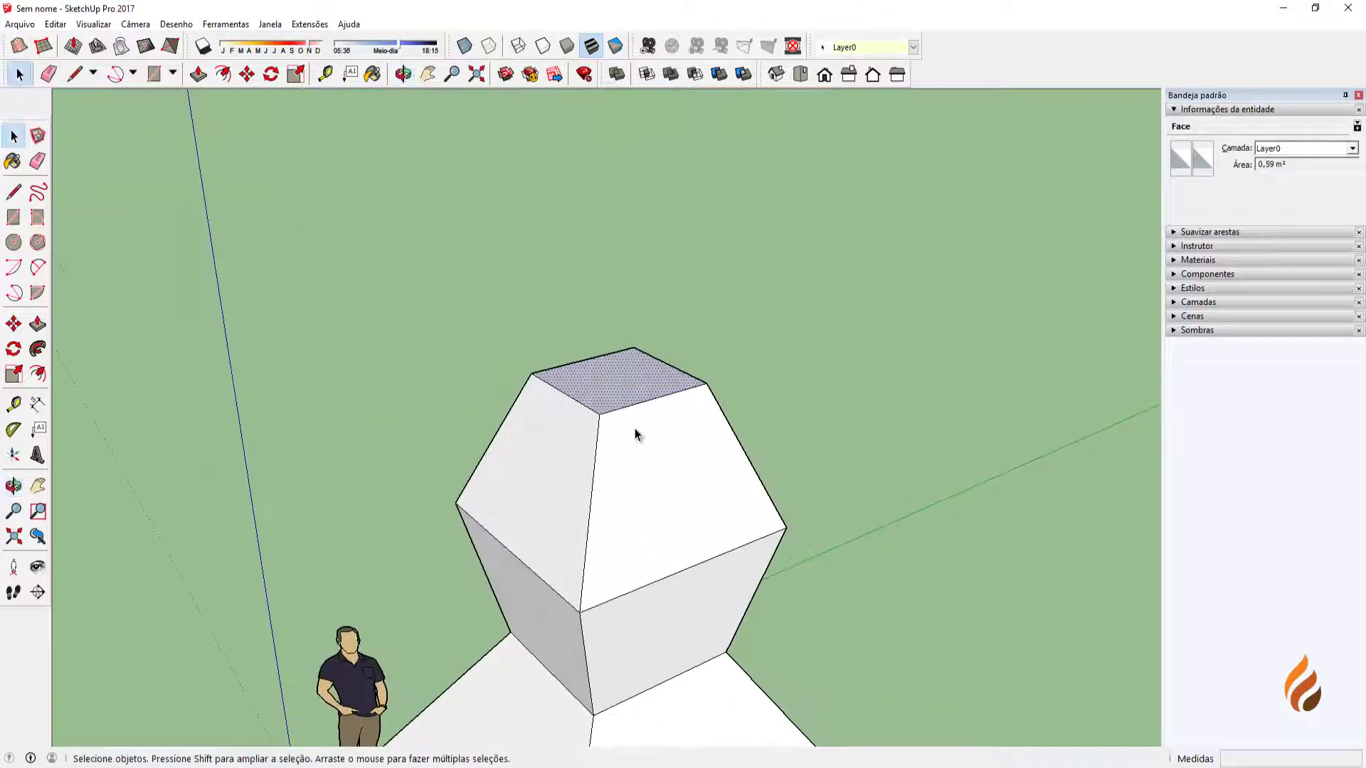
pyautogui.press('m')
pyautogui.click(619, 391)
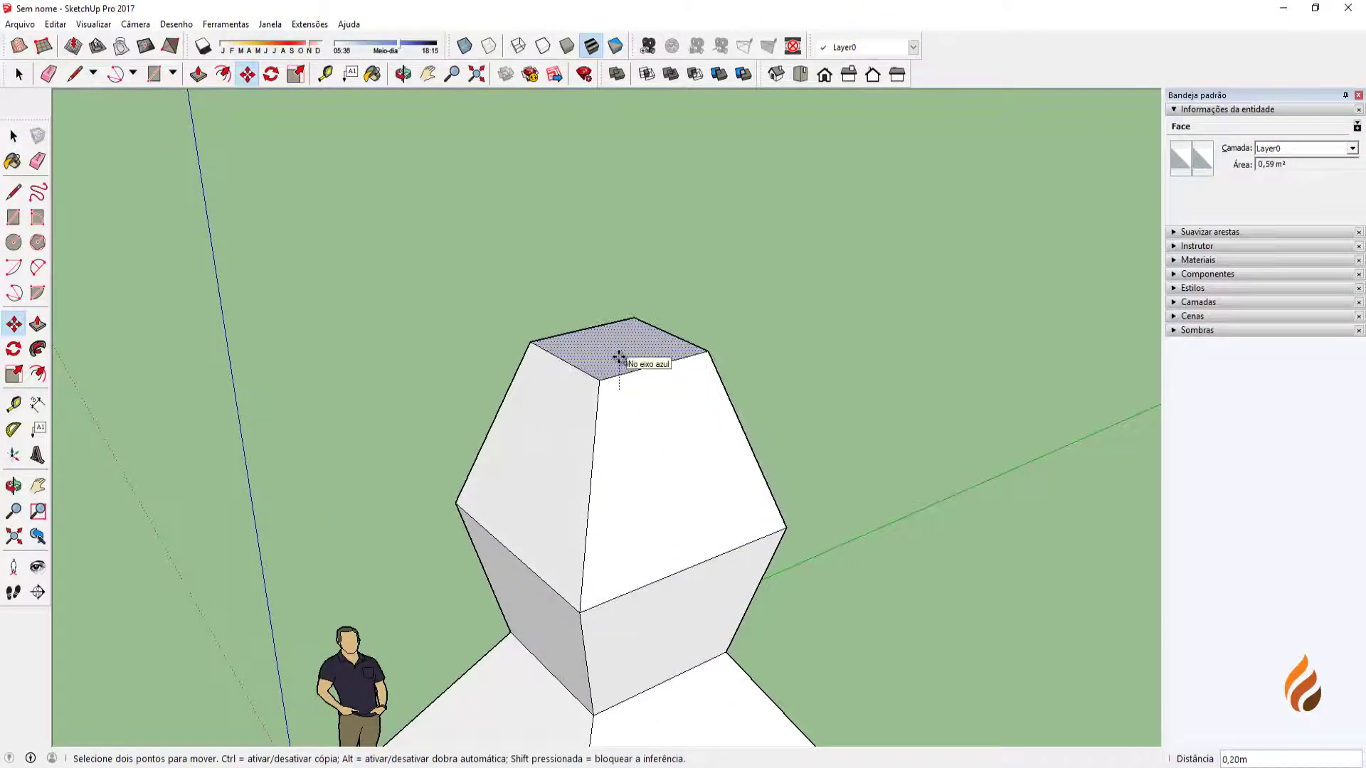
pyautogui.click(622, 183)
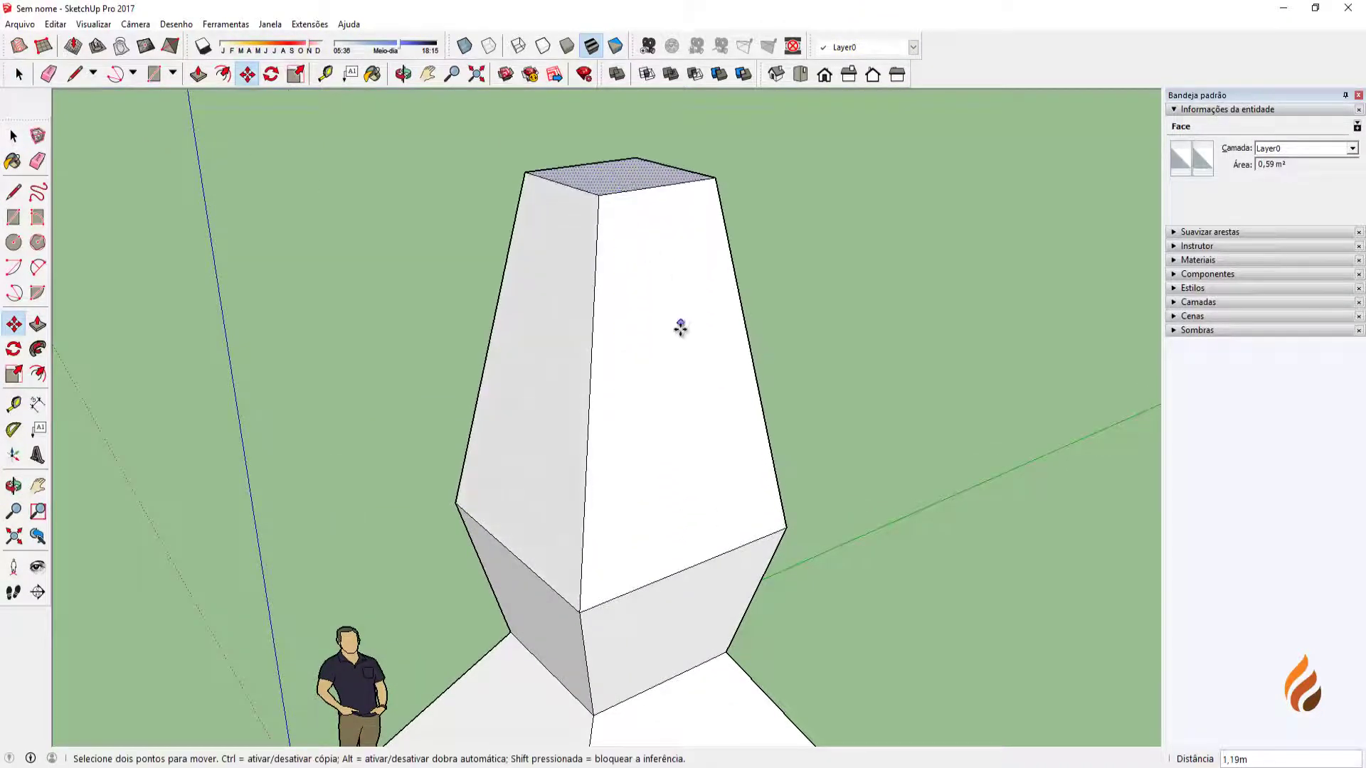
pyautogui.moveTo(680, 327); pyautogui.dragTo(711, 360, button='middle')
pyautogui.scroll(-3, 695, 313)
pyautogui.scroll(2, 712, 360)
pyautogui.press('space')
pyautogui.moveTo(866, 395); pyautogui.dragTo(516, 385, button='middle')
pyautogui.moveTo(668, 411); pyautogui.dragTo(842, 463)
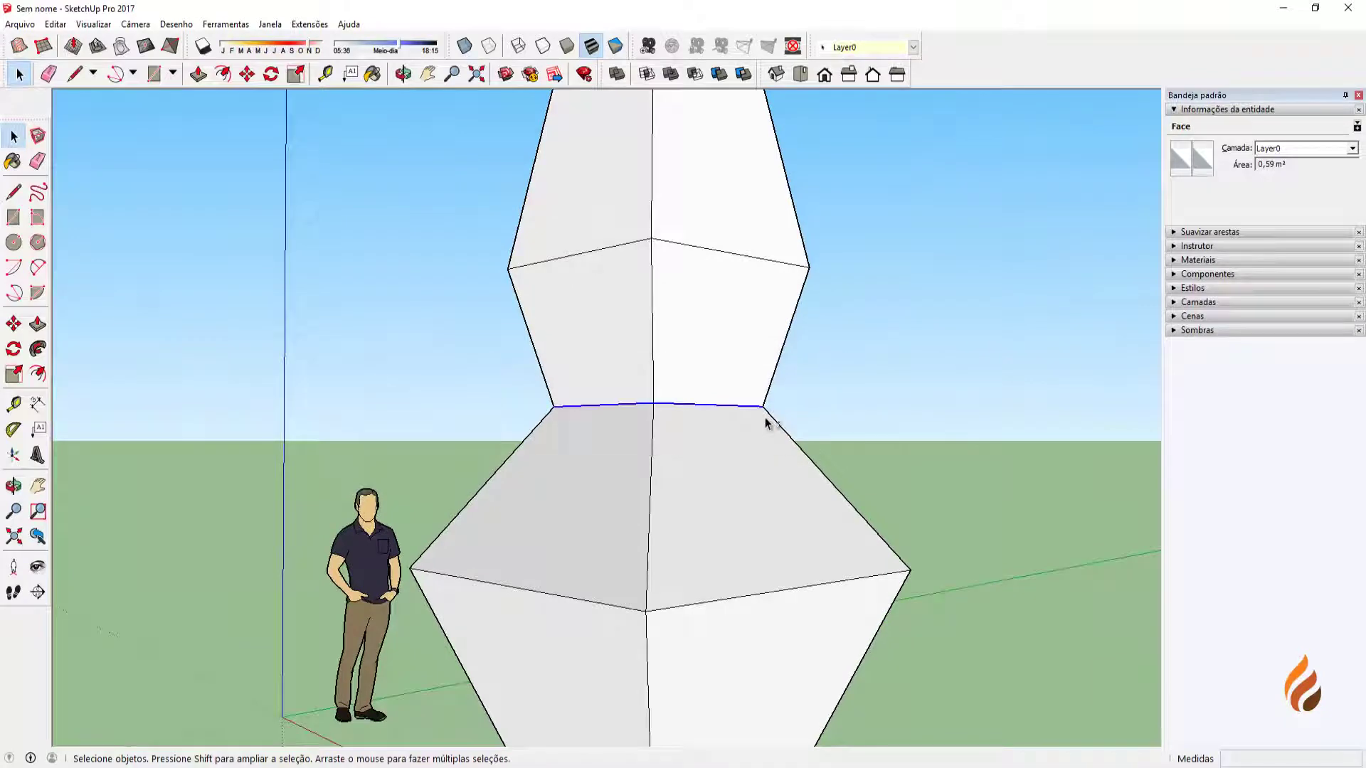
pyautogui.moveTo(765, 418); pyautogui.dragTo(741, 436, button='middle')
pyautogui.click(500, 229)
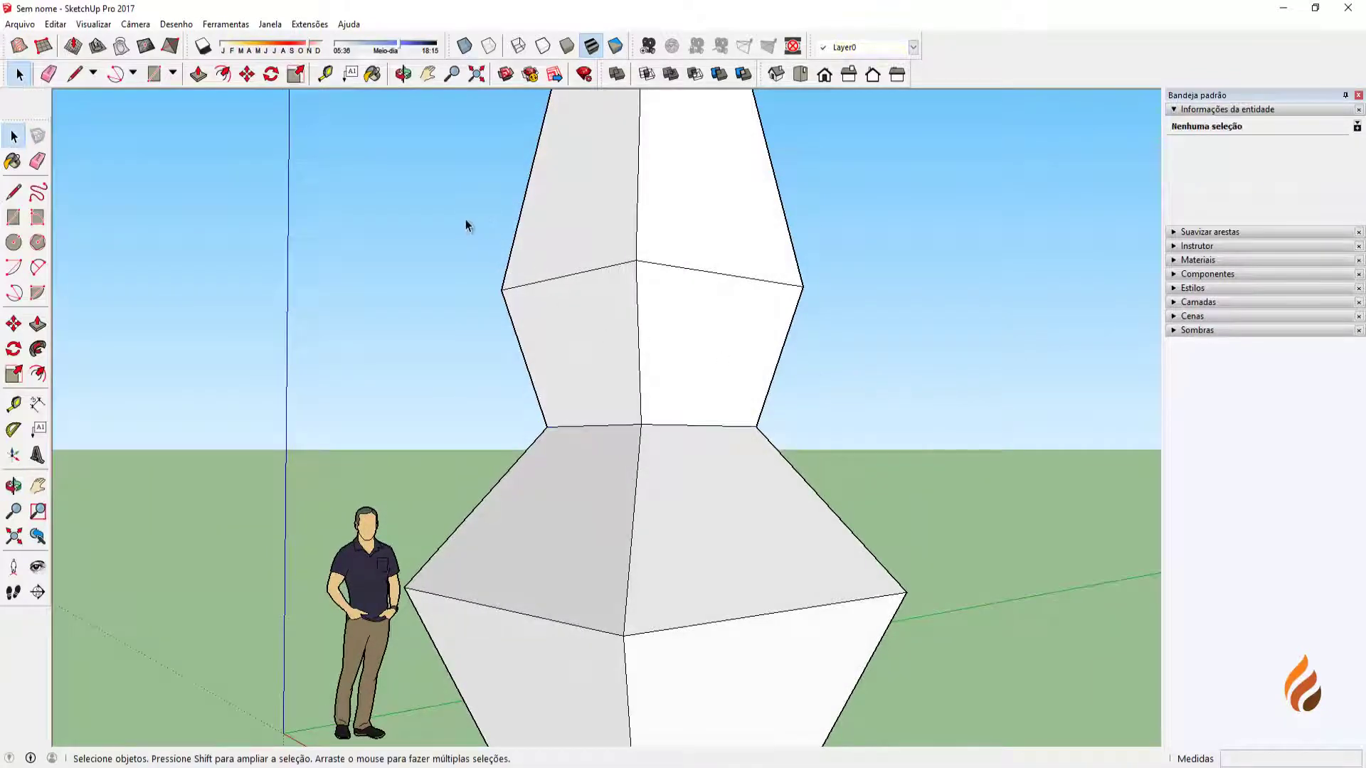
# Select the loop just below the top section and move it about 1.9 m up along the blue axis.
pyautogui.moveTo(469, 222); pyautogui.dragTo(860, 335)
pyautogui.moveTo(863, 342); pyautogui.dragTo(798, 403, button='middle')
pyautogui.press('m')
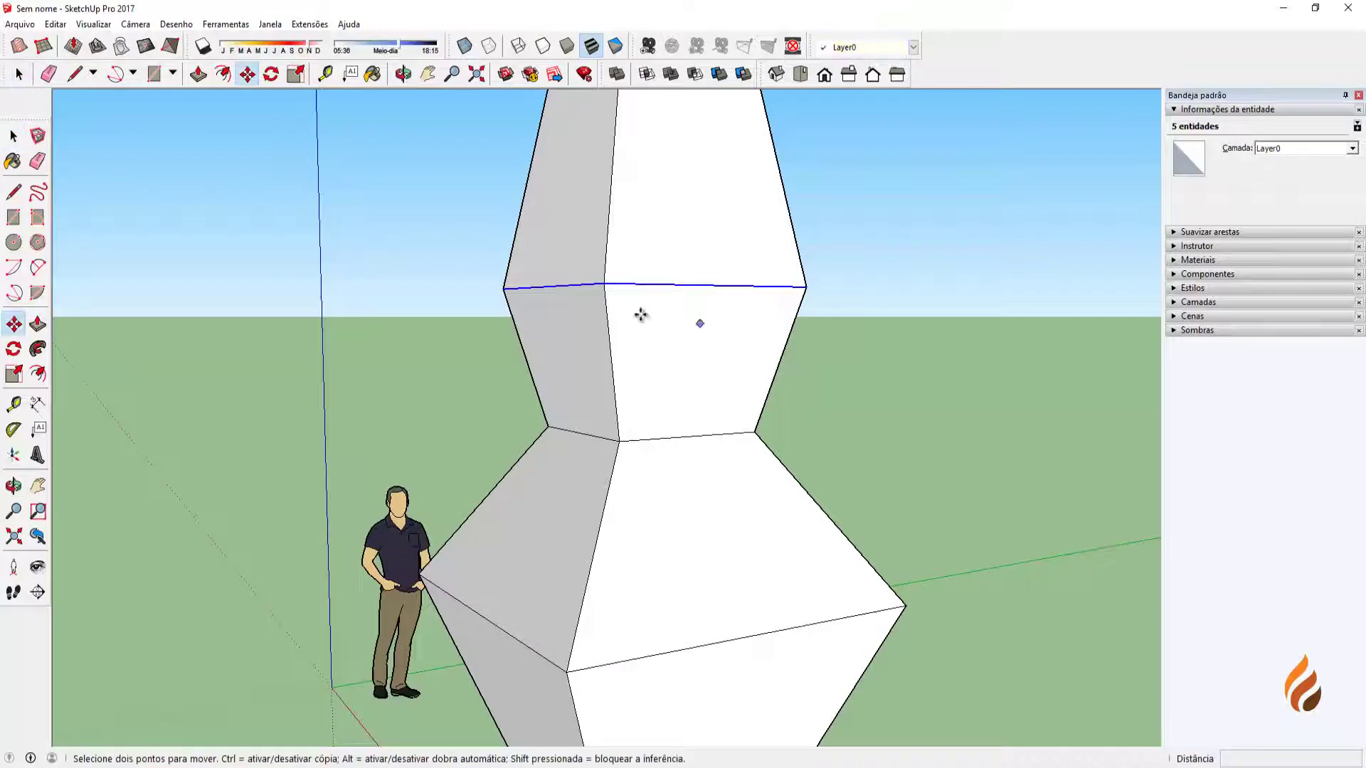
pyautogui.click(605, 284)
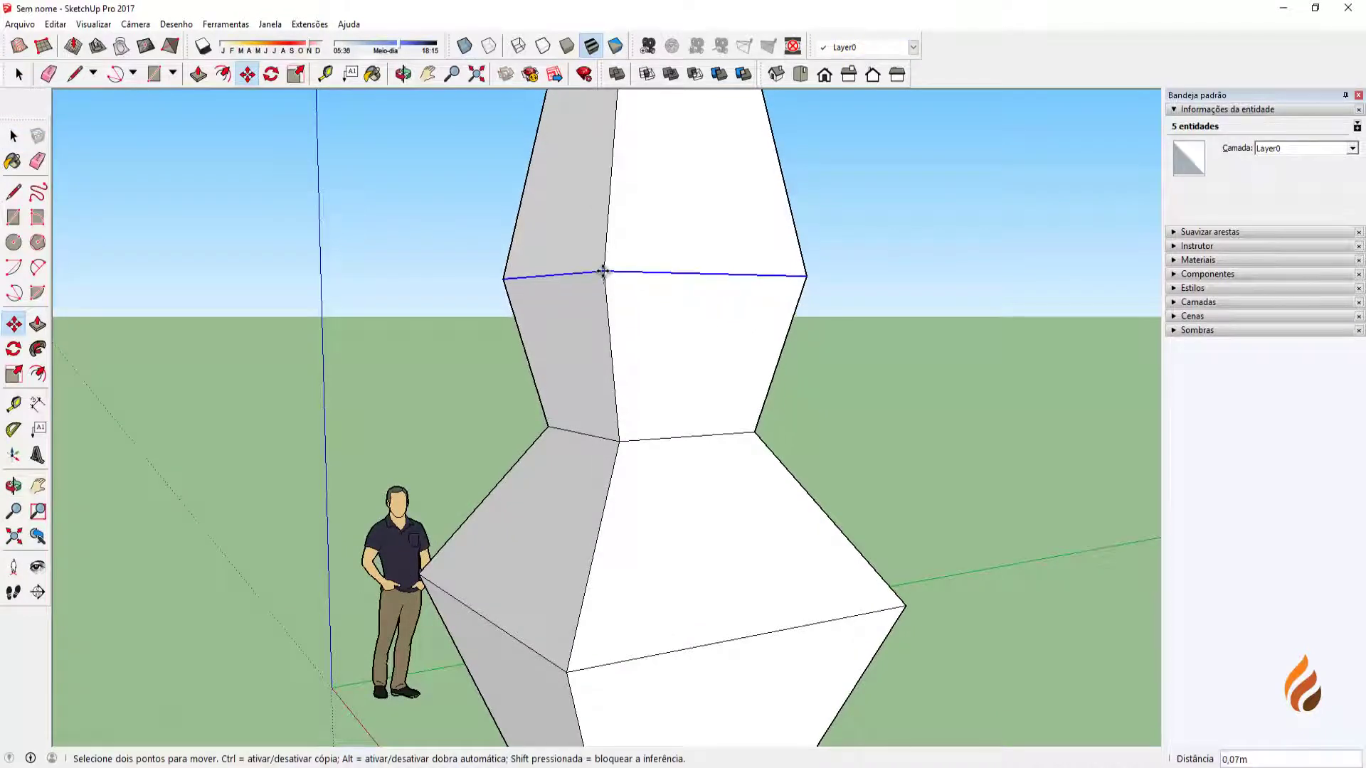
pyautogui.click(616, 207)
pyautogui.moveTo(616, 207); pyautogui.dragTo(624, 329, button='middle')
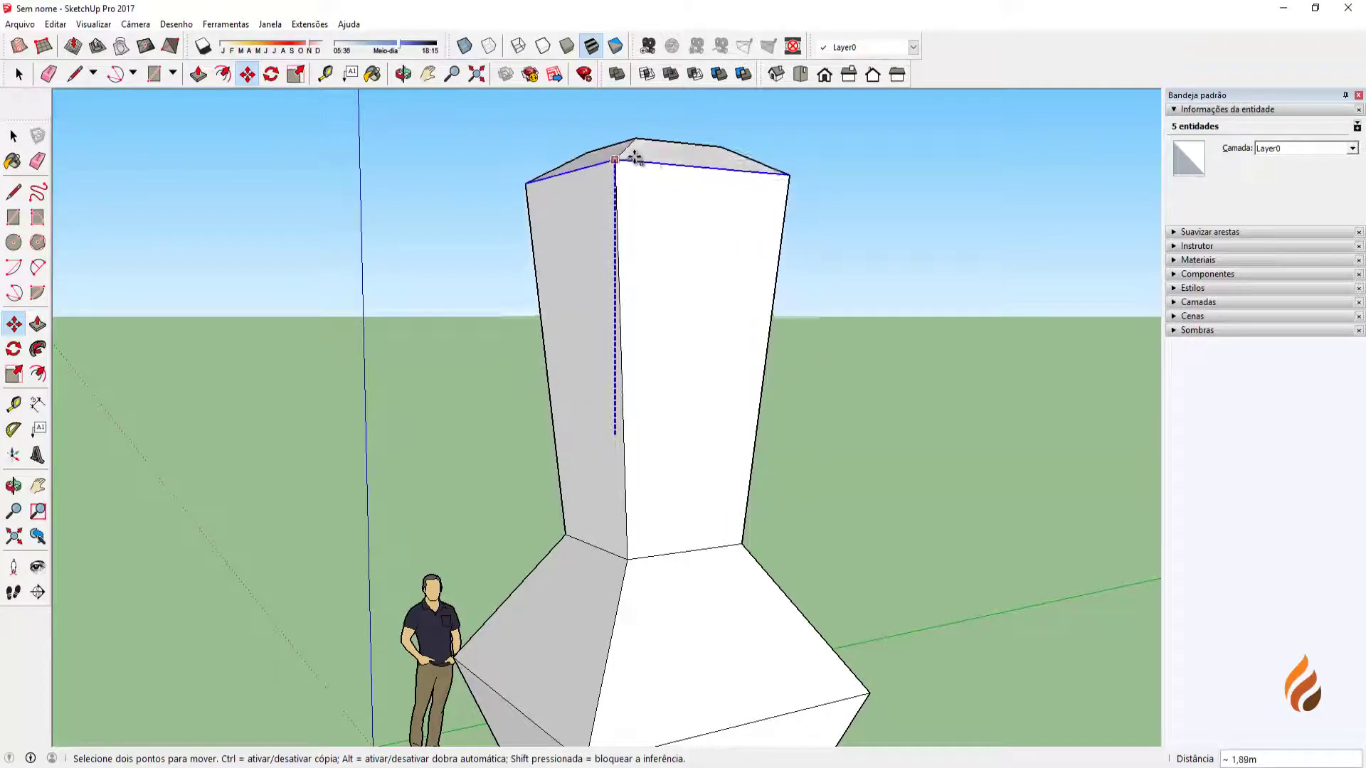
pyautogui.moveTo(625, 158); pyautogui.dragTo(548, 419, button='middle')
pyautogui.press('space')
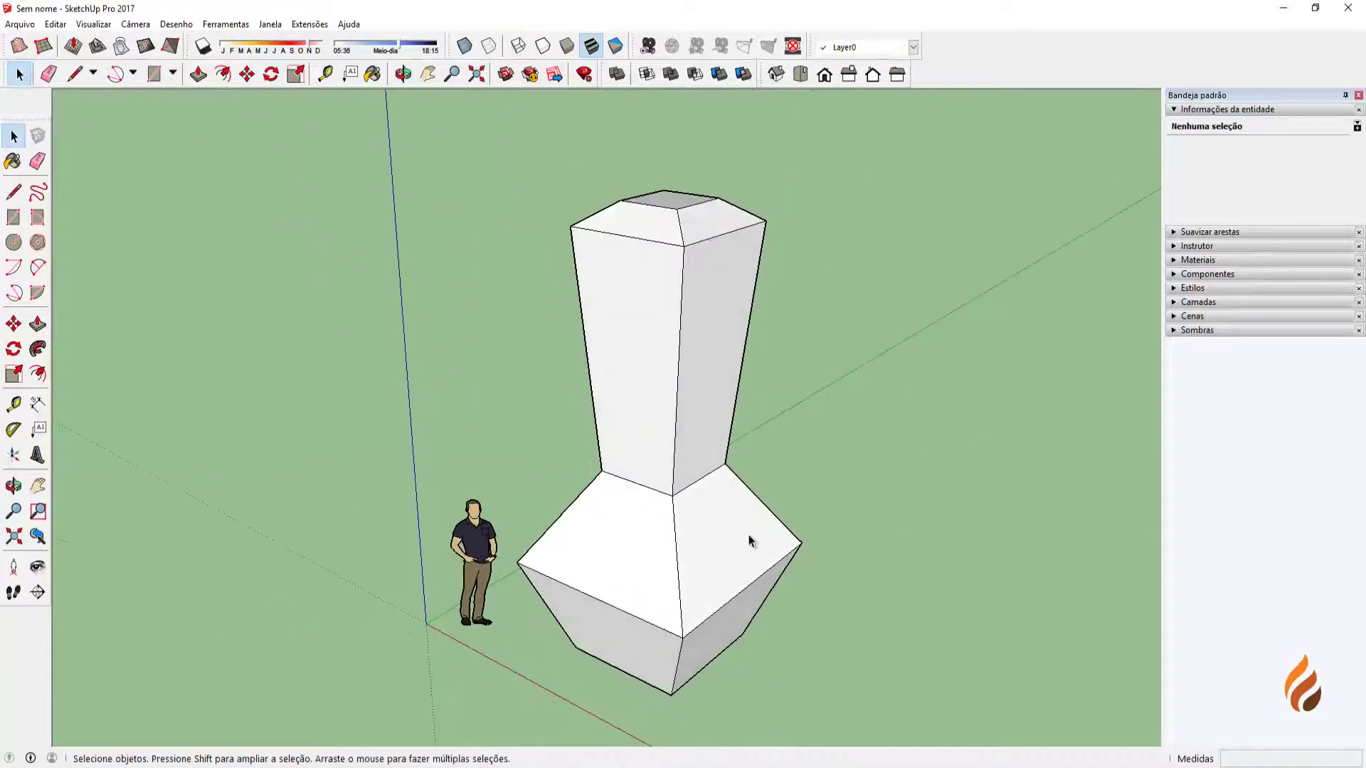
pyautogui.moveTo(749, 540); pyautogui.dragTo(747, 482, button='middle')
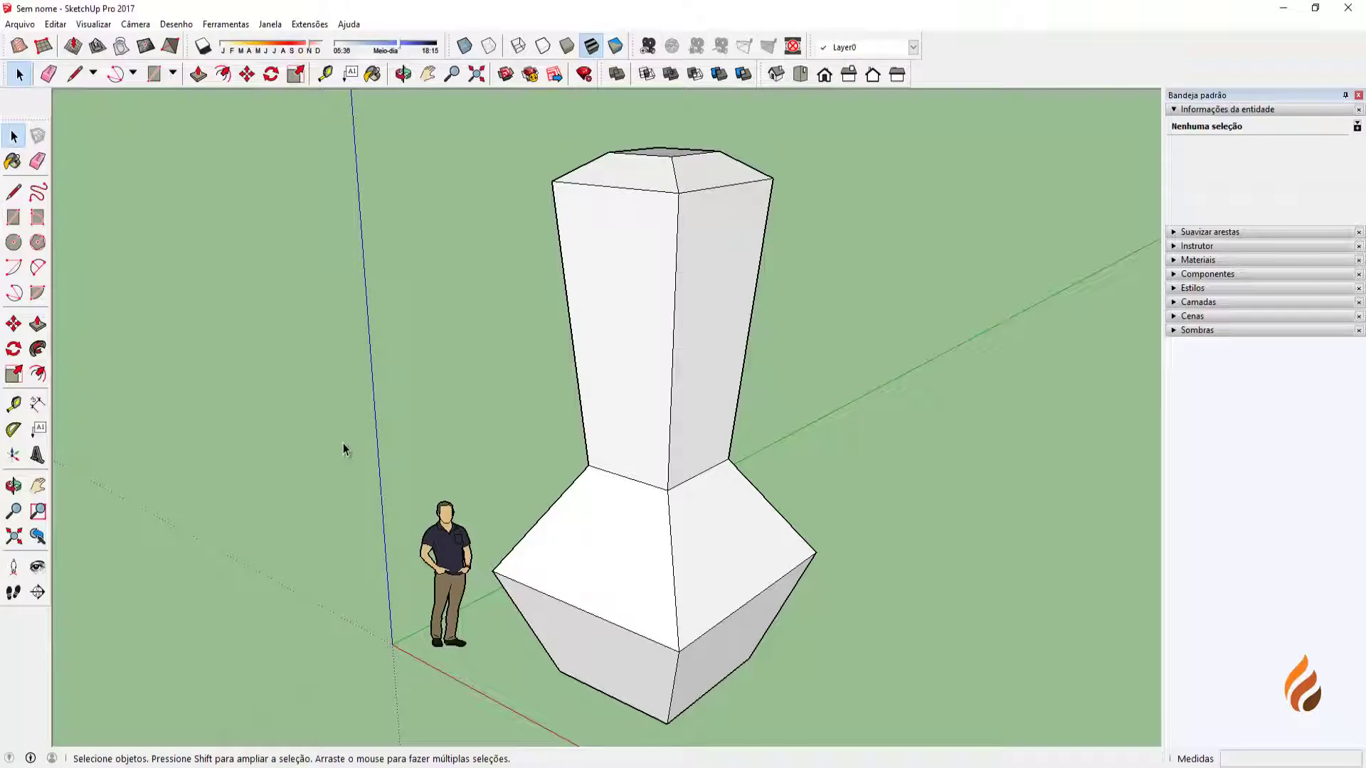
# Draw a rectangle of about 26 m² on the empty ground beside the vase-shaped tower.
pyautogui.moveTo(454, 466); pyautogui.dragTo(313, 483, button='middle')
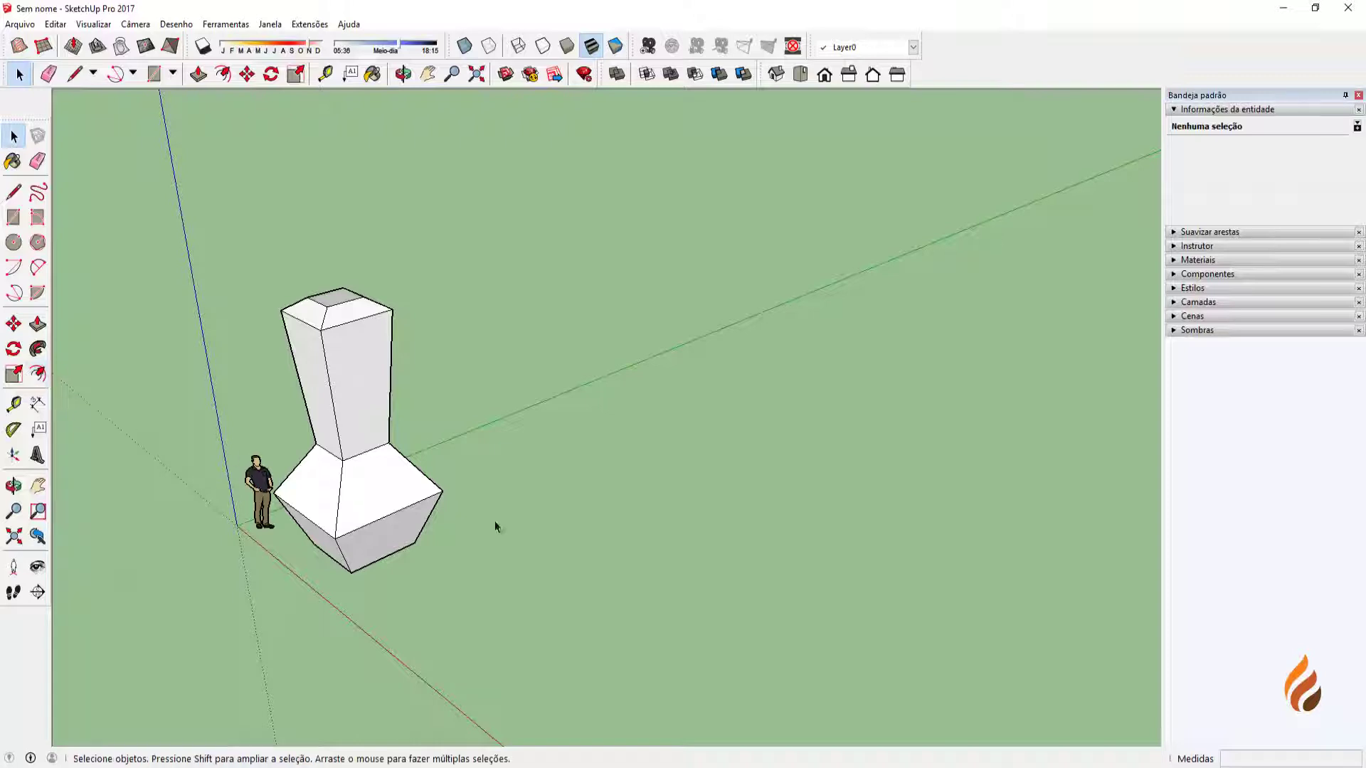
pyautogui.moveTo(563, 491); pyautogui.dragTo(578, 561, button='middle')
pyautogui.moveTo(356, 520); pyautogui.dragTo(210, 421, button='middle')
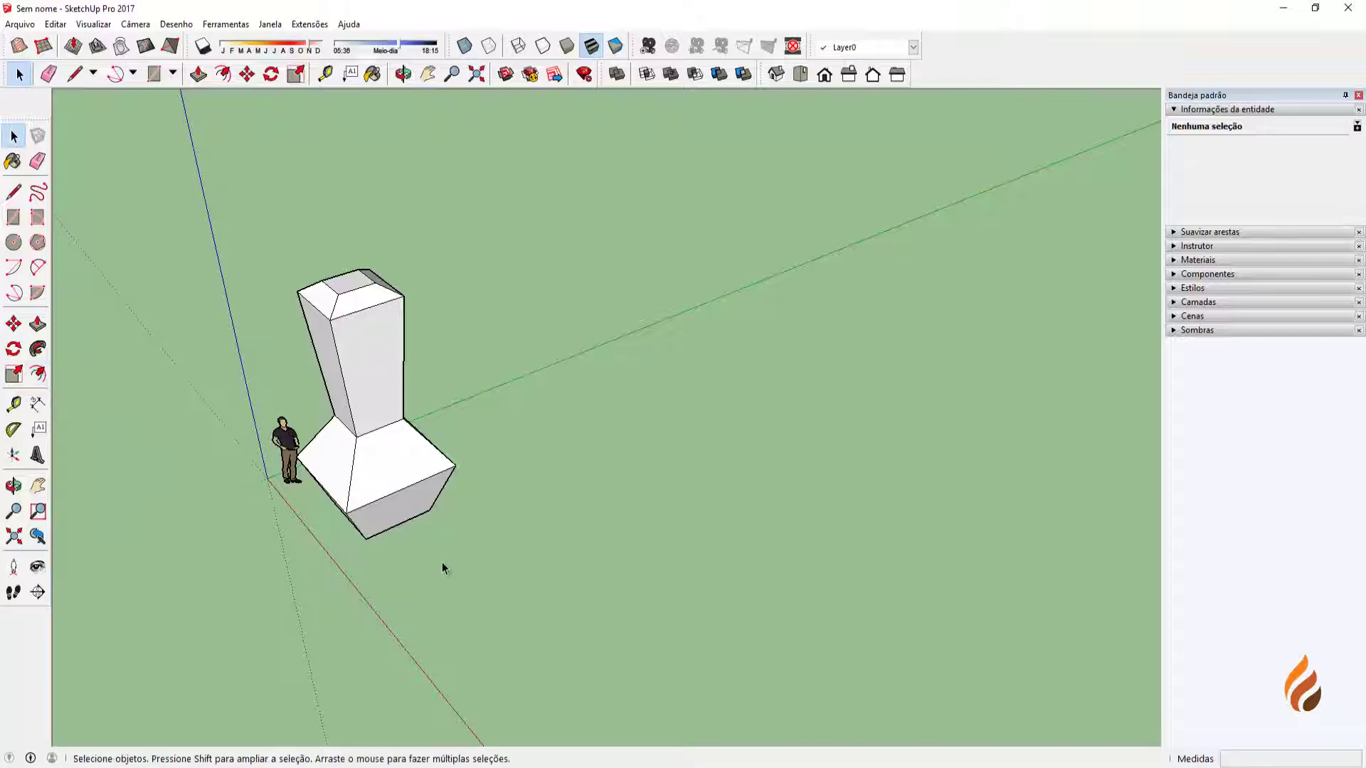
pyautogui.moveTo(441, 567); pyautogui.dragTo(463, 600, button='middle')
pyautogui.scroll(5, 592, 436)
pyautogui.moveTo(592, 436); pyautogui.dragTo(497, 448, button='middle')
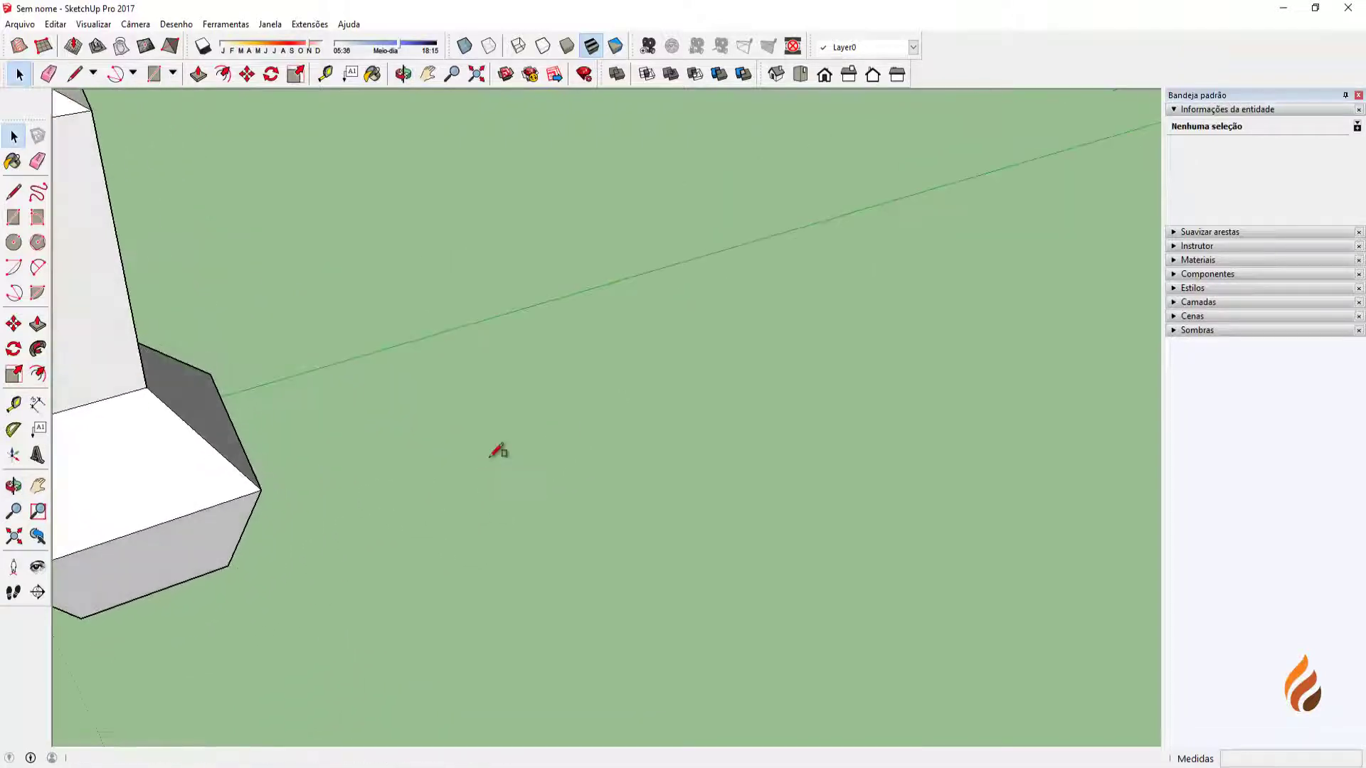
pyautogui.press('r')
pyautogui.click(593, 371)
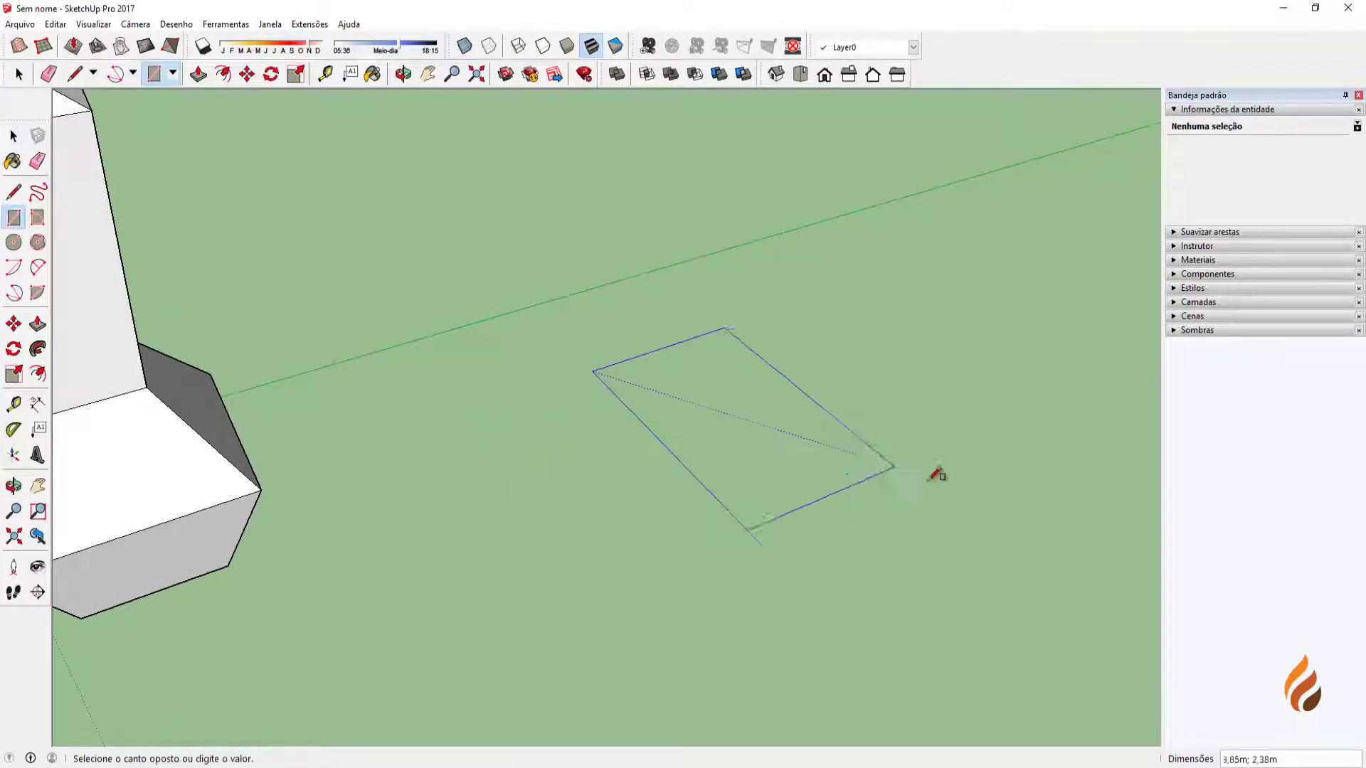
pyautogui.click(1130, 487)
pyautogui.keyDown('shift'); pyautogui.moveTo(1031, 479); pyautogui.dragTo(733, 472, button='middle'); pyautogui.keyUp('shift')
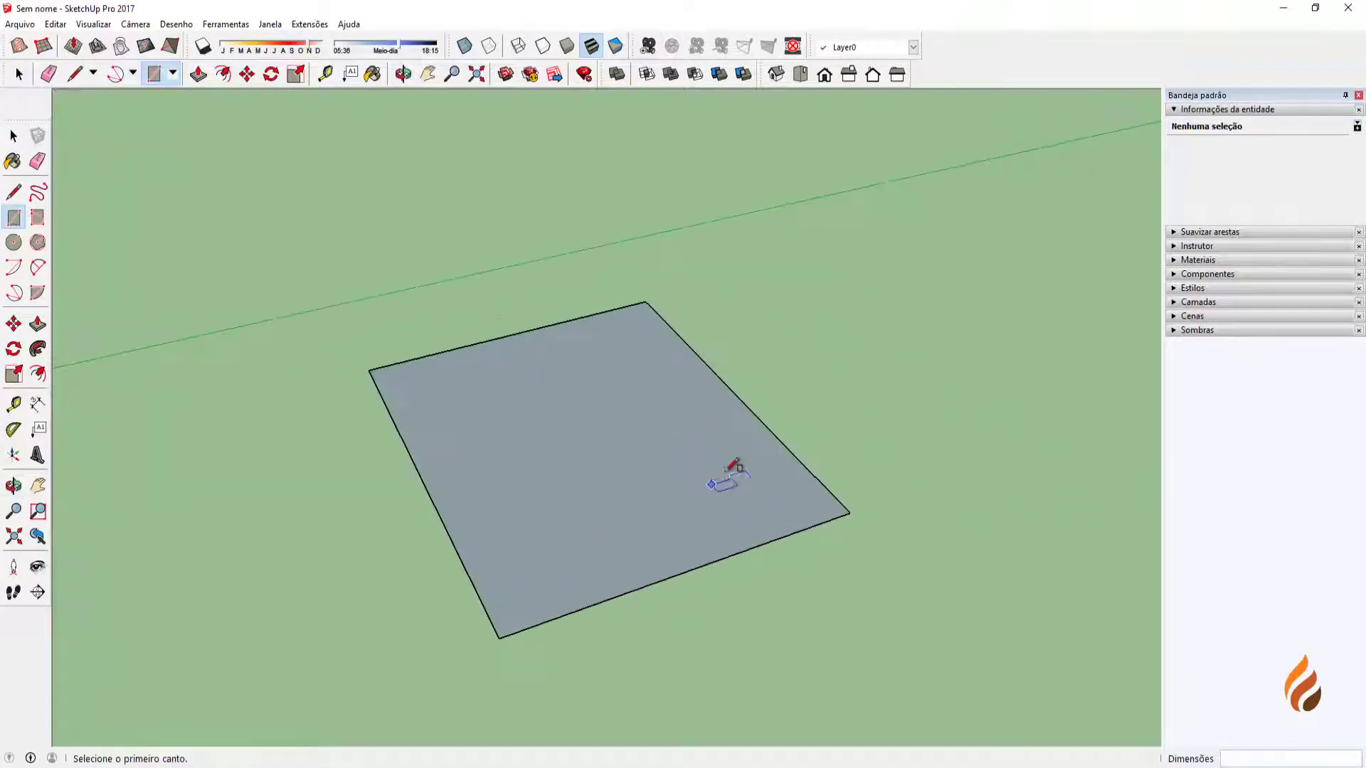
pyautogui.press('space')
# Reverse the rectangle's face so its white front side points up, and clear the selection.
pyautogui.moveTo(852, 449); pyautogui.dragTo(643, 455, button='middle')
pyautogui.scroll(2, 542, 408)
pyautogui.rightClick(542, 408)
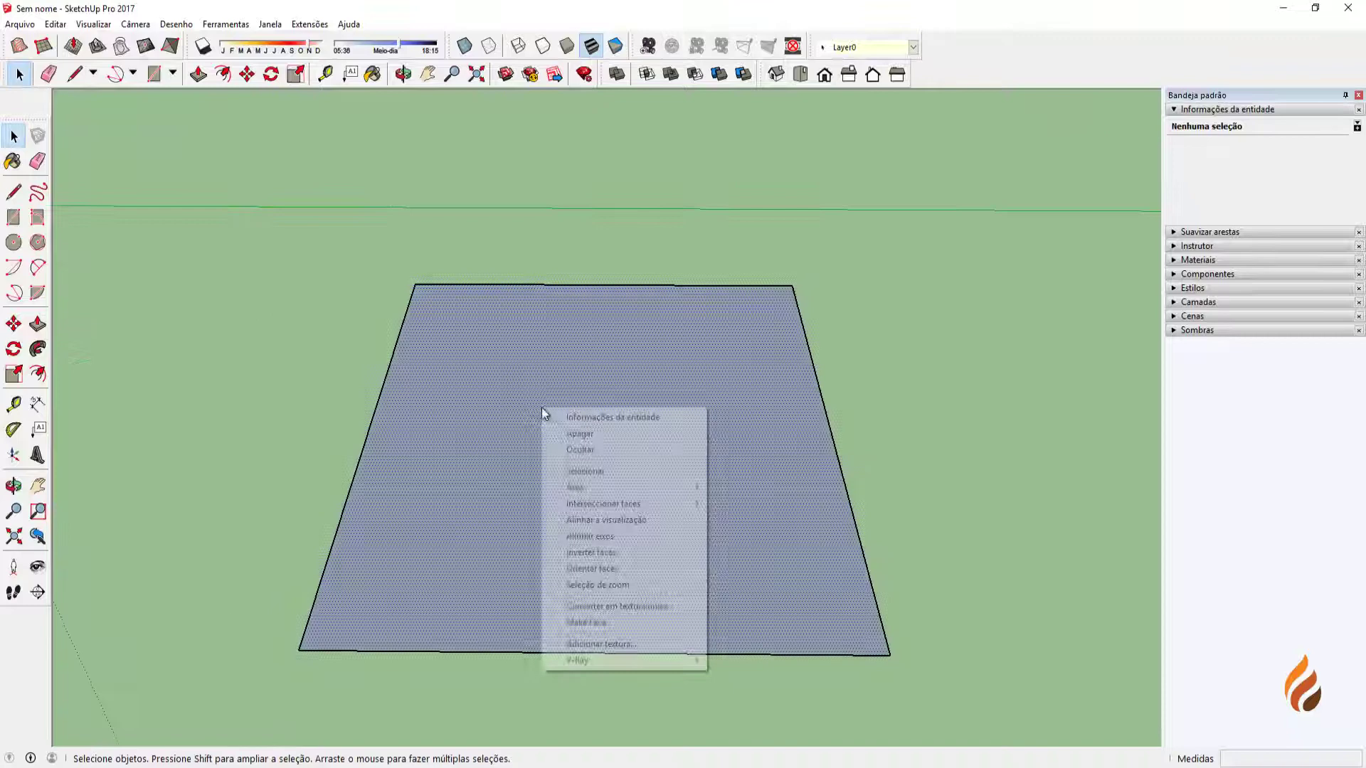
pyautogui.click(629, 553)
pyautogui.click(947, 532)
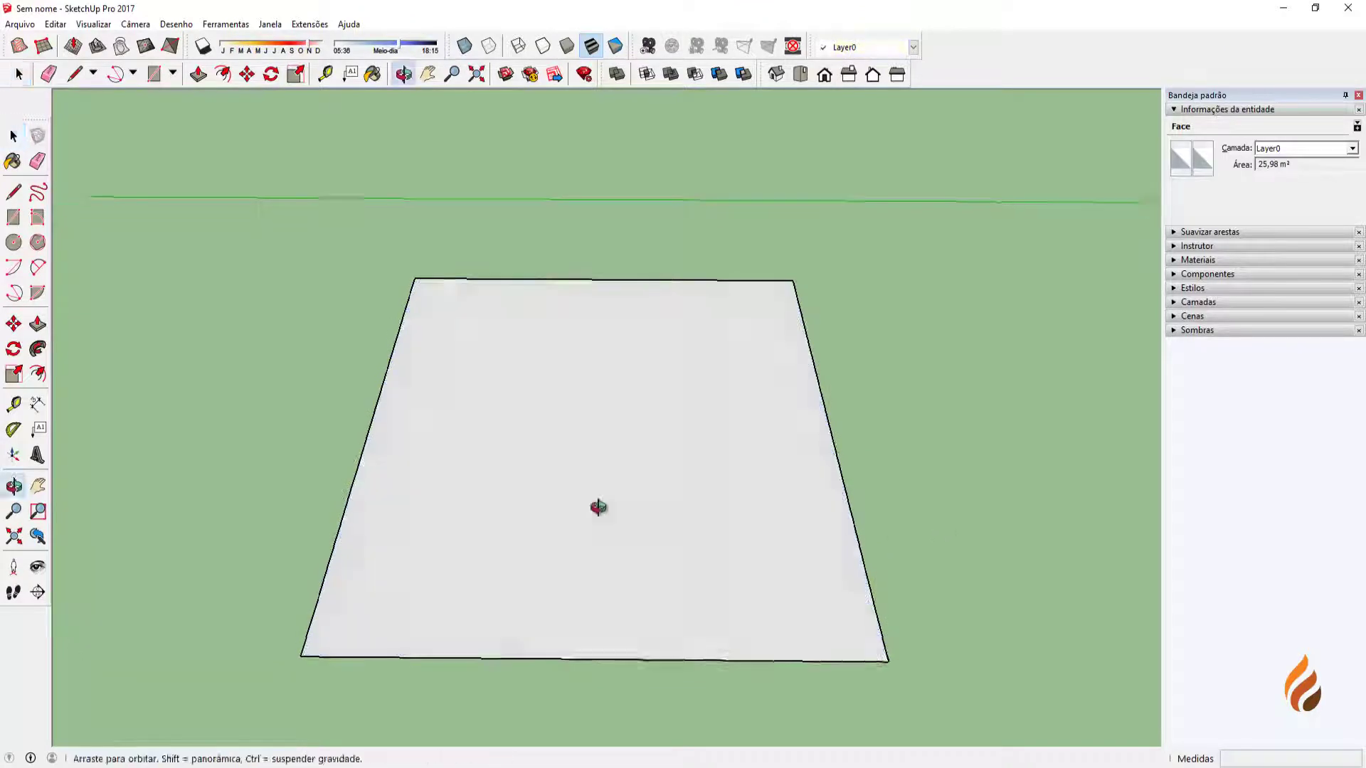
# Offset the rectangle's edges outward to create a larger outline forming a border around it.
pyautogui.moveTo(601, 509); pyautogui.dragTo(391, 476, button='middle')
pyautogui.click(532, 469)
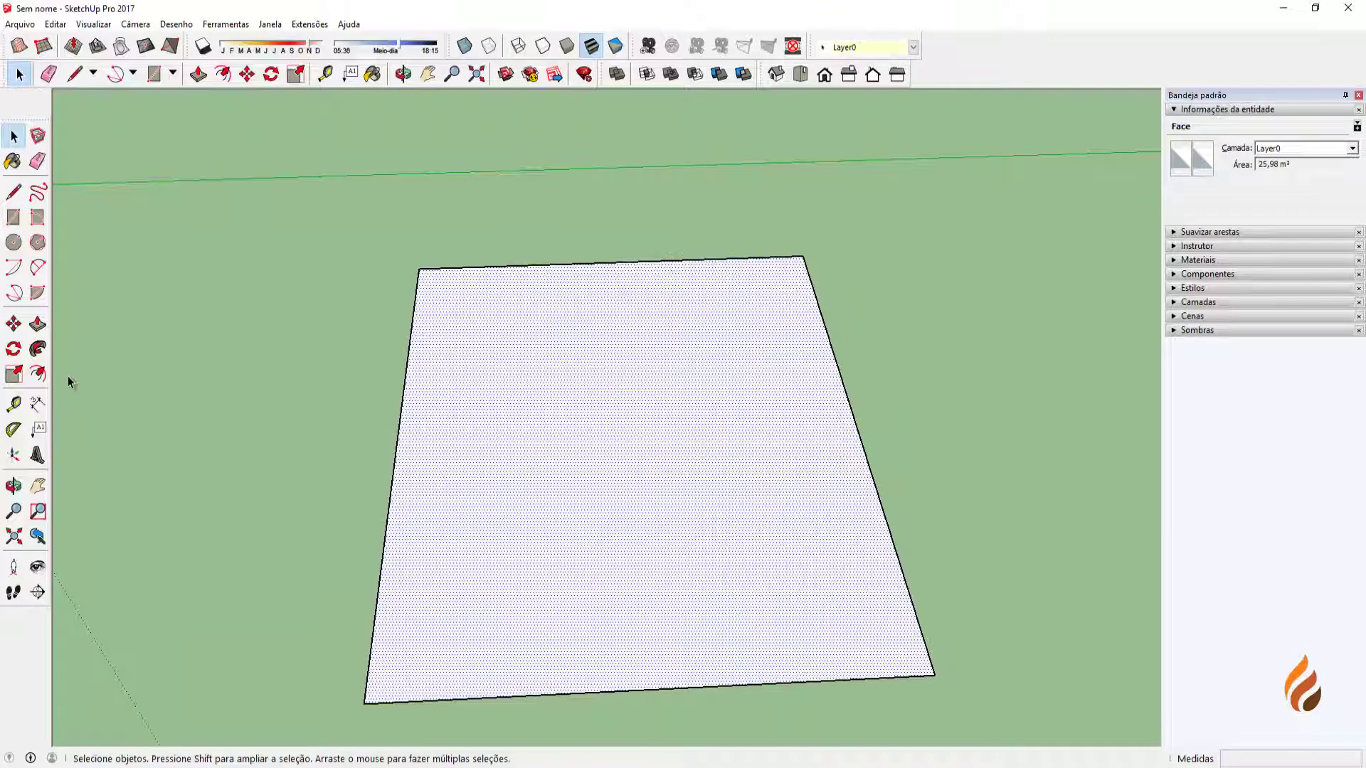
pyautogui.click(38, 373)
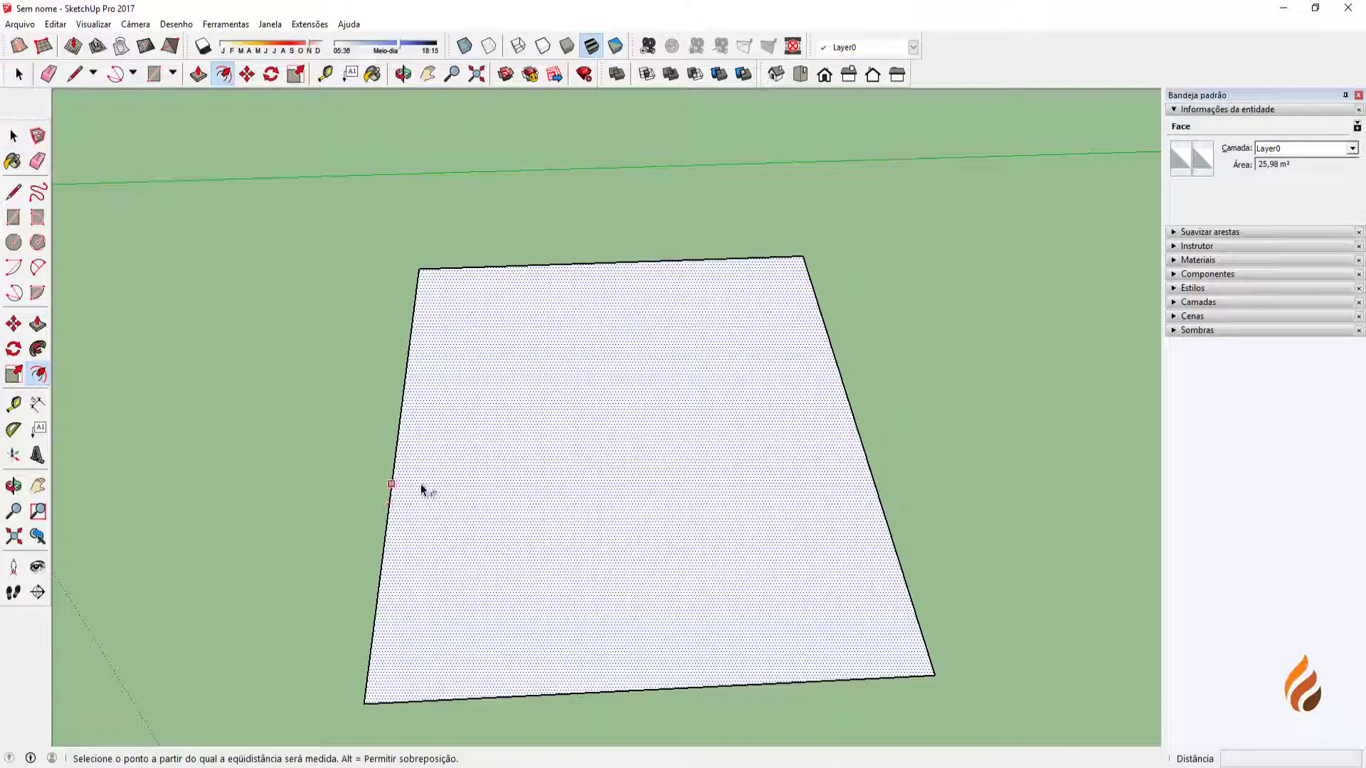
pyautogui.click(440, 488)
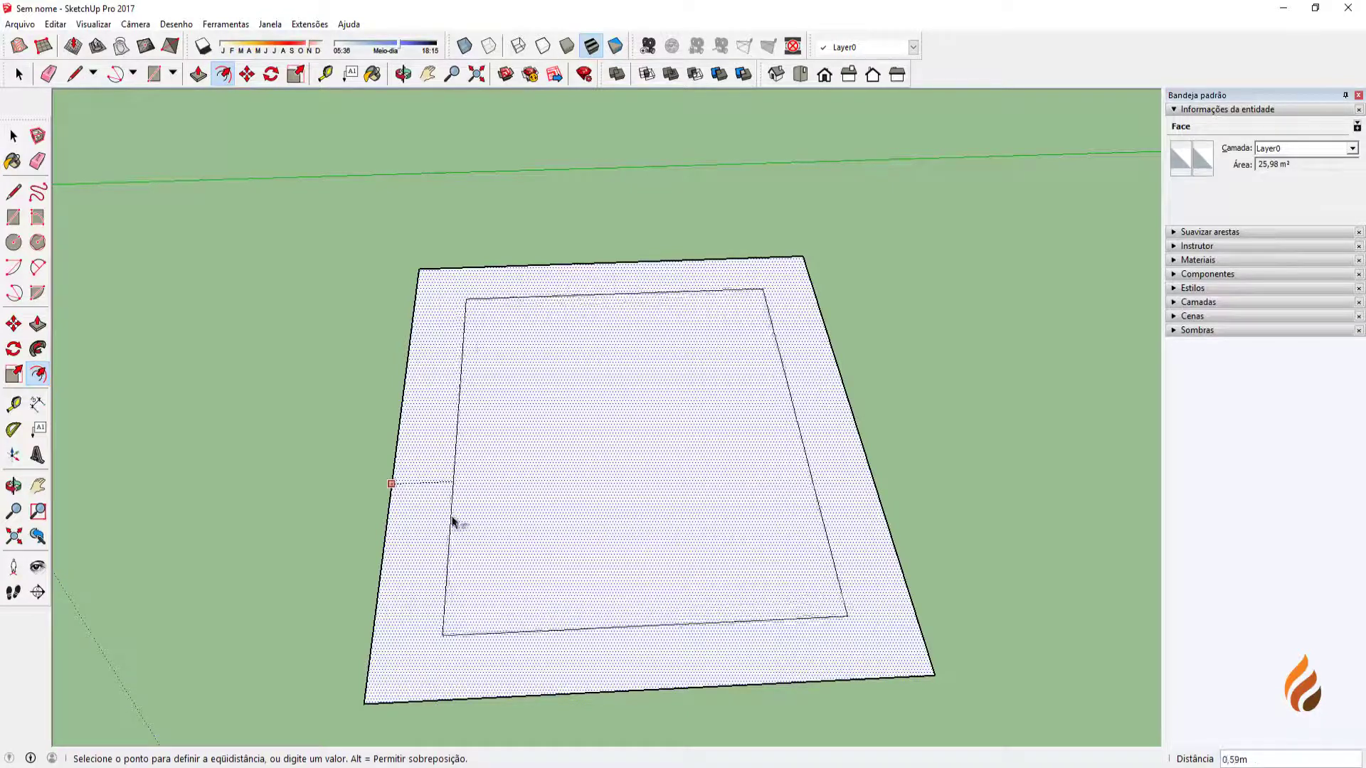
pyautogui.scroll(-1, 451, 521)
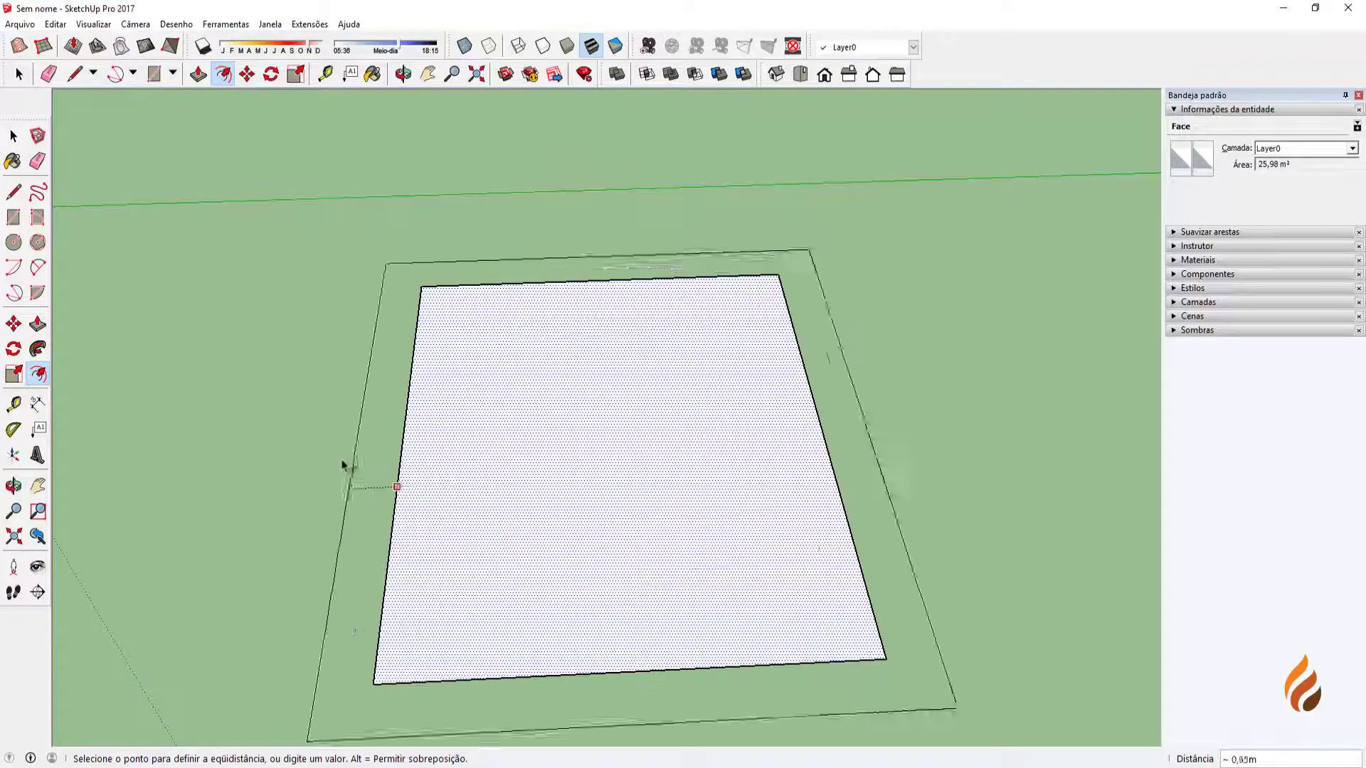
pyautogui.keyDown('shift'); pyautogui.moveTo(363, 462); pyautogui.dragTo(370, 422, button='middle'); pyautogui.keyUp('shift')
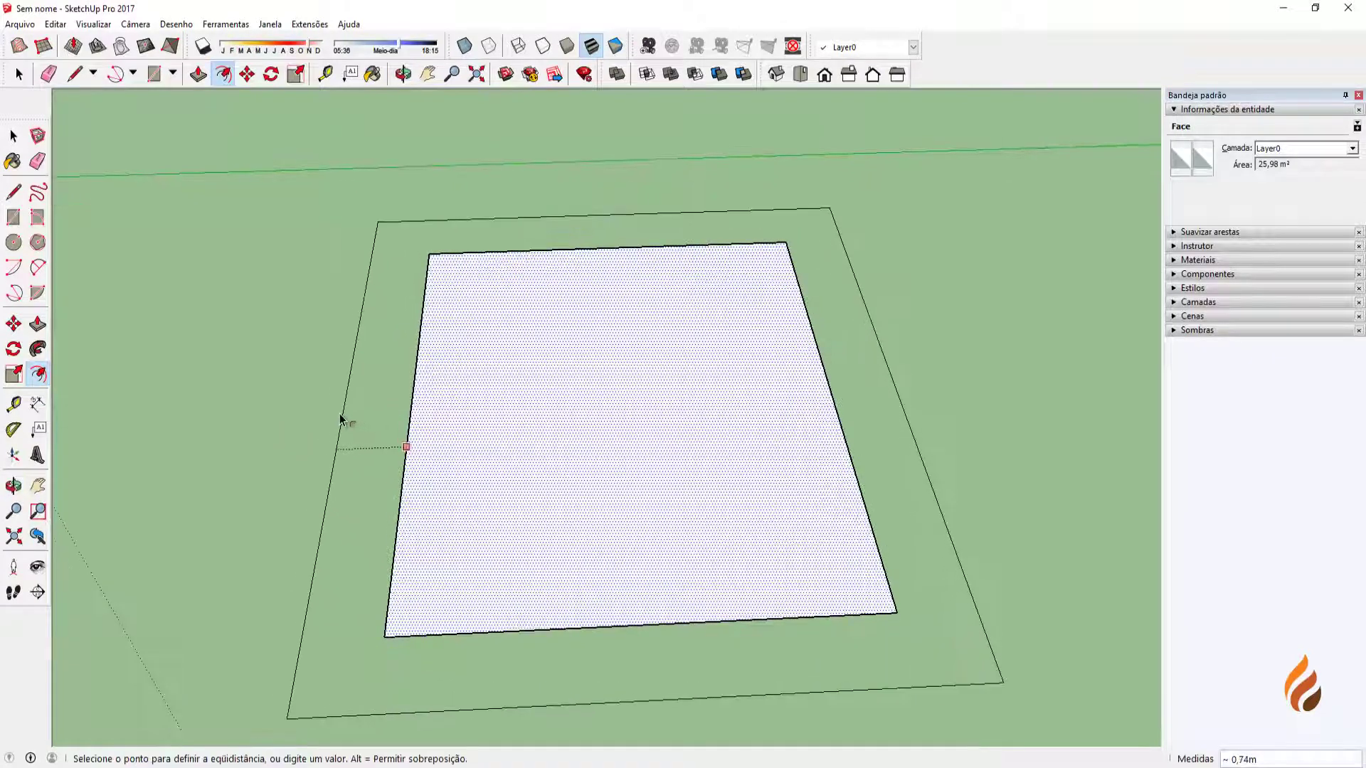
pyautogui.click(323, 461)
pyautogui.moveTo(321, 466); pyautogui.dragTo(274, 406, button='middle')
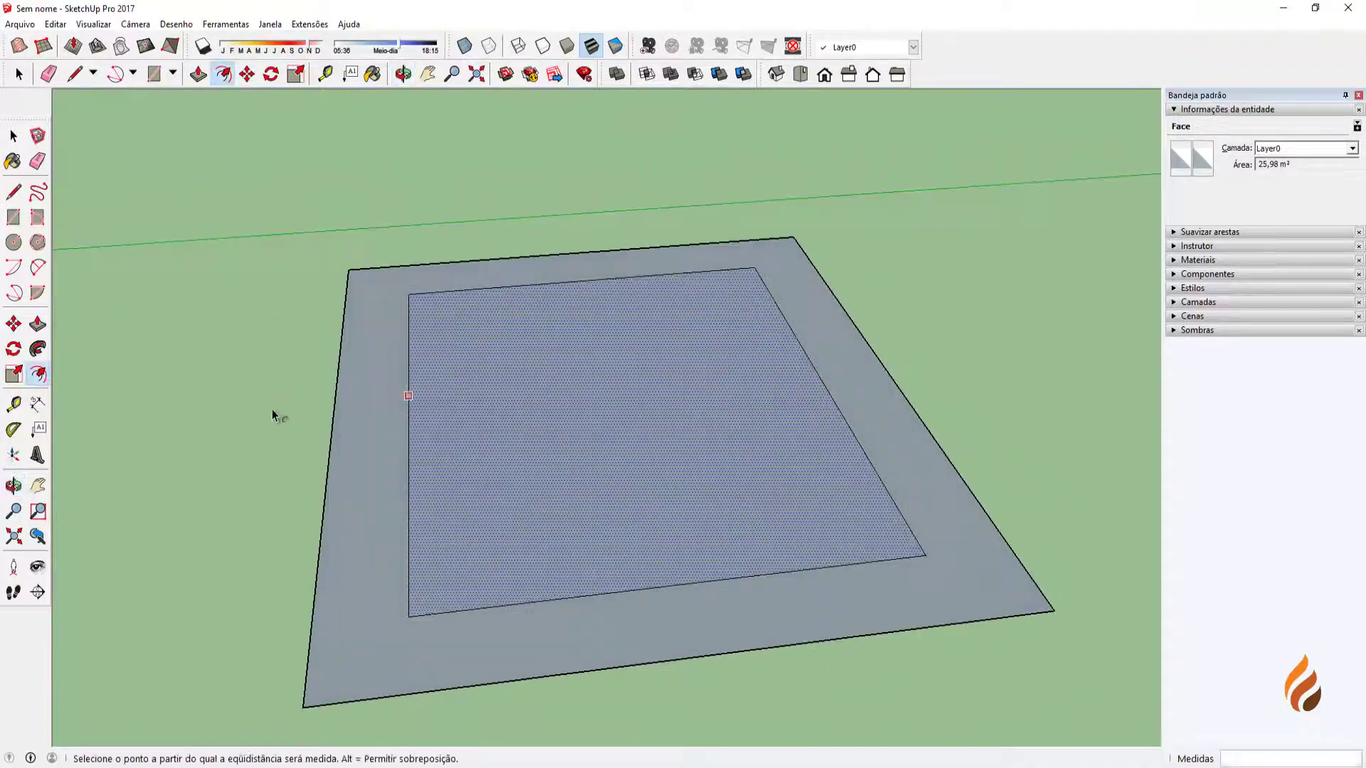
# Undo the outward offset and offset the rectangle's edges inward instead, leaving a border of about 14 m².
pyautogui.hotkey('ctrl', 'z')
pyautogui.moveTo(496, 420); pyautogui.dragTo(461, 452, button='middle')
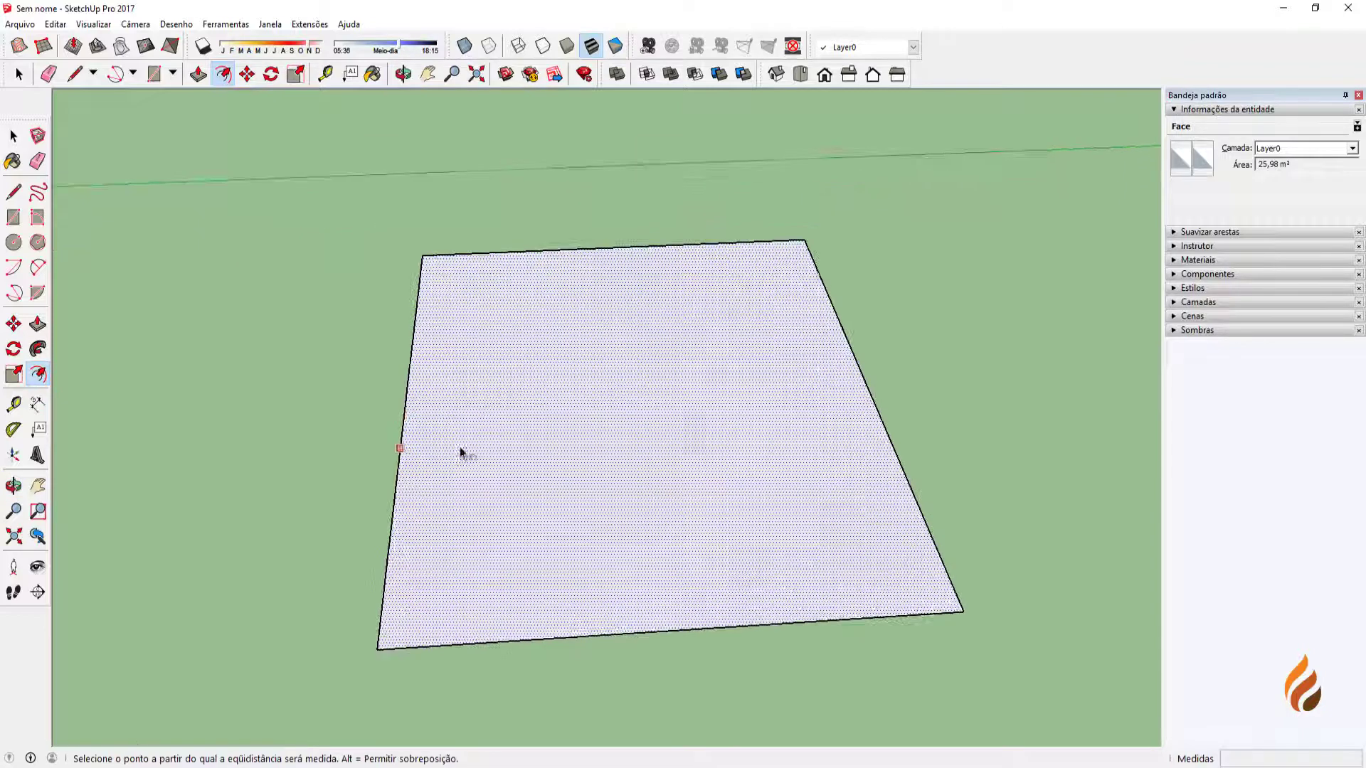
pyautogui.click(435, 446)
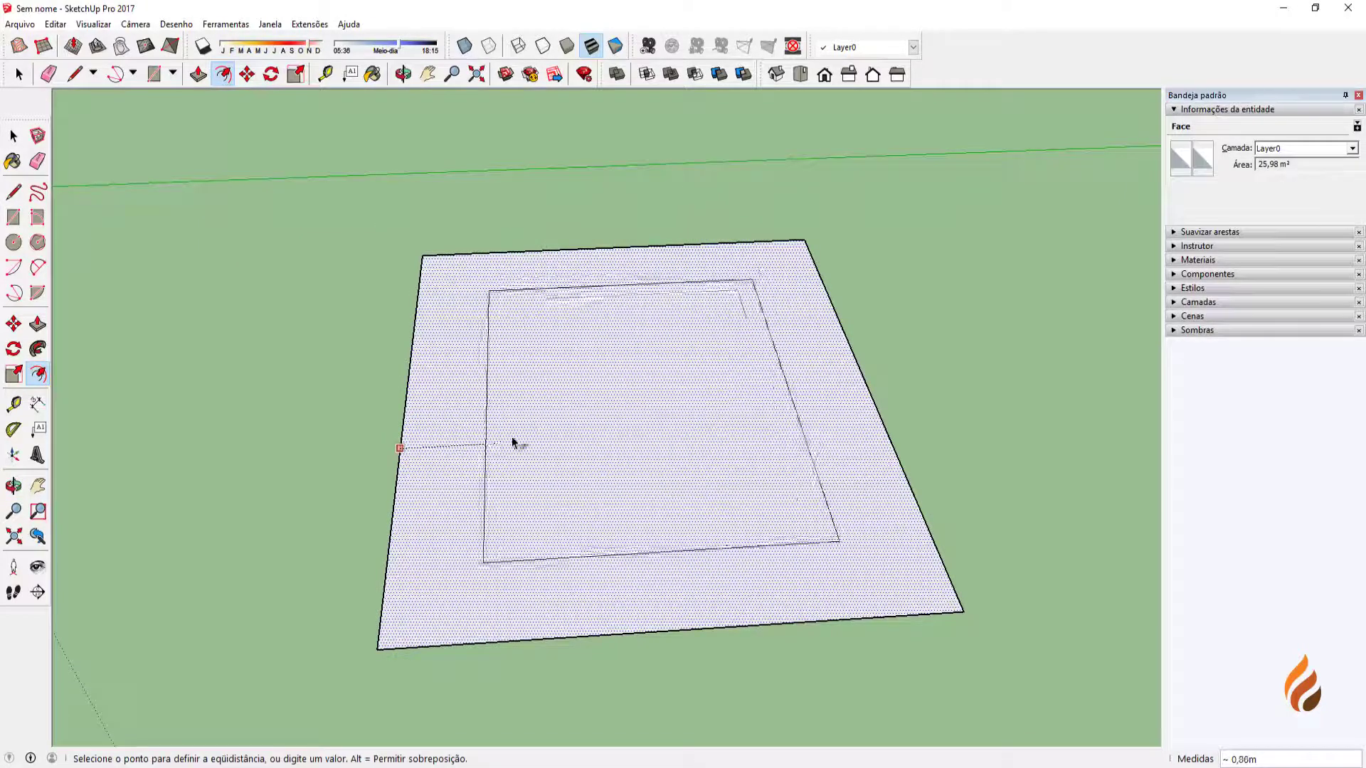
pyautogui.click(493, 448)
pyautogui.moveTo(579, 494)
pyautogui.mouseDown(button='middle')
pyautogui.moveTo(579, 434)
pyautogui.moveTo(698, 494)
pyautogui.moveTo(685, 396)
pyautogui.moveTo(771, 405)
pyautogui.moveTo(698, 448)
pyautogui.moveTo(534, 463)
pyautogui.moveTo(664, 445)
pyautogui.moveTo(554, 506)
pyautogui.moveTo(633, 458)
pyautogui.moveTo(633, 443)
pyautogui.mouseUp(button='middle')
# Select the border face and push/pull it slightly upward into a raised frame around the inner rectangle, then clear the selection.
pyautogui.press('space')
pyautogui.click(894, 499)
pyautogui.moveTo(882, 508); pyautogui.dragTo(826, 545, button='middle')
pyautogui.press('p')
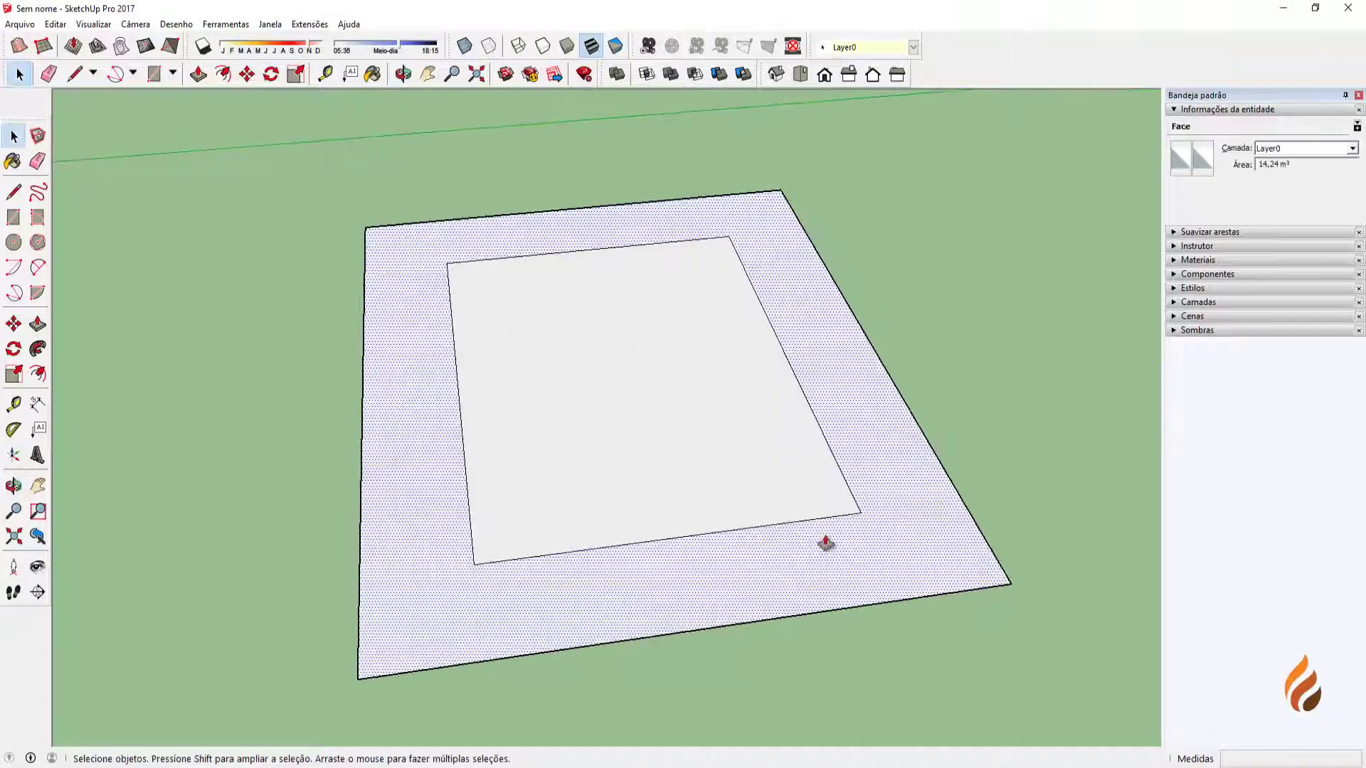
pyautogui.click(883, 527)
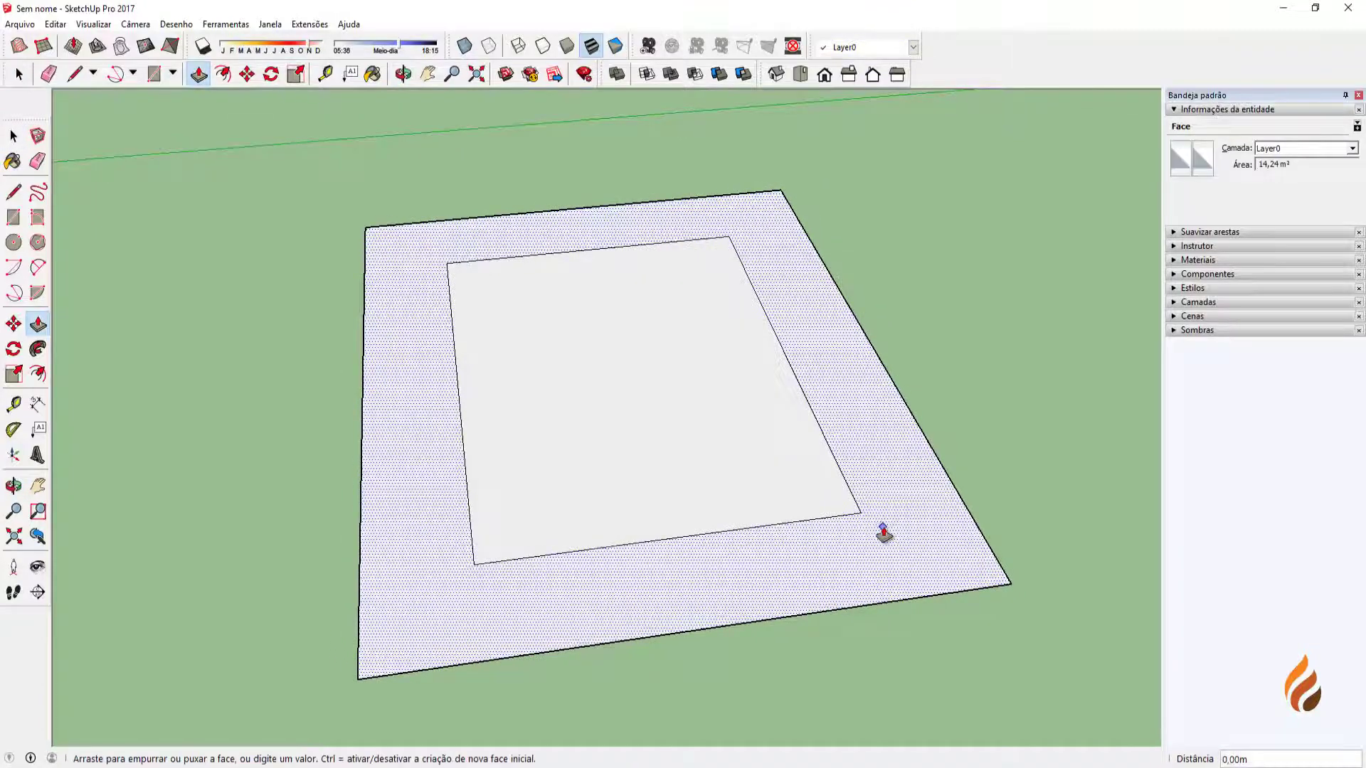
pyautogui.click(882, 498)
pyautogui.moveTo(946, 510)
pyautogui.mouseDown(button='middle')
pyautogui.moveTo(574, 339)
pyautogui.moveTo(711, 268)
pyautogui.moveTo(866, 567)
pyautogui.moveTo(878, 506)
pyautogui.moveTo(928, 493)
pyautogui.mouseUp(button='middle')
pyautogui.press('space')
pyautogui.click(993, 504)
# Draw an open stepped outline on the empty ground beside the frame, starting with a 5 m green-axis edge and ending with a 4 m red-axis edge.
pyautogui.scroll(-4, 746, 464)
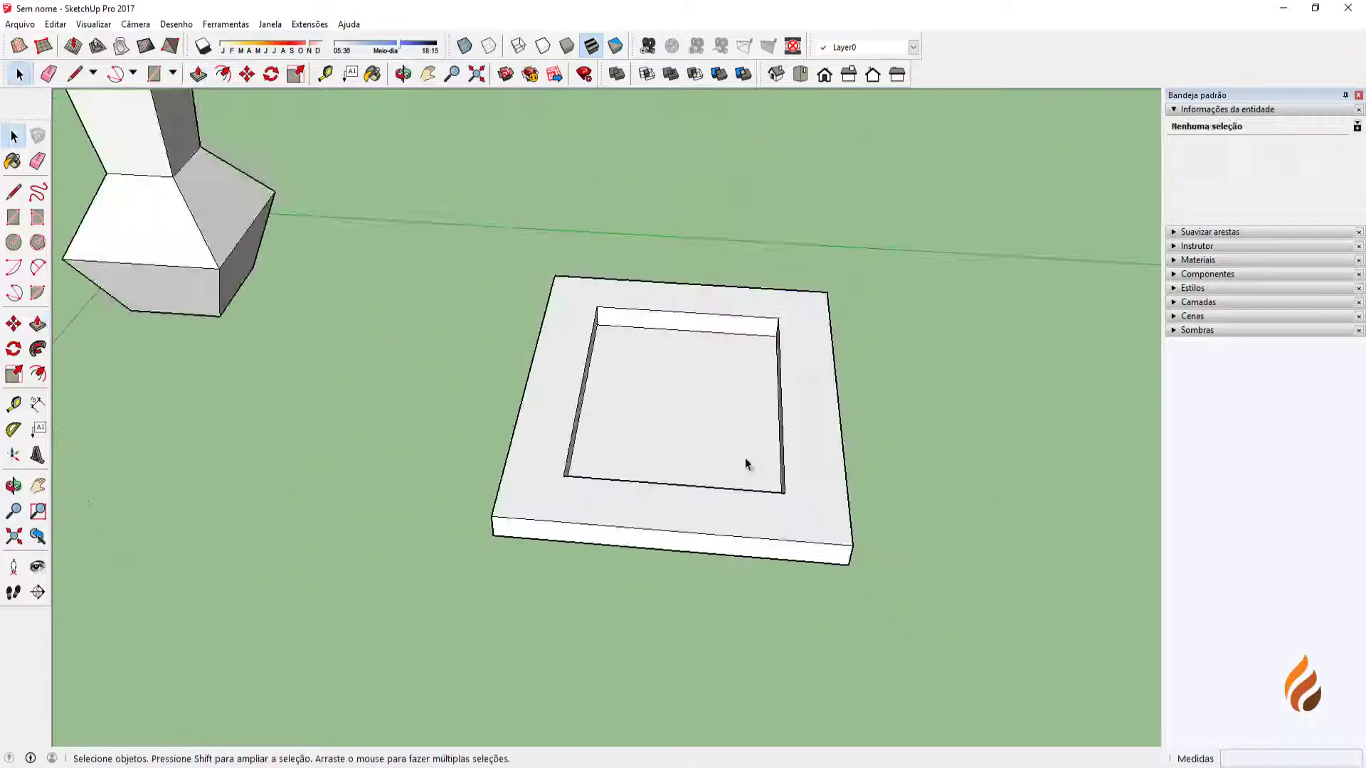
pyautogui.scroll(-2, 746, 464)
pyautogui.moveTo(525, 493); pyautogui.dragTo(545, 447, button='middle')
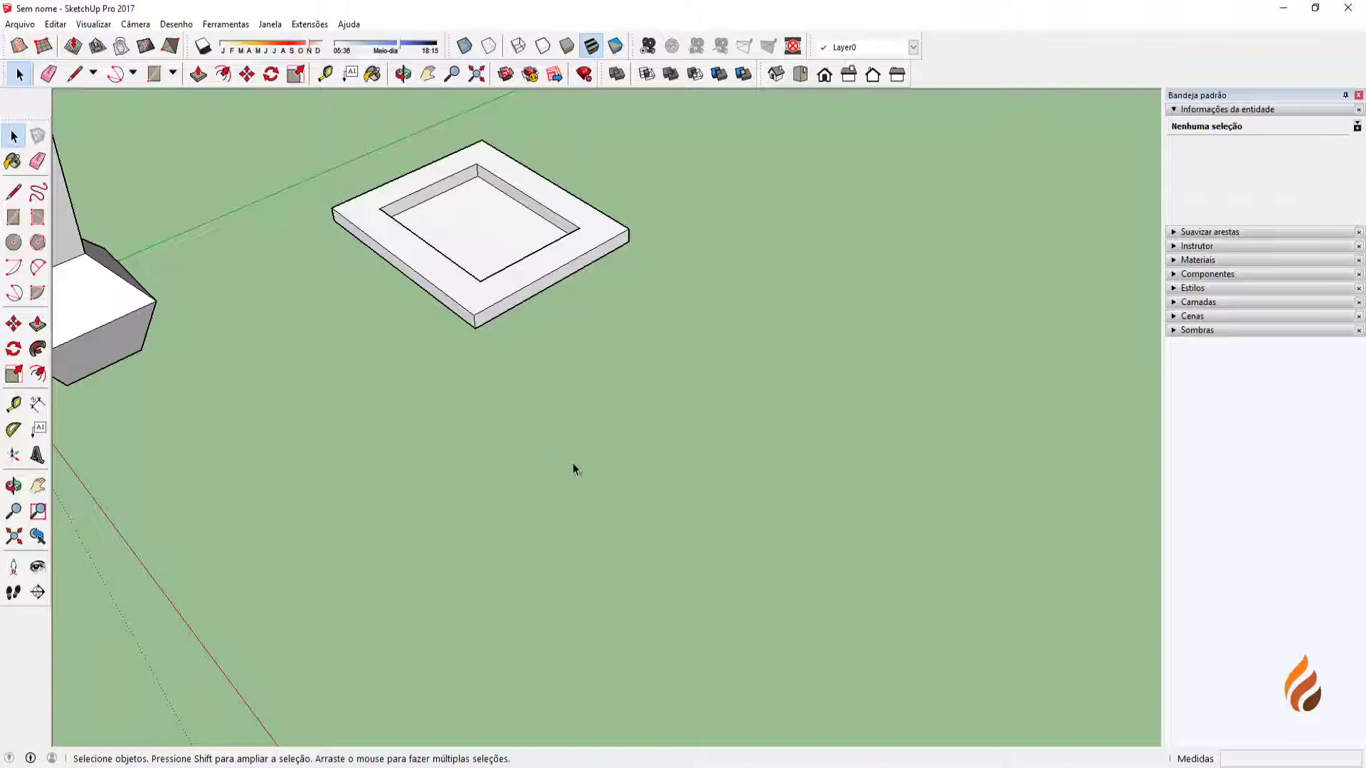
pyautogui.moveTo(481, 491); pyautogui.dragTo(417, 472, button='middle')
pyautogui.press('l')
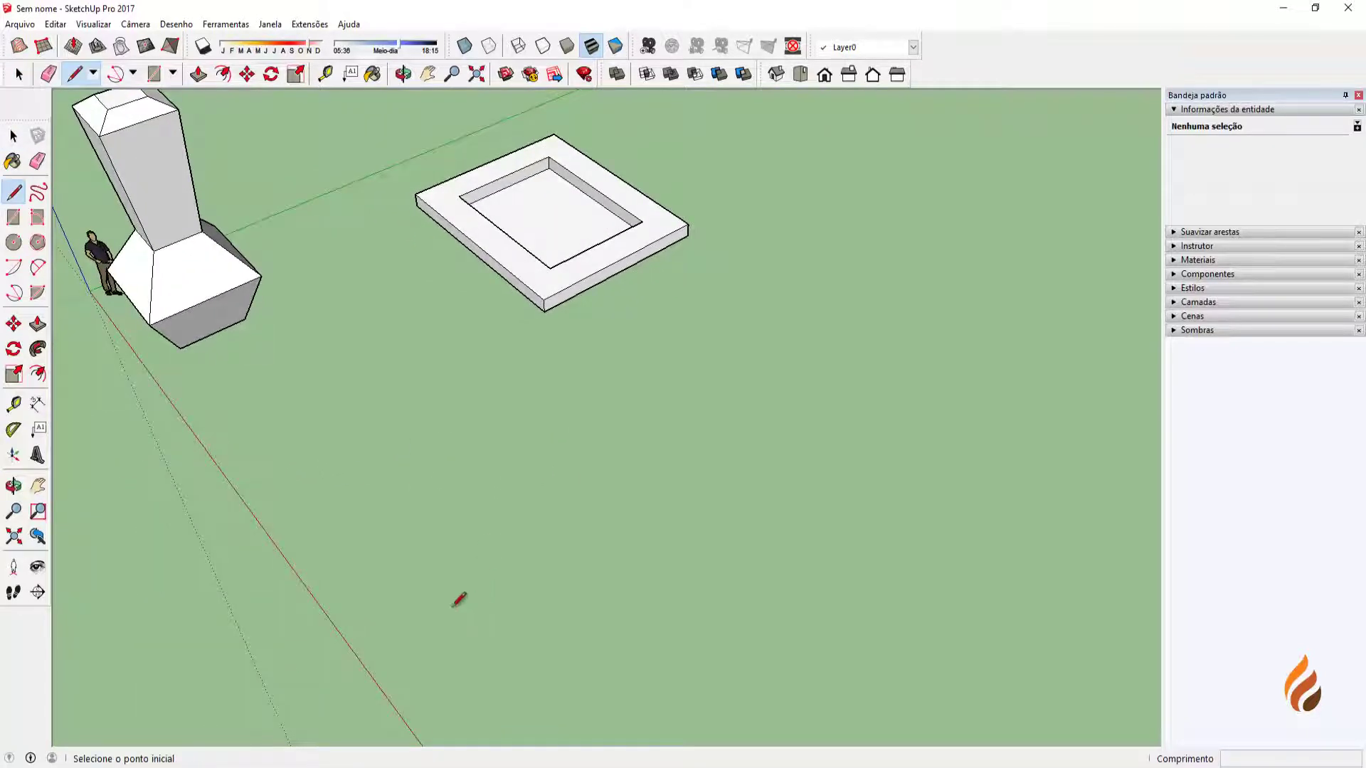
pyautogui.click(426, 665)
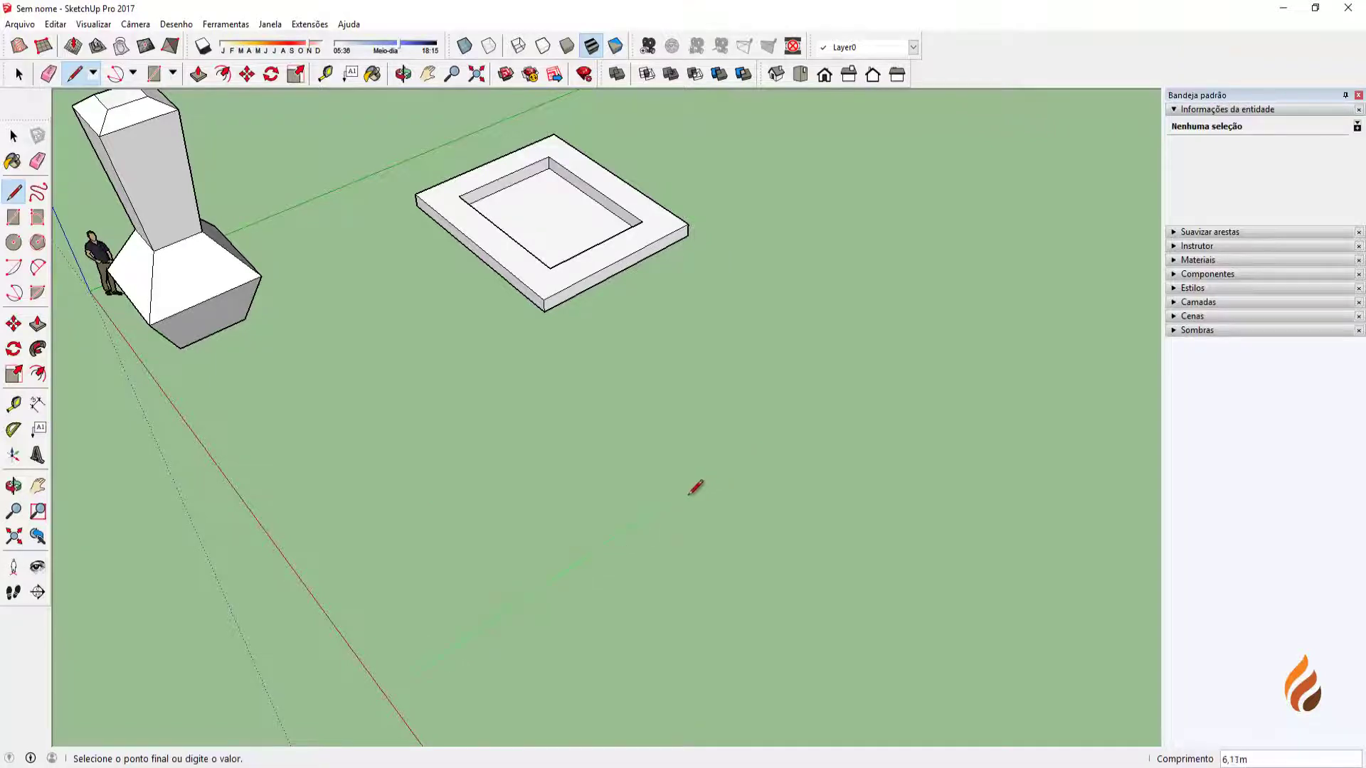
pyautogui.moveTo(695, 487); pyautogui.dragTo(716, 430, button='middle')
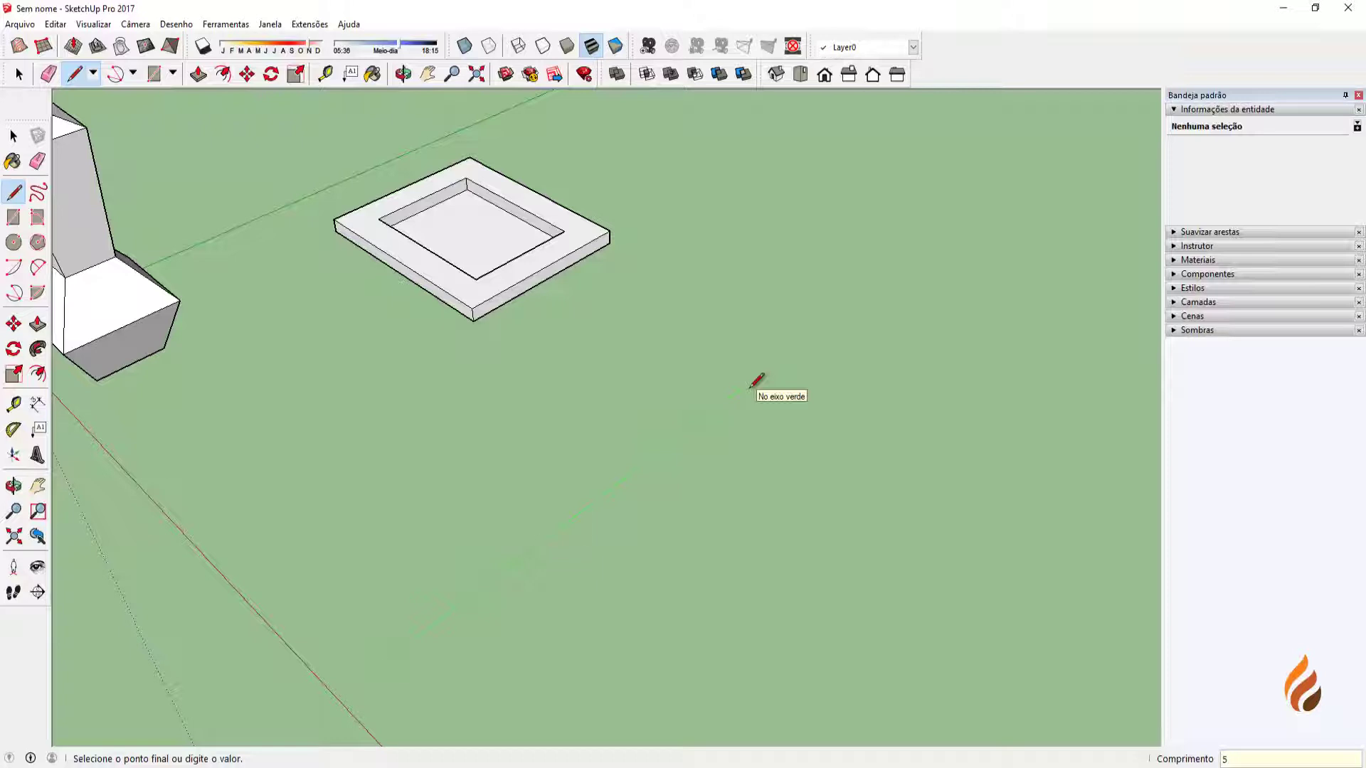
pyautogui.click(588, 506)
pyautogui.moveTo(641, 574); pyautogui.dragTo(645, 439, button='middle')
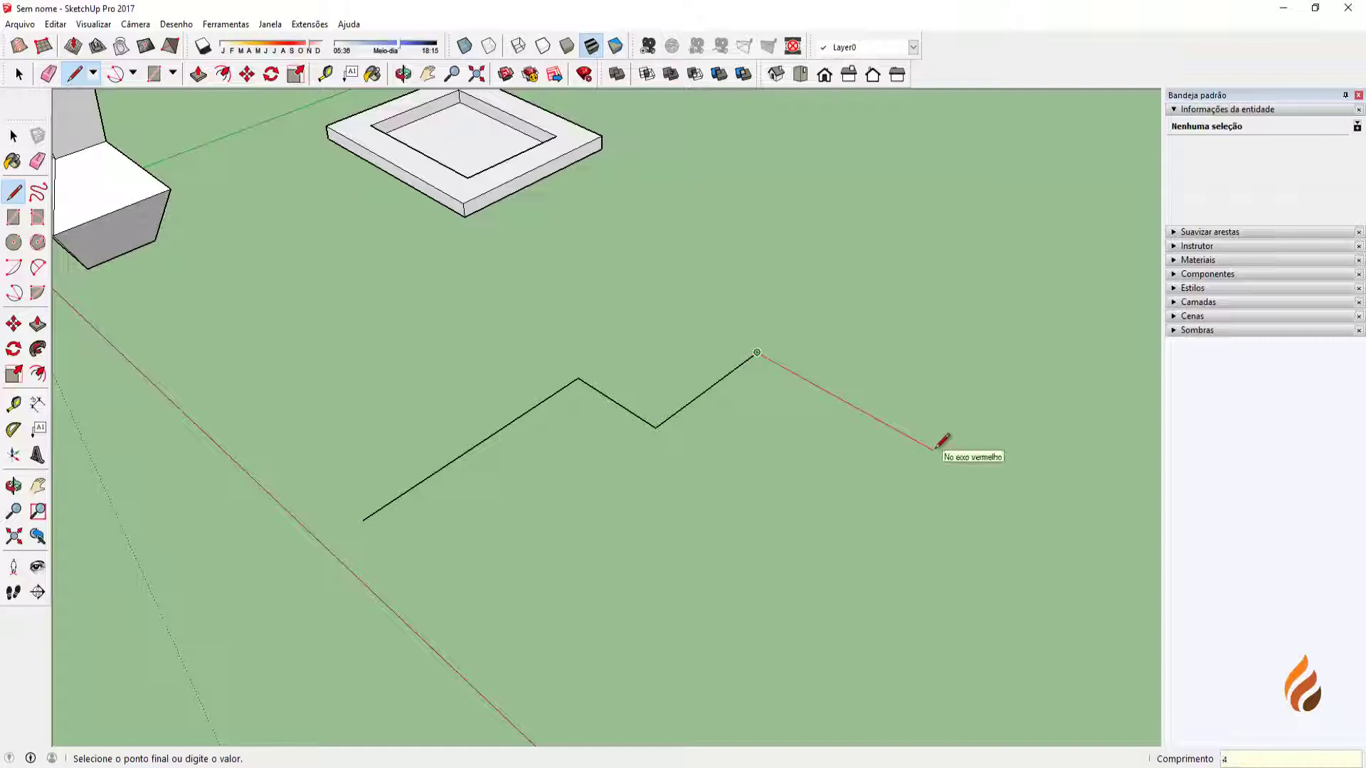
pyautogui.press('Return')
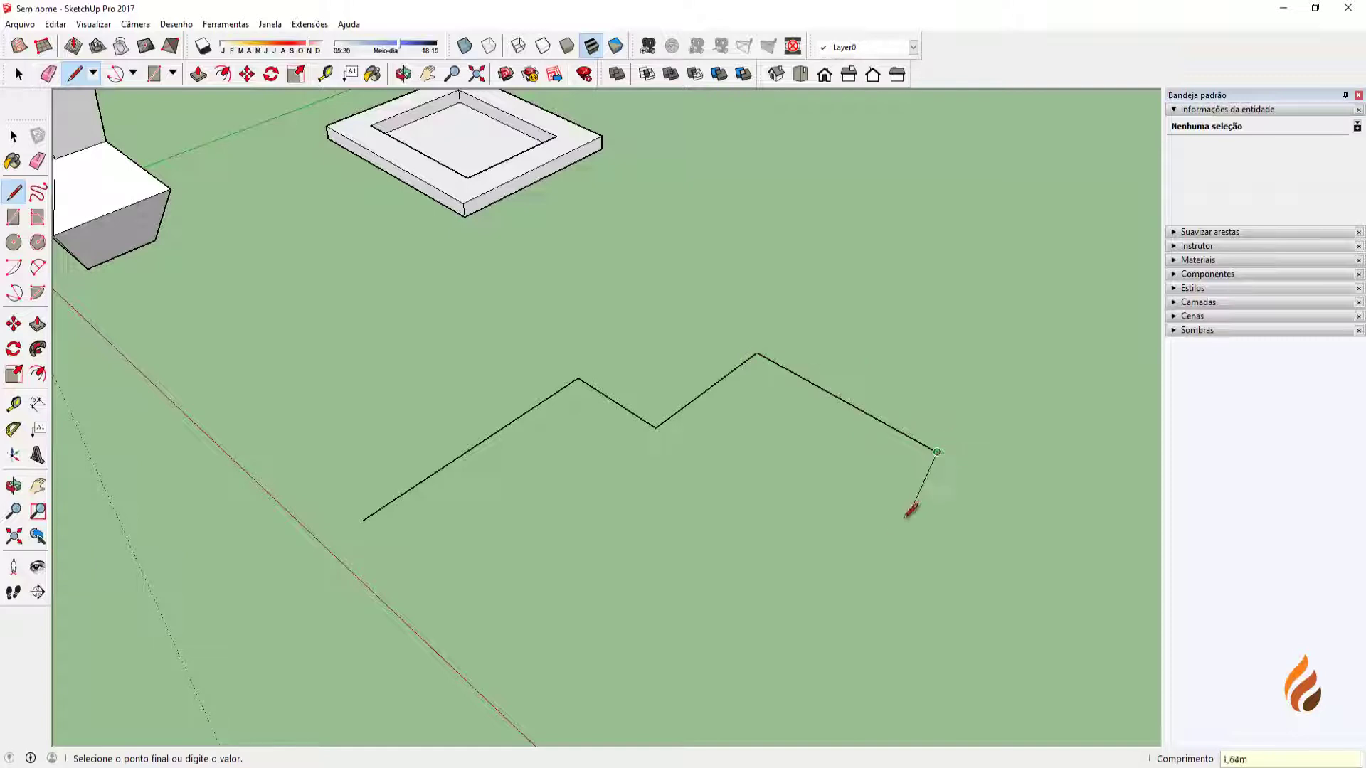
# Add a long green-axis edge aligned with the outline's starting point, and close the outline with a 6 m edge.
pyautogui.moveTo(697, 690); pyautogui.dragTo(740, 557, button='middle')
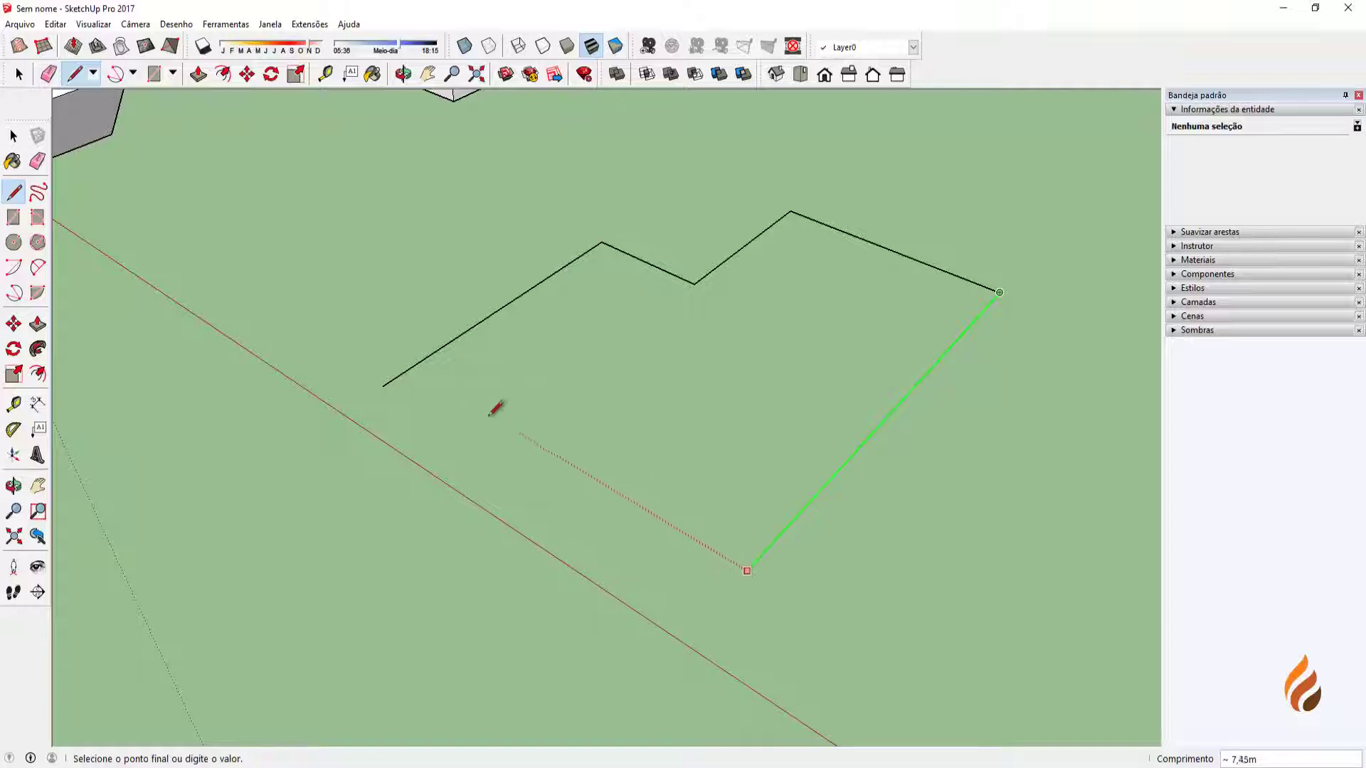
pyautogui.click(384, 385)
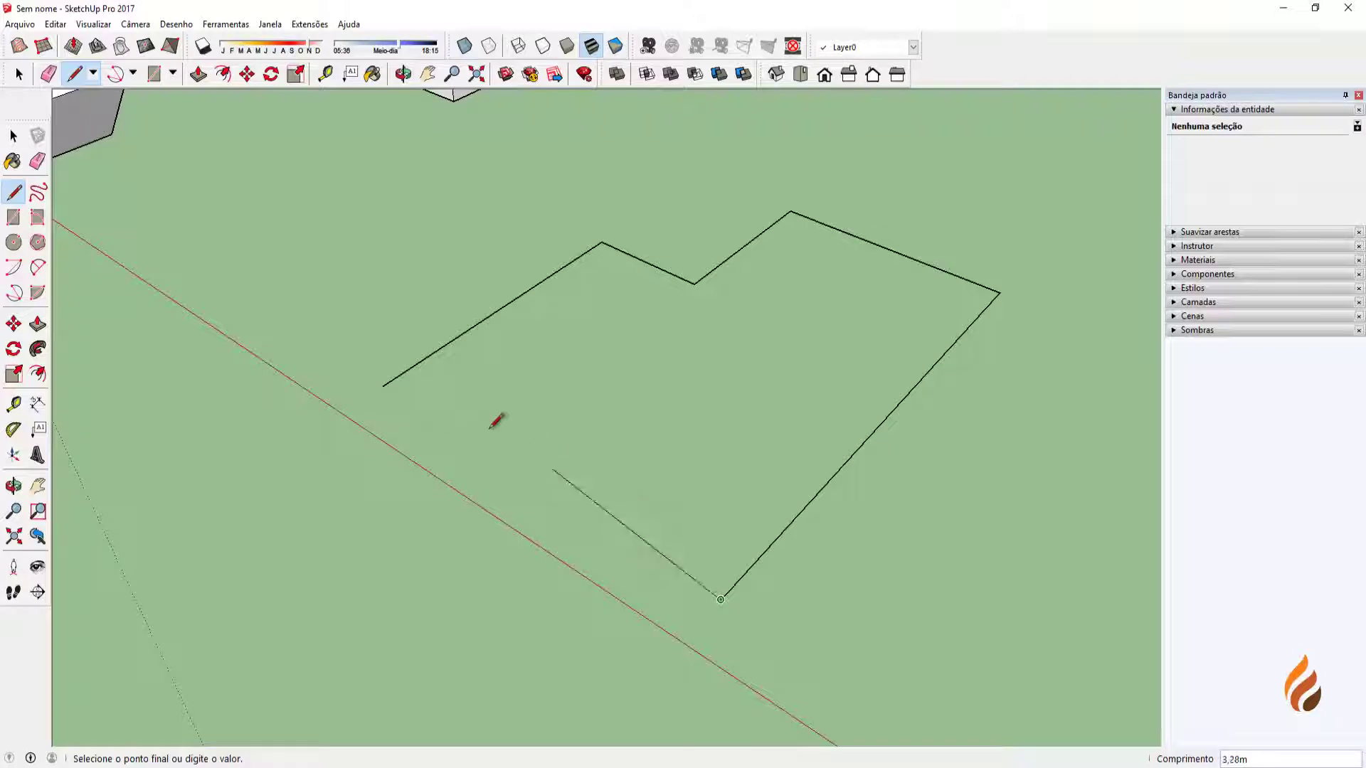
pyautogui.click(383, 386)
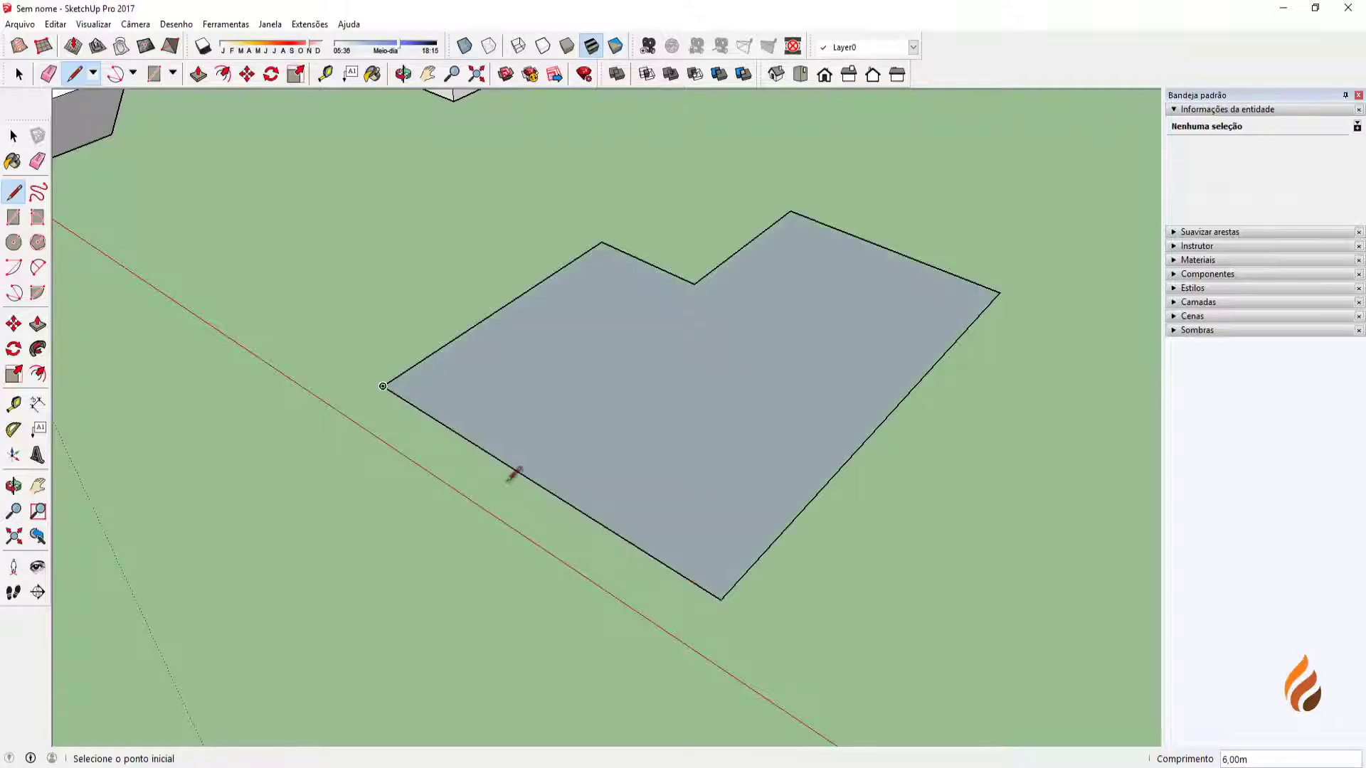
# Reverse the stepped outline's face so its white front side points up, and clear the selection.
pyautogui.press('space')
pyautogui.click(625, 455)
pyautogui.moveTo(624, 455); pyautogui.dragTo(741, 469, button='middle')
pyautogui.scroll(2, 763, 333)
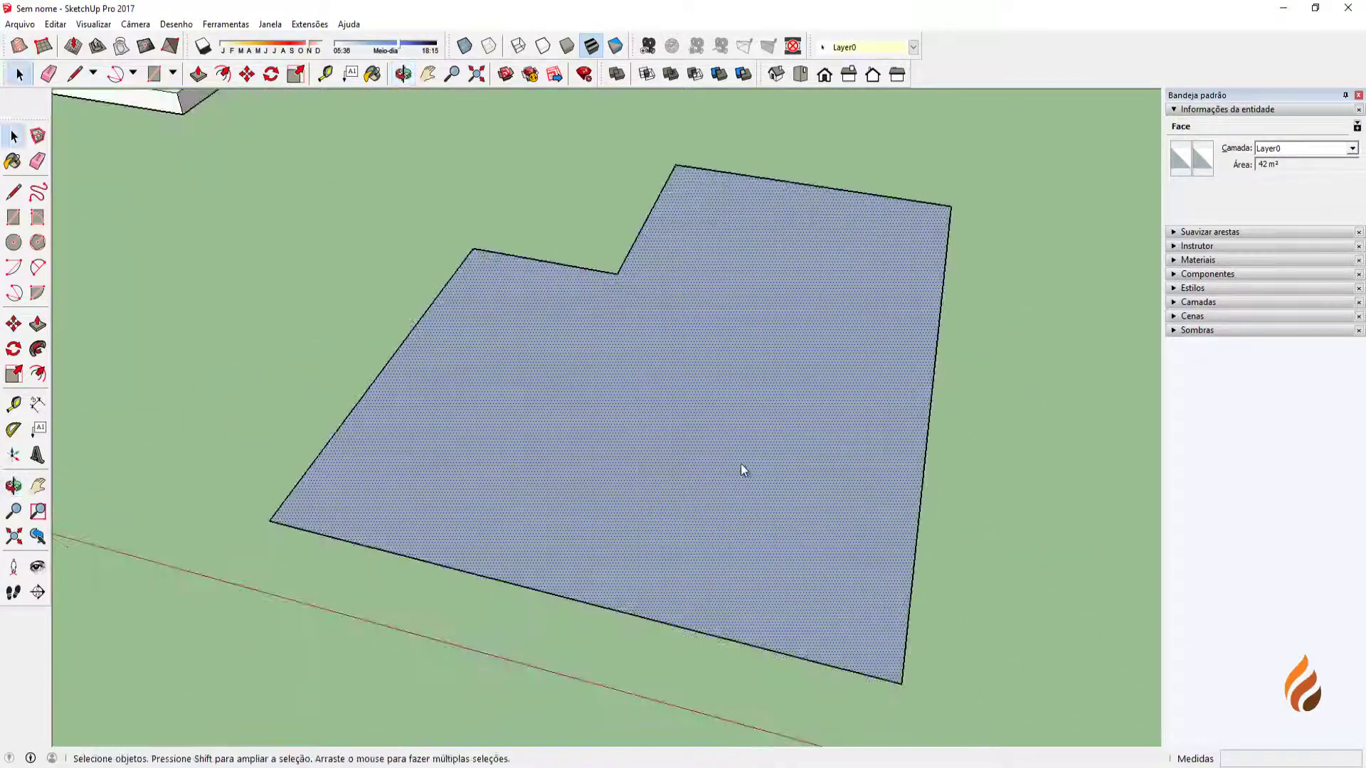
pyautogui.rightClick(742, 468)
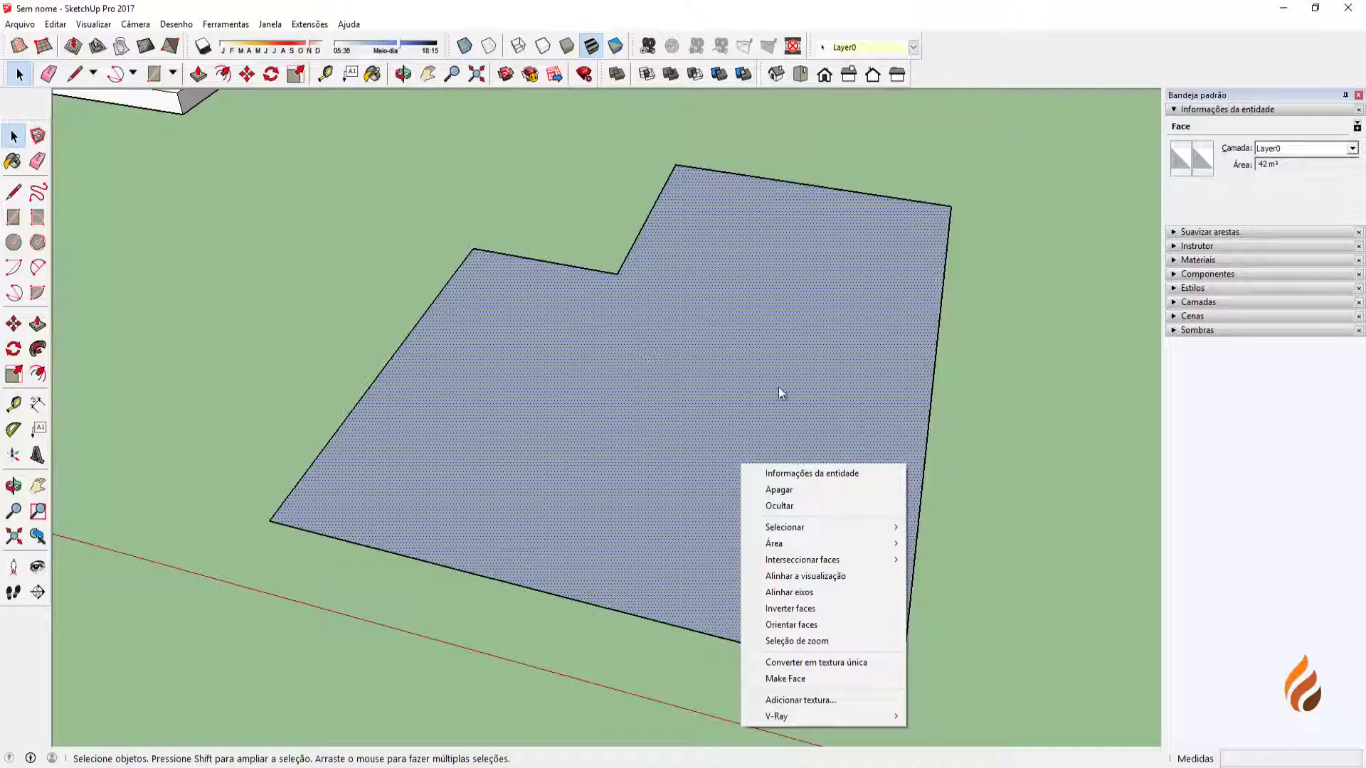
pyautogui.click(798, 609)
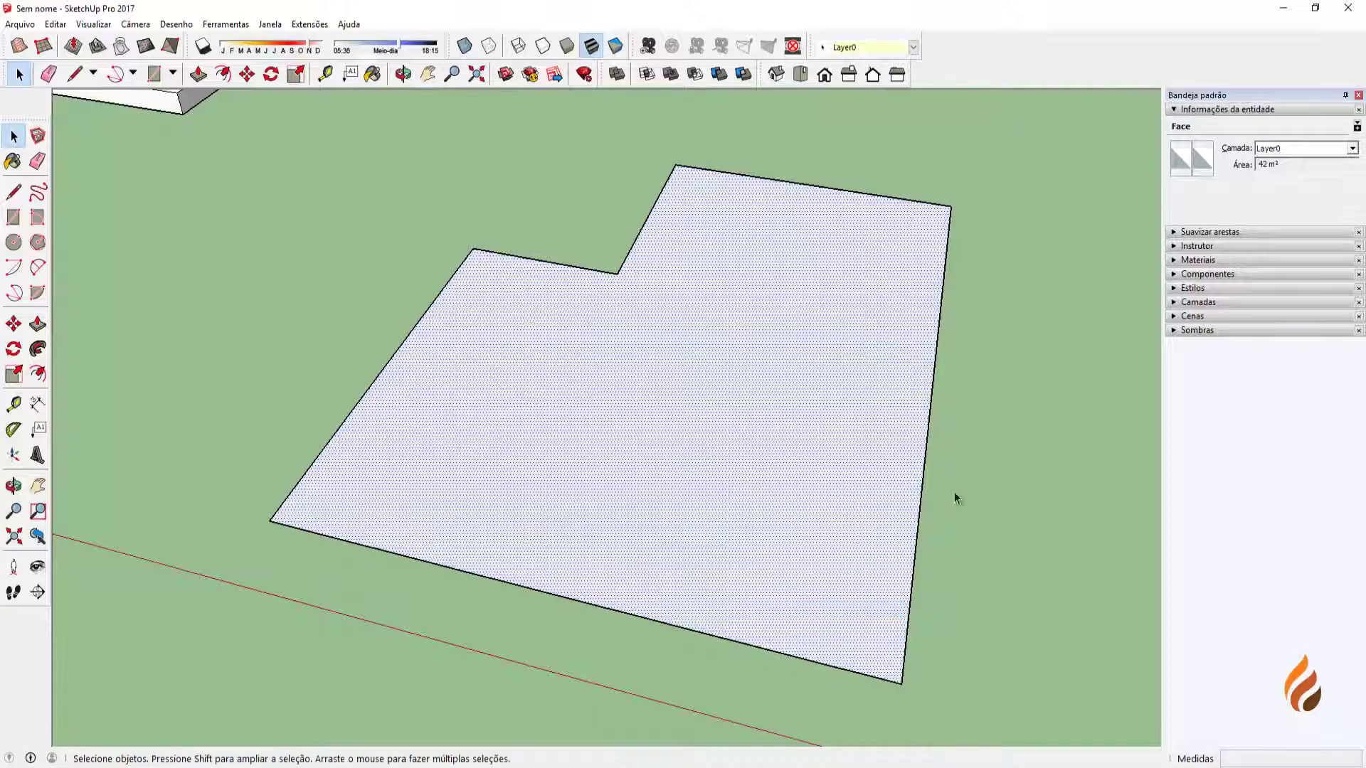
pyautogui.click(954, 492)
# Offset the stepped face's edges 0.15 m inward to form a thin wall outline.
pyautogui.moveTo(712, 482); pyautogui.dragTo(537, 403, button='middle')
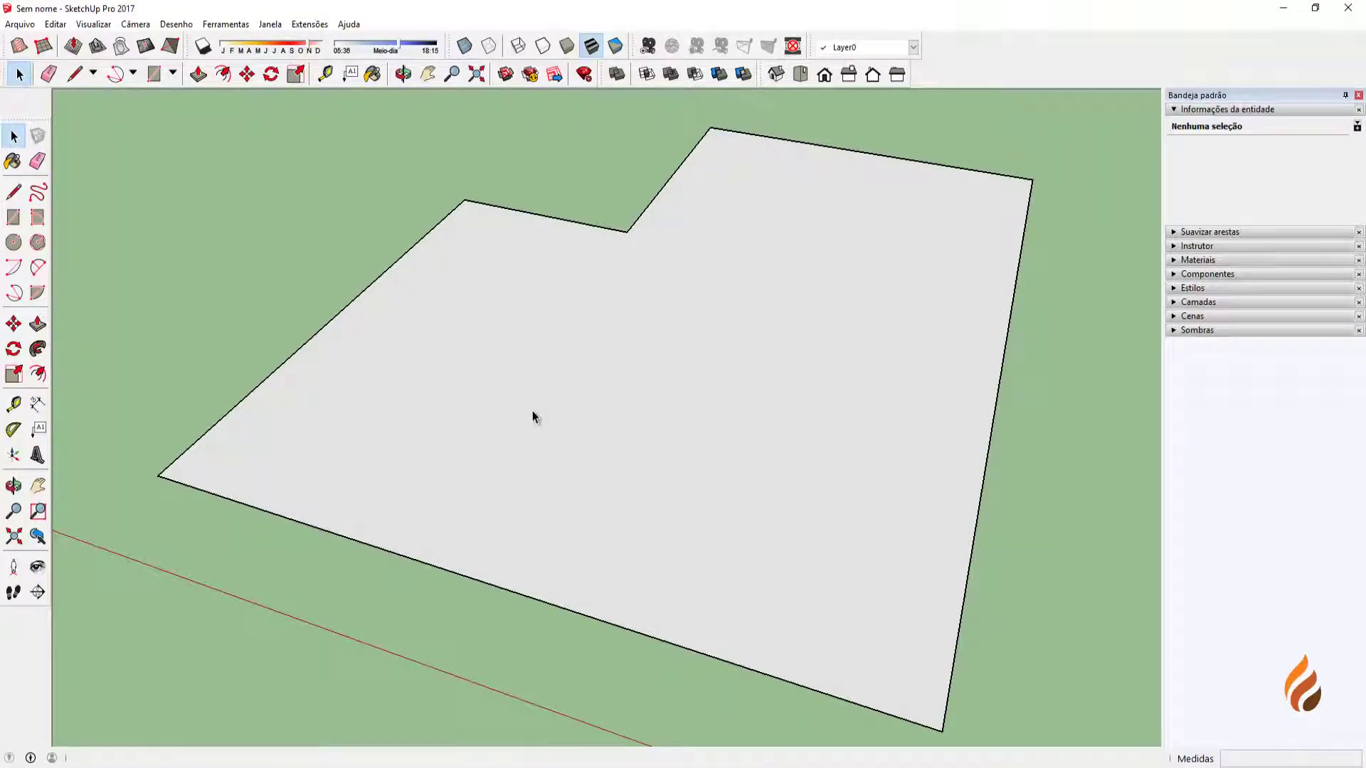
pyautogui.moveTo(451, 445); pyautogui.dragTo(492, 412, button='middle')
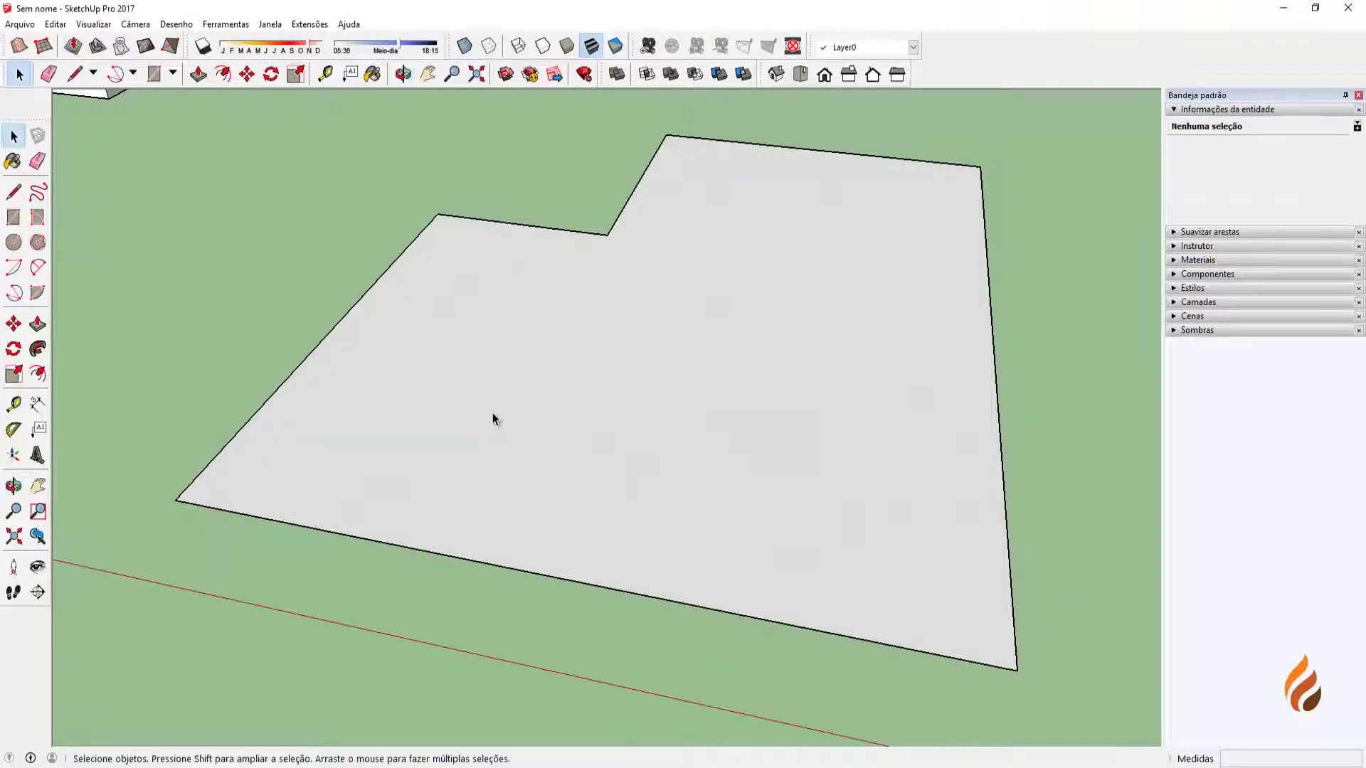
pyautogui.click(538, 401)
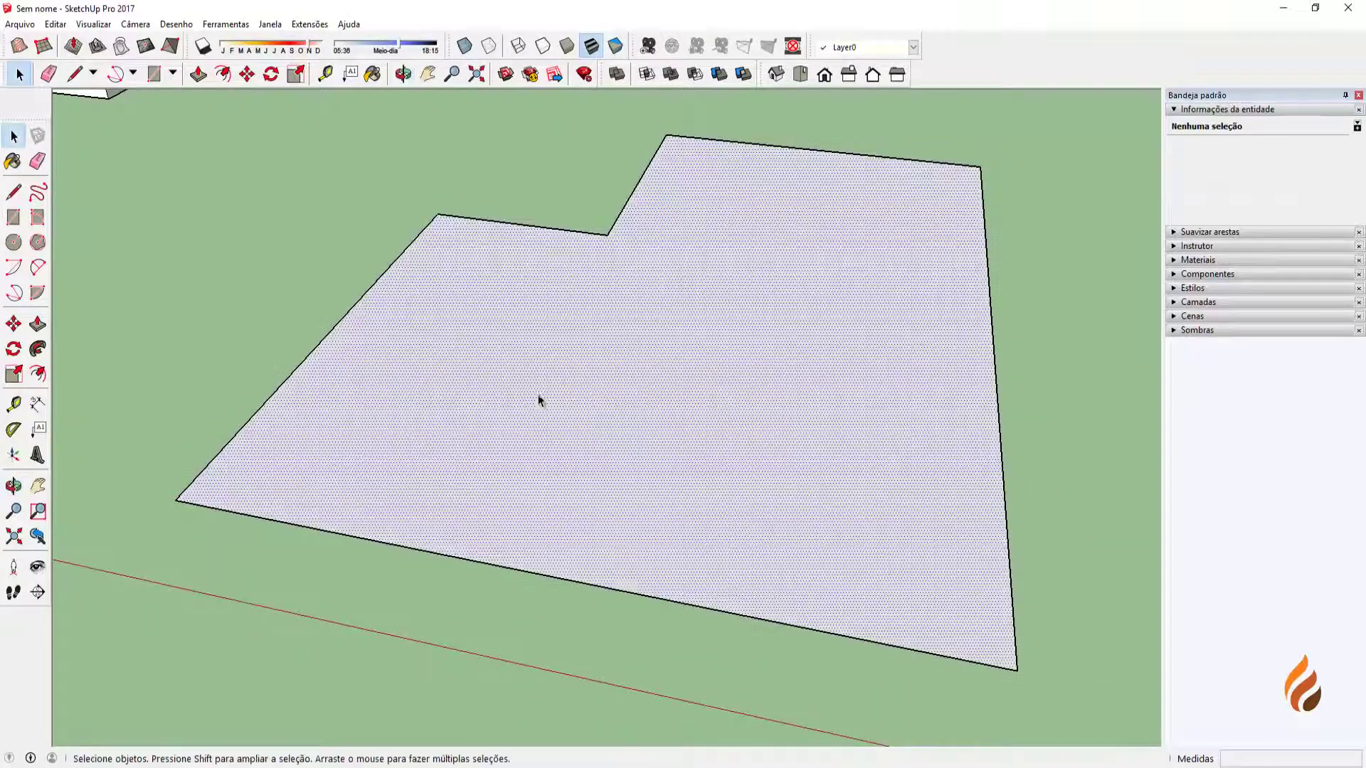
pyautogui.click(39, 376)
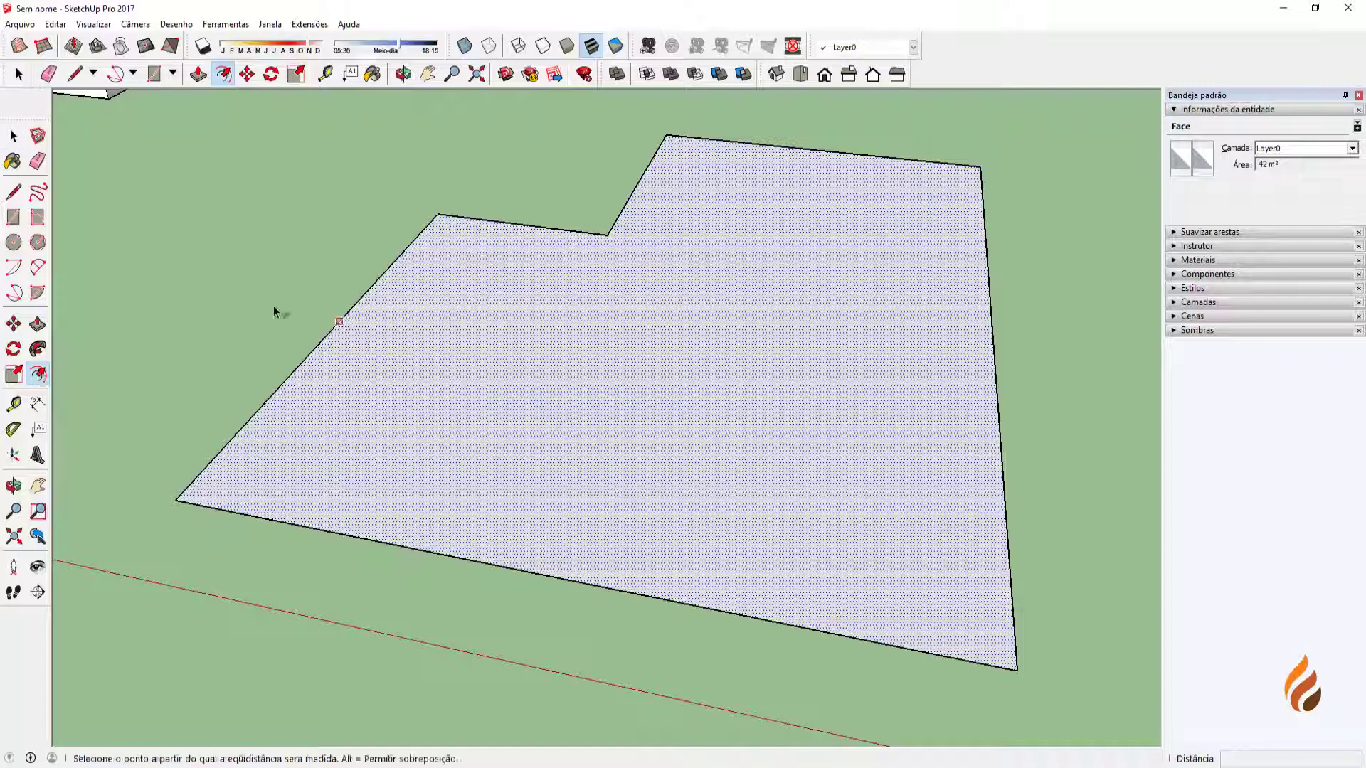
pyautogui.click(390, 394)
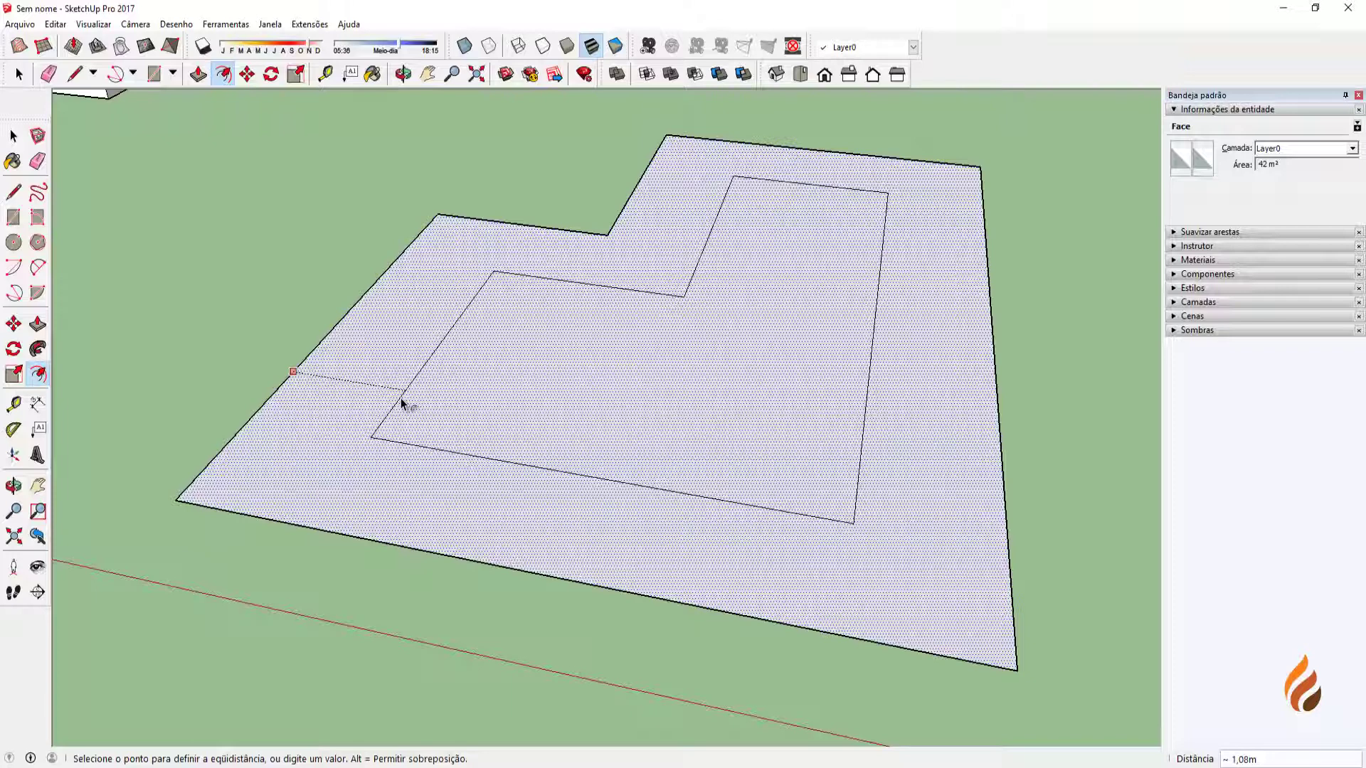
pyautogui.press('Return')
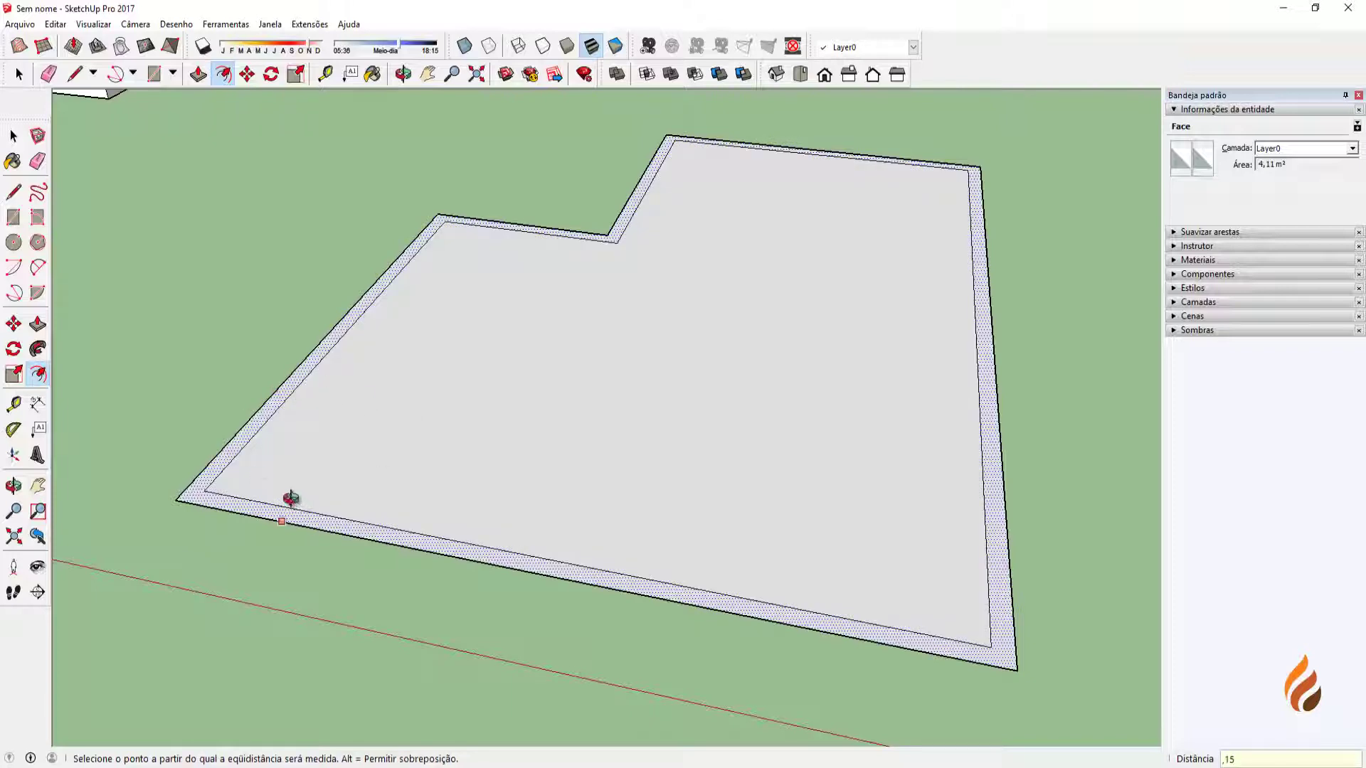
# Push/pull the thin wall outline up 2.80 m to raise the room's walls.
pyautogui.moveTo(291, 498); pyautogui.dragTo(215, 402, button='middle')
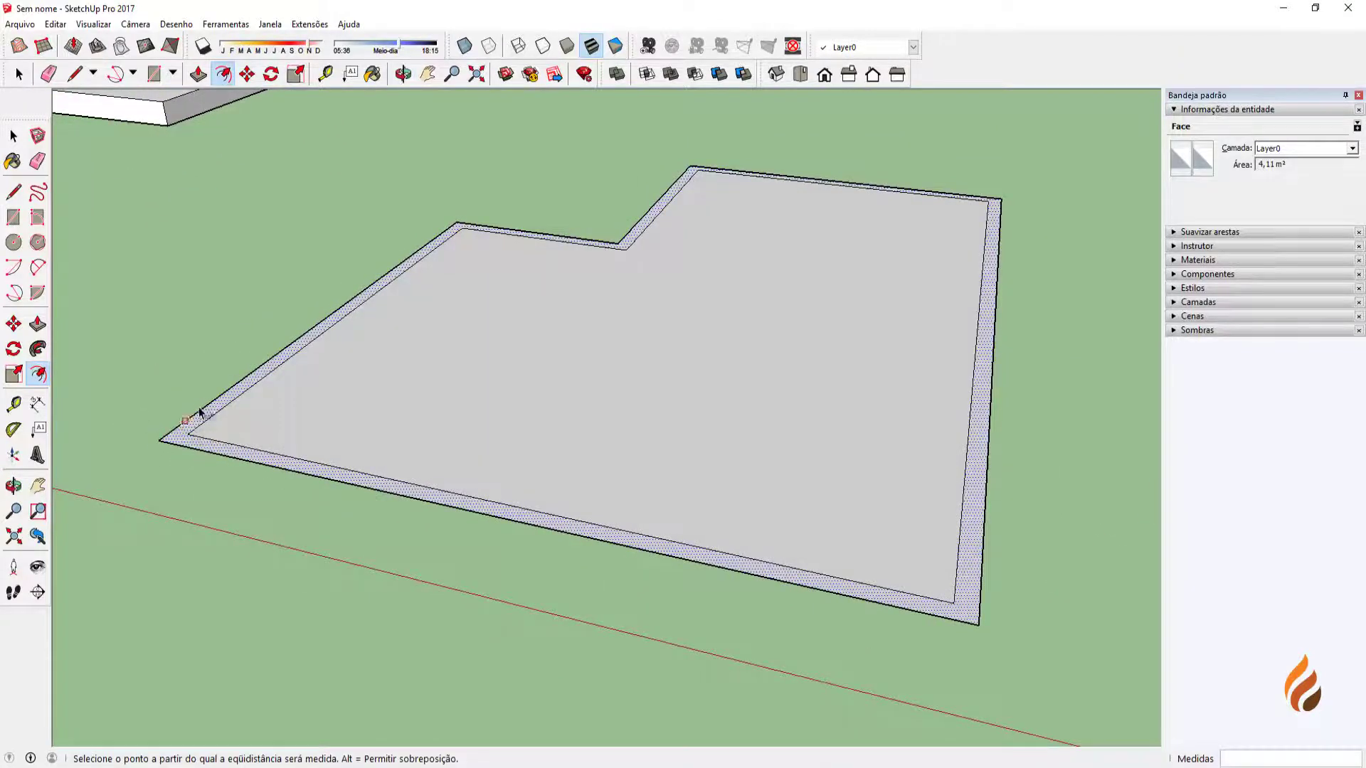
pyautogui.click(38, 324)
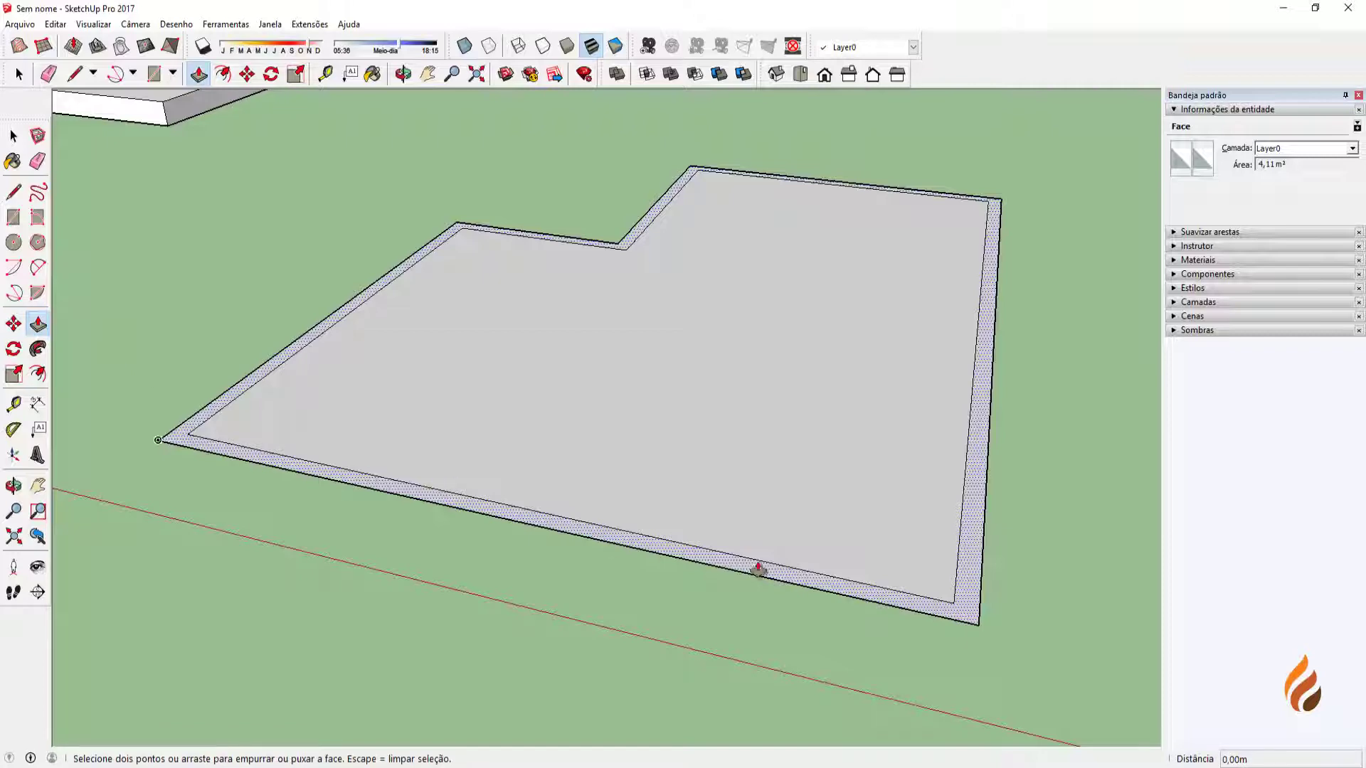
pyautogui.click(959, 587)
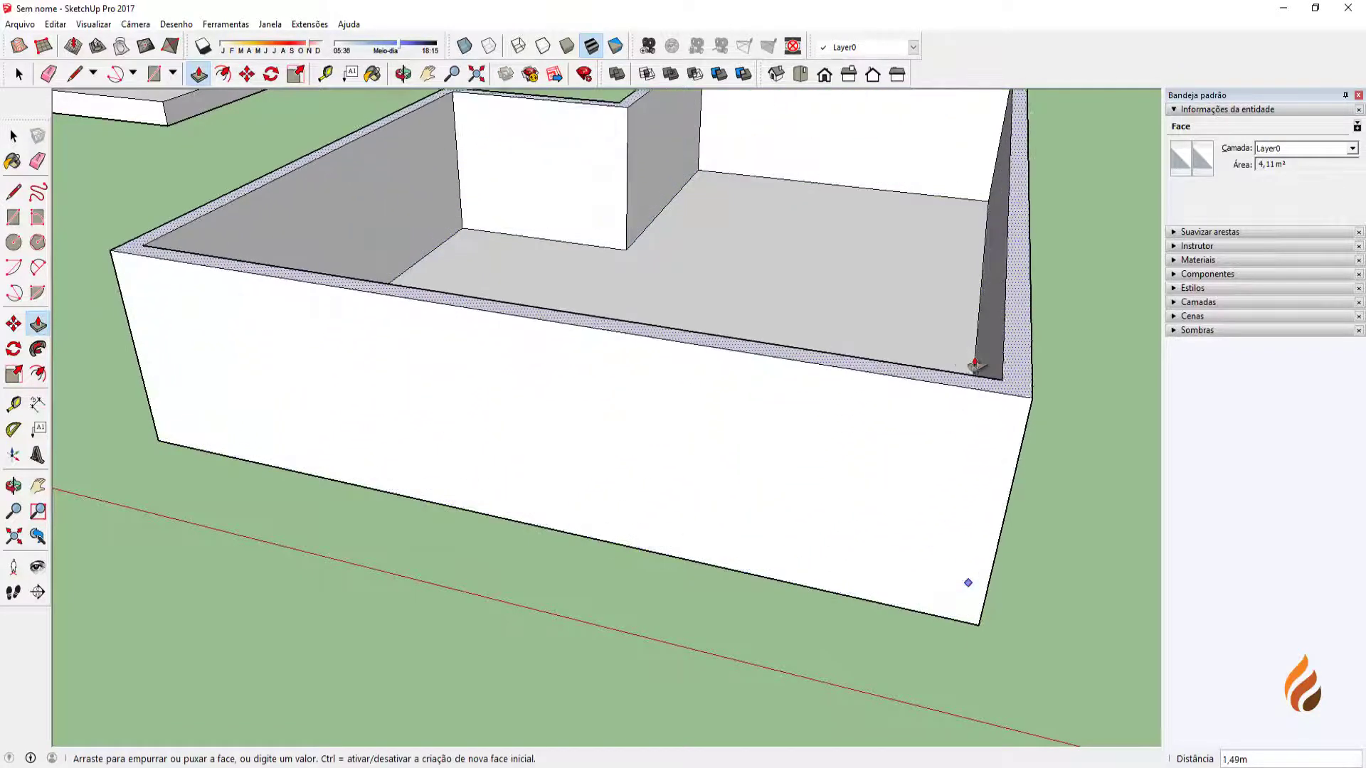
pyautogui.moveTo(975, 363); pyautogui.dragTo(878, 442, button='middle')
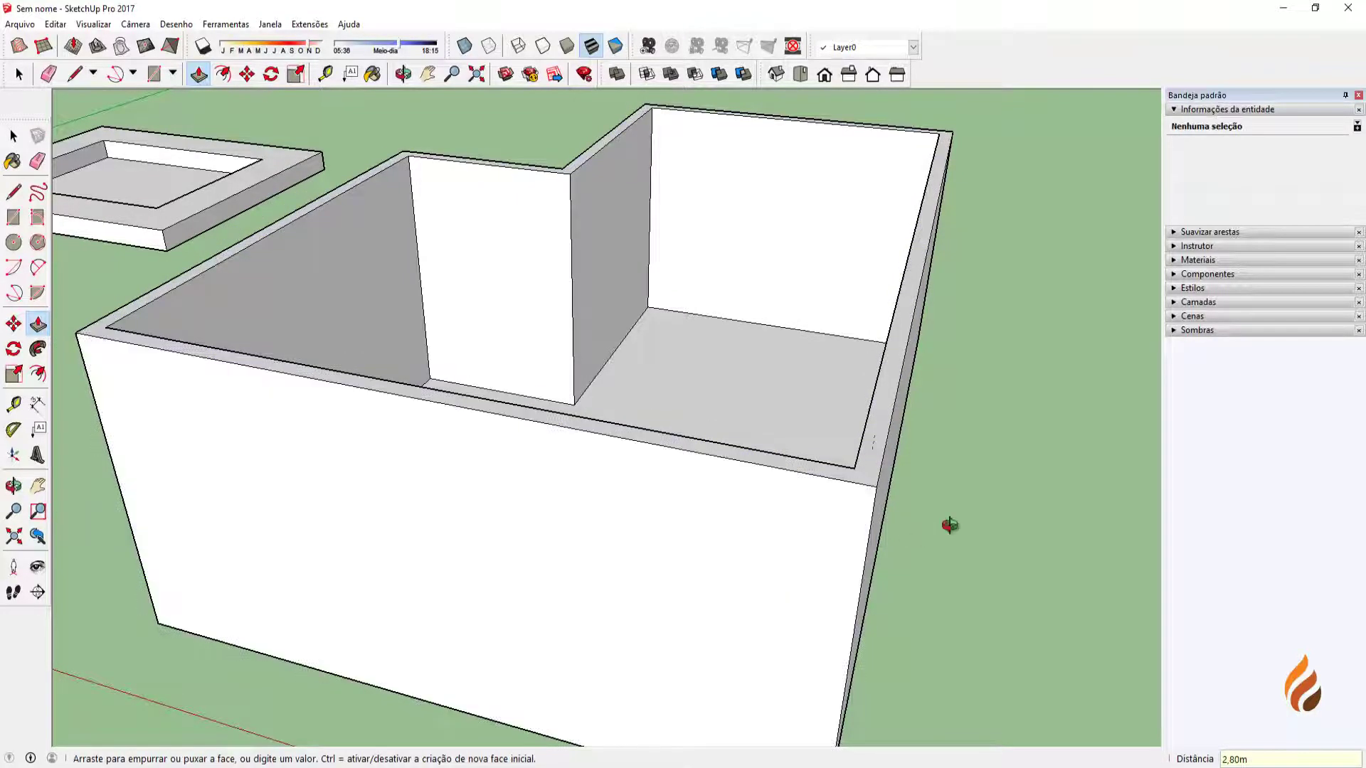
pyautogui.moveTo(951, 525); pyautogui.dragTo(759, 430, button='middle')
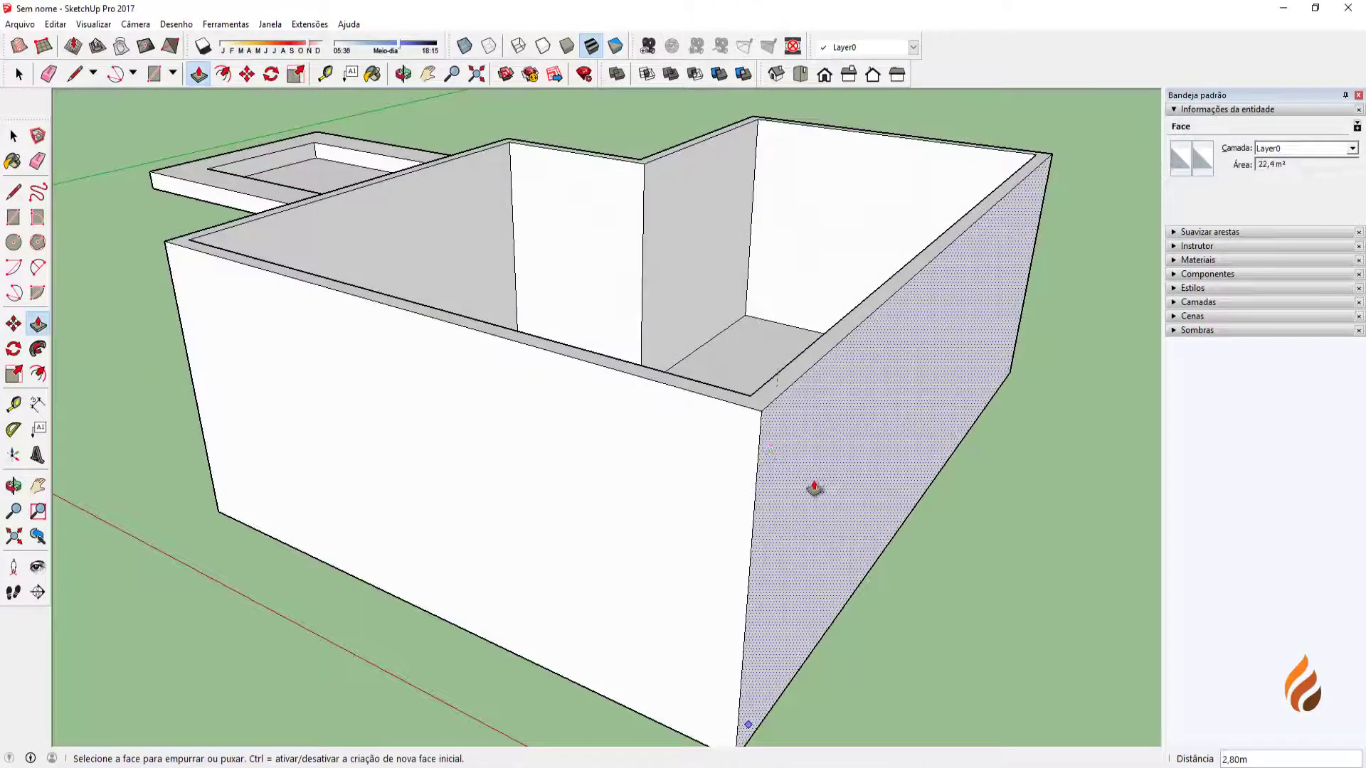
pyautogui.moveTo(926, 410); pyautogui.dragTo(610, 465, button='middle')
pyautogui.press('space')
# Examine the room's floor, inner corners and wall bases from several angles.
pyautogui.scroll(-3, 715, 398)
pyautogui.scroll(6, 672, 373)
pyautogui.scroll(1, 674, 412)
pyautogui.scroll(2, 628, 451)
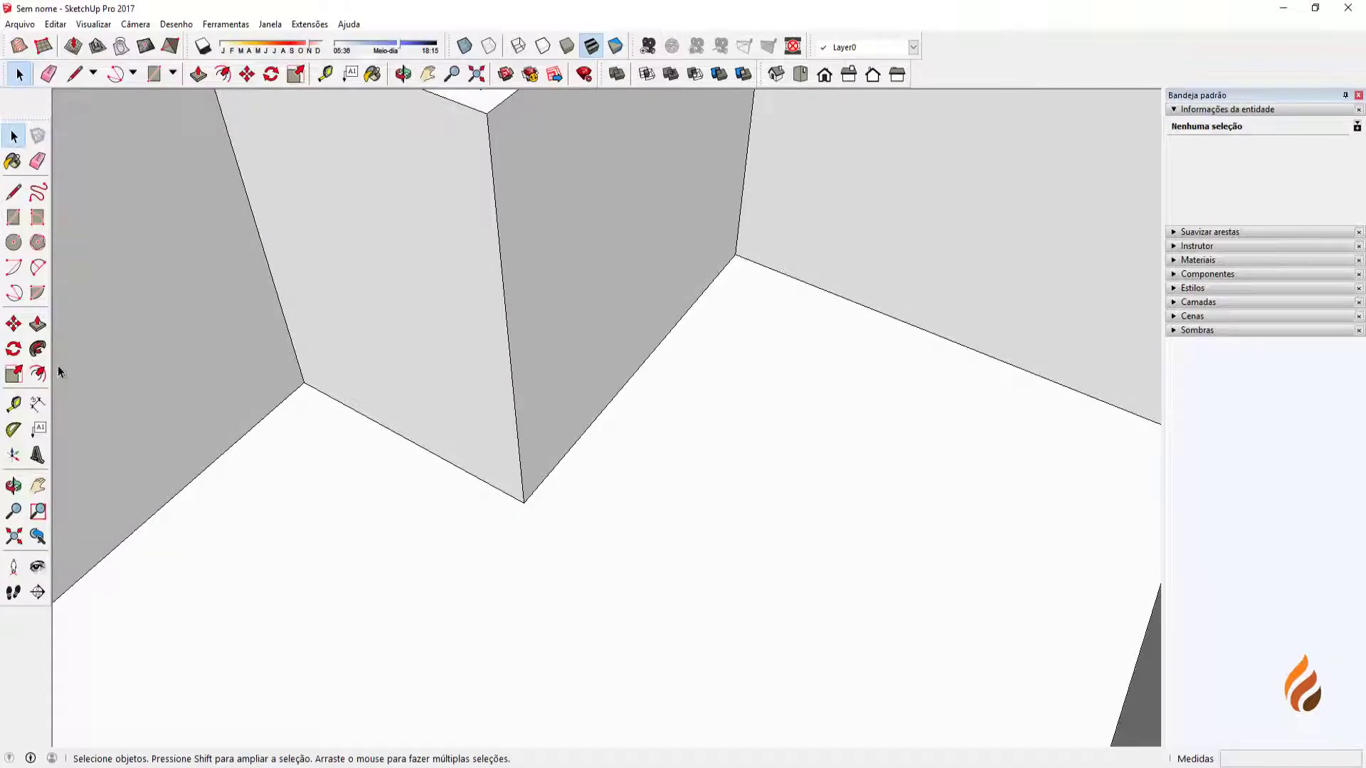
pyautogui.scroll(-4, 558, 436)
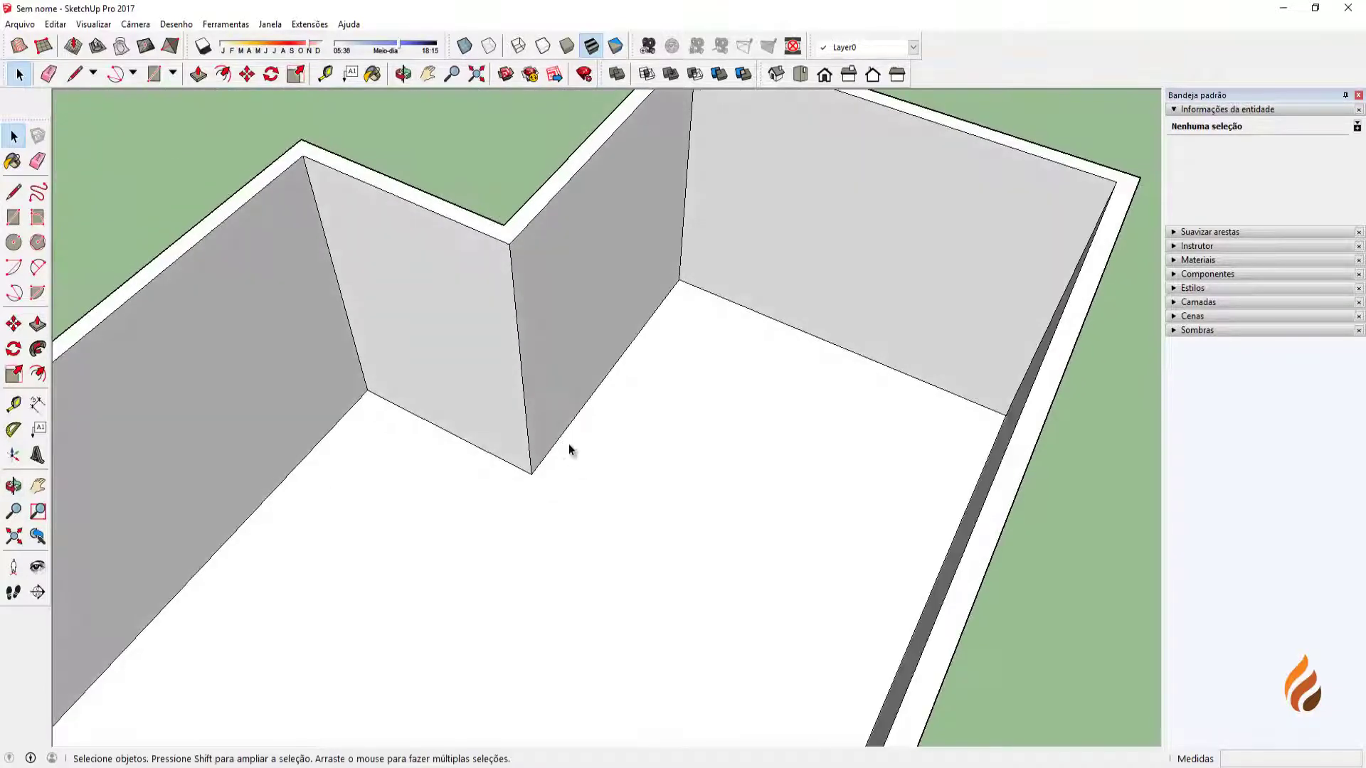
pyautogui.scroll(1, 569, 447)
pyautogui.scroll(-2, 868, 412)
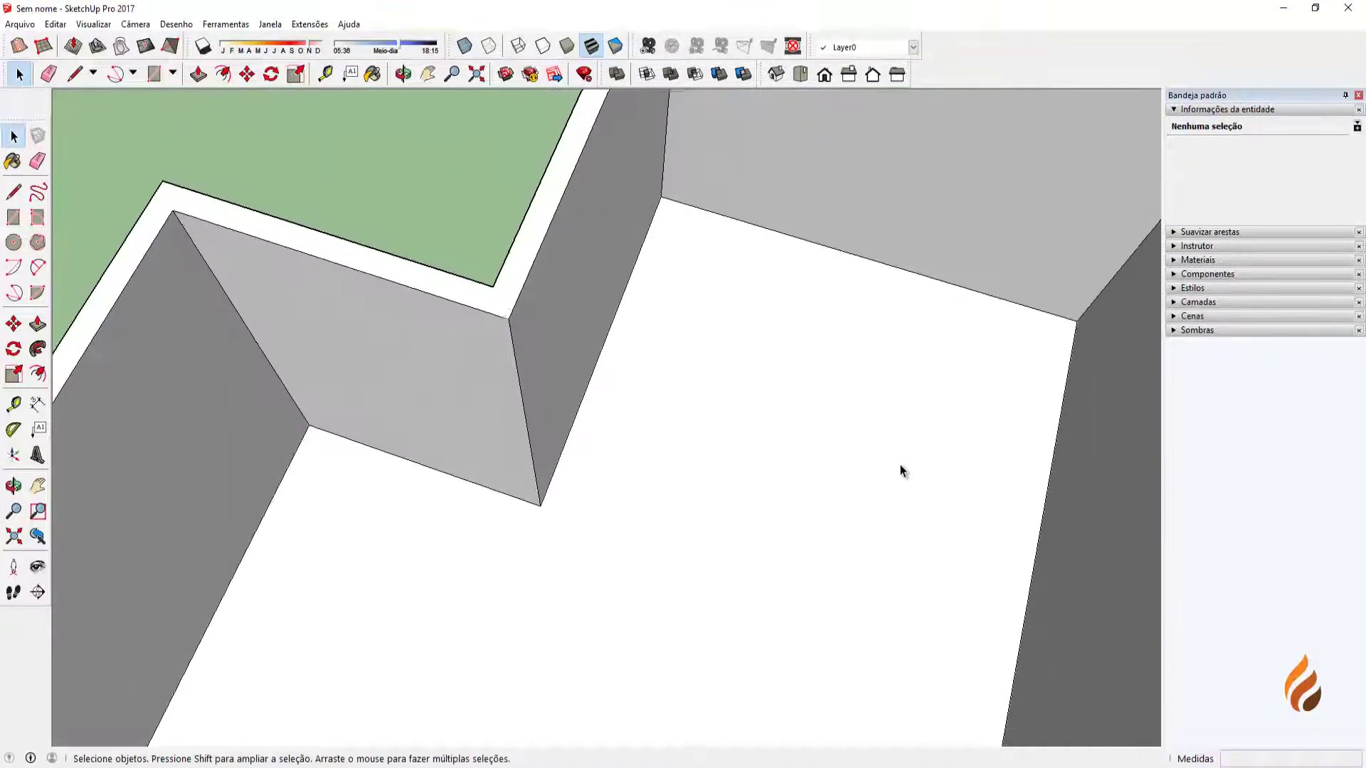
pyautogui.moveTo(899, 464); pyautogui.dragTo(860, 583, button='middle')
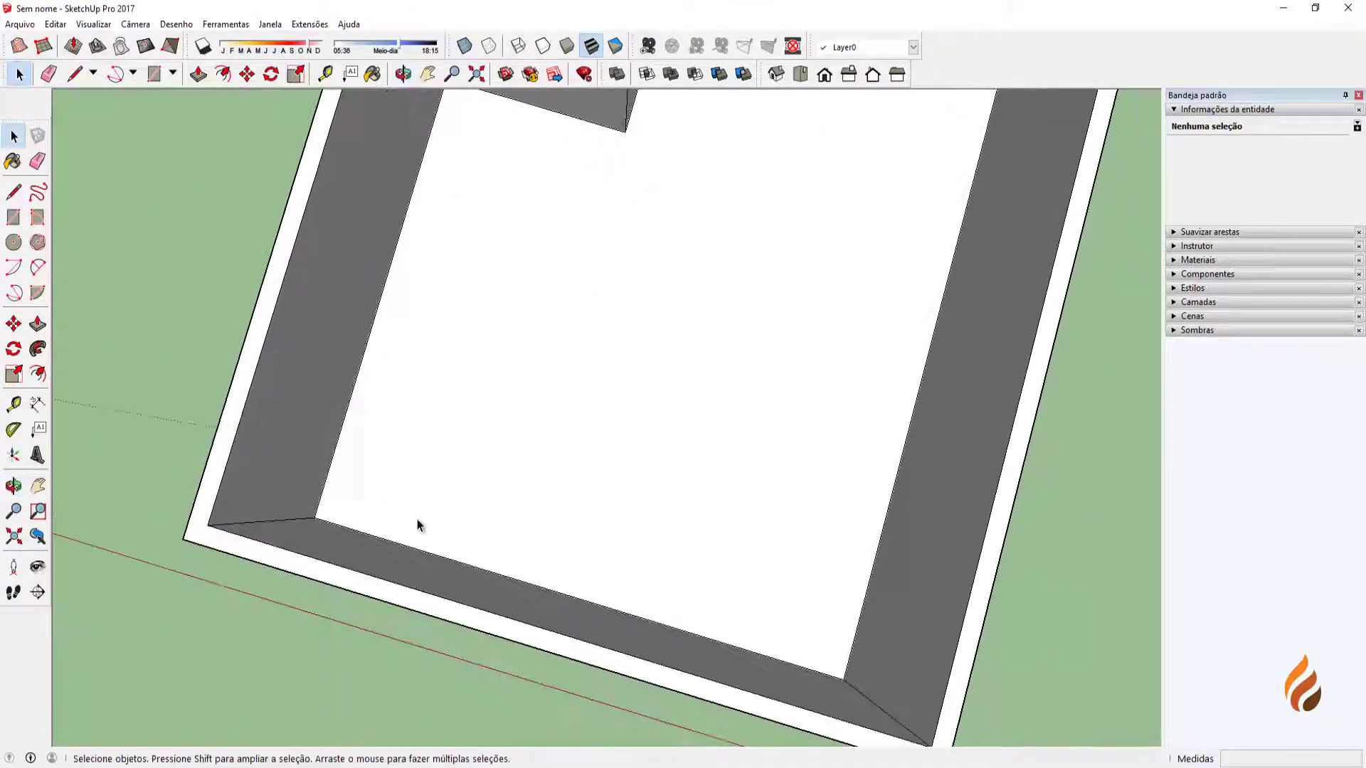
pyautogui.moveTo(681, 185); pyautogui.dragTo(620, 234, button='middle')
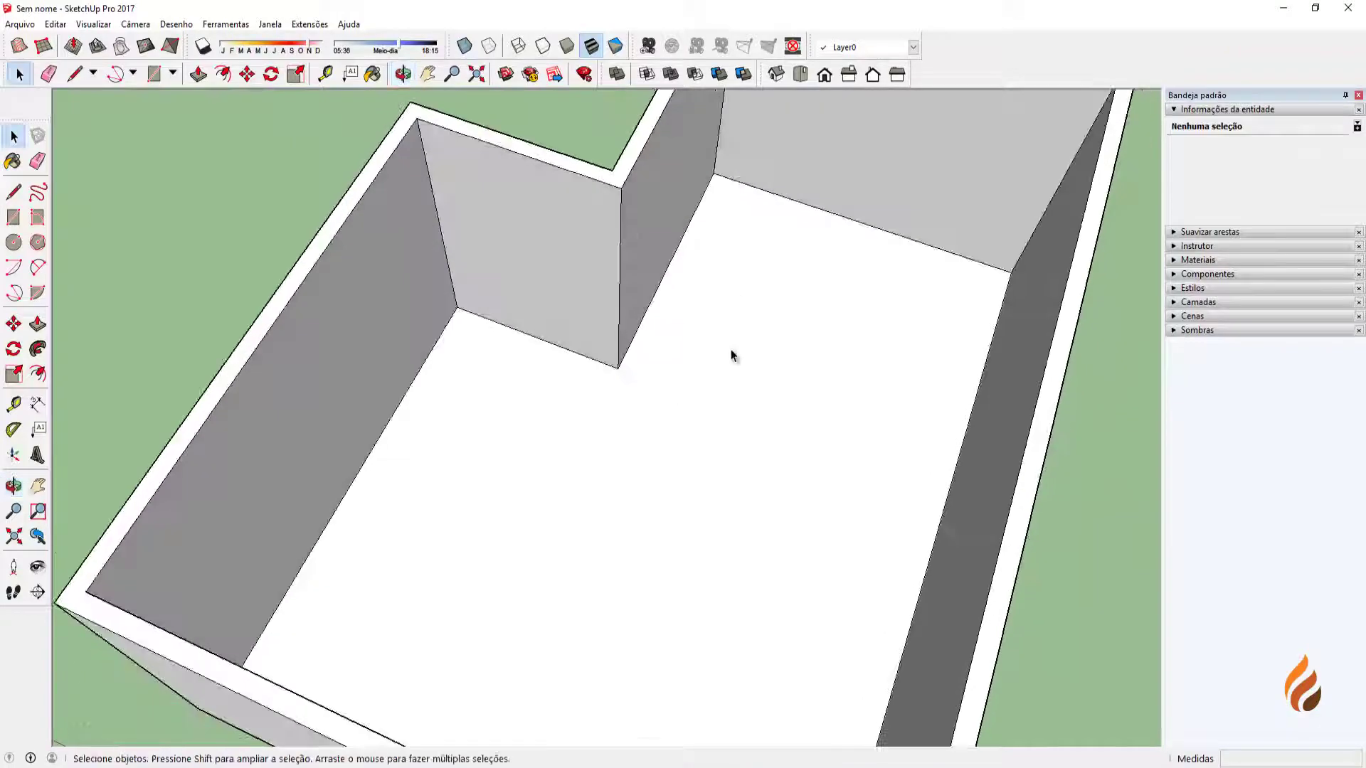
# Offset the floor face's edges 0.02 m inward to form a thin baseboard strip along the walls.
pyautogui.click(733, 355)
pyautogui.scroll(2, 735, 357)
pyautogui.moveTo(735, 358); pyautogui.dragTo(663, 367, button='middle')
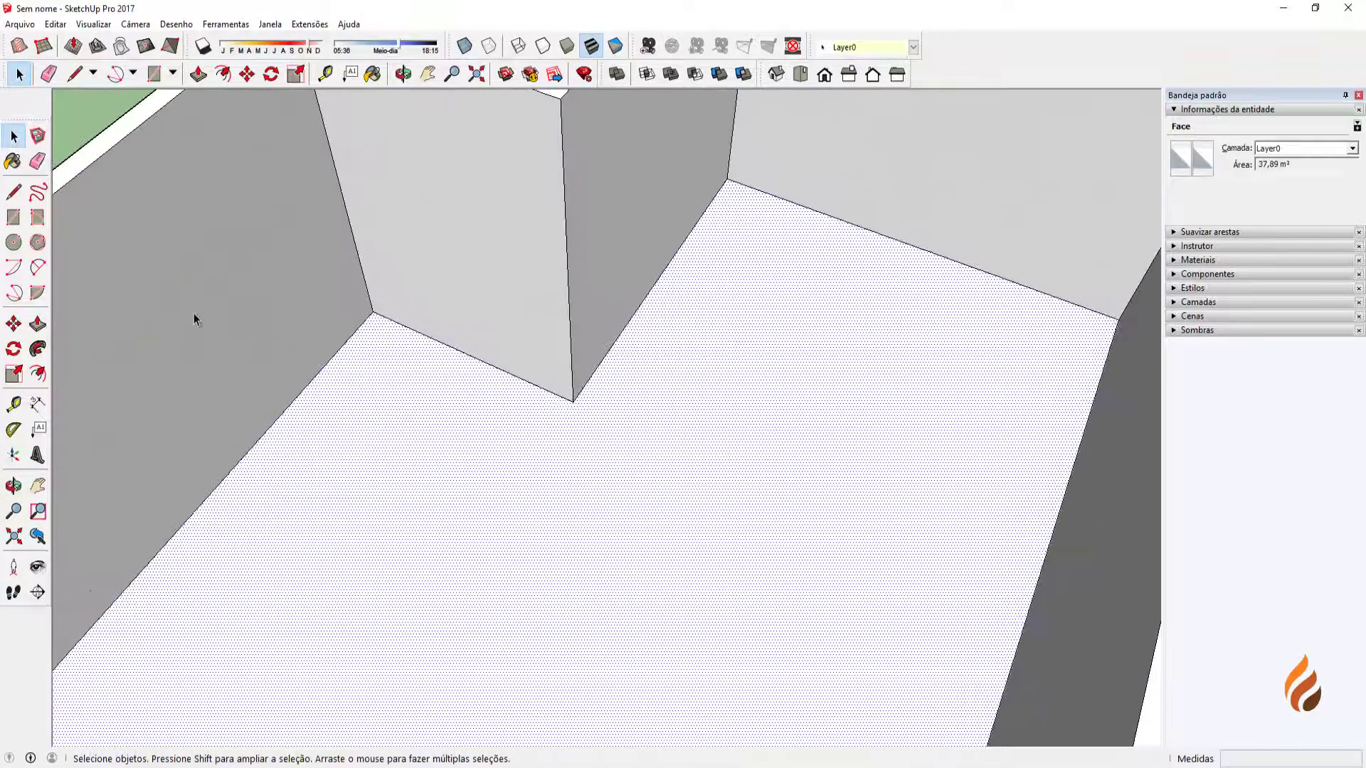
pyautogui.click(40, 377)
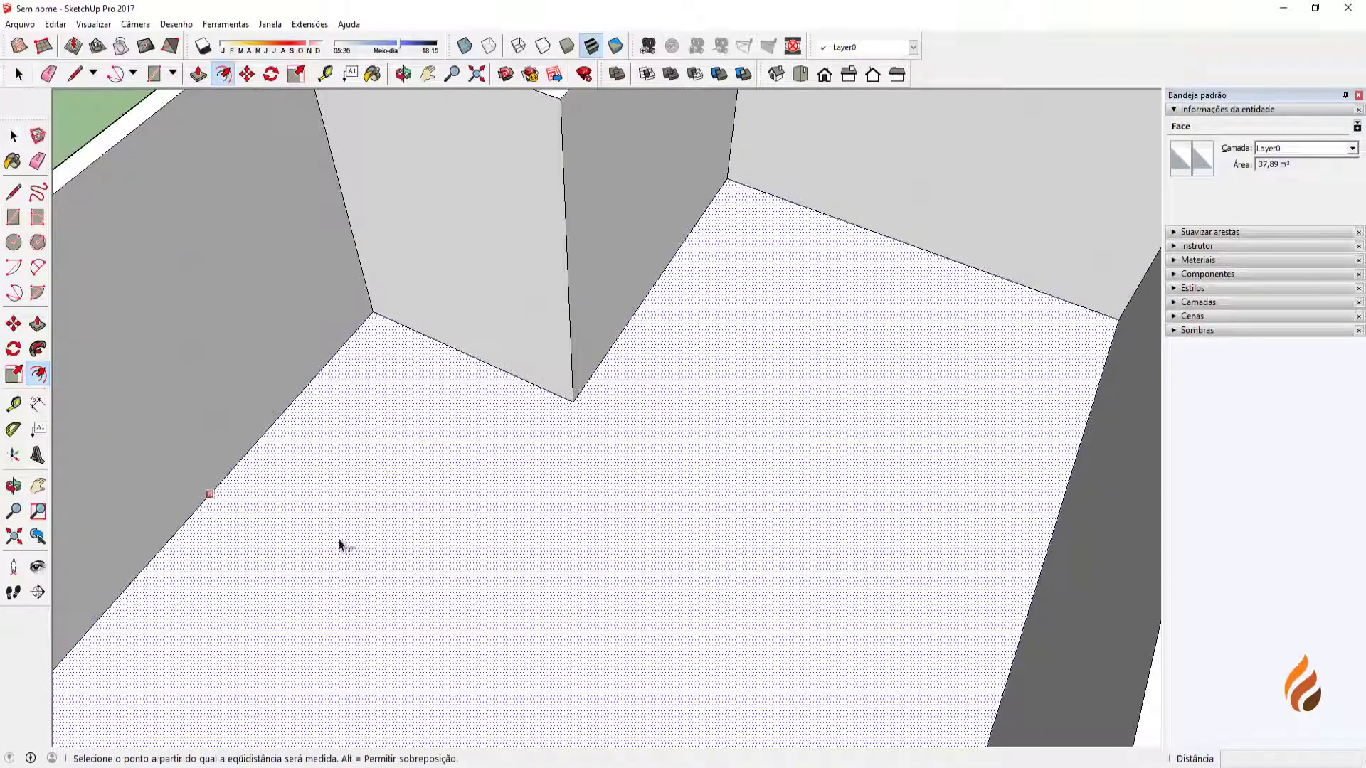
pyautogui.click(548, 515)
pyautogui.scroll(2, 524, 403)
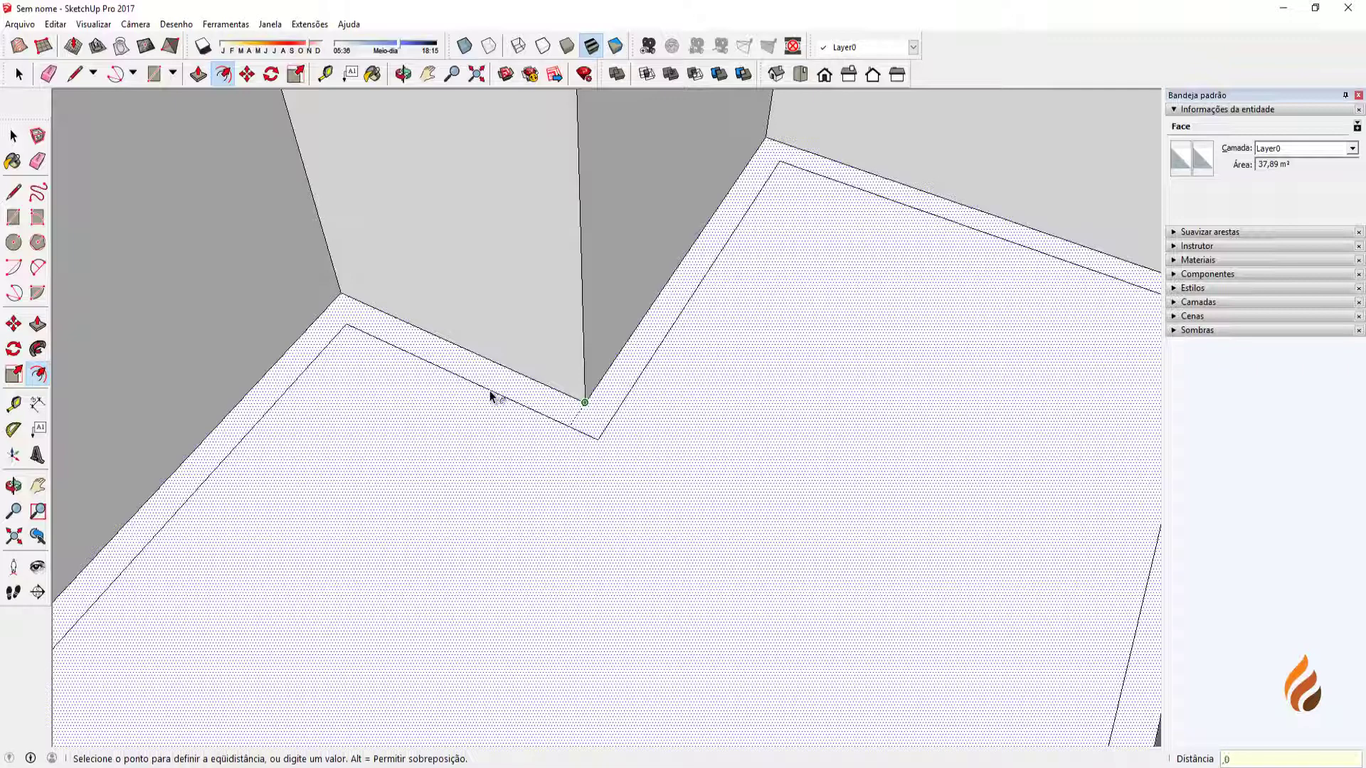
pyautogui.press('Return')
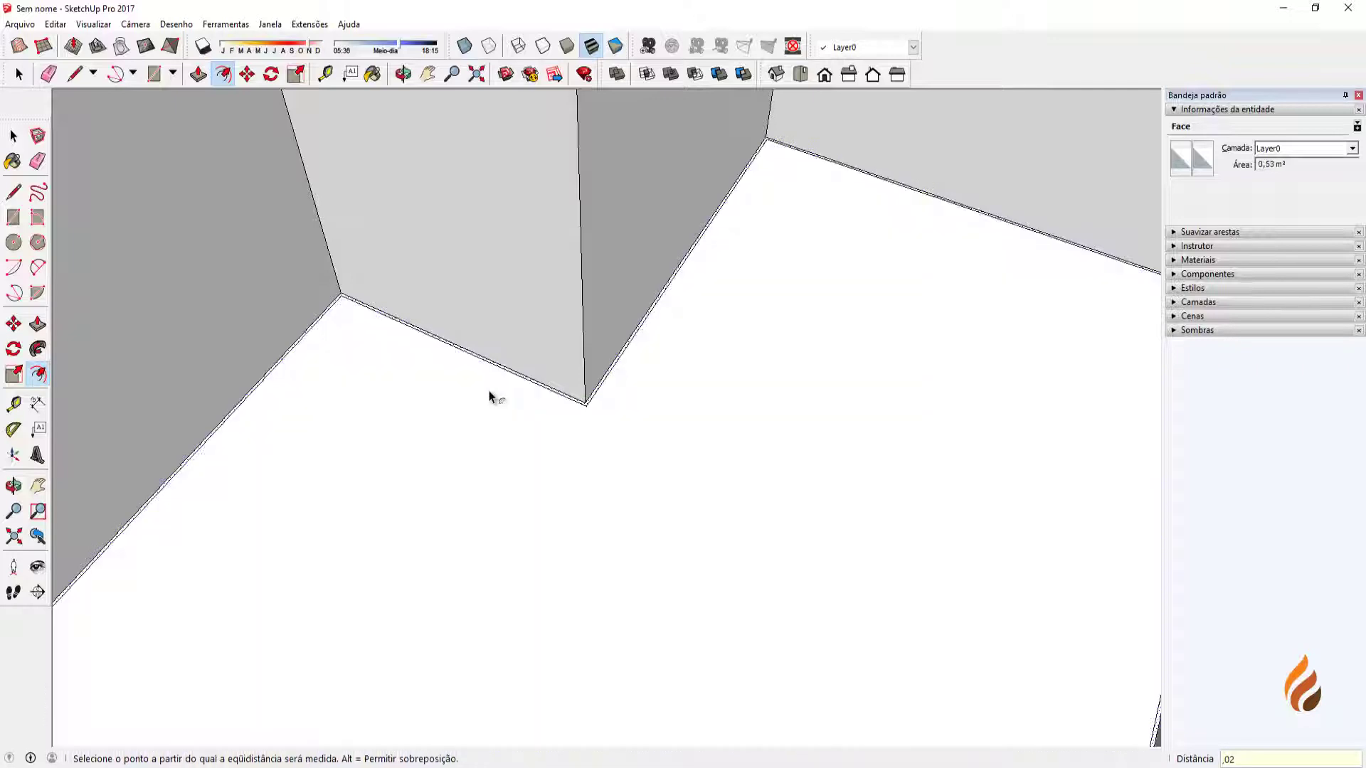
# Push/pull the thin floor strip up 0.1 m to raise the baseboard.
pyautogui.scroll(4, 490, 391)
pyautogui.moveTo(475, 393); pyautogui.dragTo(470, 315, button='middle')
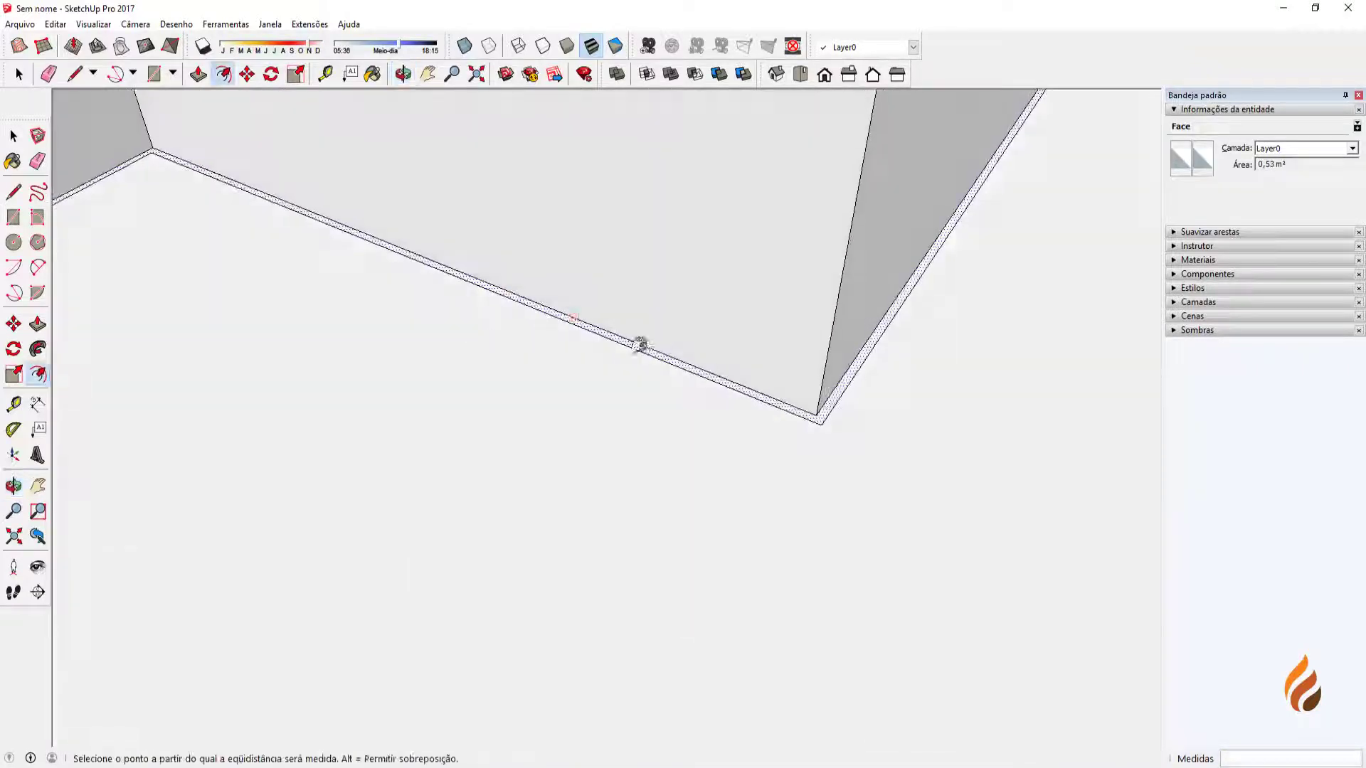
pyautogui.keyDown('shift'); pyautogui.moveTo(817, 347); pyautogui.dragTo(631, 494, button='middle'); pyautogui.keyUp('shift')
pyautogui.press('p')
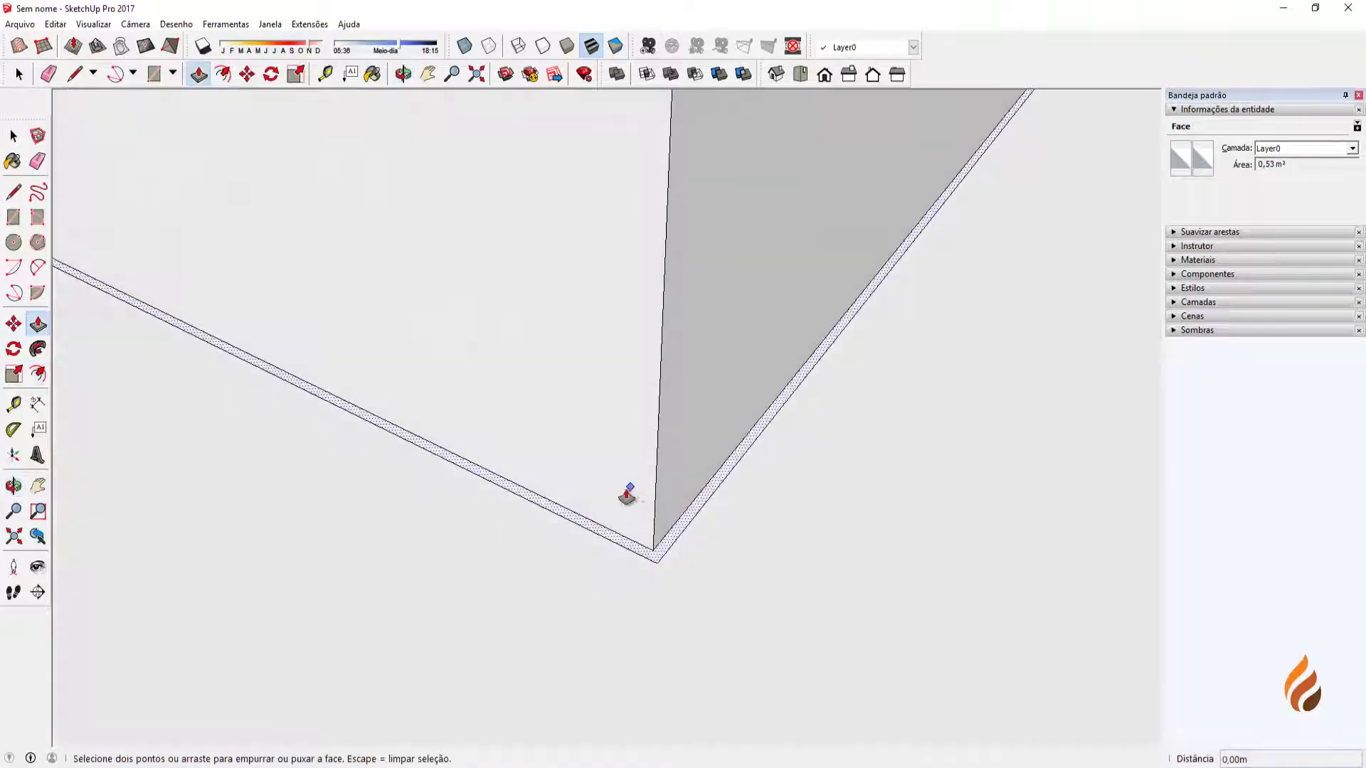
pyautogui.click(680, 533)
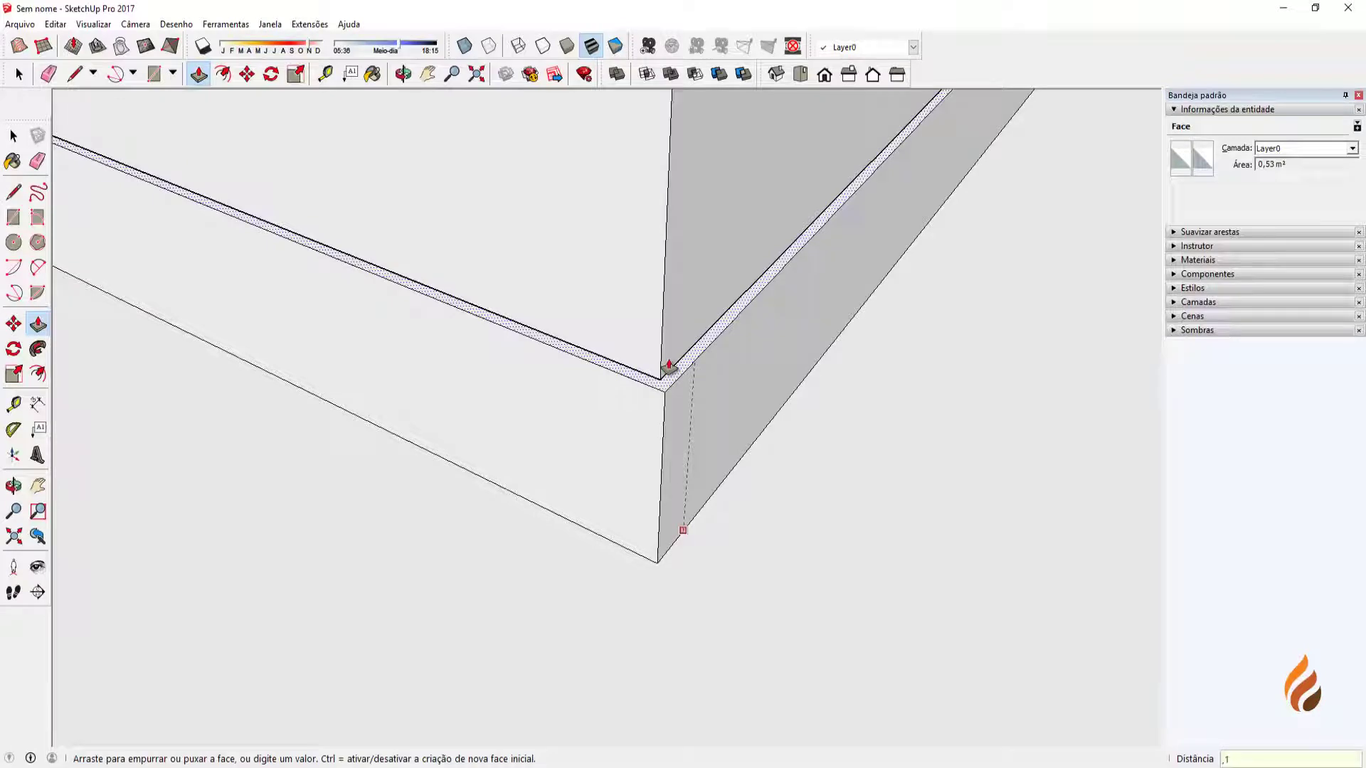
pyautogui.press('Return')
pyautogui.press('space')
pyautogui.moveTo(634, 363); pyautogui.dragTo(620, 436, button='middle')
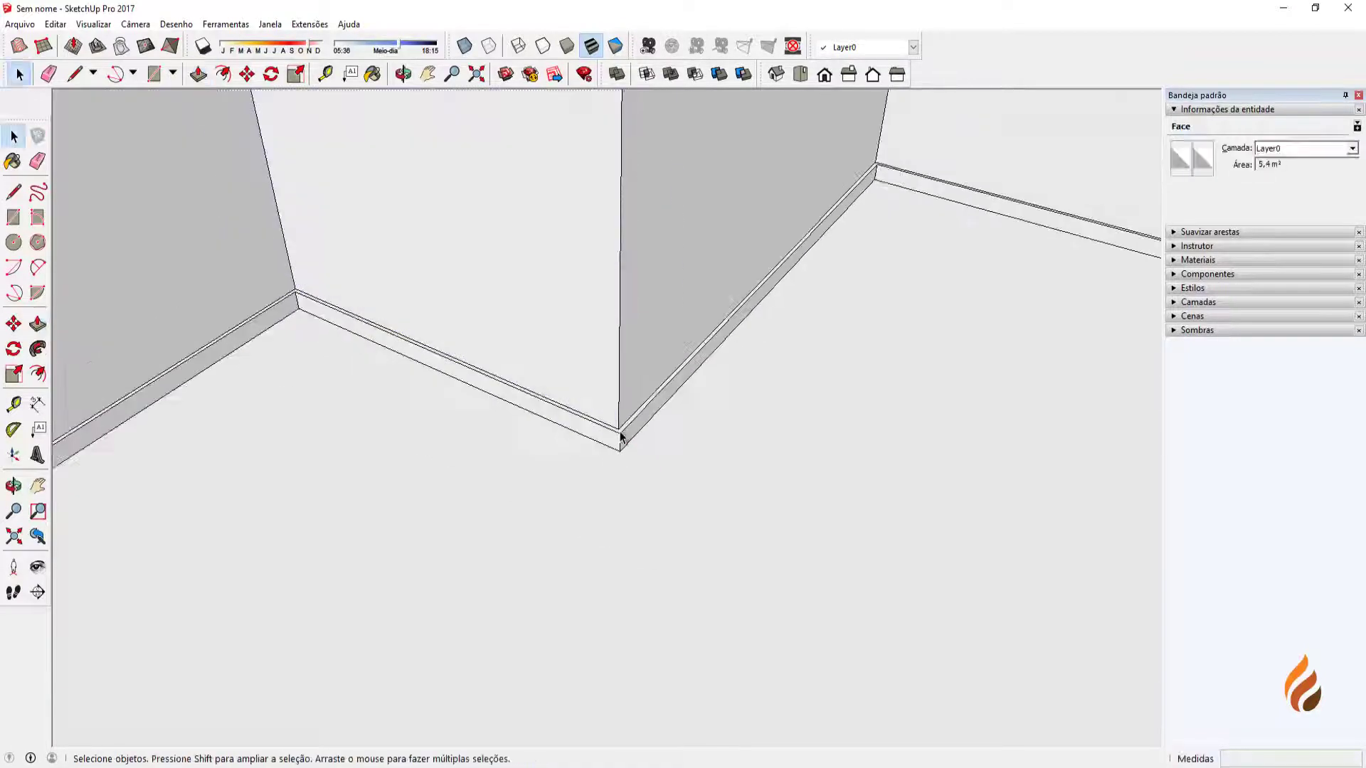
# Offset the outer outline of the walls' top face about 0.38 m inward to create a face over the room.
pyautogui.scroll(-5, 621, 436)
pyautogui.moveTo(503, 458); pyautogui.dragTo(384, 356, button='middle')
pyautogui.scroll(-5, 482, 484)
pyautogui.moveTo(277, 302); pyautogui.dragTo(155, 331, button='middle')
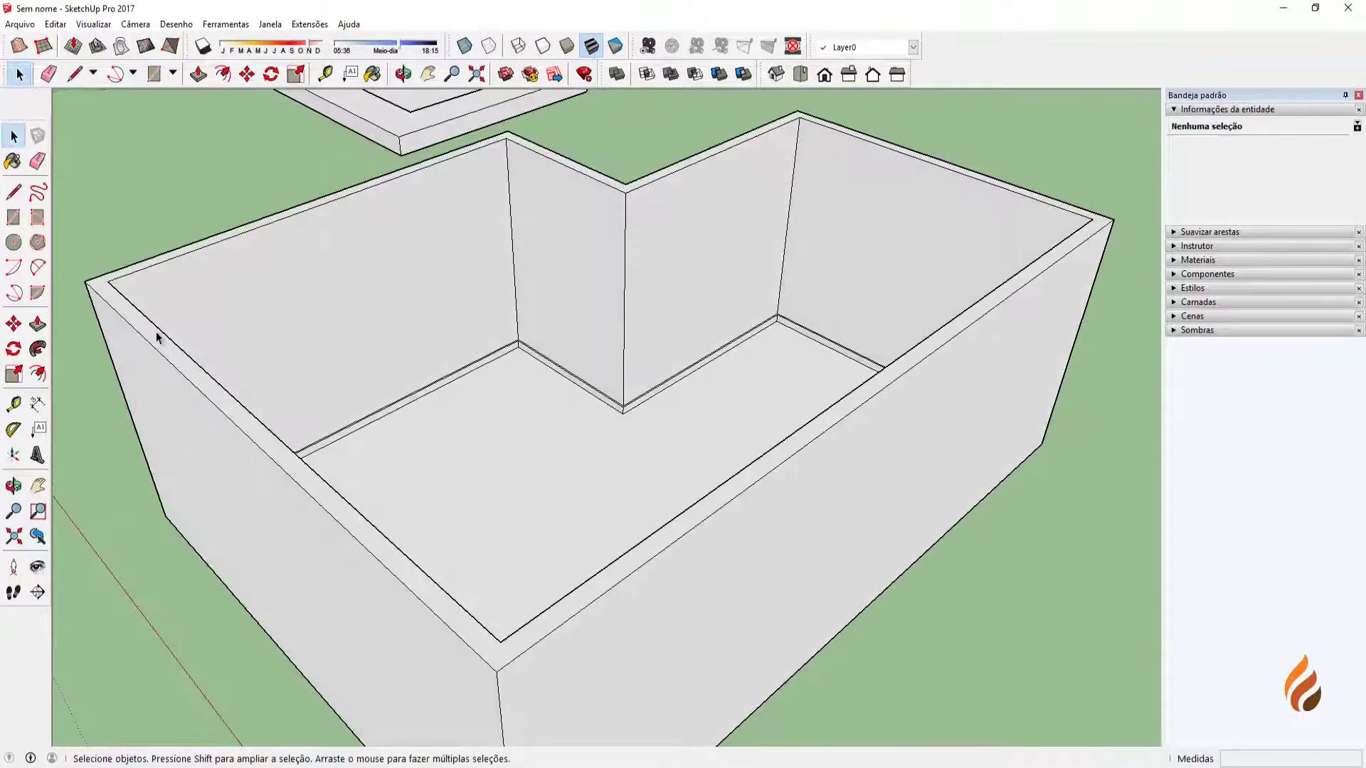
pyautogui.moveTo(275, 381); pyautogui.dragTo(224, 388, button='middle')
pyautogui.scroll(3, 245, 419)
pyautogui.click(250, 430)
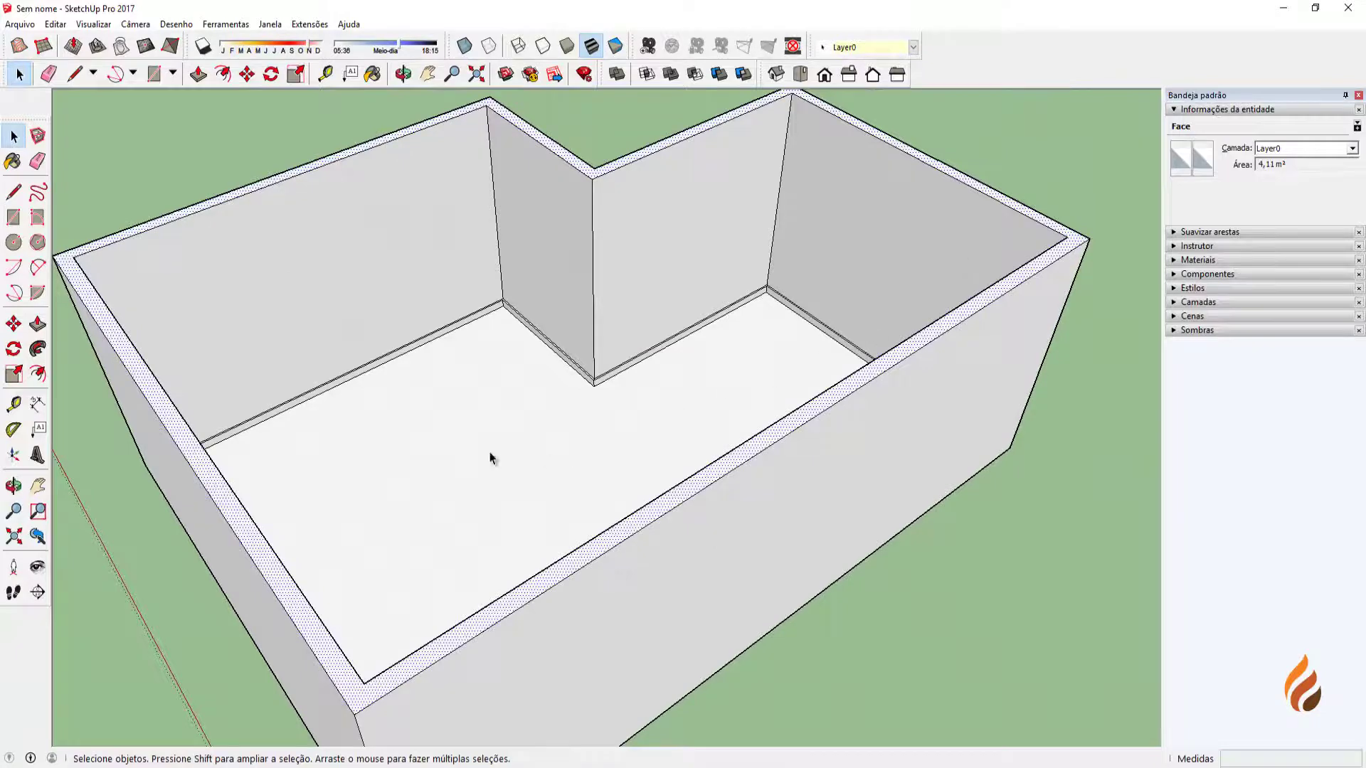
pyautogui.moveTo(489, 457); pyautogui.dragTo(424, 445, button='middle')
pyautogui.scroll(2, 371, 414)
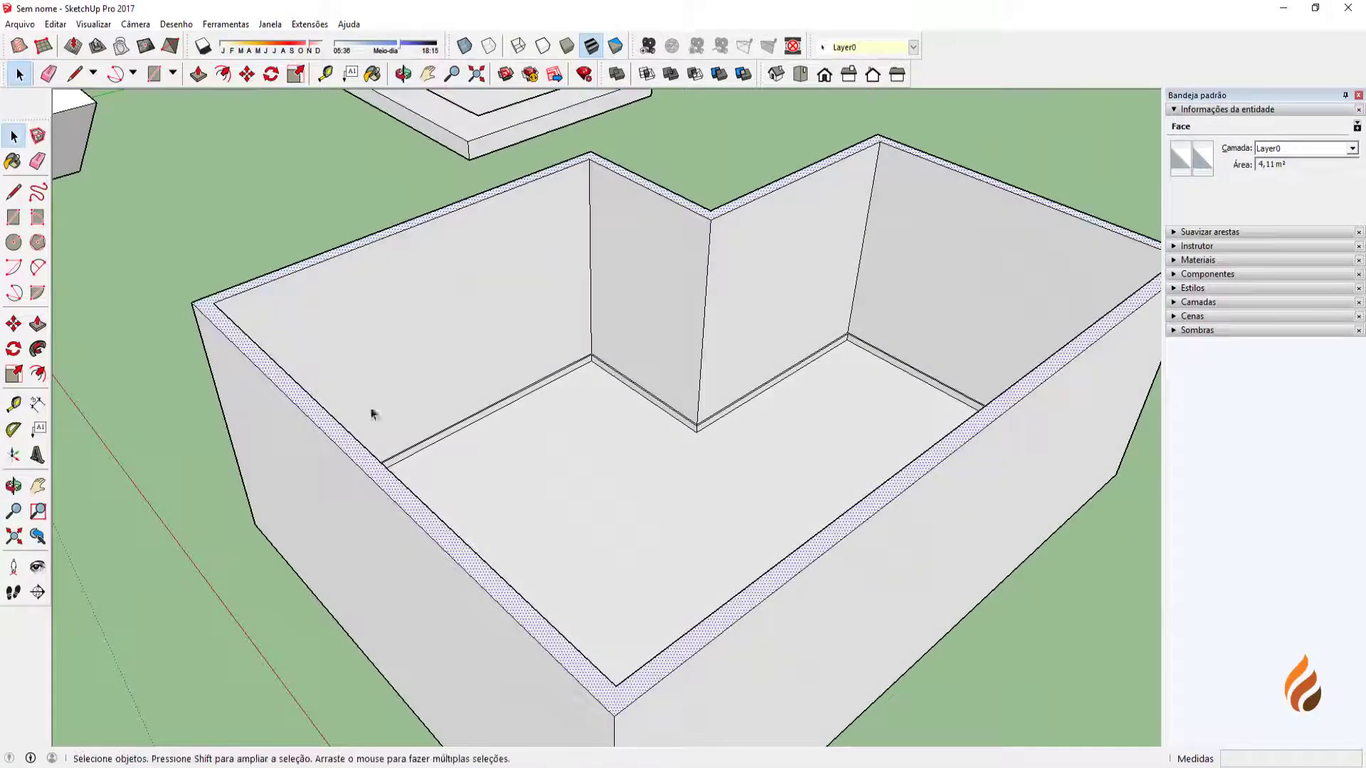
pyautogui.click(38, 375)
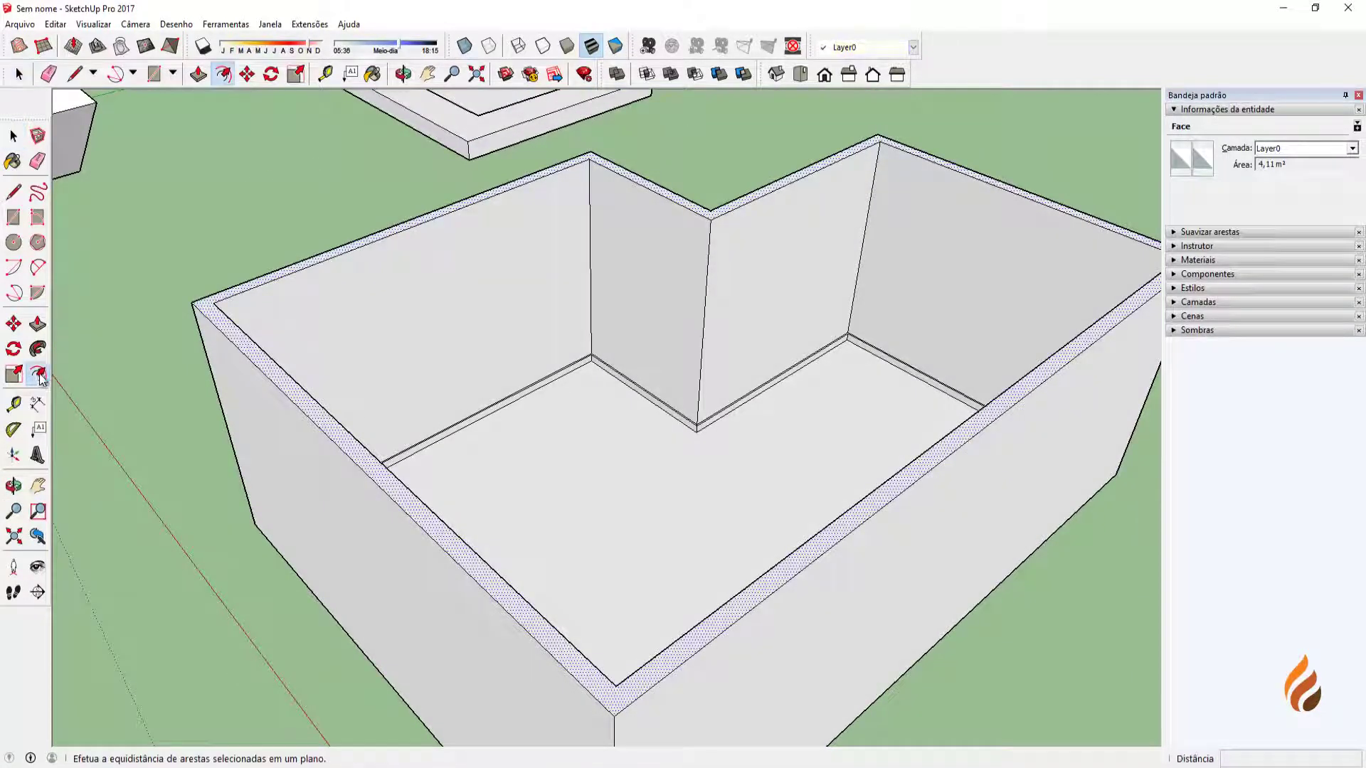
pyautogui.click(310, 398)
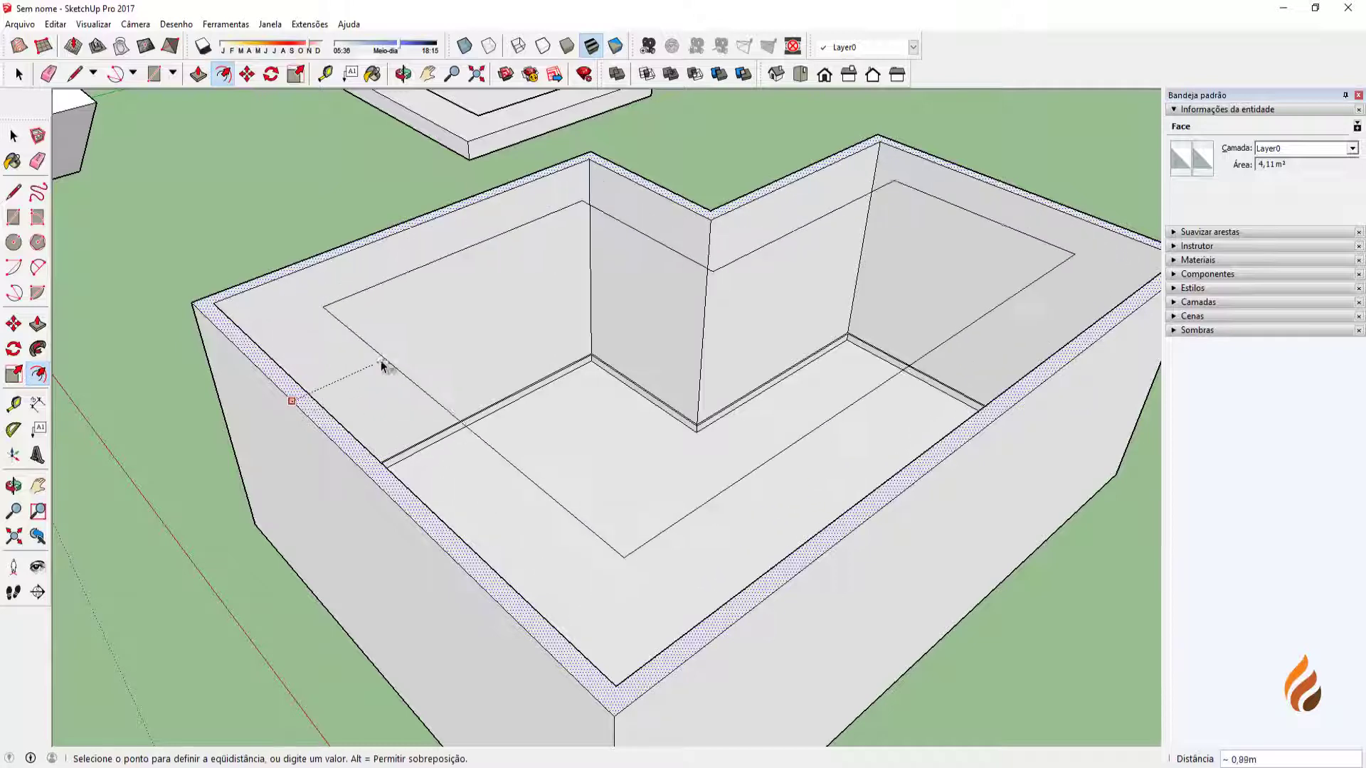
pyautogui.moveTo(381, 362); pyautogui.dragTo(336, 395, button='middle')
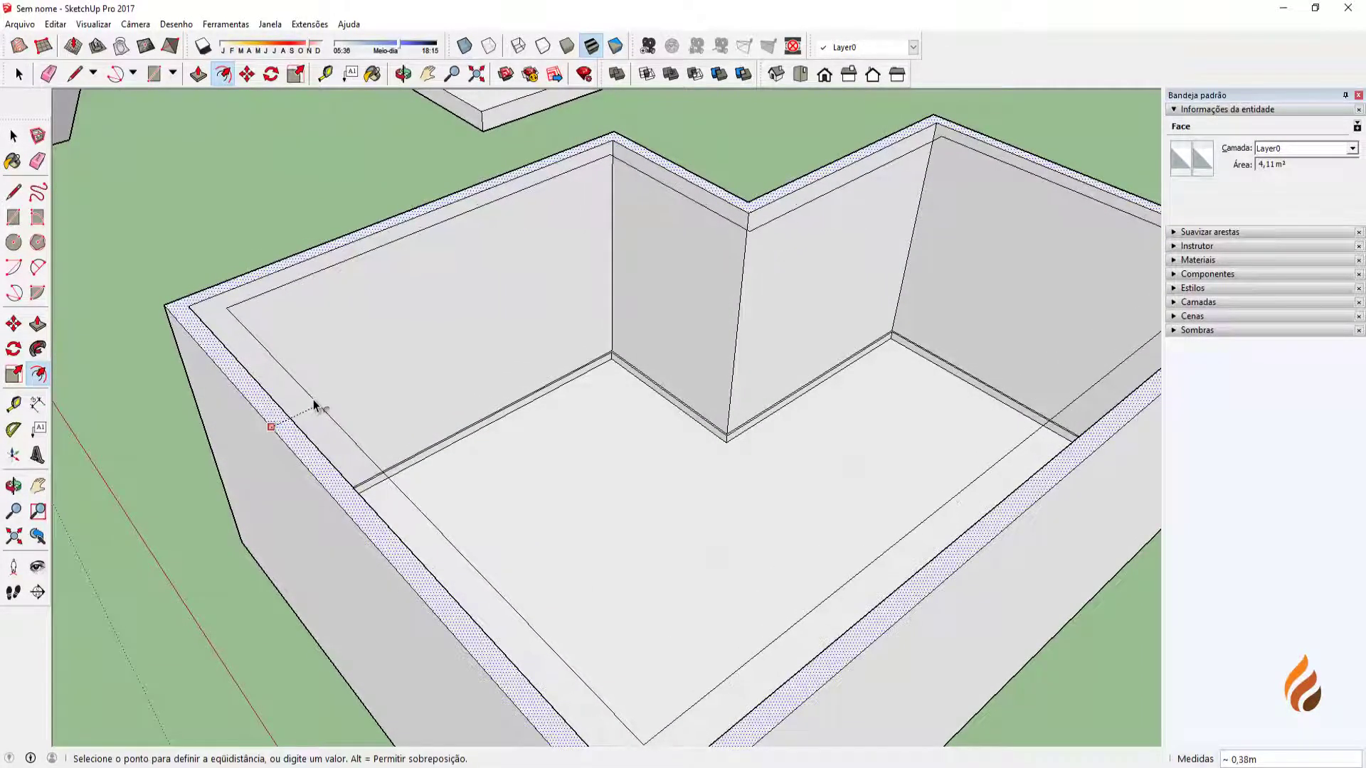
pyautogui.moveTo(313, 399); pyautogui.dragTo(484, 405, button='middle')
# Push/pull the inner face over the room down 0.30 m to form a ceiling slab.
pyautogui.press('p')
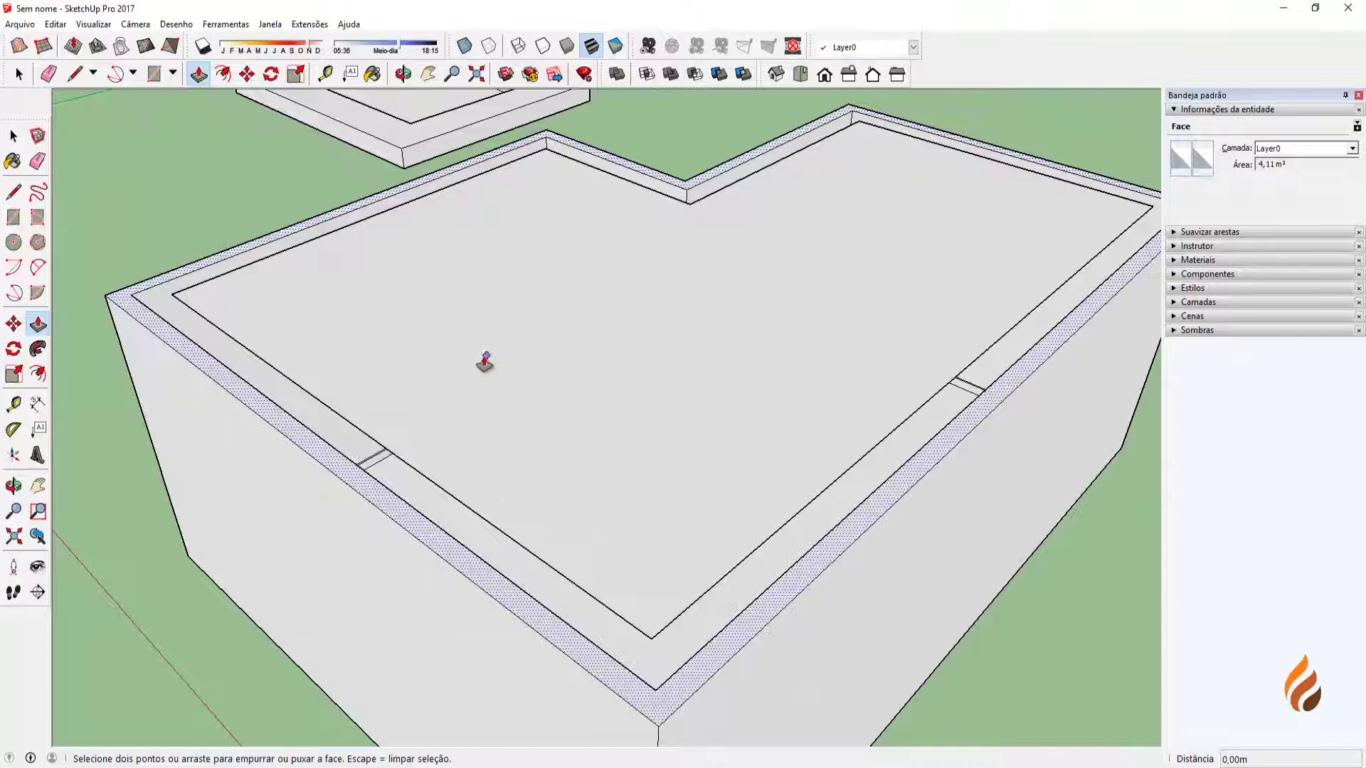
pyautogui.click(492, 346)
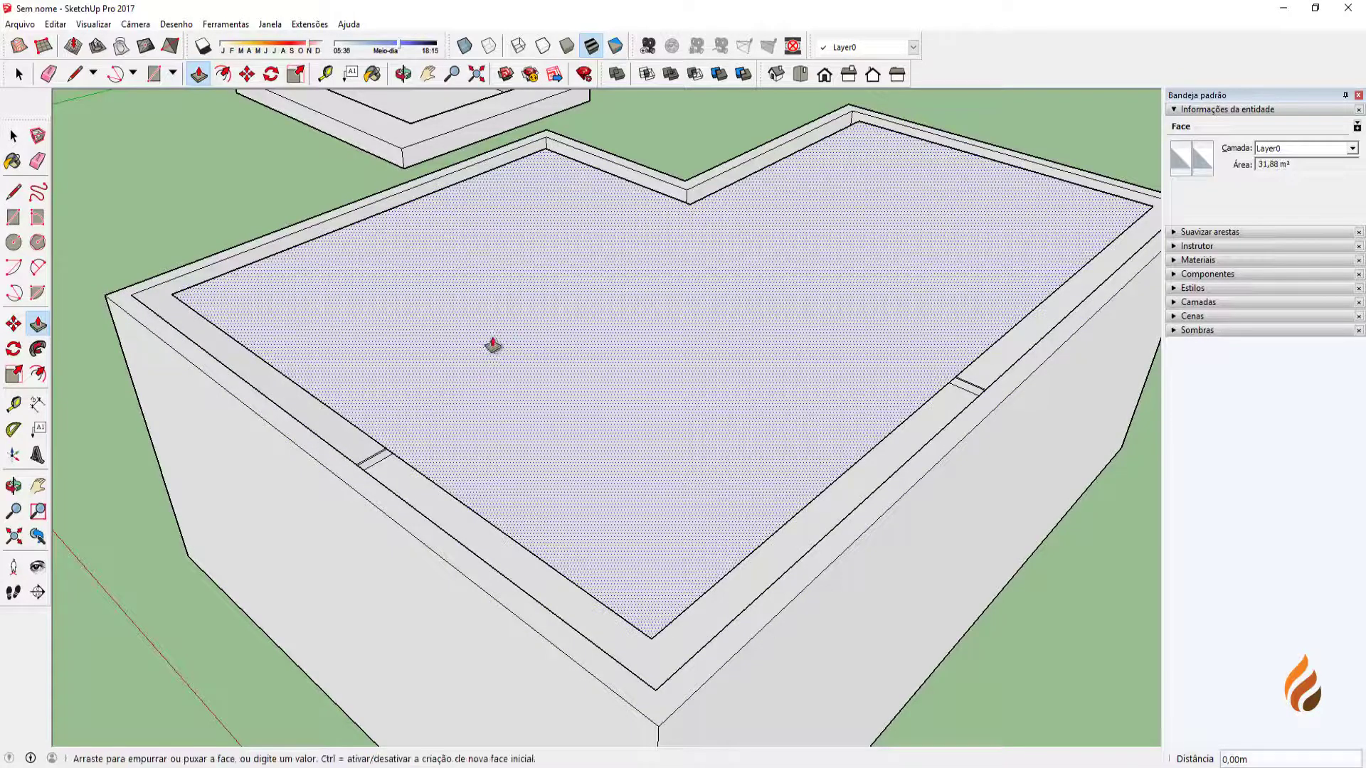
pyautogui.click(482, 380)
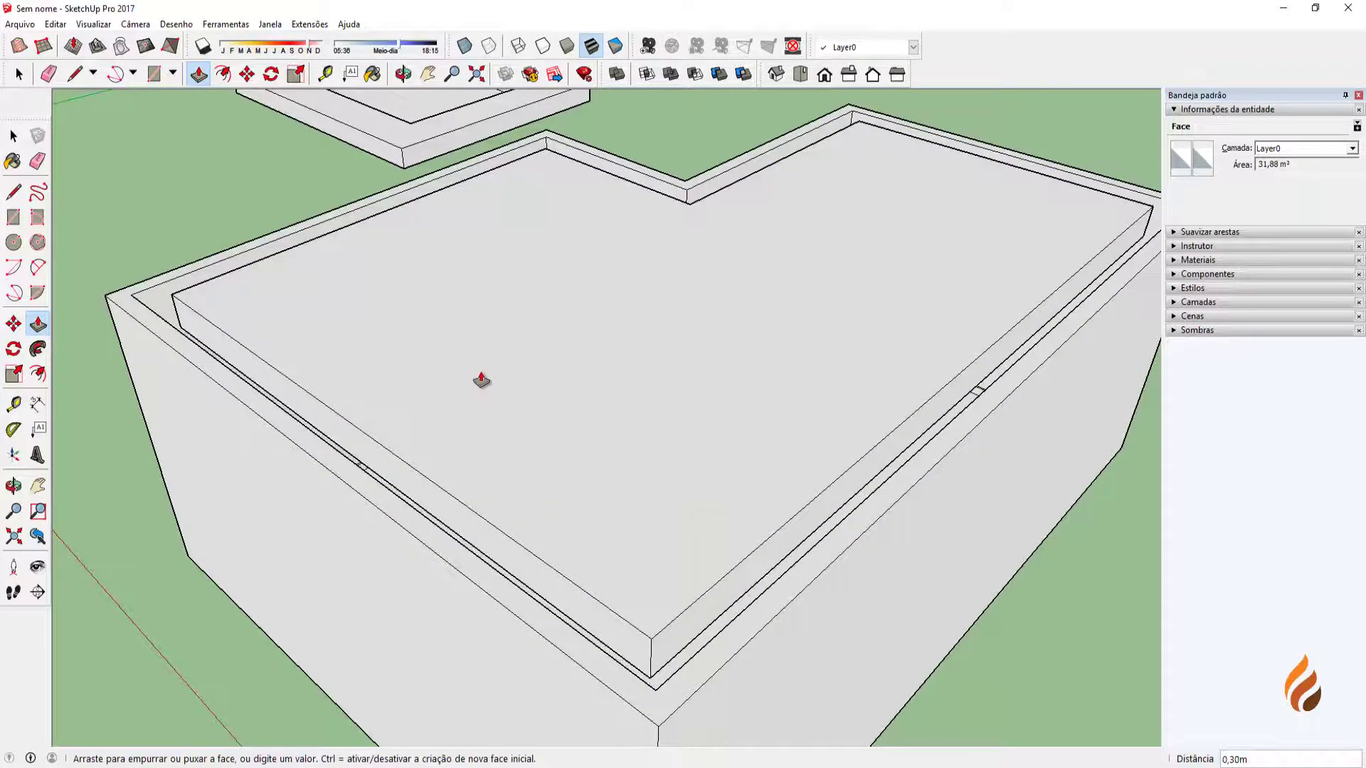
pyautogui.press('space')
pyautogui.scroll(2, 170, 318)
pyautogui.scroll(-3, 206, 326)
pyautogui.scroll(3, 369, 366)
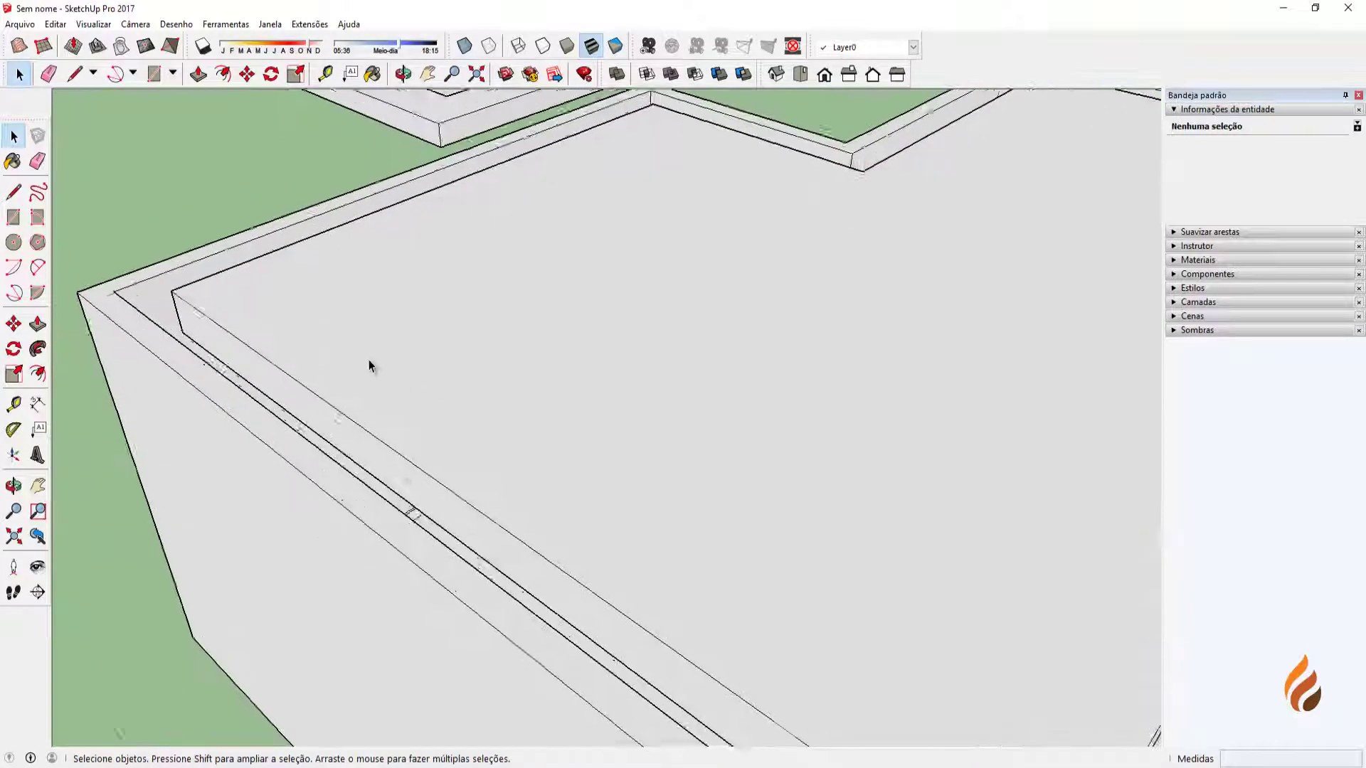
# Delete the outer face of the long straight wall and look at the ceiling slab from inside the room.
pyautogui.moveTo(369, 365)
pyautogui.mouseDown(button='middle')
pyautogui.moveTo(379, 390)
pyautogui.moveTo(263, 305)
pyautogui.moveTo(342, 292)
pyautogui.moveTo(360, 369)
pyautogui.moveTo(320, 338)
pyautogui.moveTo(552, 427)
pyautogui.mouseUp(button='middle')
pyautogui.scroll(-2, 192, 307)
pyautogui.scroll(-3, 192, 306)
pyautogui.click(537, 460)
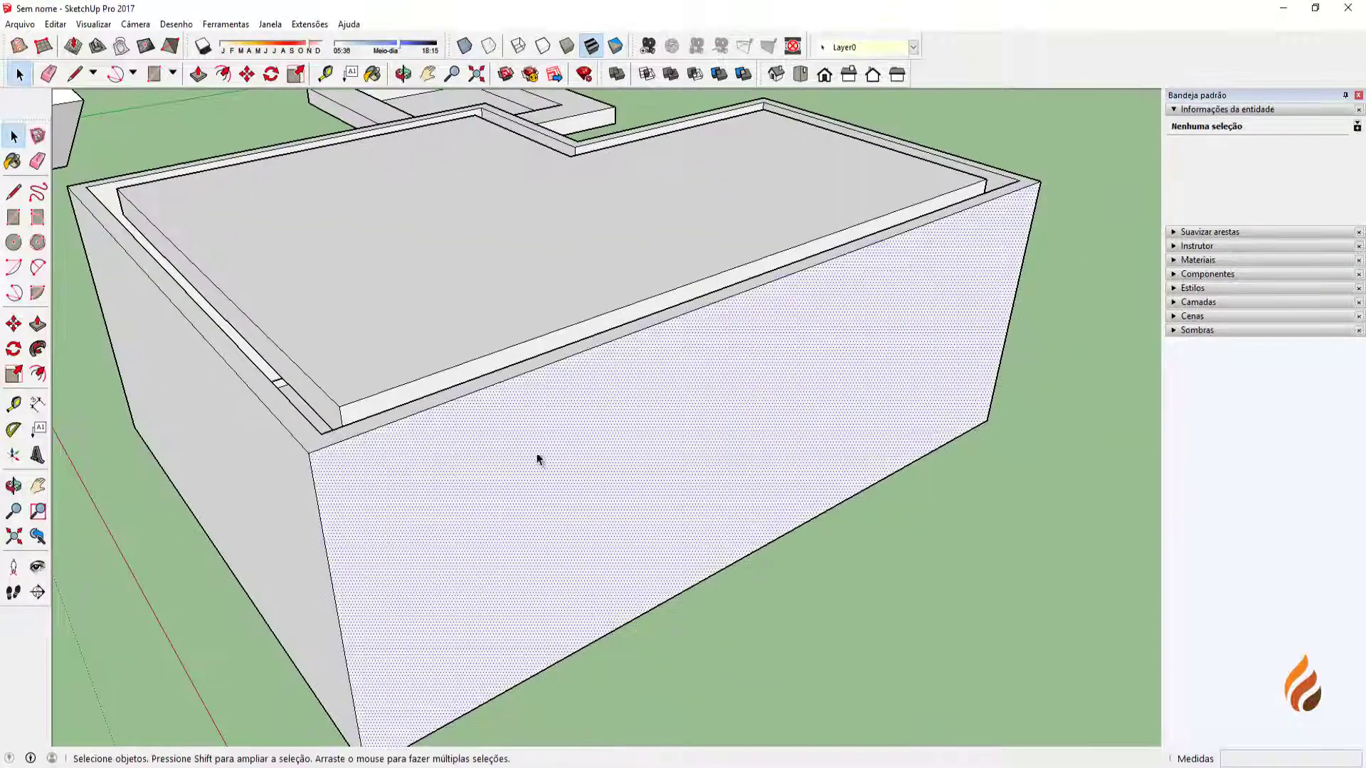
pyautogui.press('Delete')
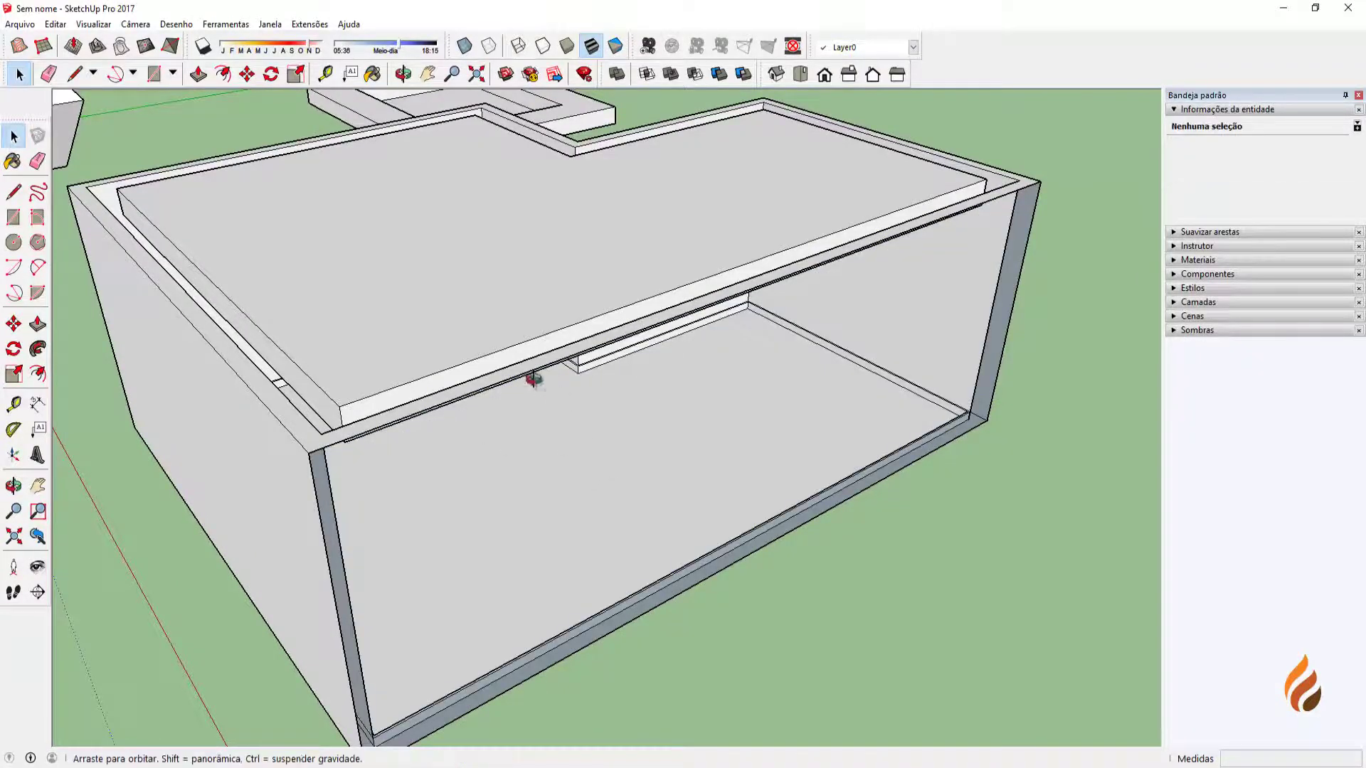
pyautogui.moveTo(524, 372); pyautogui.dragTo(443, 292, button='middle')
pyautogui.scroll(4, 451, 326)
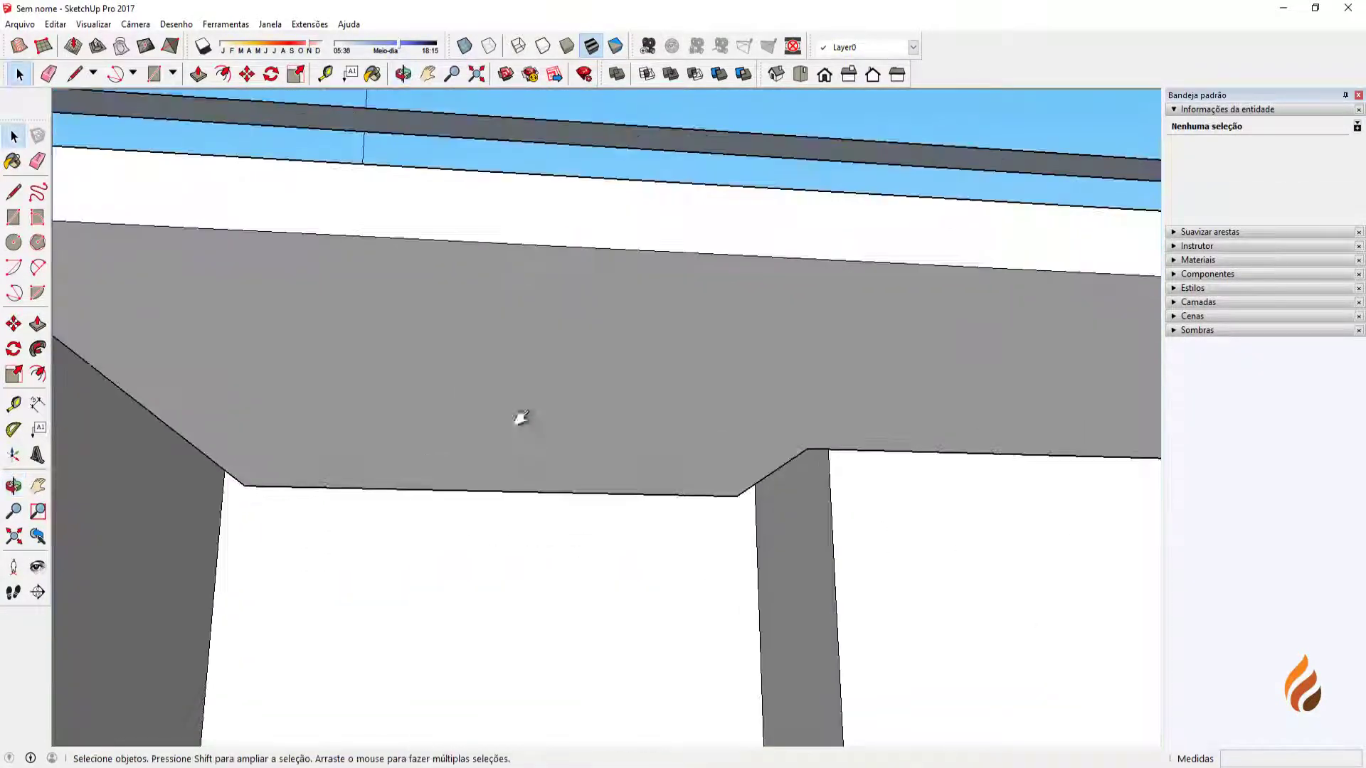
pyautogui.moveTo(521, 417); pyautogui.dragTo(430, 454, button='middle')
# Copy the entire ceiling slab about 17.47 m away onto the empty area beside the room and clear the selection.
pyautogui.scroll(-5, 402, 415)
pyautogui.scroll(4, 509, 575)
pyautogui.doubleClick(527, 439)
pyautogui.press('m')
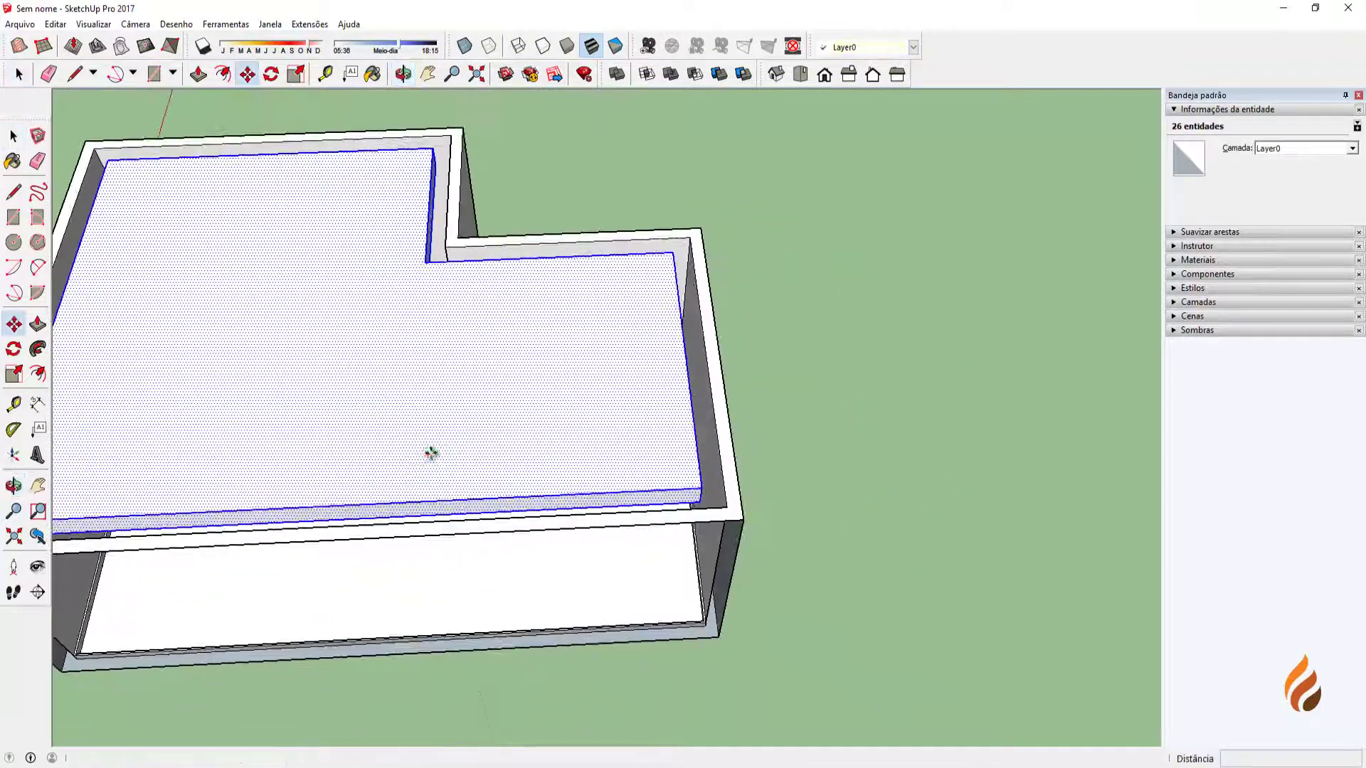
pyautogui.click(503, 411)
pyautogui.press('ctrl')
pyautogui.scroll(-5, 455, 384)
pyautogui.scroll(3, 397, 409)
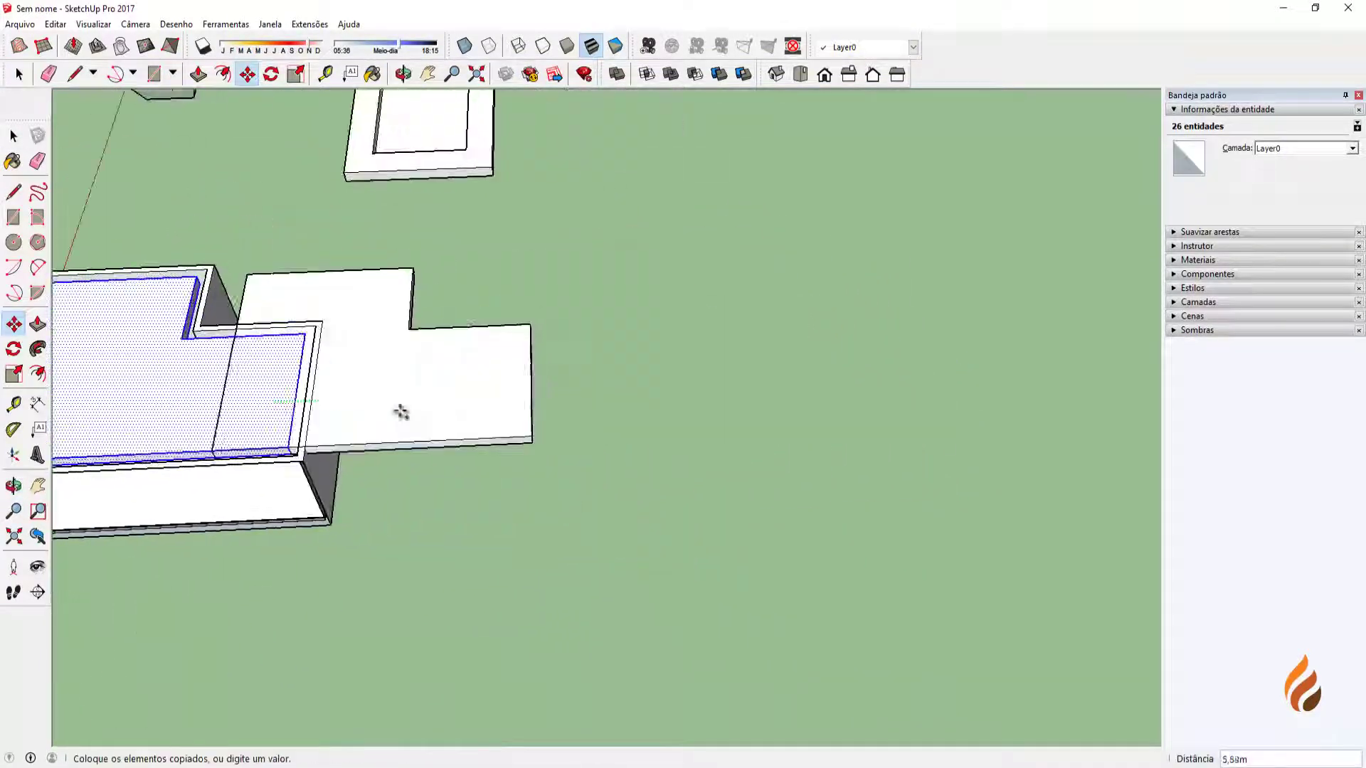
pyautogui.click(901, 369)
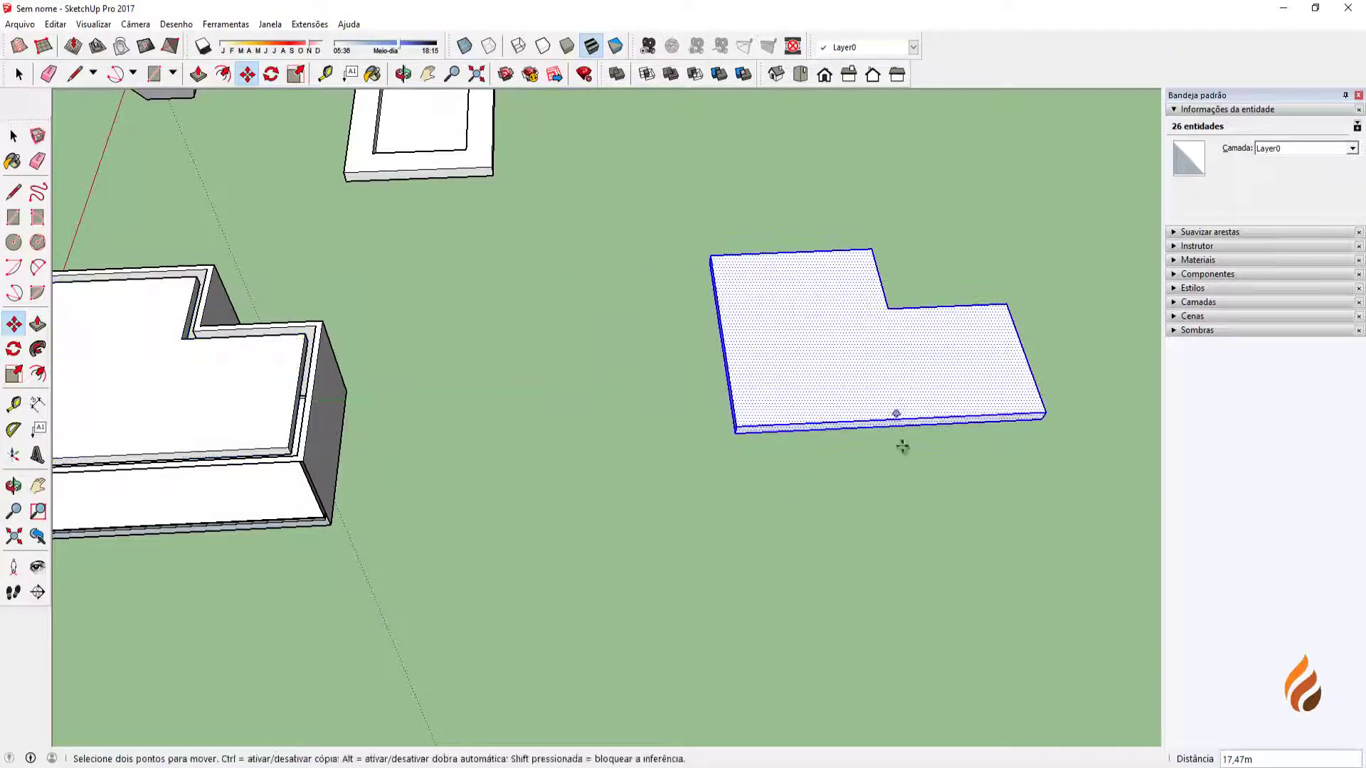
pyautogui.press('space')
pyautogui.click(902, 456)
# Try offsetting all edges of the copied slab's top face about 0.70 m inward, and undo the offset.
pyautogui.scroll(5, 899, 344)
pyautogui.moveTo(899, 345); pyautogui.dragTo(640, 390, button='middle')
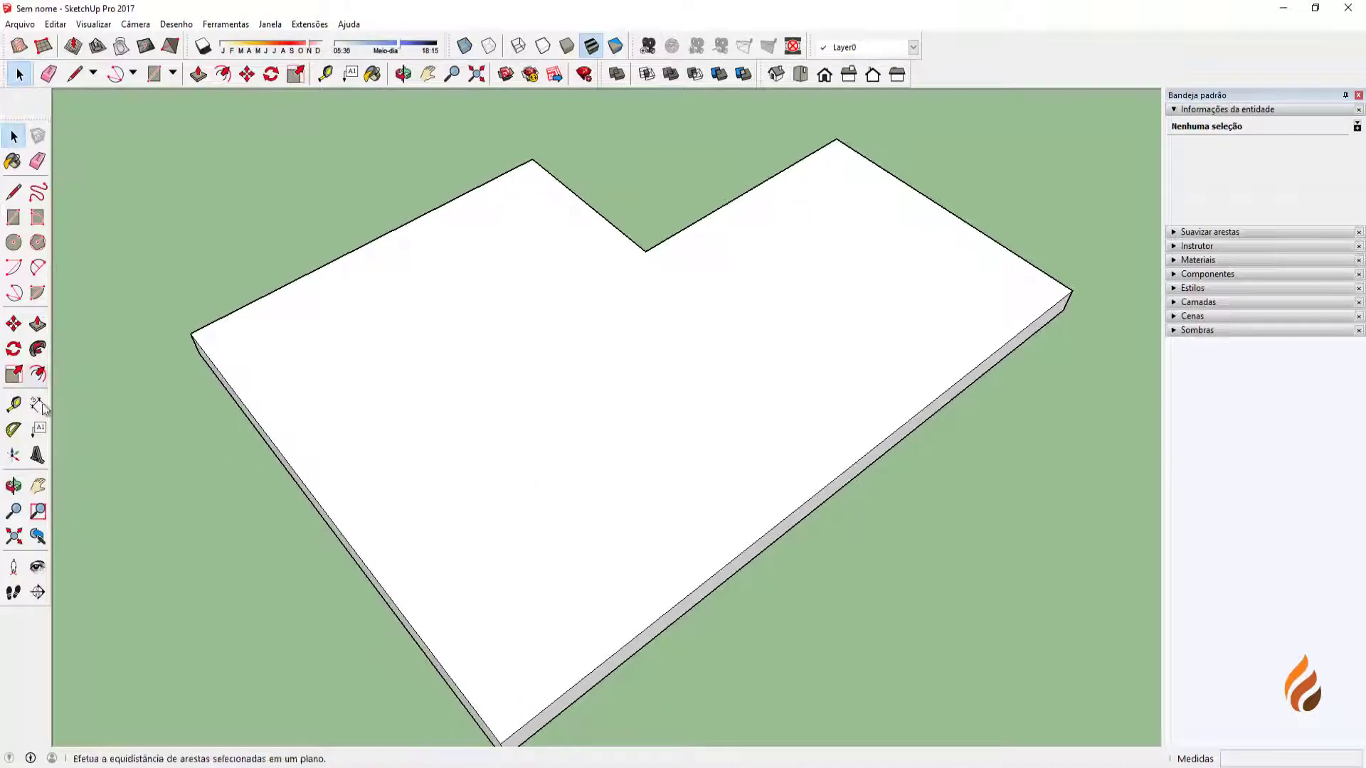
pyautogui.moveTo(313, 468); pyautogui.dragTo(453, 392, button='middle')
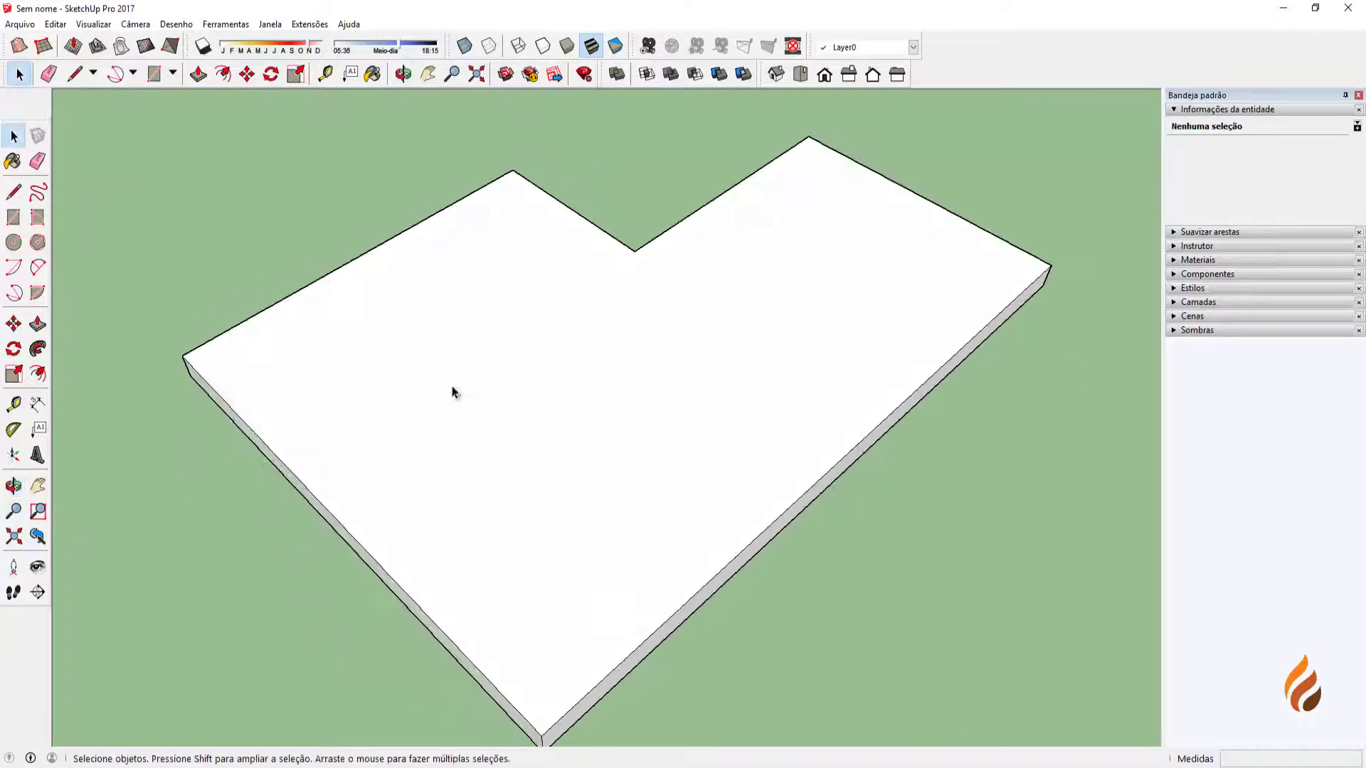
pyautogui.click(530, 376)
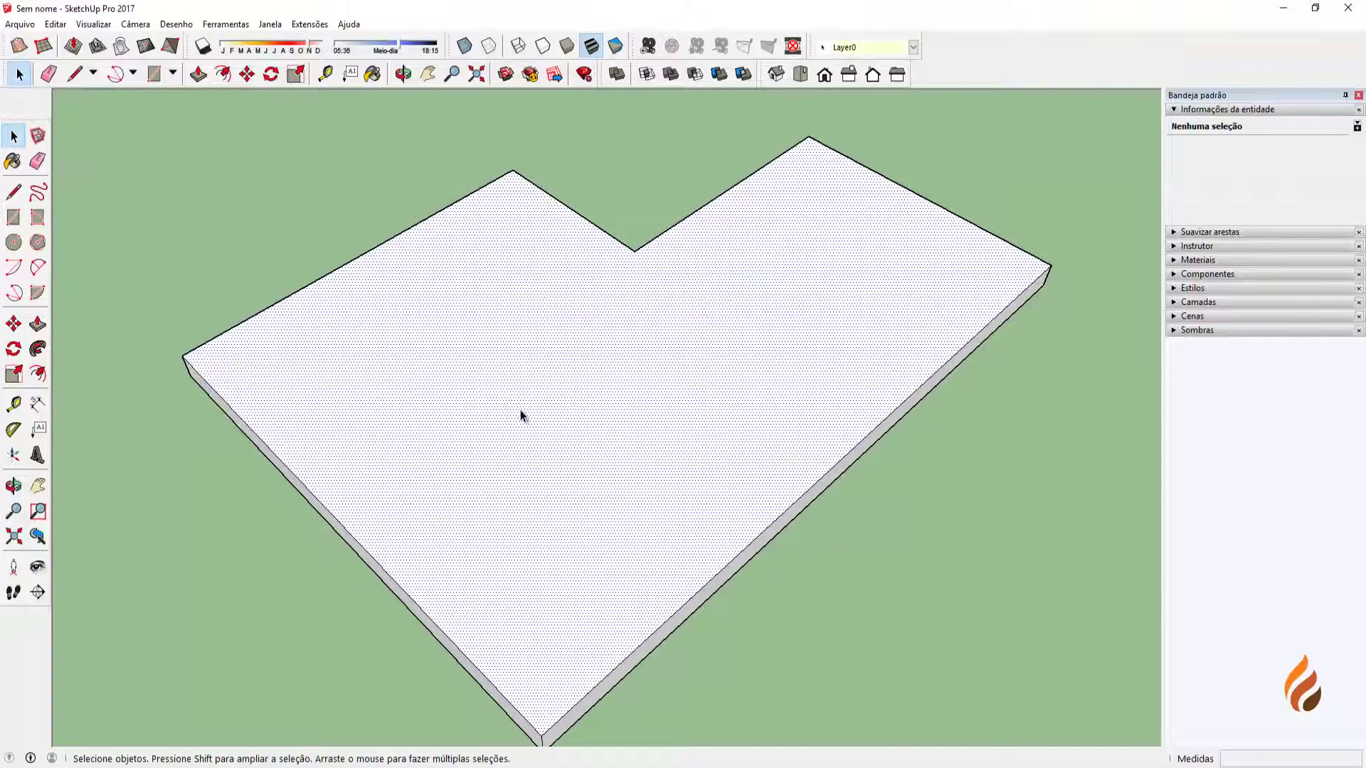
pyautogui.moveTo(536, 412); pyautogui.dragTo(522, 417, button='middle')
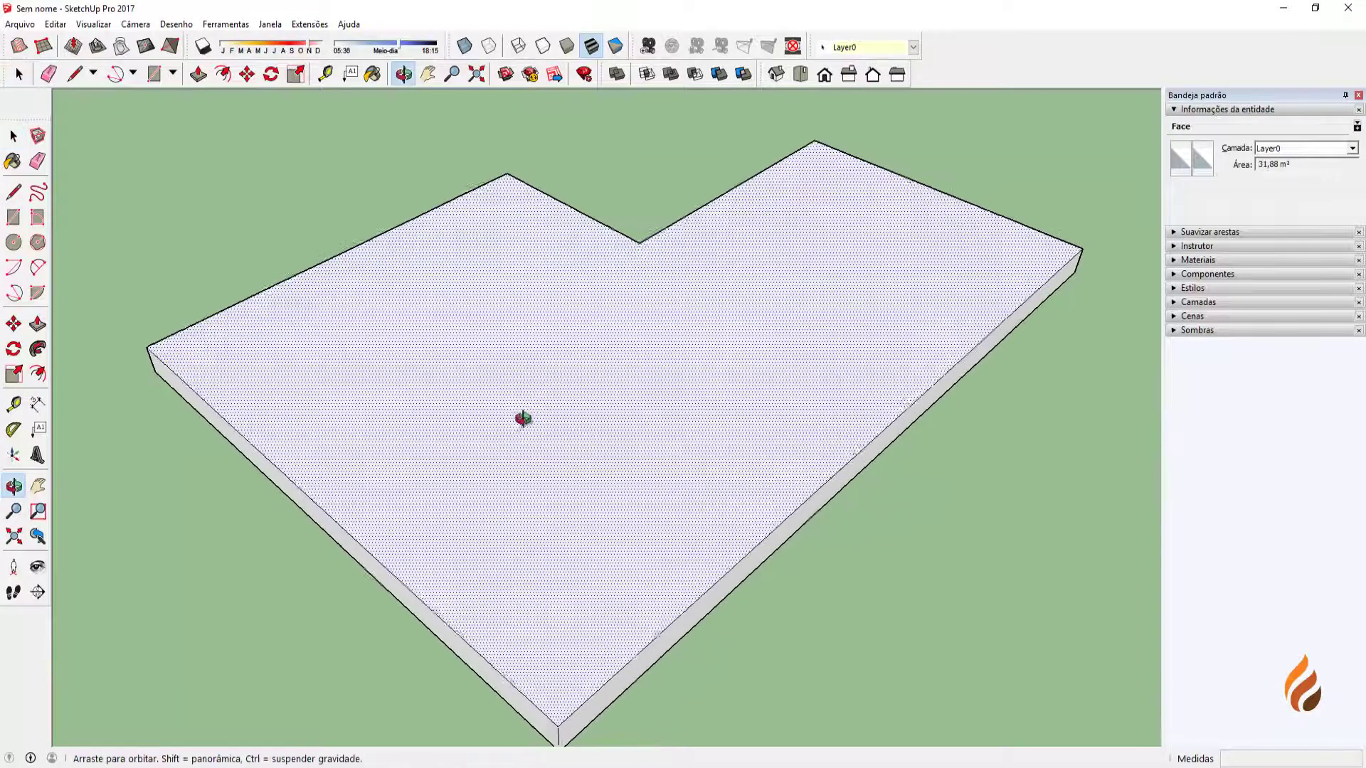
pyautogui.click(40, 374)
pyautogui.click(241, 347)
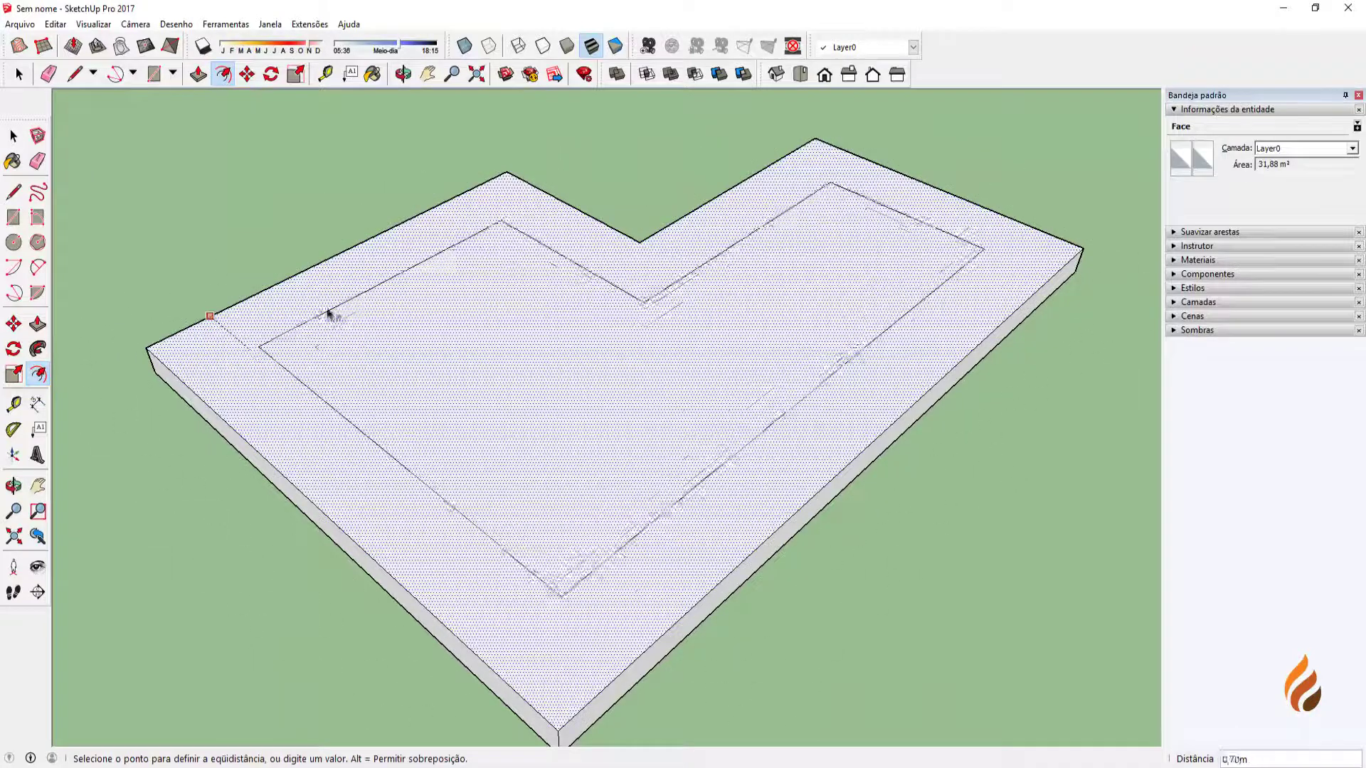
pyautogui.click(334, 322)
pyautogui.hotkey('ctrl', 'z')
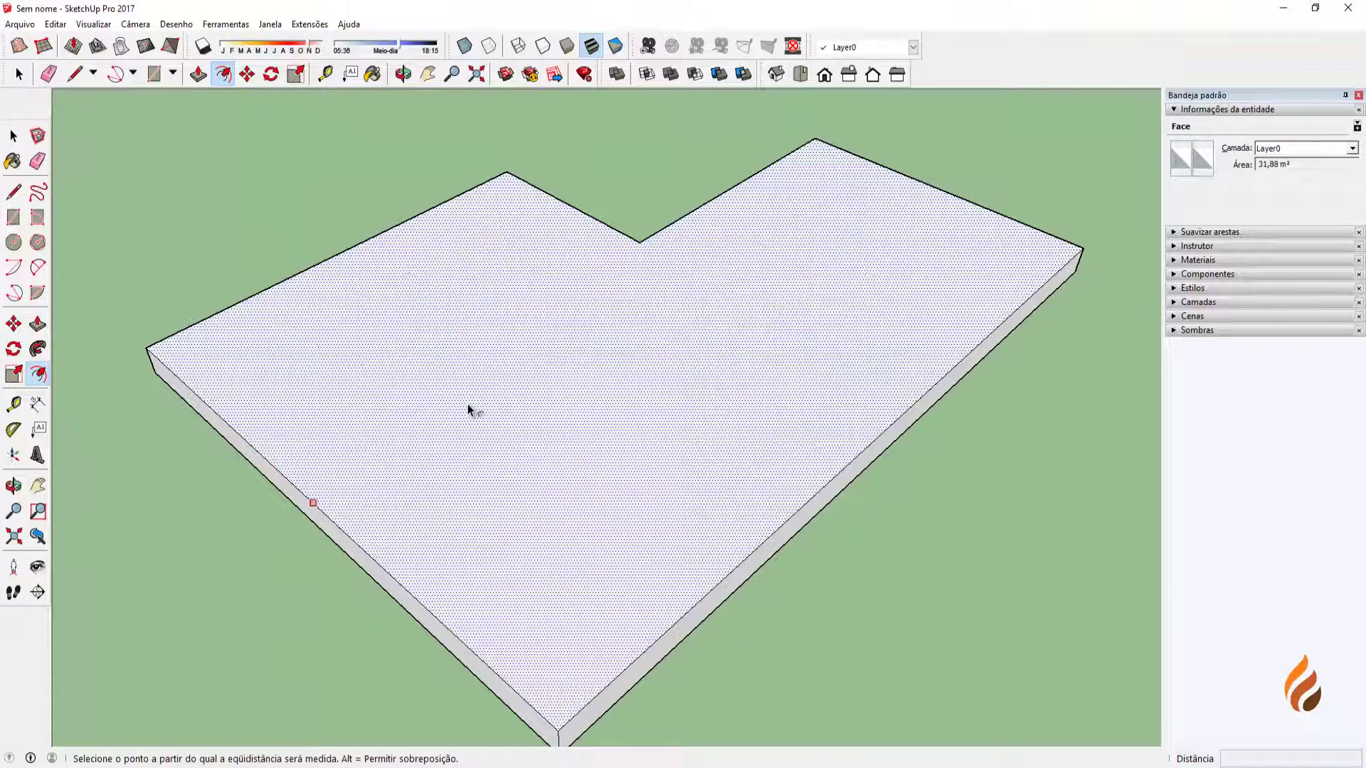
pyautogui.press('space')
# Select the three connected outer edges around the projecting wing of the copied slab's top face.
pyautogui.moveTo(467, 387); pyautogui.dragTo(357, 457, button='middle')
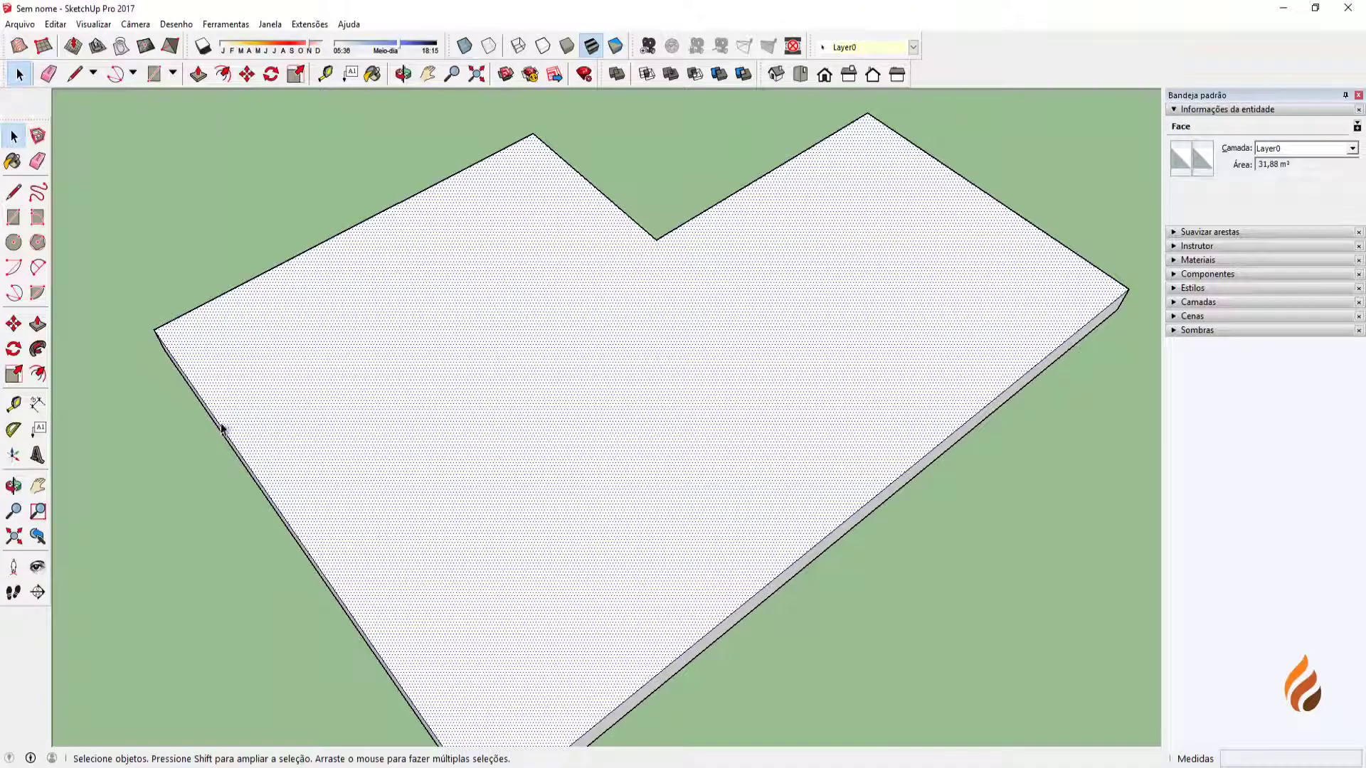
pyautogui.moveTo(221, 427); pyautogui.dragTo(436, 310, button='middle')
pyautogui.scroll(3, 454, 313)
pyautogui.click(459, 334)
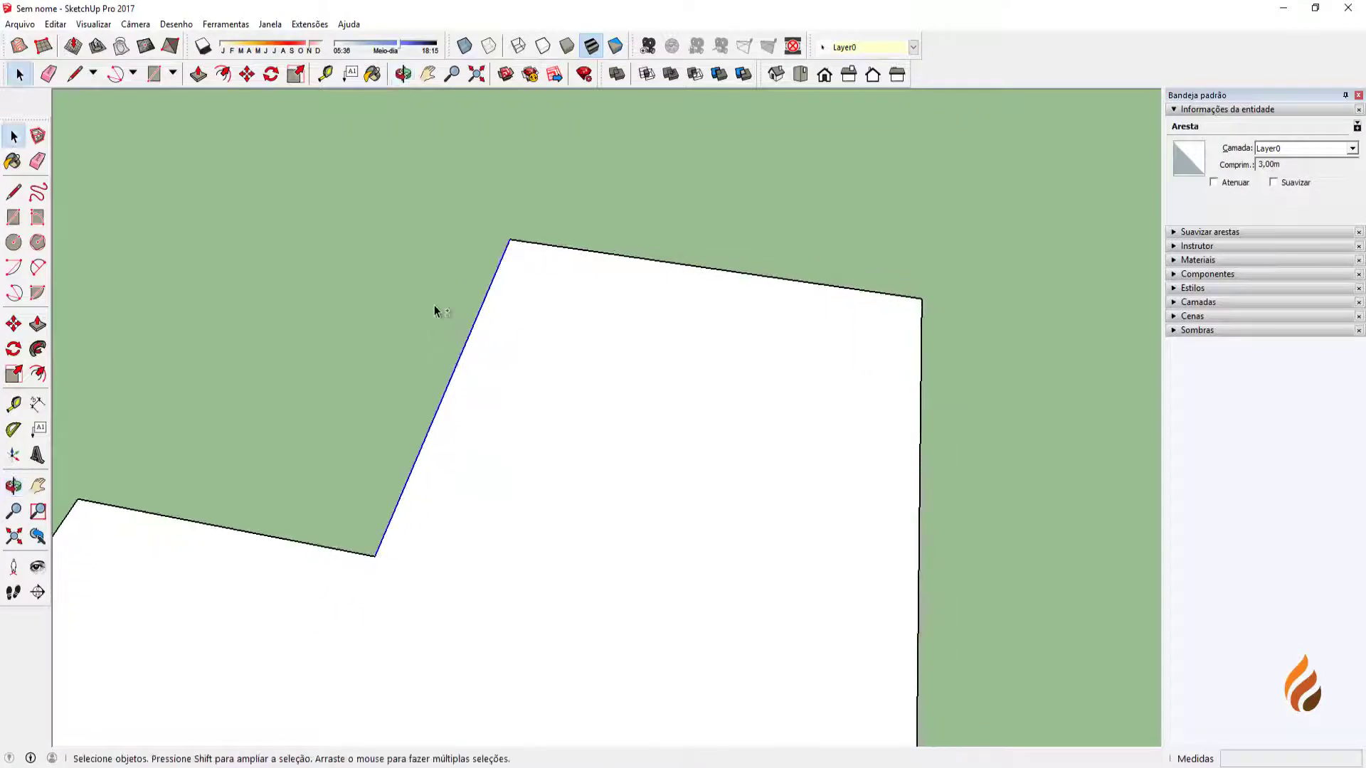
pyautogui.keyDown('shift'); pyautogui.click(920, 402); pyautogui.keyUp('shift')
pyautogui.moveTo(924, 448); pyautogui.dragTo(743, 437, button='middle')
pyautogui.scroll(5, 754, 413)
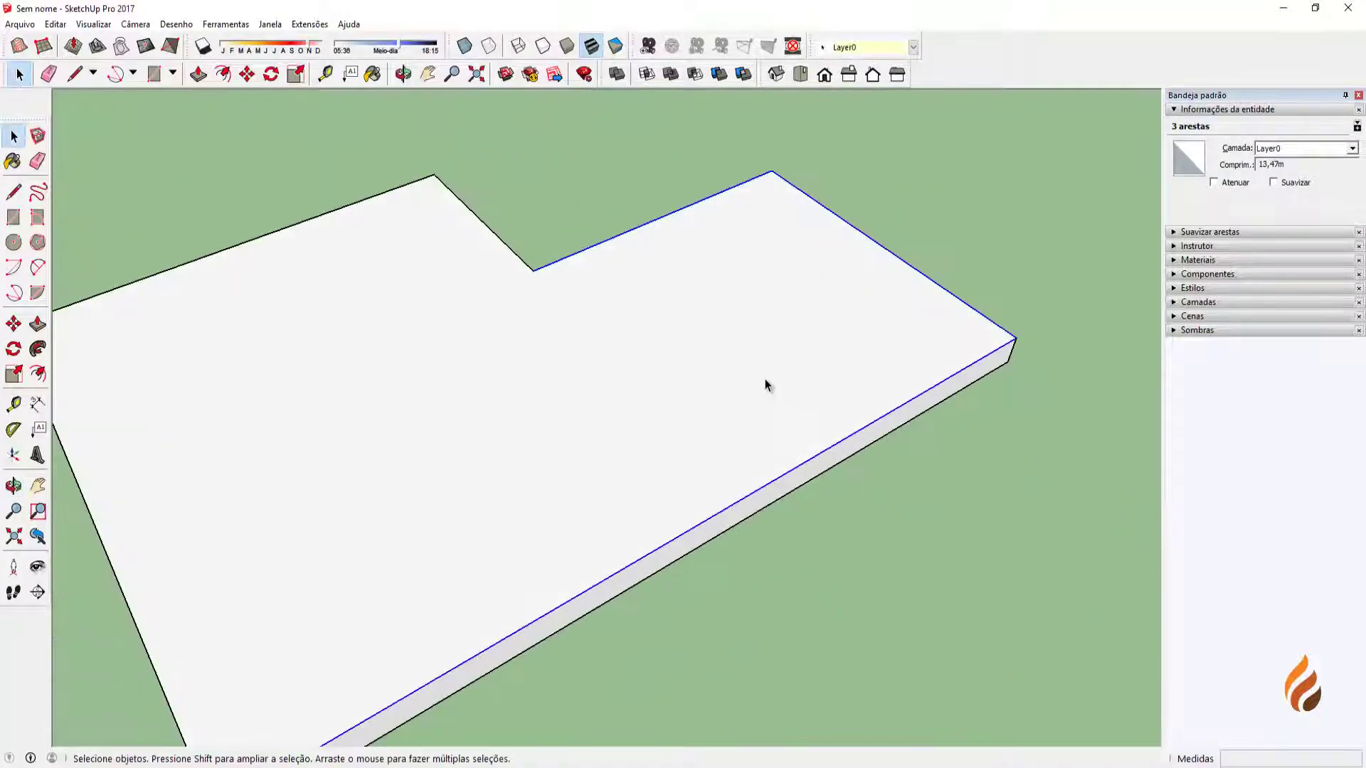
# Try offsetting the three selected edges both outside and inside the slab's top face, undo both offsets and clear the selection.
pyautogui.click(38, 374)
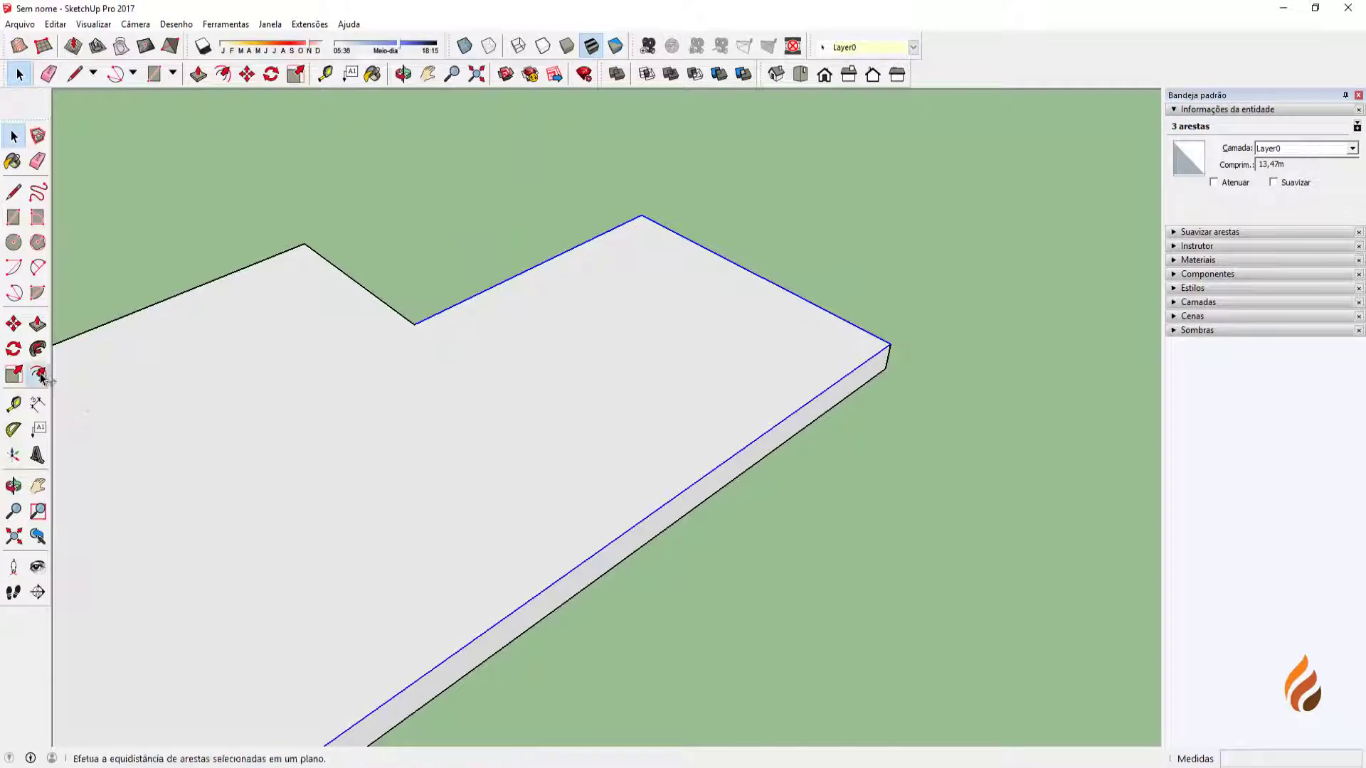
pyautogui.click(596, 325)
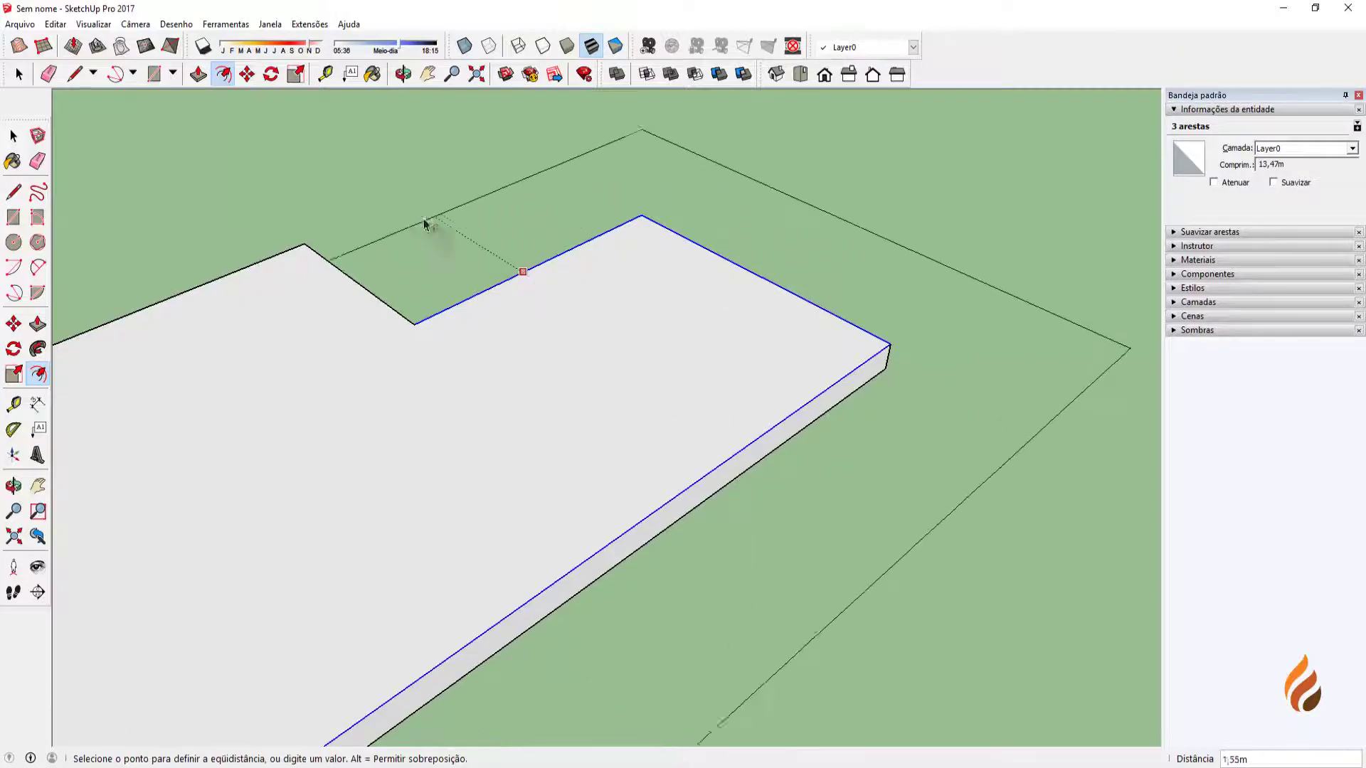
pyautogui.scroll(-1, 483, 349)
pyautogui.click(520, 328)
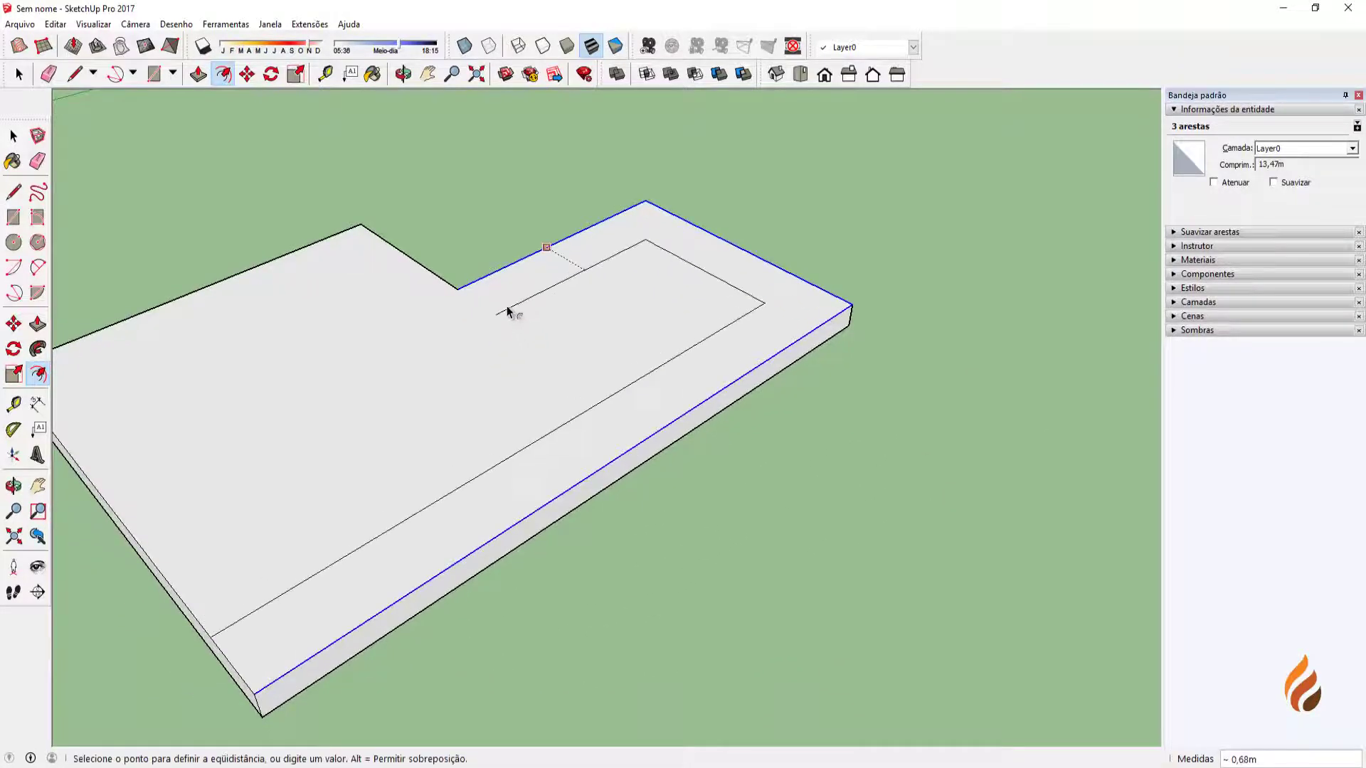
pyautogui.click(453, 244)
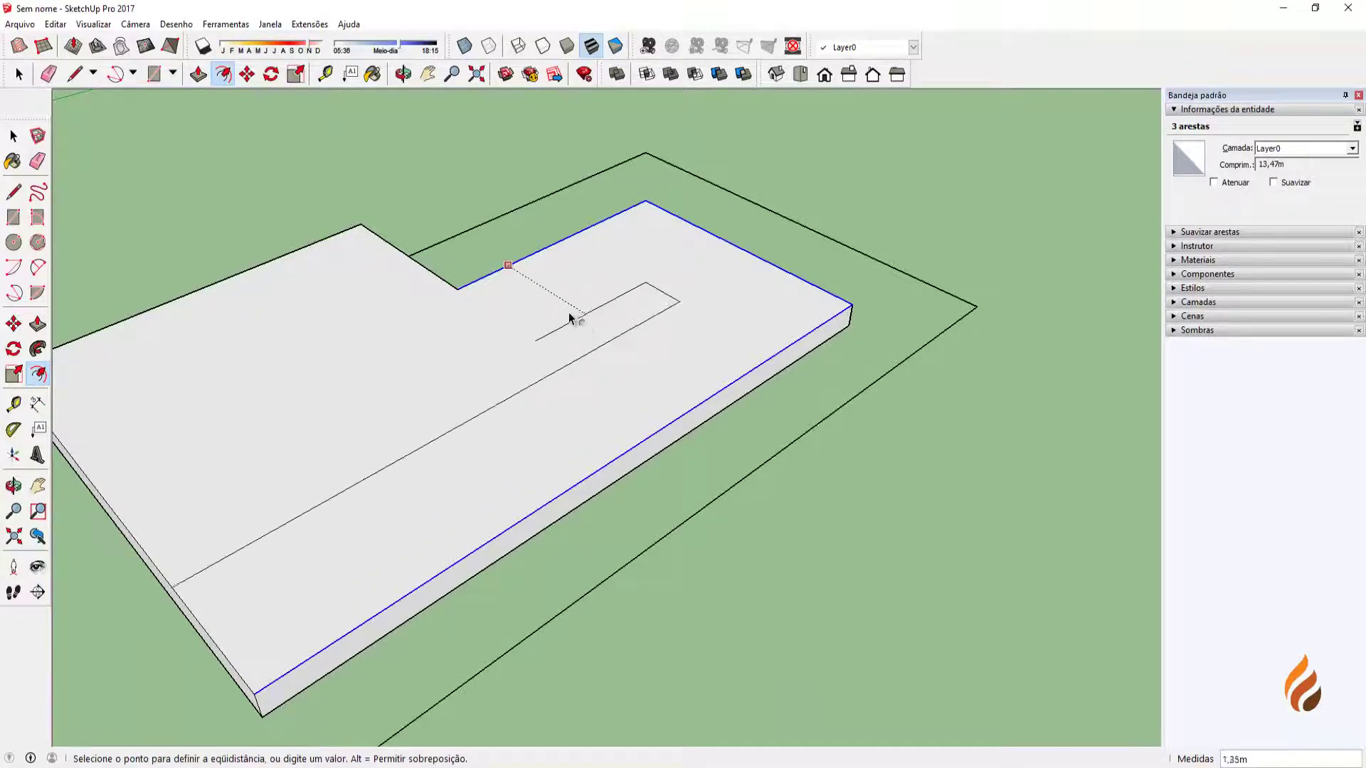
pyautogui.click(562, 306)
pyautogui.moveTo(406, 458); pyautogui.dragTo(497, 408, button='middle')
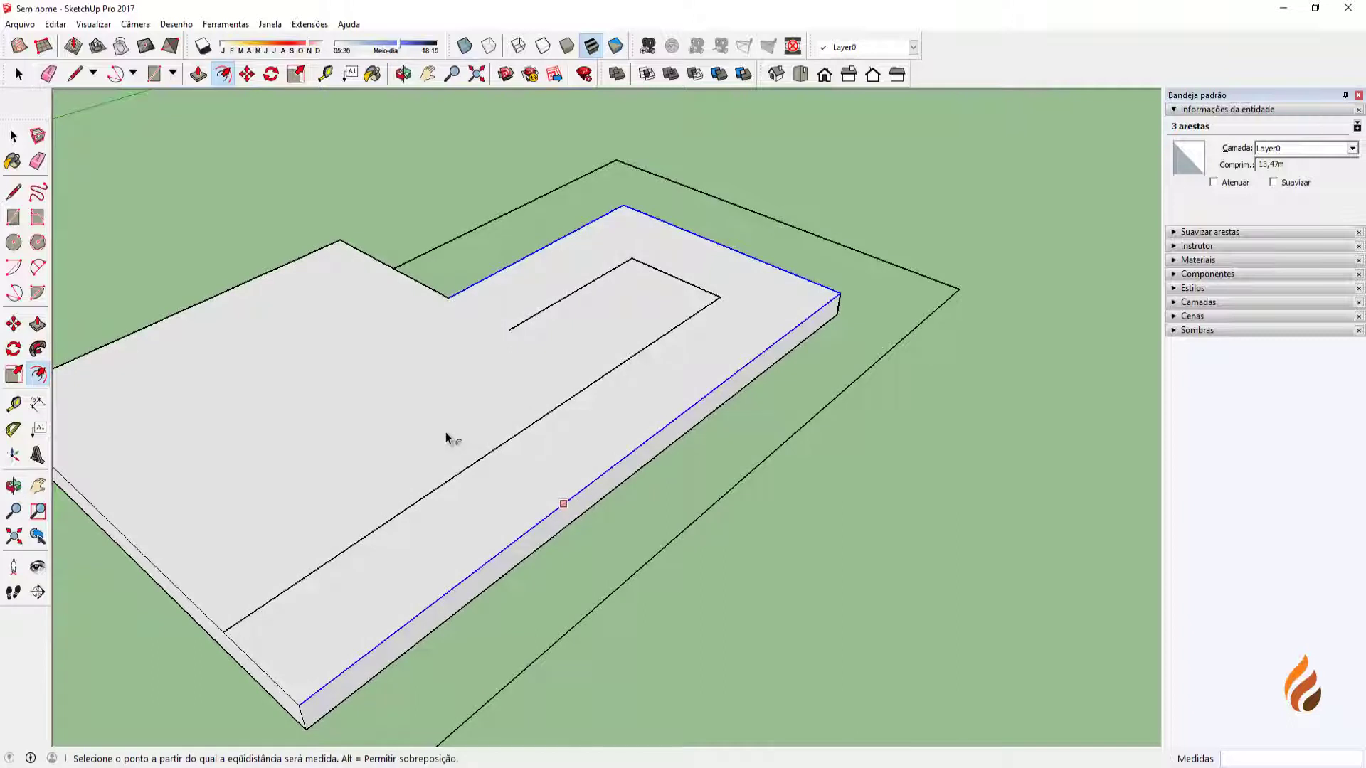
pyautogui.hotkey('ctrl', 'z')
pyautogui.hotkey('ctrl', 'z')
pyautogui.press('space')
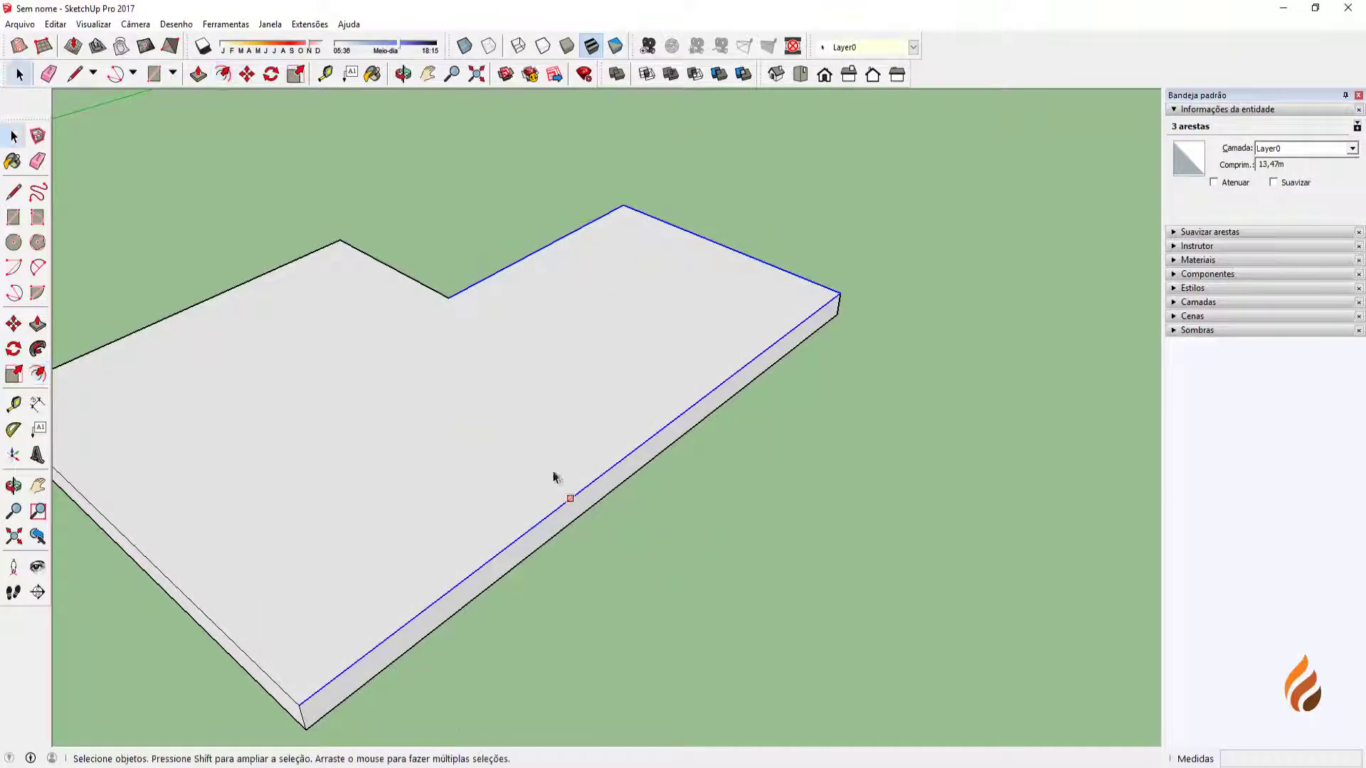
pyautogui.click(695, 524)
# Select the two long outer edges that meet at the slab's outside corner on the top face.
pyautogui.moveTo(695, 525); pyautogui.dragTo(263, 501, button='middle')
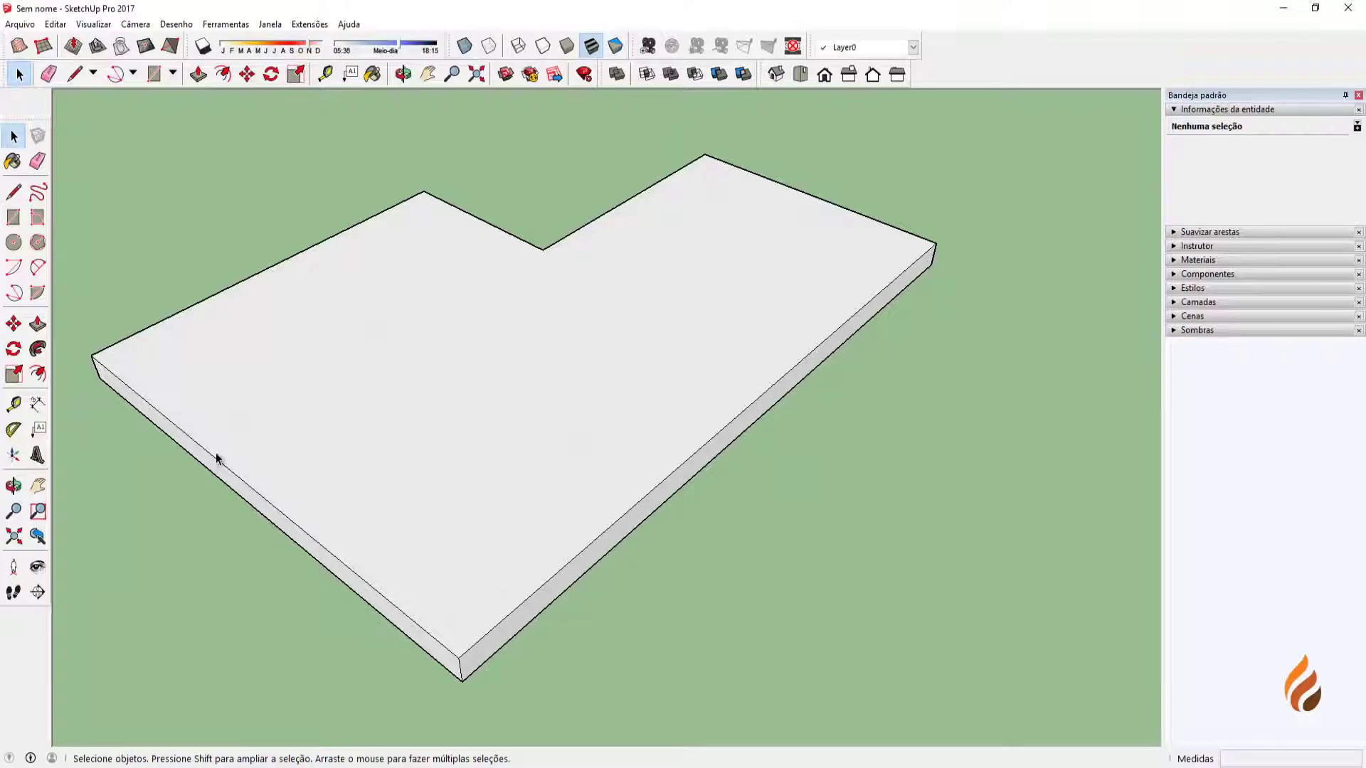
pyautogui.scroll(2, 216, 457)
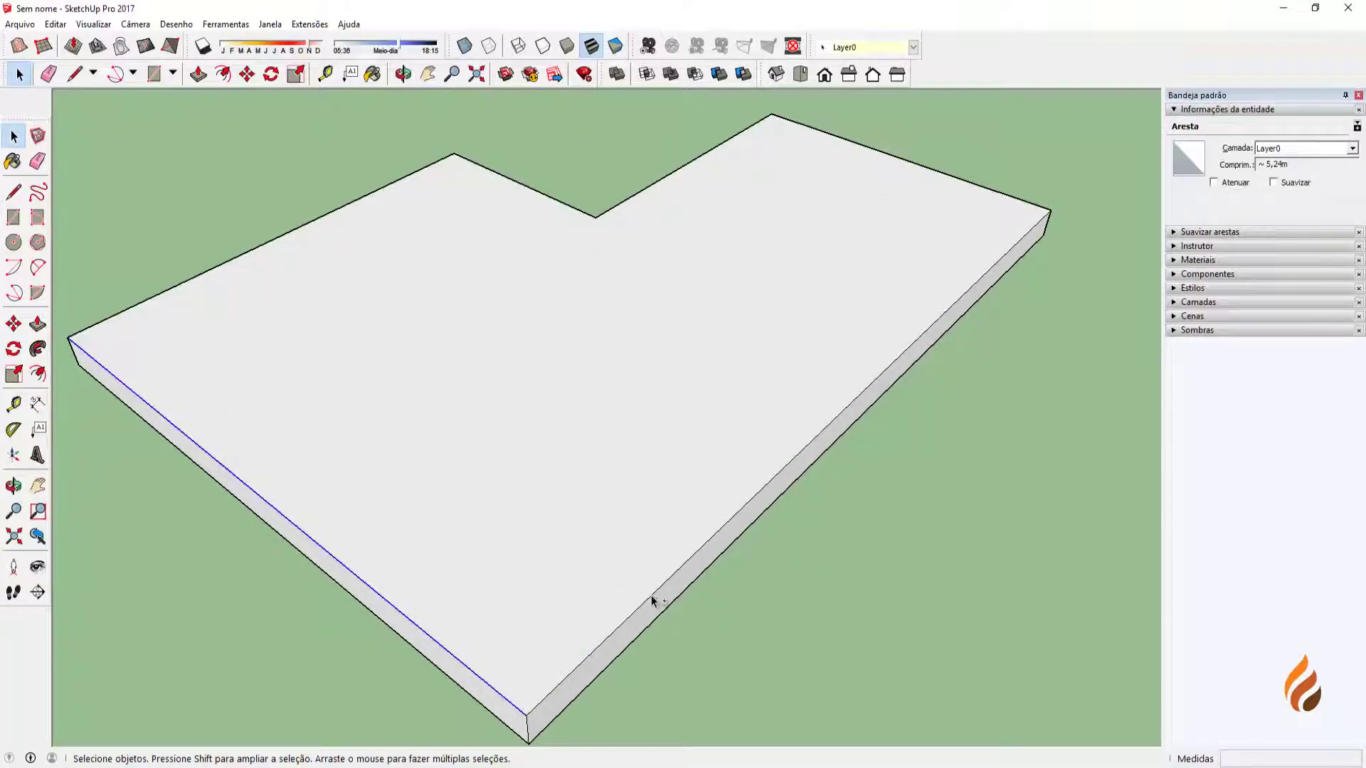
pyautogui.moveTo(589, 623); pyautogui.dragTo(622, 449, button='middle')
pyautogui.scroll(3, 541, 508)
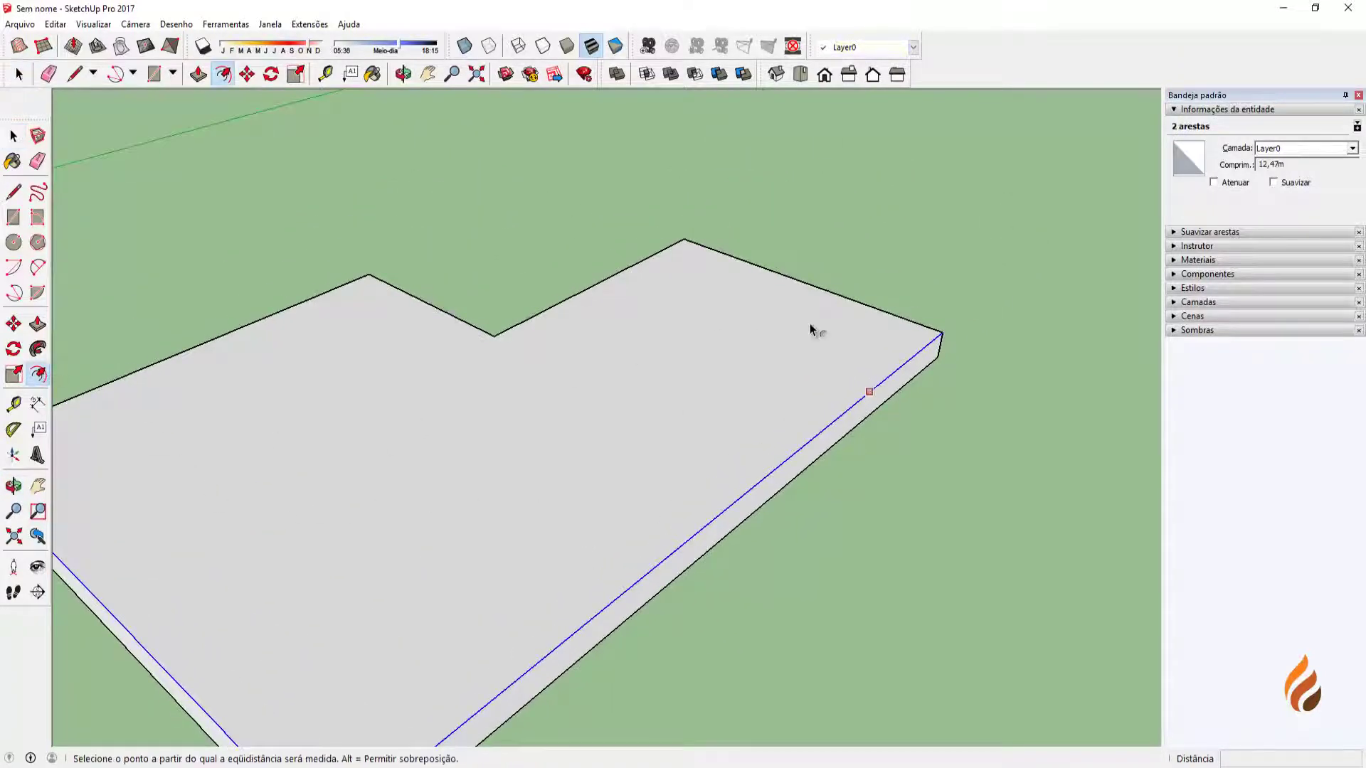
# Offset the two selected edges about 1.62 m inward, up to the midpoint of the wing's end edge.
pyautogui.scroll(2, 811, 329)
pyautogui.moveTo(814, 326); pyautogui.dragTo(871, 462, button='middle')
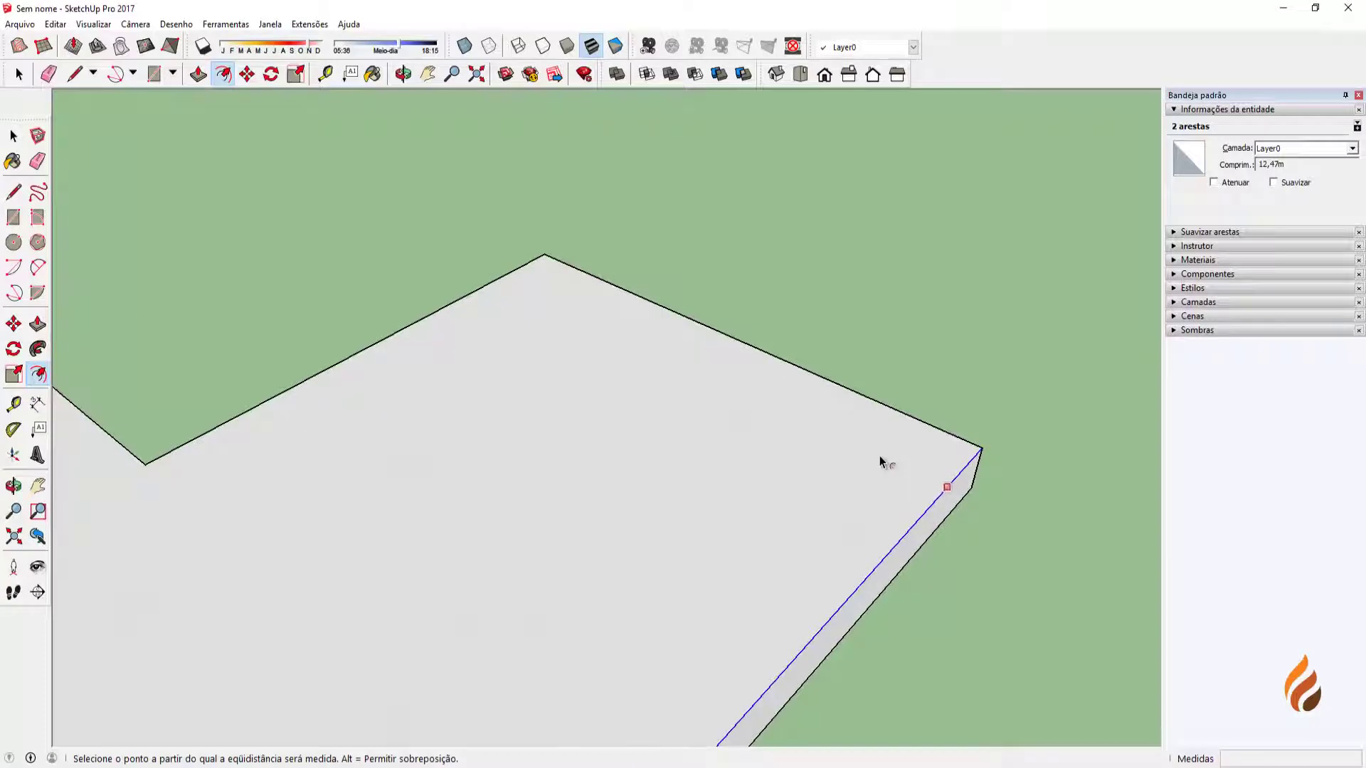
pyautogui.click(883, 459)
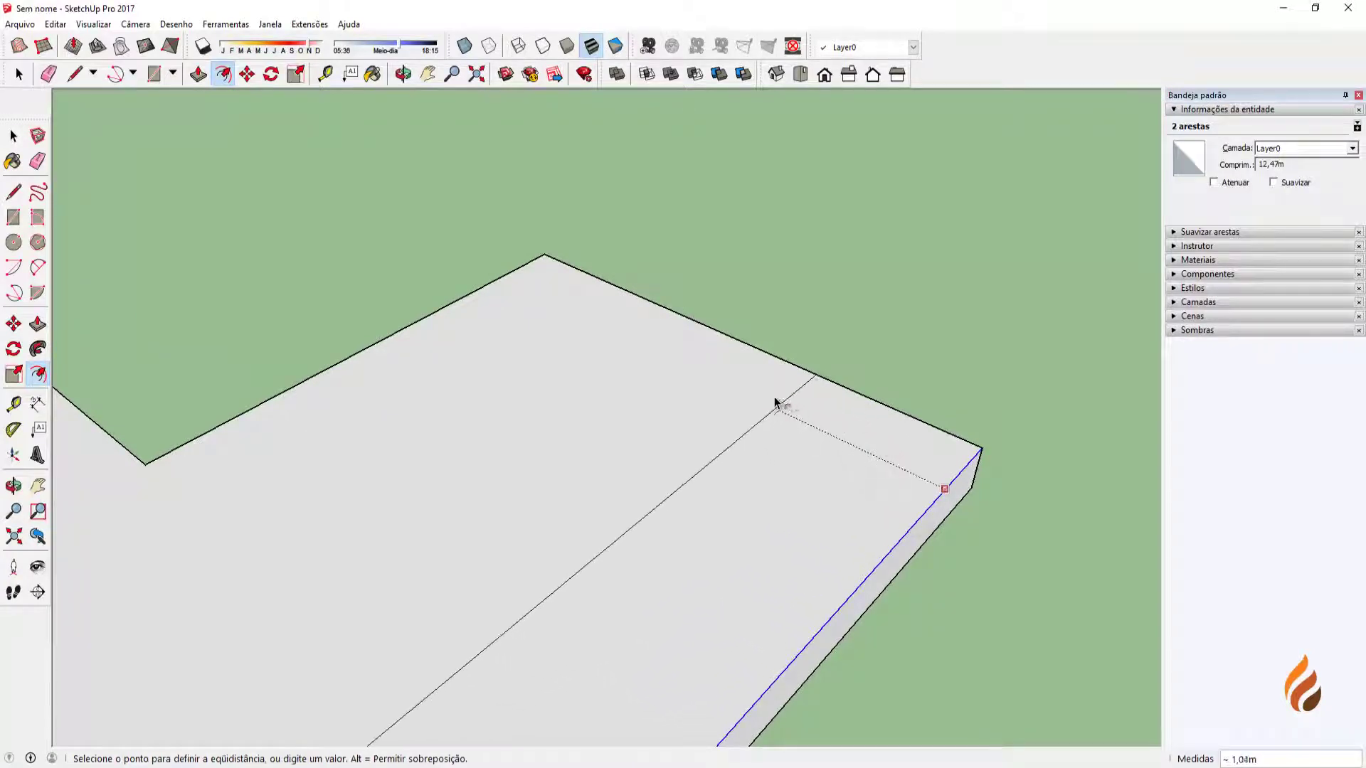
pyautogui.scroll(-5, 763, 429)
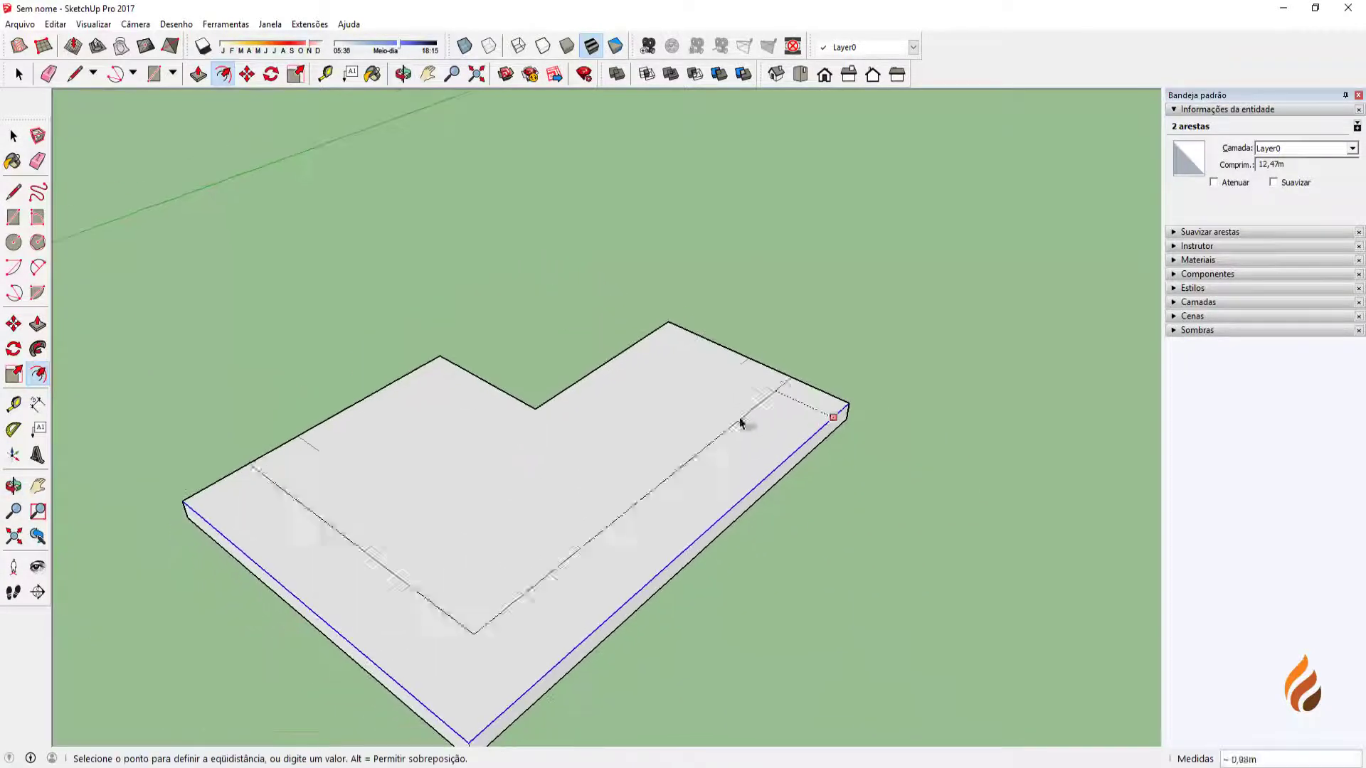
pyautogui.scroll(5, 760, 369)
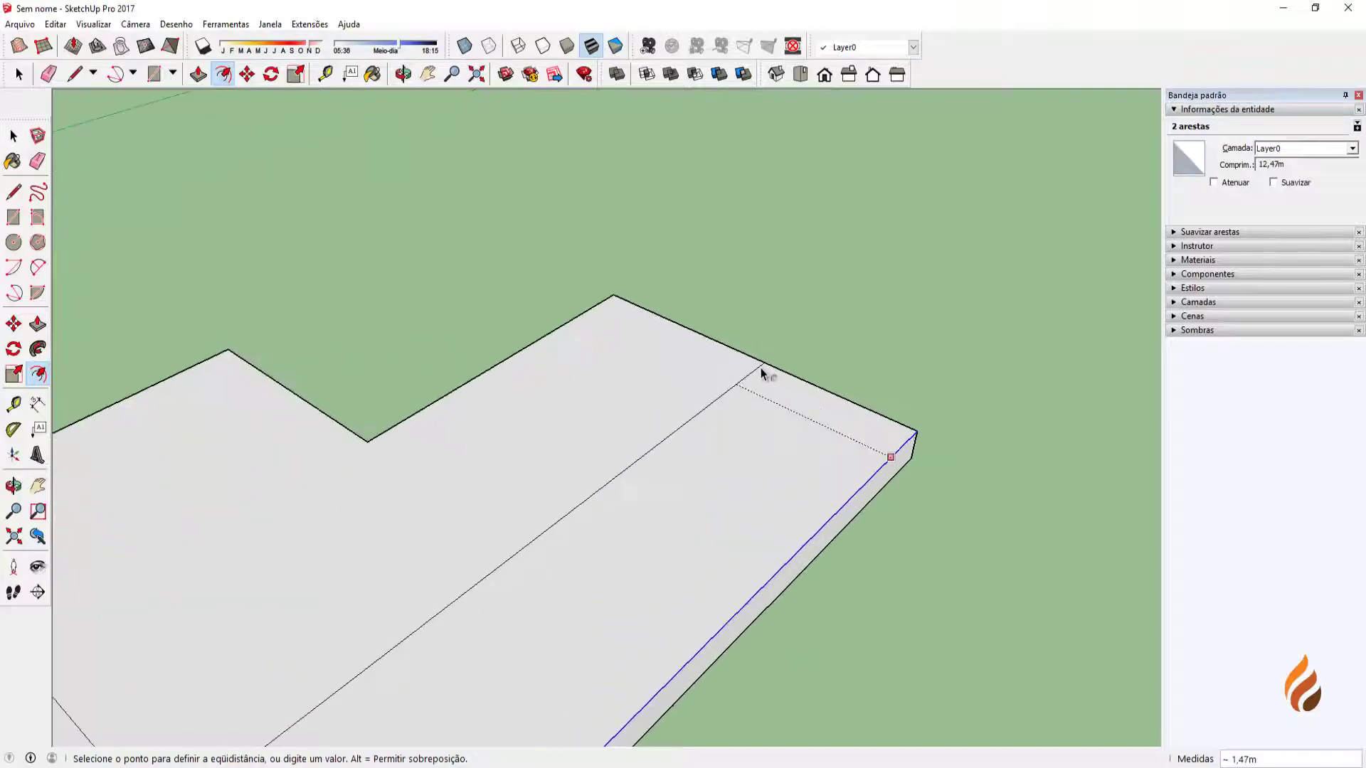
pyautogui.scroll(1, 762, 357)
pyautogui.scroll(-1, 750, 354)
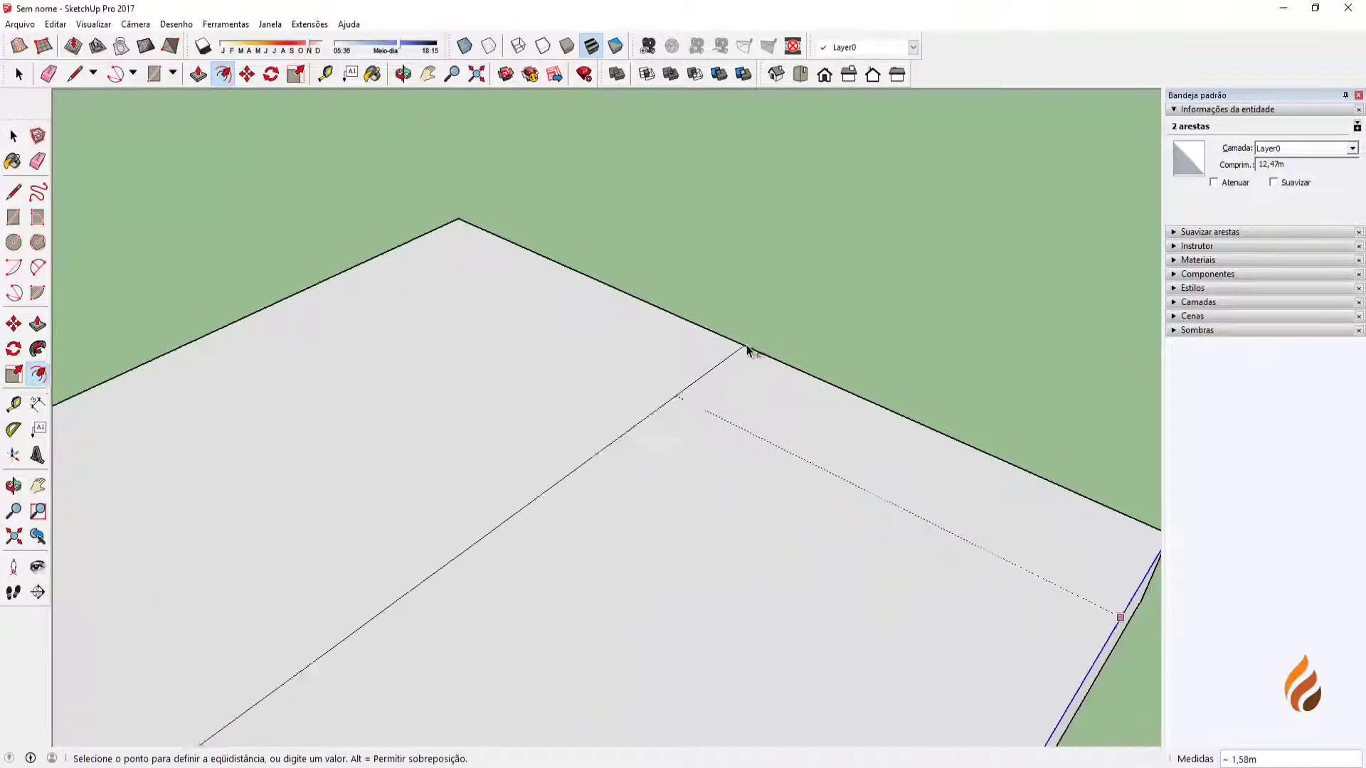
pyautogui.scroll(1, 695, 351)
pyautogui.scroll(2, 644, 321)
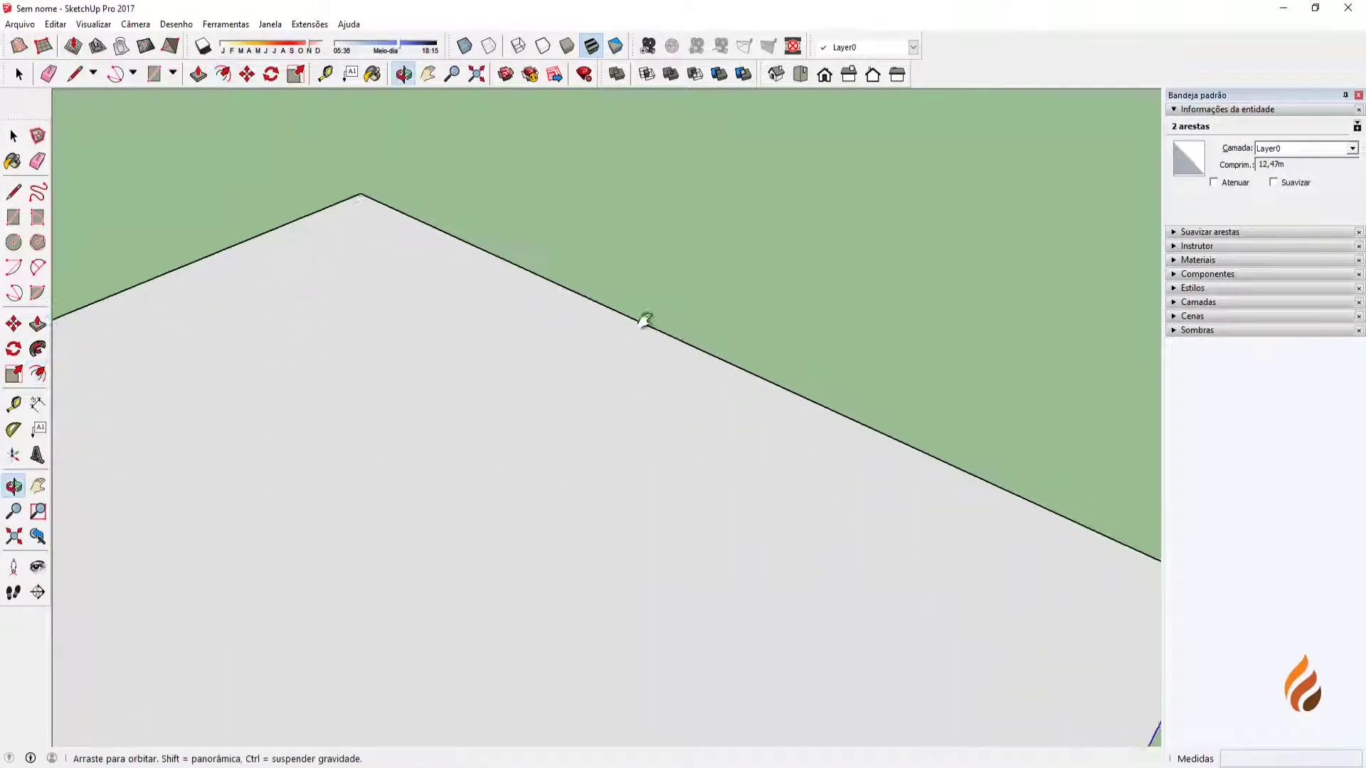
pyautogui.moveTo(596, 306); pyautogui.dragTo(425, 334, button='middle')
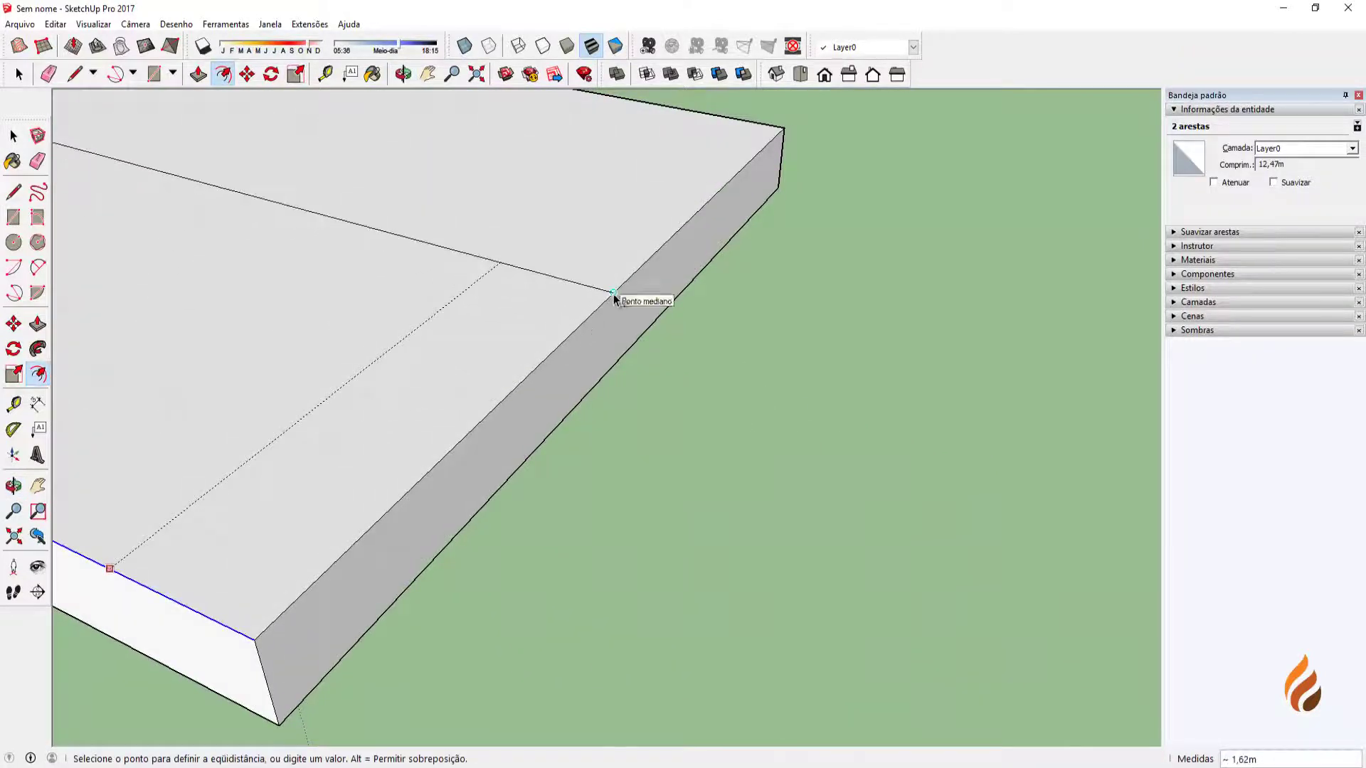
pyautogui.scroll(-5, 697, 447)
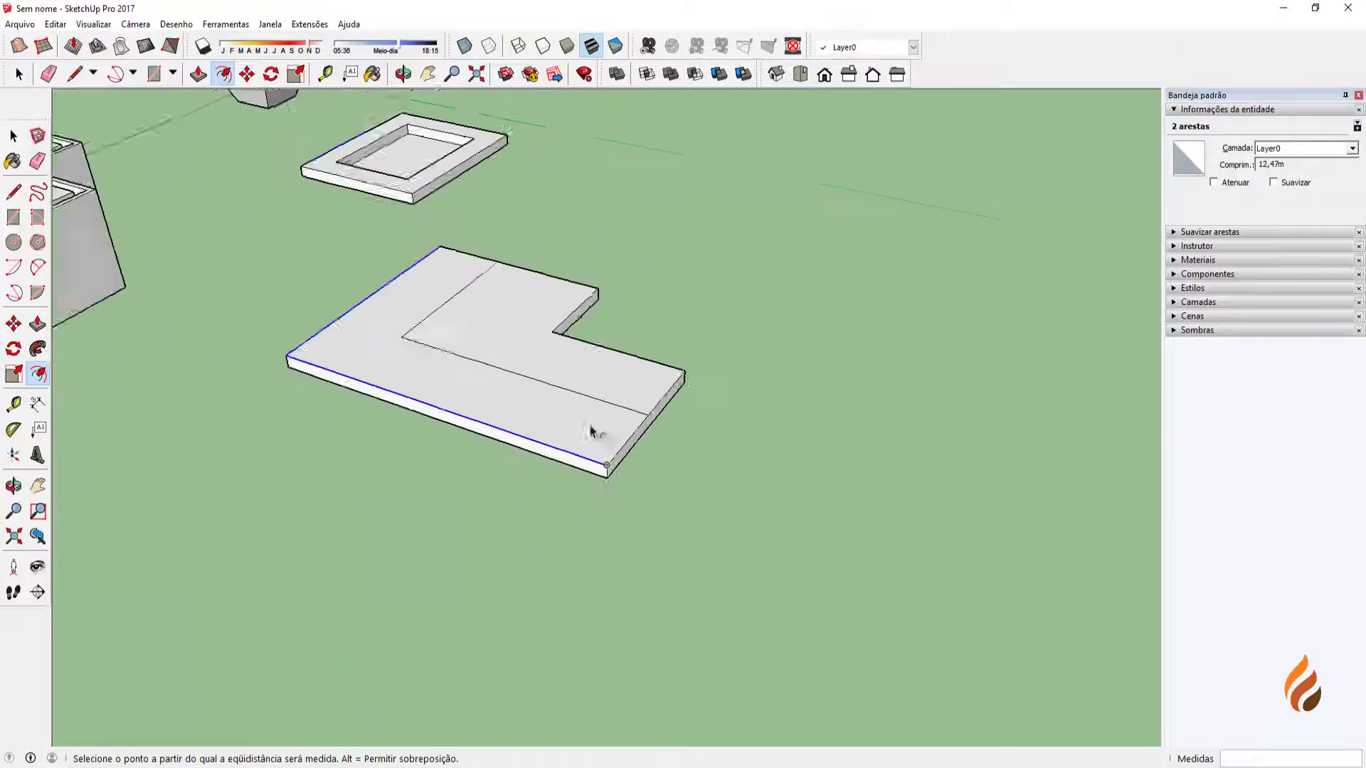
# Move the two offset lines about 0.53 m up along the blue axis to form a gabled roof, and clear the selection.
pyautogui.moveTo(595, 433); pyautogui.dragTo(710, 386, button='middle')
pyautogui.moveTo(914, 569); pyautogui.dragTo(630, 467, button='middle')
pyautogui.press('space')
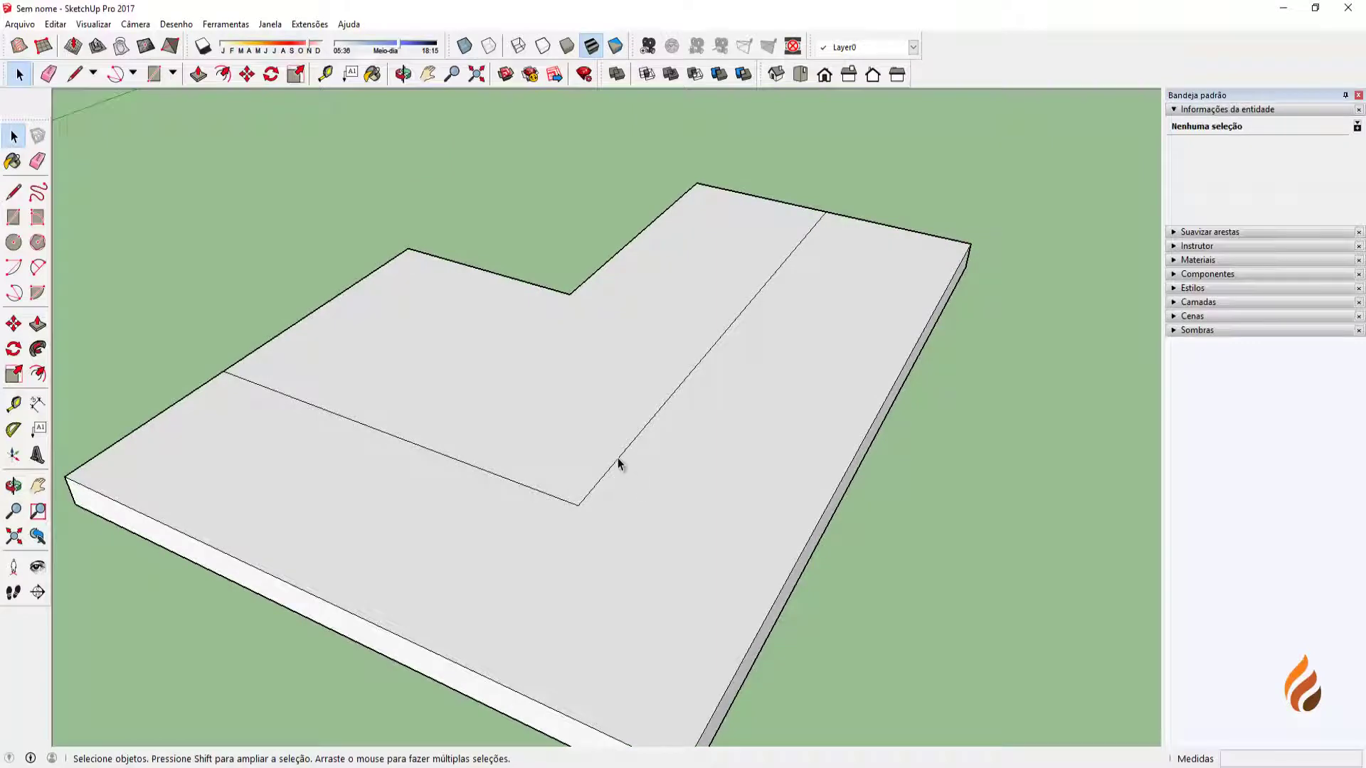
pyautogui.click(620, 463)
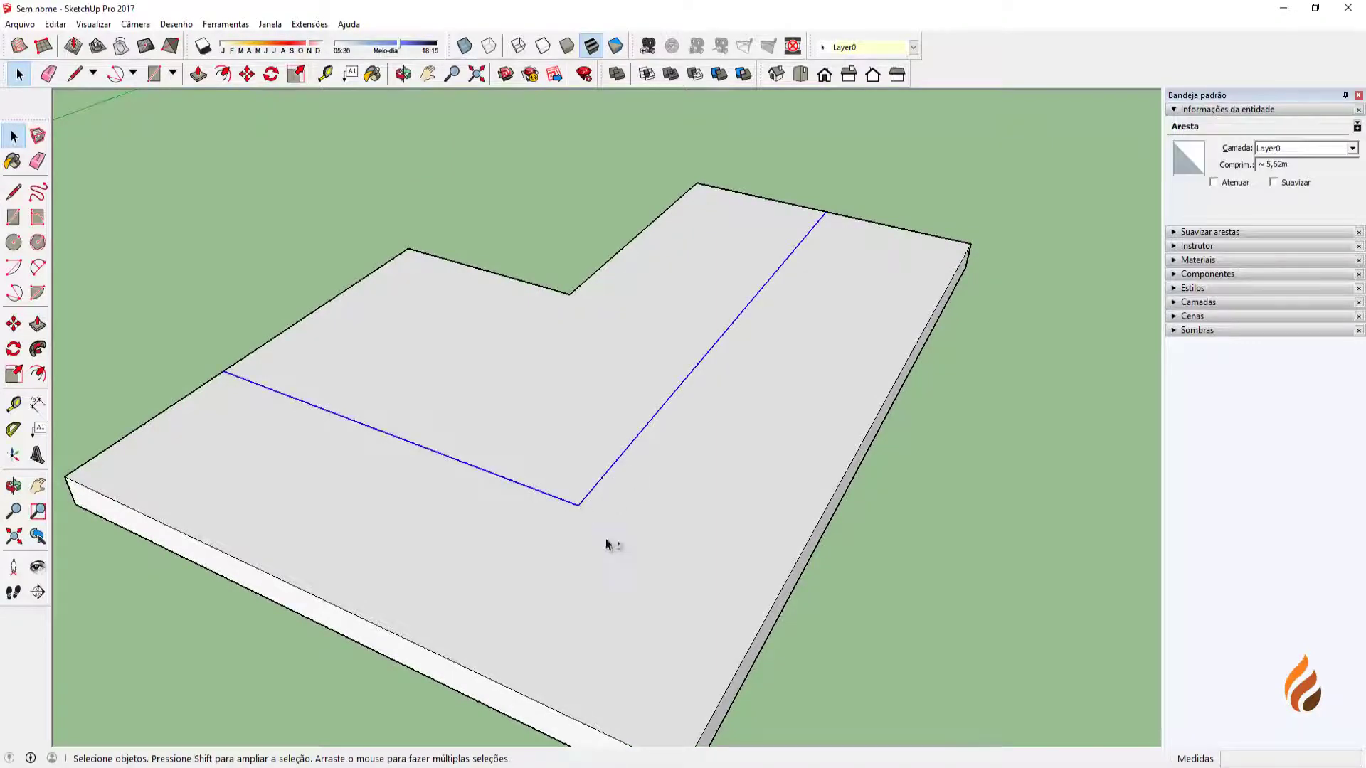
pyautogui.moveTo(606, 544); pyautogui.dragTo(622, 492, button='middle')
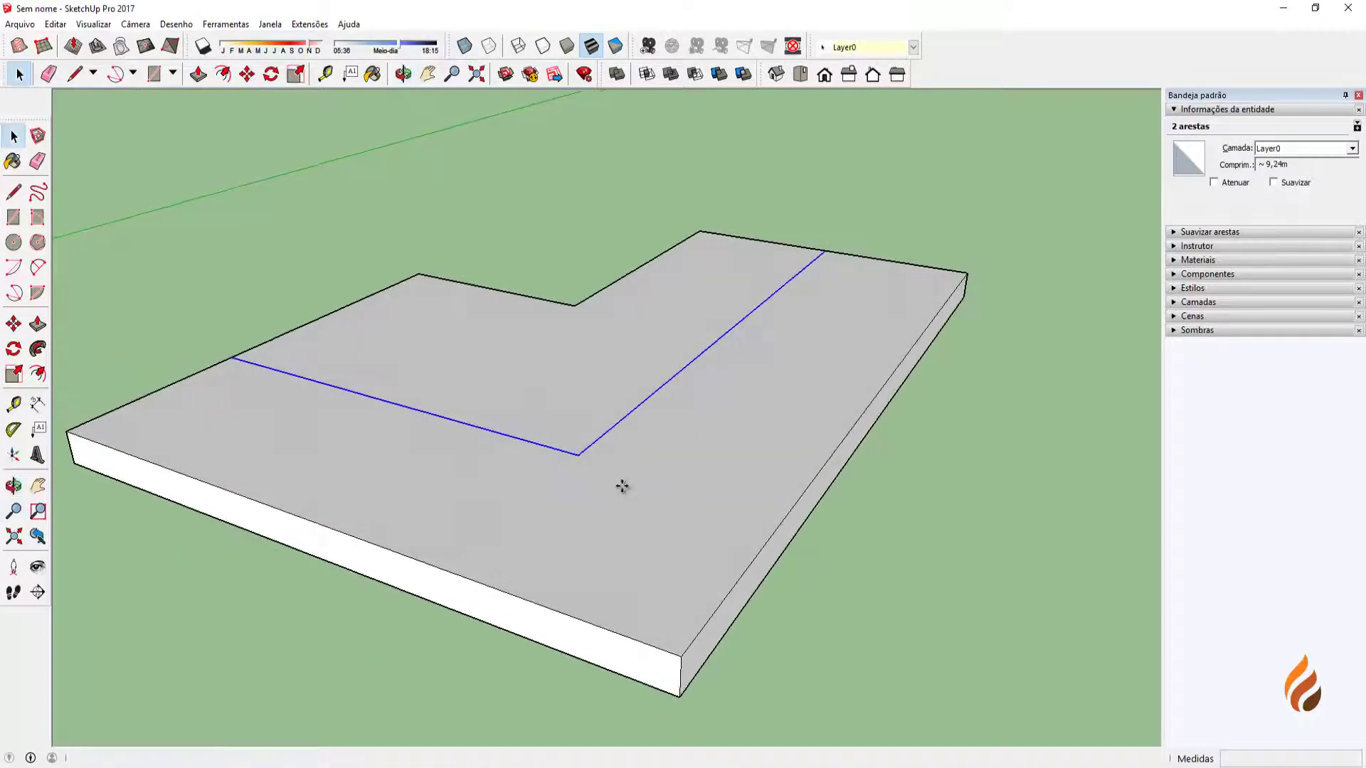
pyautogui.press('m')
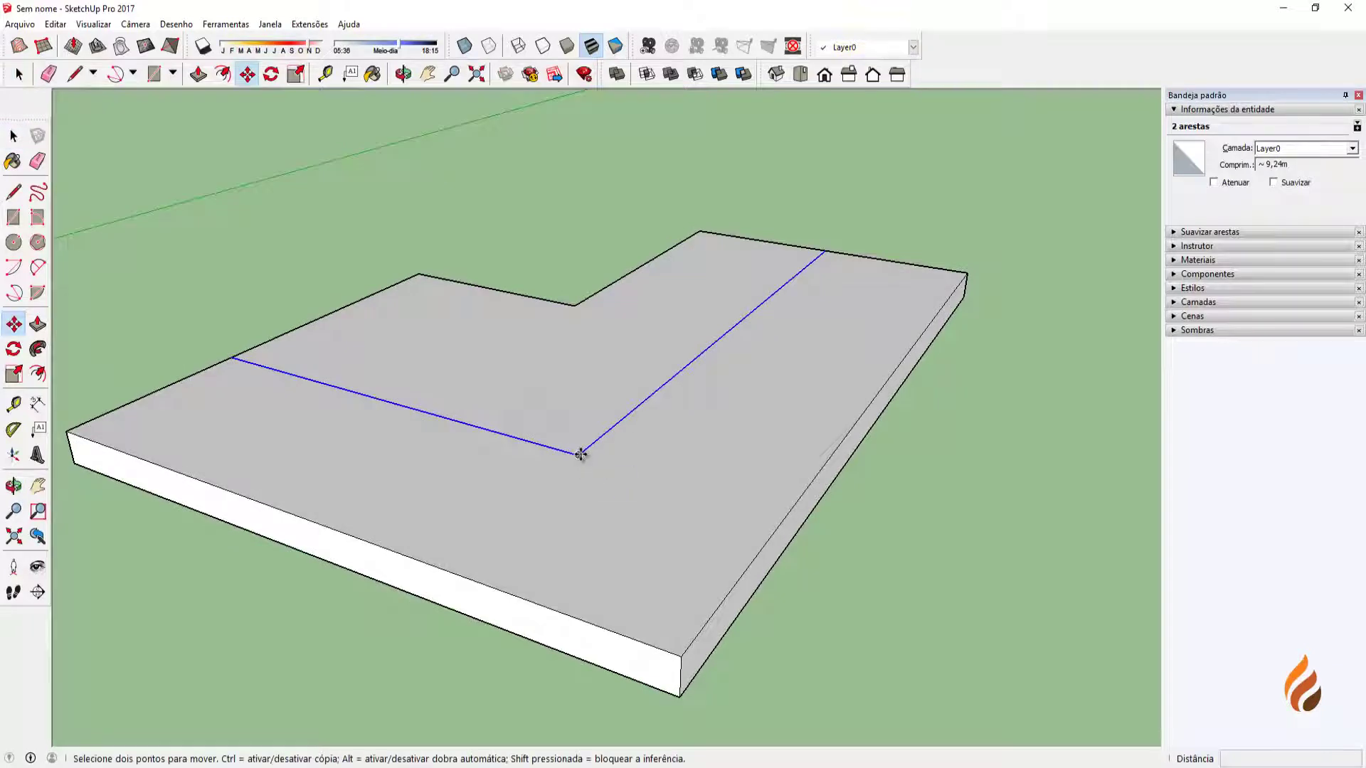
pyautogui.click(580, 456)
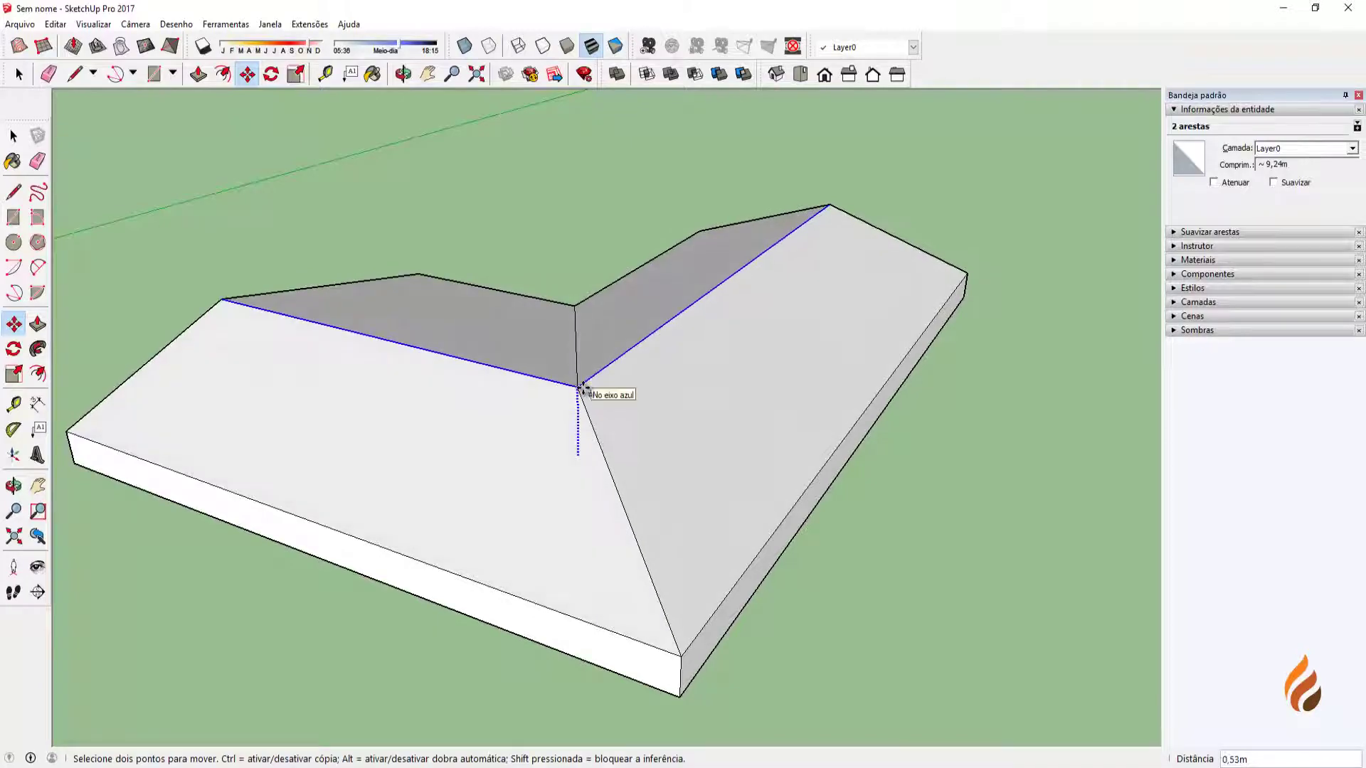
pyautogui.click(580, 387)
pyautogui.moveTo(759, 454); pyautogui.dragTo(843, 569, button='middle')
pyautogui.click(844, 569)
# Select the two sloping top edges of the roof's gable end face.
pyautogui.moveTo(822, 516); pyautogui.dragTo(594, 515, button='middle')
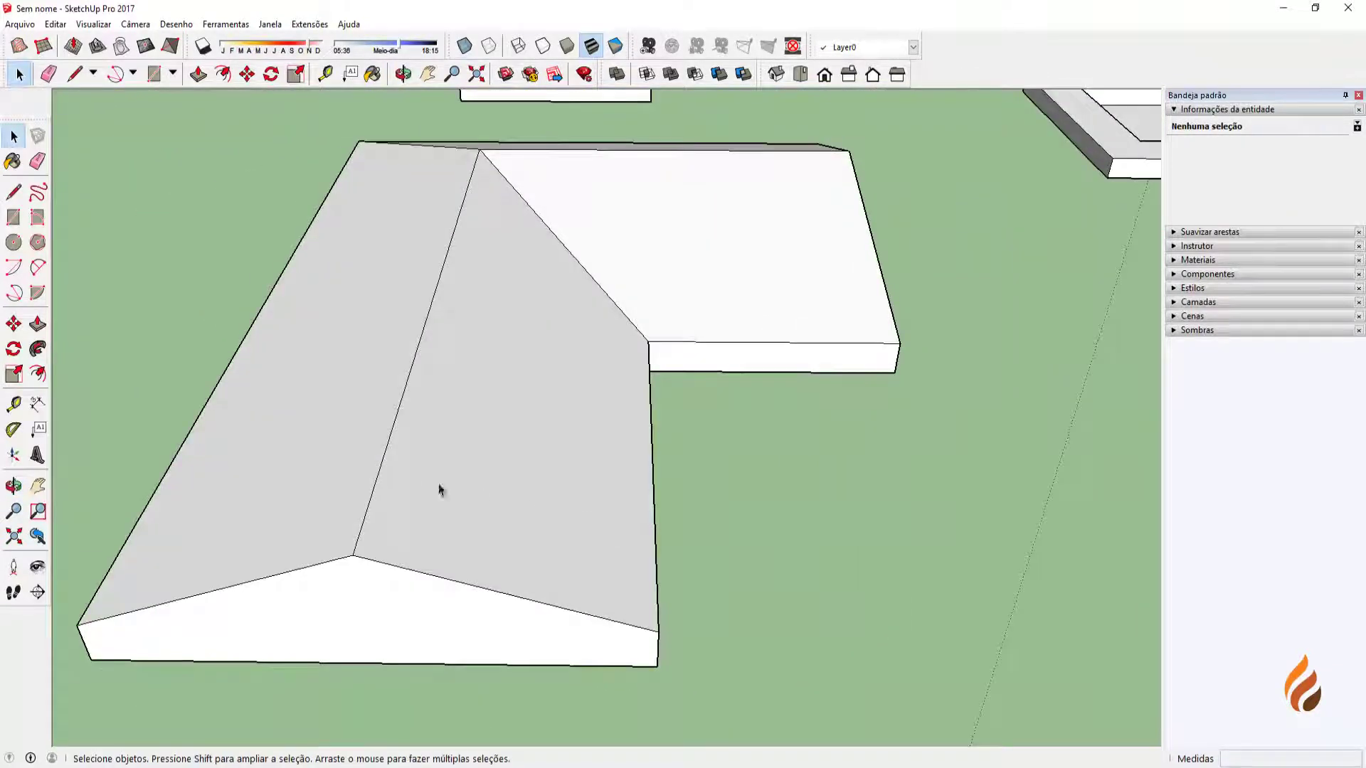
pyautogui.moveTo(439, 489); pyautogui.dragTo(475, 418, button='middle')
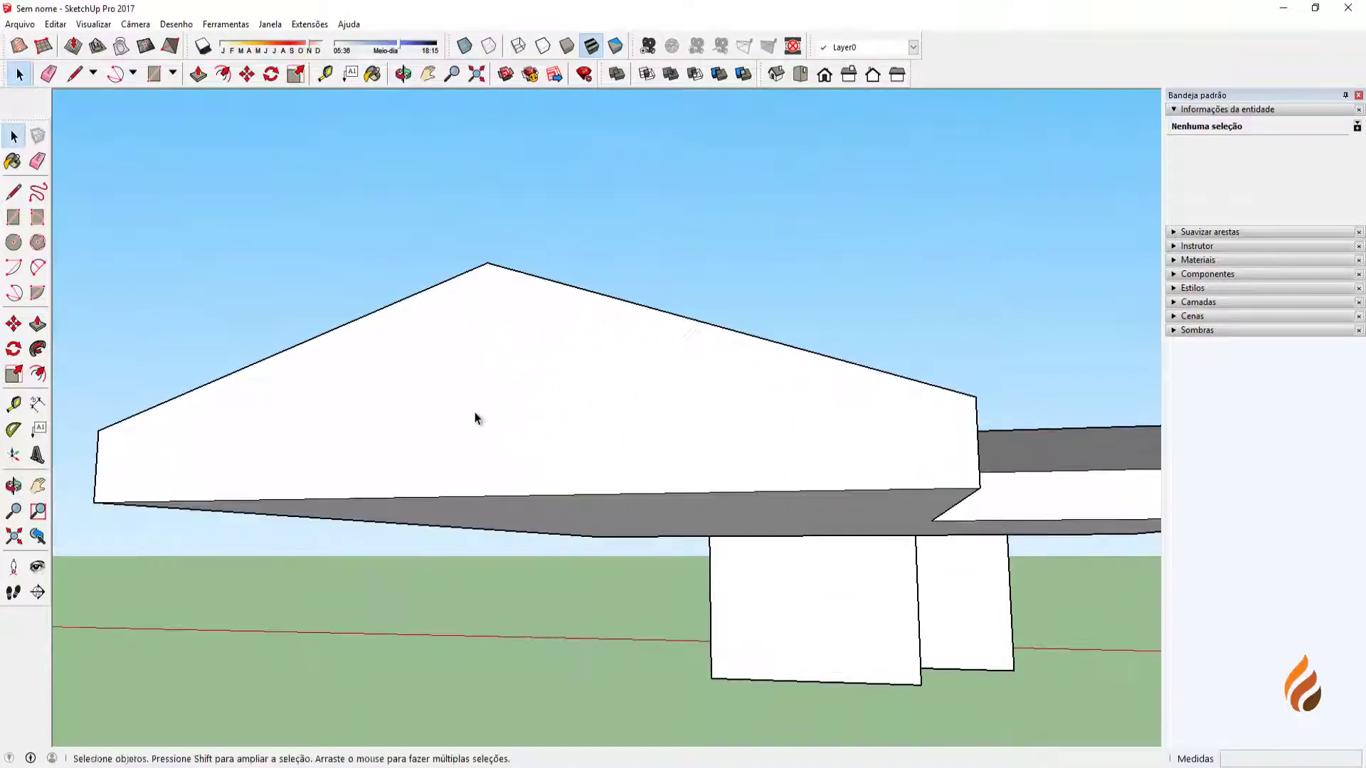
pyautogui.scroll(1, 475, 418)
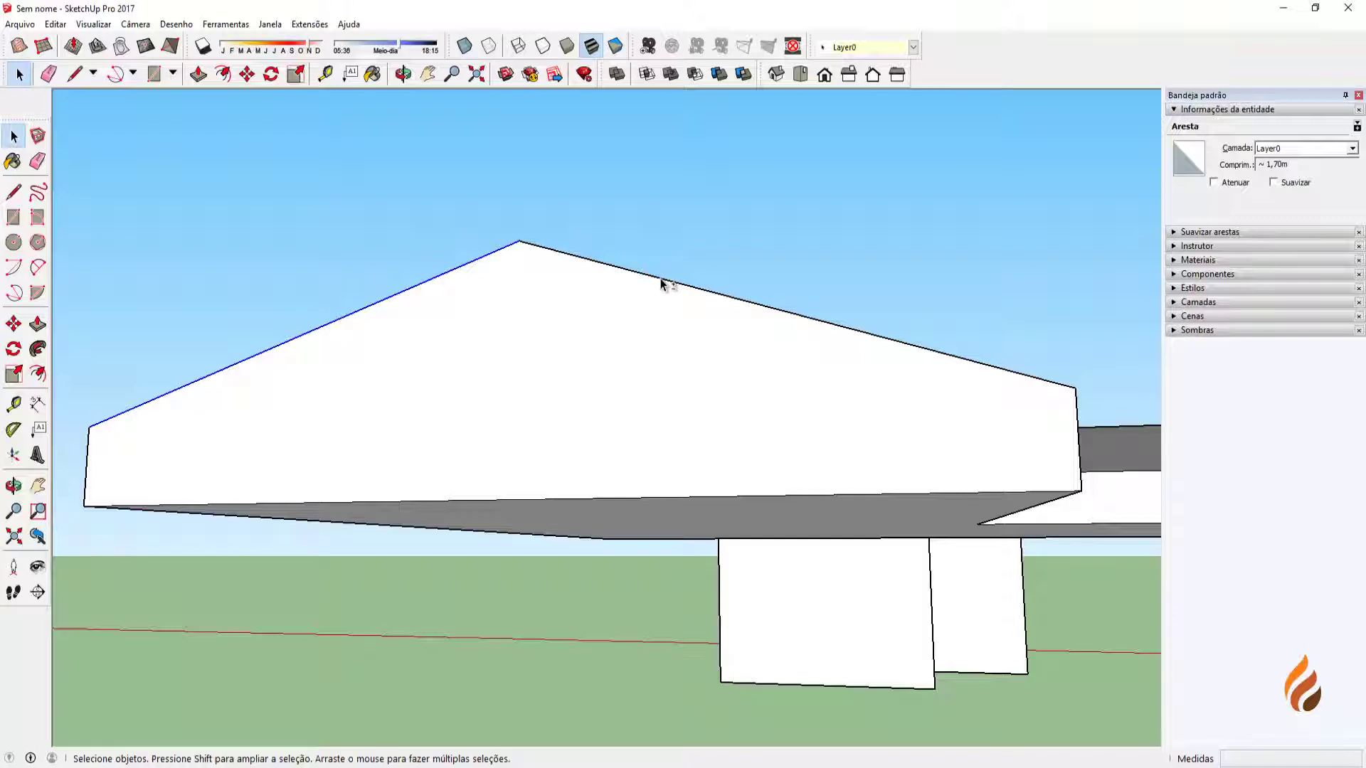
pyautogui.scroll(-1, 674, 335)
pyautogui.moveTo(121, 414); pyautogui.dragTo(168, 454, button='middle')
pyautogui.scroll(4, 169, 424)
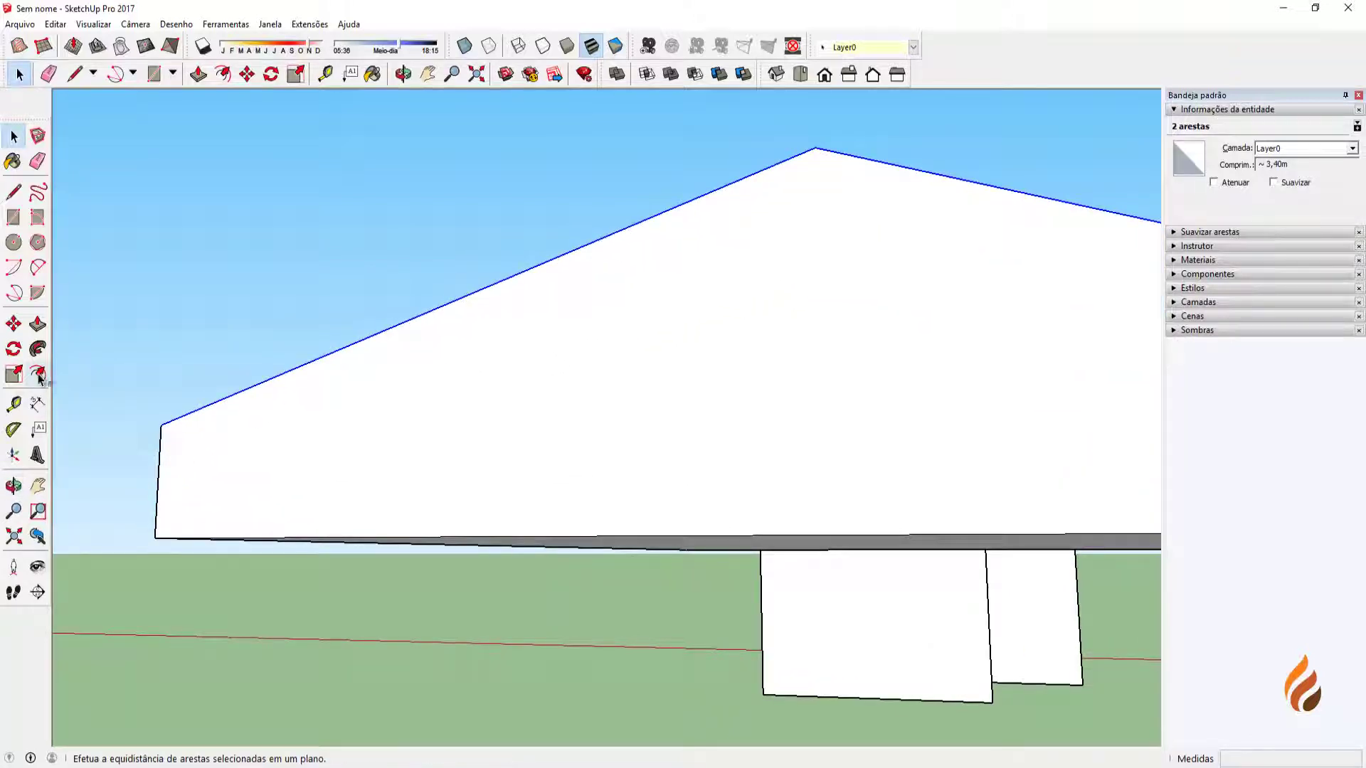
# Offset the two sloping gable edges about 0.26 m inward, using the face's lower corner as reference, and clear the selection.
pyautogui.scroll(1, 256, 446)
pyautogui.click(288, 402)
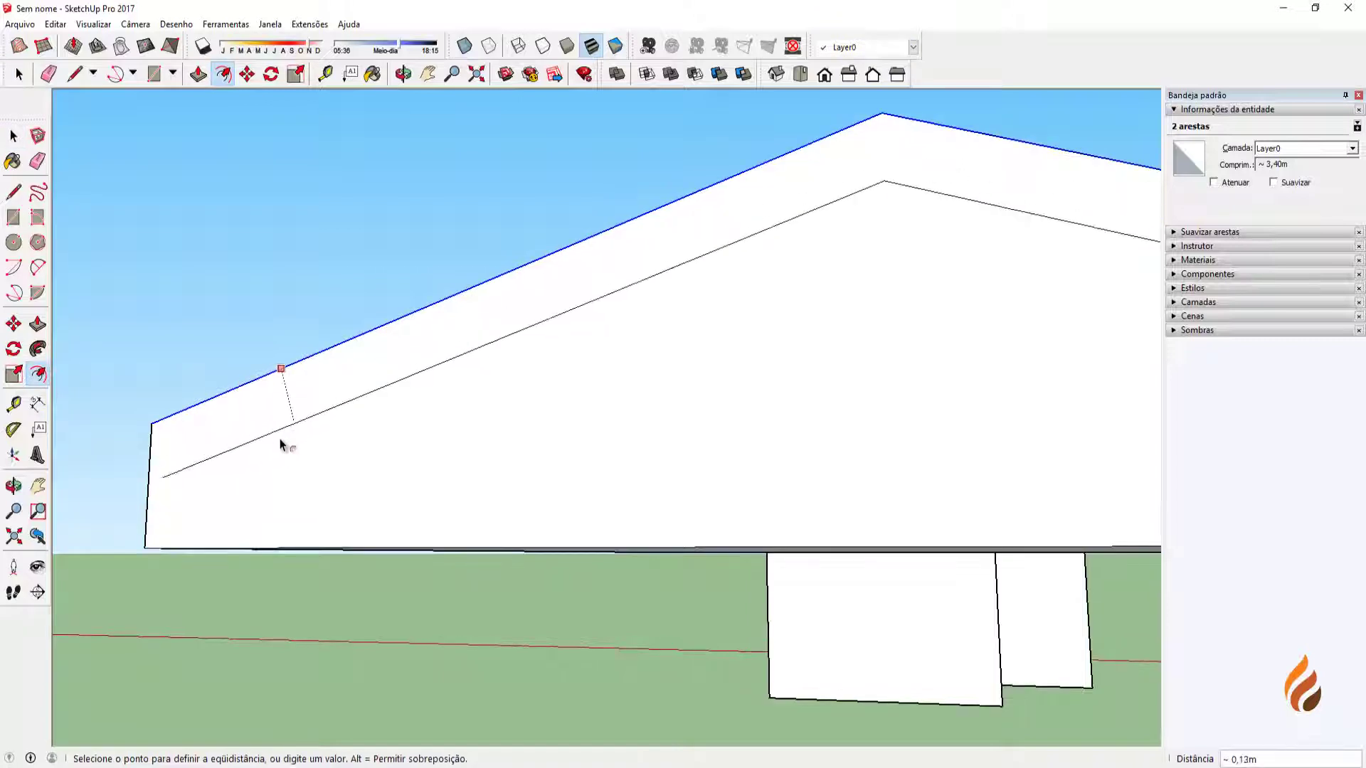
pyautogui.scroll(1, 157, 540)
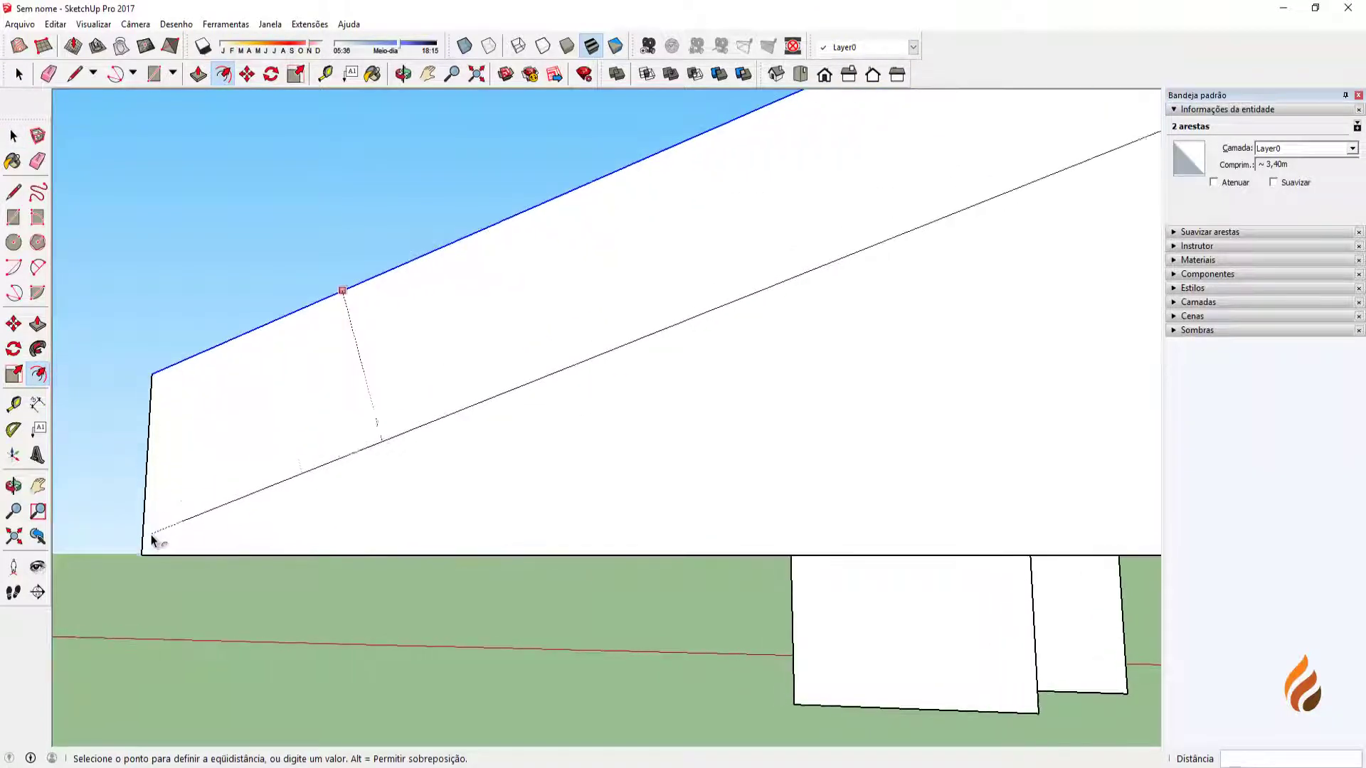
pyautogui.scroll(2, 141, 556)
pyautogui.scroll(1, 141, 556)
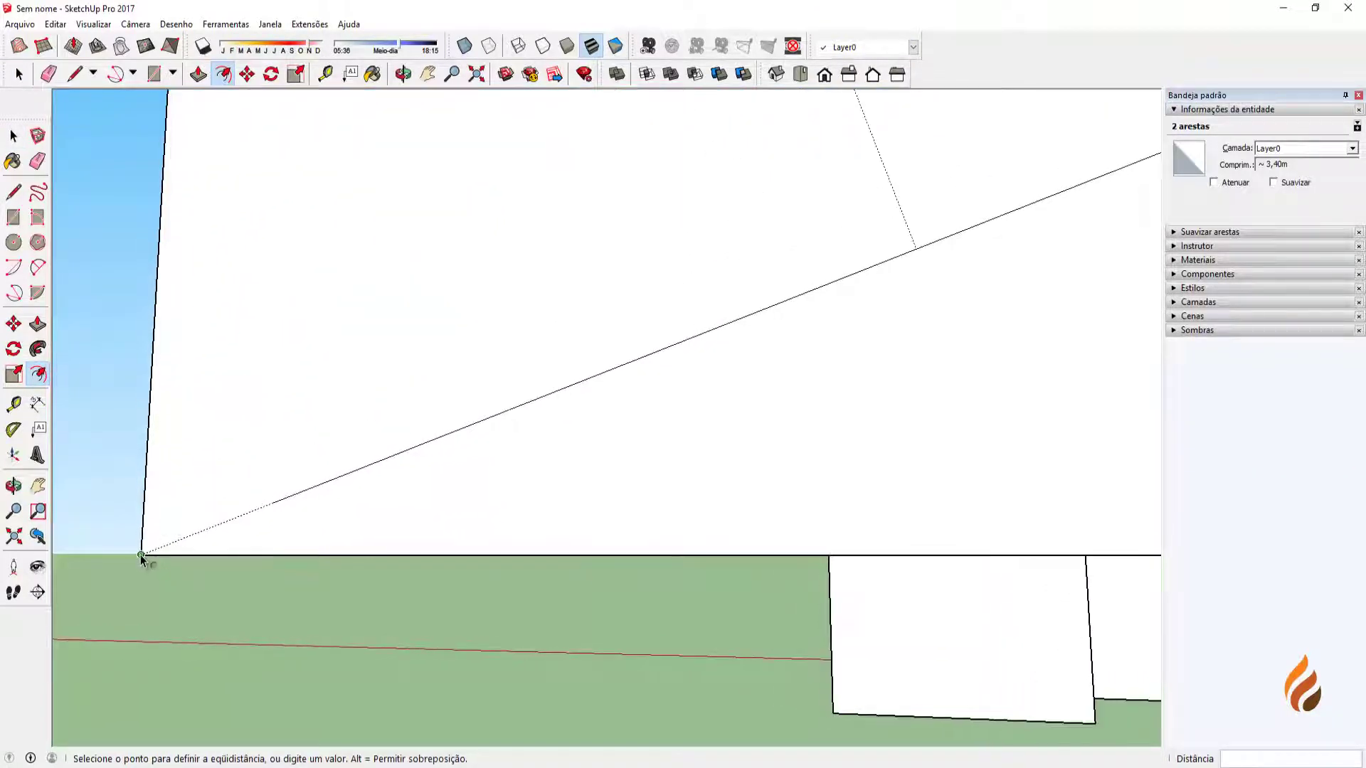
pyautogui.middleClick(138, 555)
pyautogui.moveTo(143, 555); pyautogui.dragTo(180, 567, button='middle')
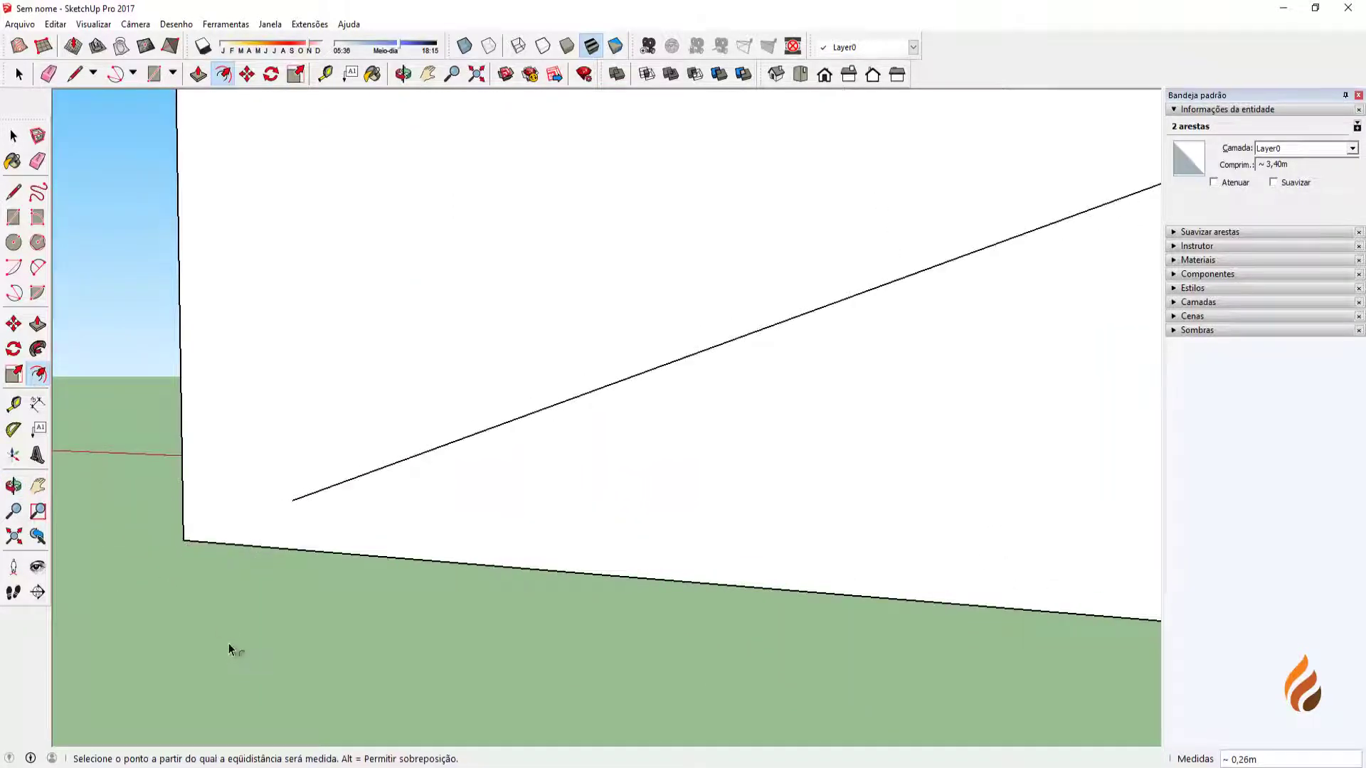
pyautogui.scroll(-2, 213, 612)
pyautogui.press('space')
pyautogui.moveTo(311, 616); pyautogui.dragTo(316, 610, button='middle')
pyautogui.click(318, 613)
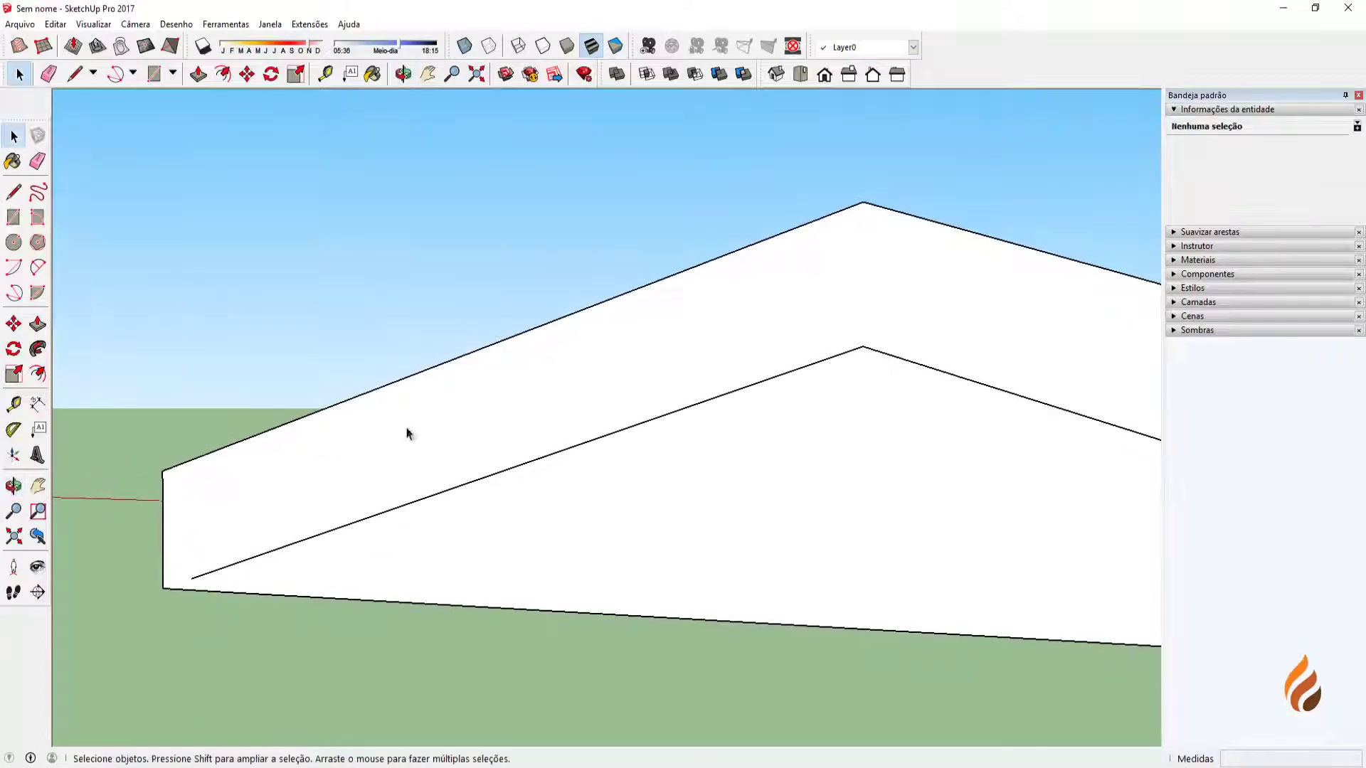
pyautogui.scroll(-3, 394, 390)
pyautogui.keyDown('shift'); pyautogui.moveTo(540, 429); pyautogui.dragTo(471, 359, button='middle'); pyautogui.keyUp('shift')
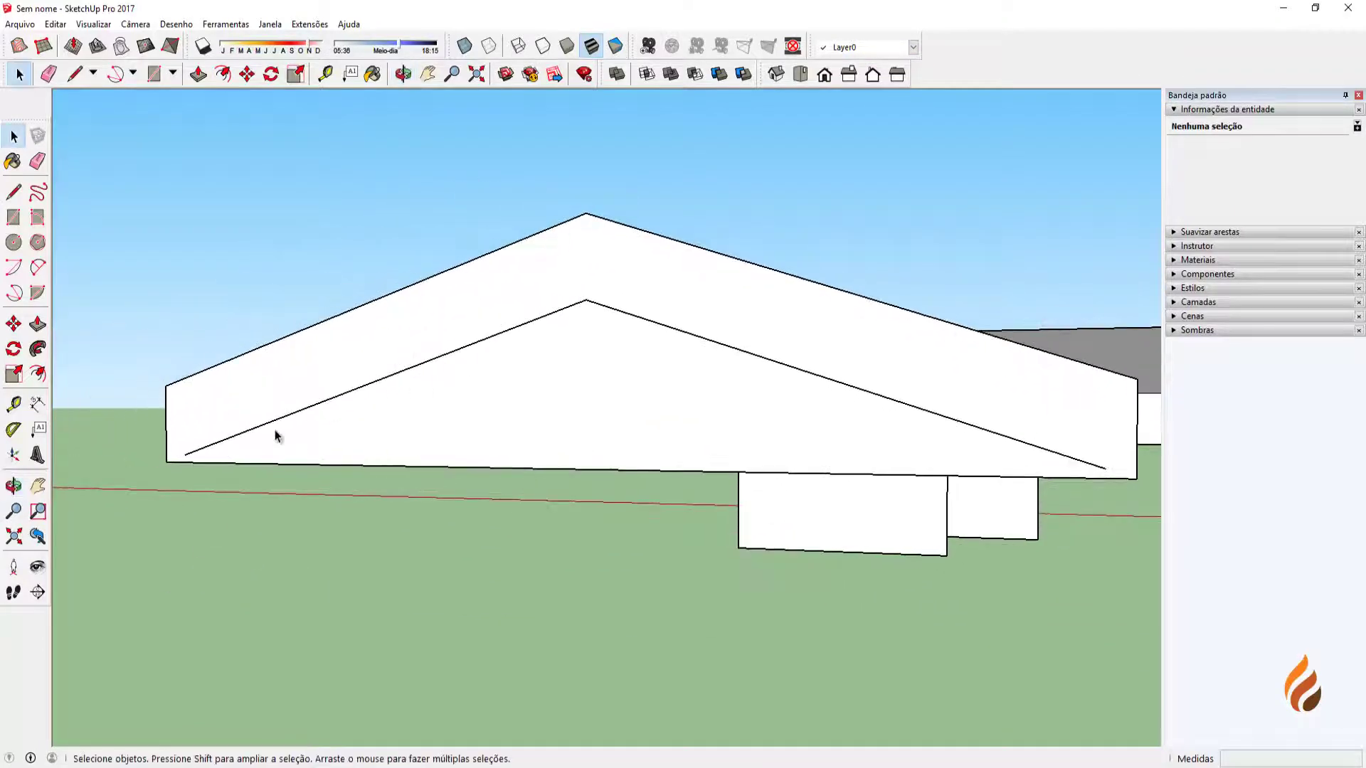
# Draw a short vertical line from the offset line's lower end to the gable face's bottom edge, and finish the line.
pyautogui.scroll(5, 180, 479)
pyautogui.moveTo(179, 478); pyautogui.dragTo(230, 493, button='middle')
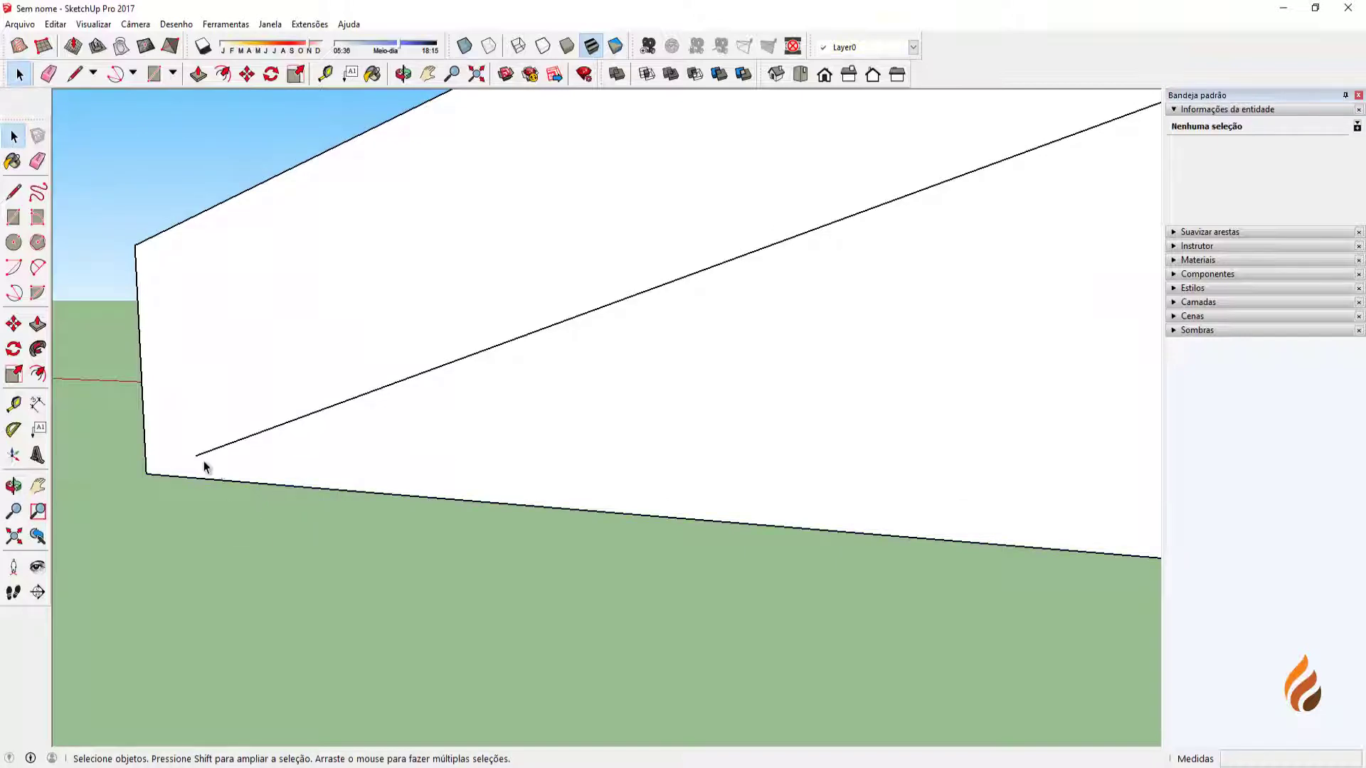
pyautogui.scroll(2, 203, 466)
pyautogui.press('l')
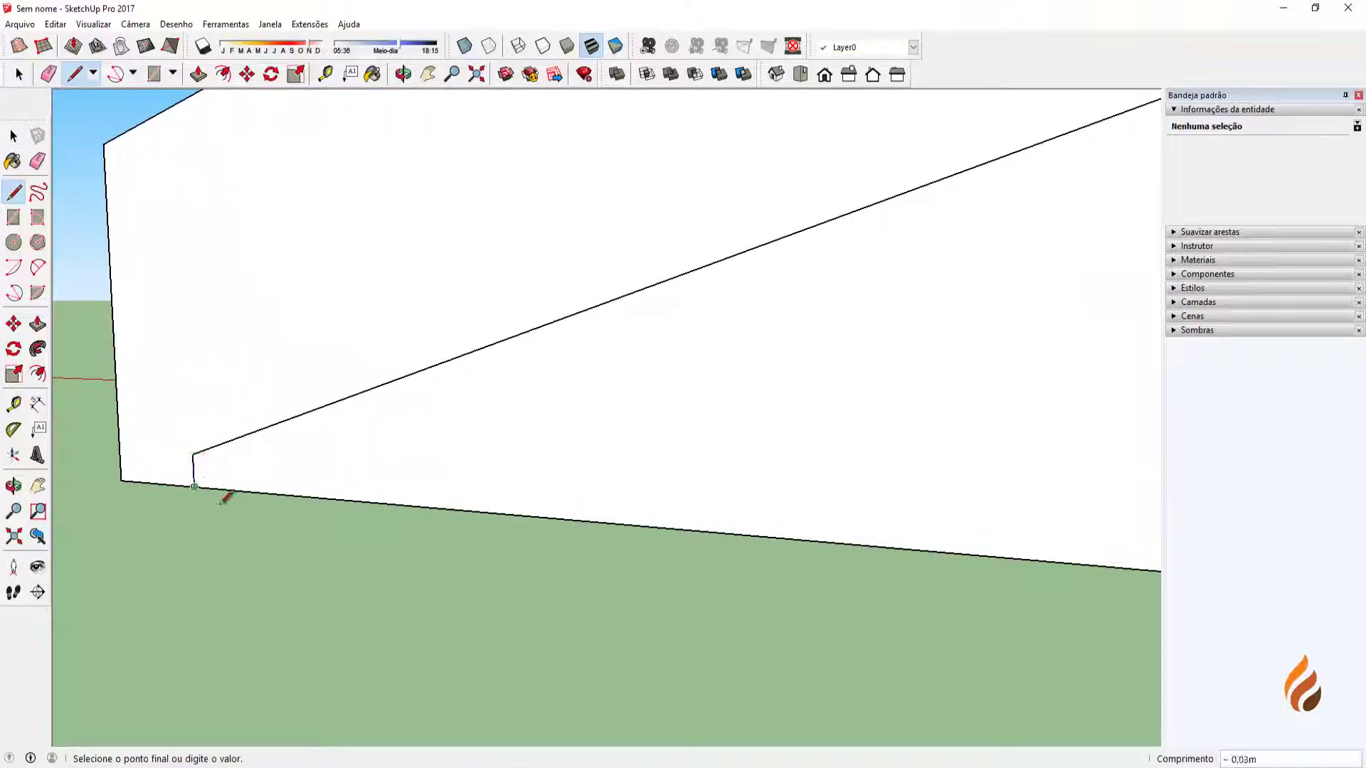
pyautogui.scroll(-3, 232, 521)
pyautogui.scroll(4, 226, 534)
pyautogui.scroll(-2, 227, 537)
pyautogui.scroll(1, 255, 461)
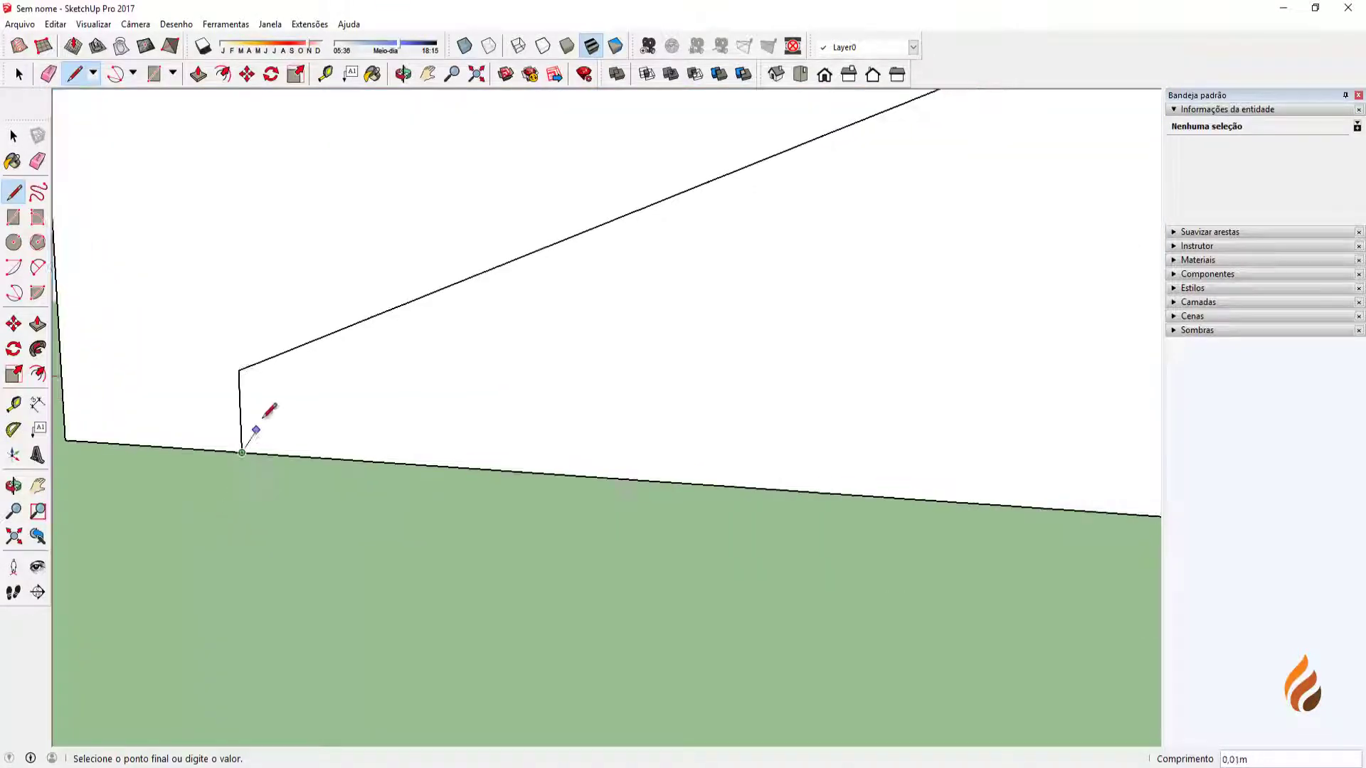
pyautogui.scroll(3, 260, 423)
pyautogui.moveTo(256, 428)
pyautogui.mouseDown(button='middle')
pyautogui.moveTo(220, 409)
pyautogui.moveTo(207, 369)
pyautogui.moveTo(247, 425)
pyautogui.mouseUp(button='middle')
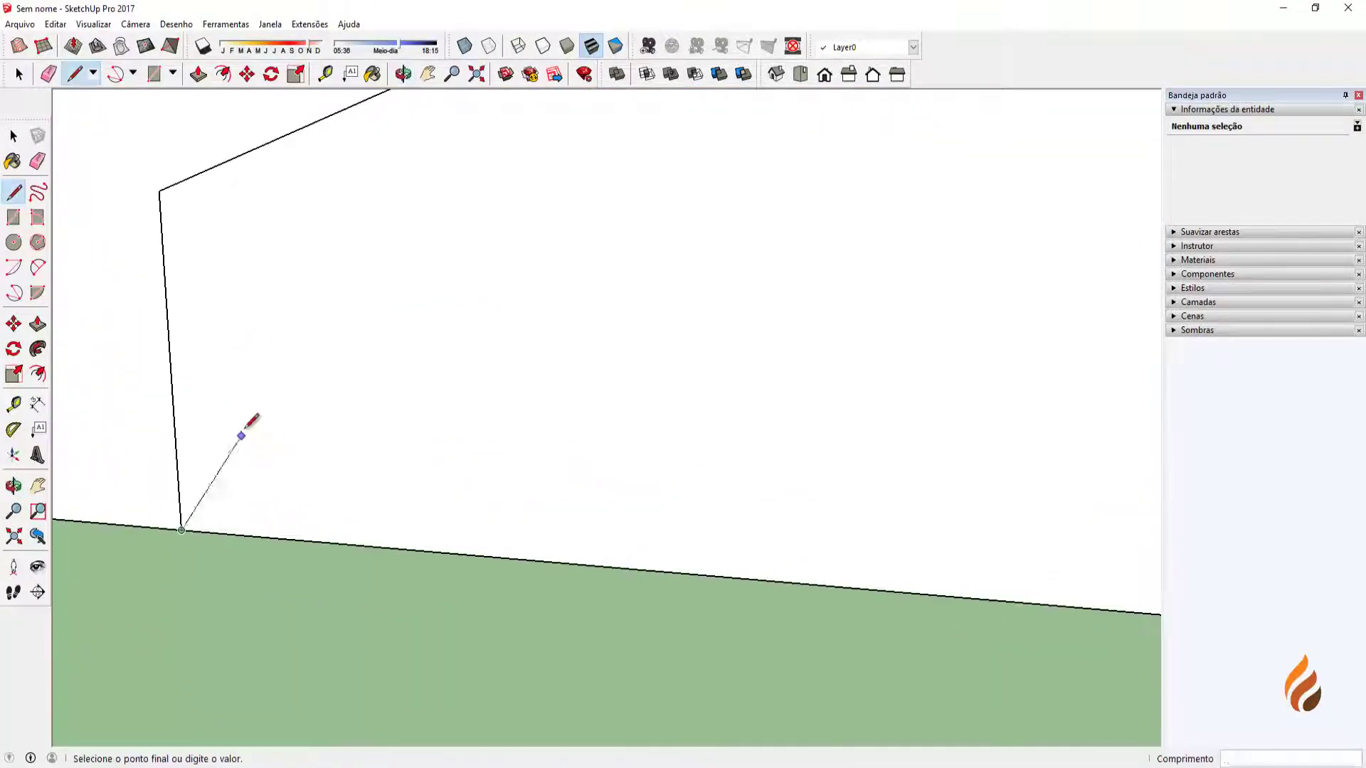
pyautogui.scroll(-5, 244, 433)
pyautogui.press('Escape')
pyautogui.scroll(-4, 284, 437)
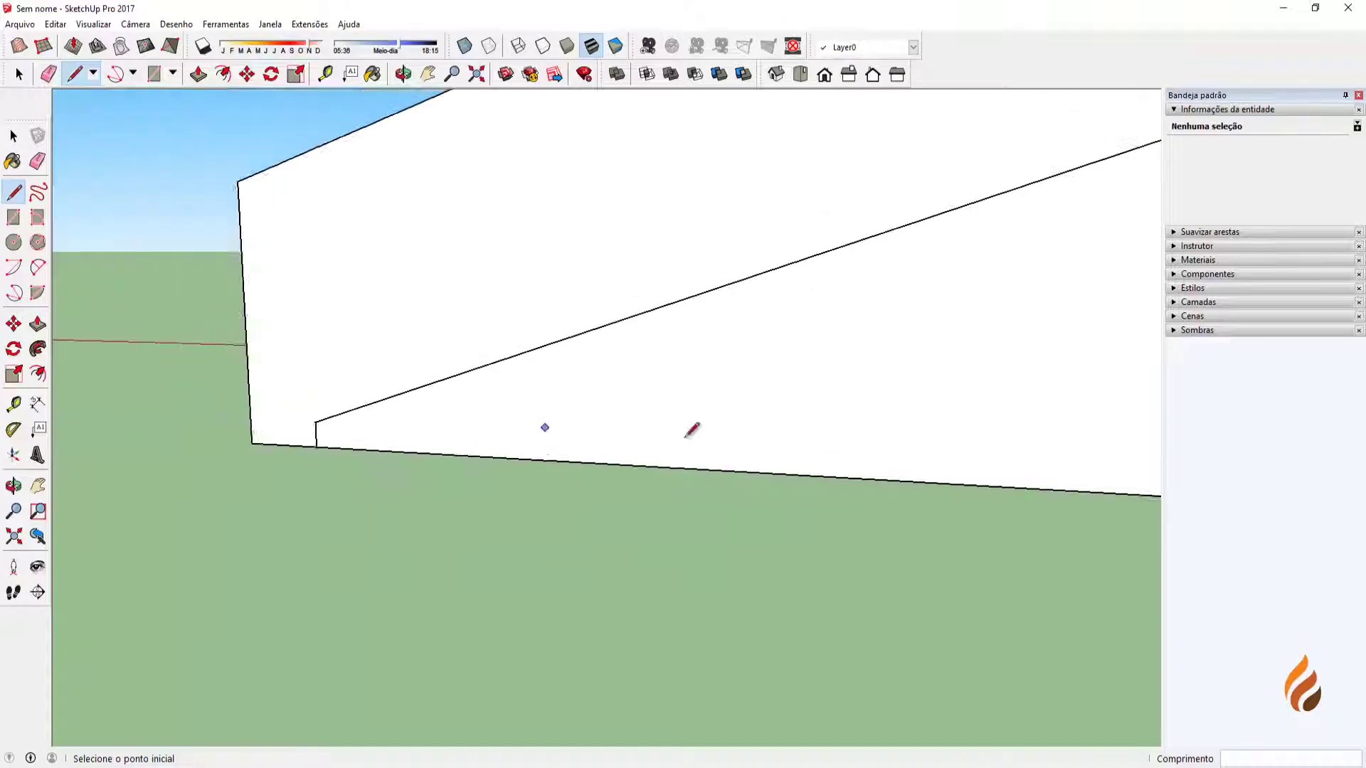
# Close the inner gable outline with a vertical line at its other end, then select the enclosed face and clear the selection.
pyautogui.keyDown('shift'); pyautogui.moveTo(906, 420); pyautogui.dragTo(391, 406, button='middle'); pyautogui.keyUp('shift')
pyautogui.scroll(-4, 640, 377)
pyautogui.keyDown('shift'); pyautogui.moveTo(845, 351); pyautogui.dragTo(323, 345, button='middle'); pyautogui.keyUp('shift')
pyautogui.keyDown('shift'); pyautogui.moveTo(461, 340); pyautogui.dragTo(125, 318, button='middle'); pyautogui.keyUp('shift')
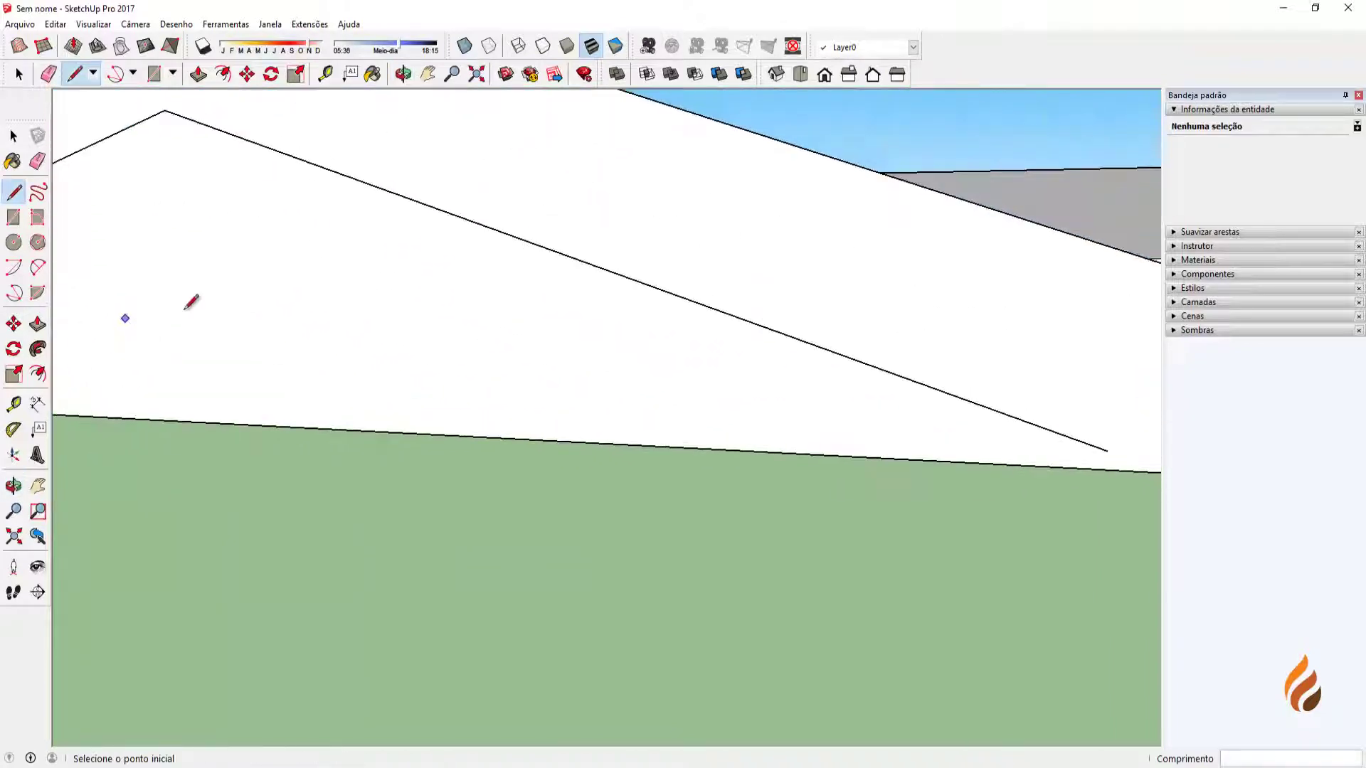
pyautogui.keyDown('shift'); pyautogui.moveTo(605, 367); pyautogui.dragTo(254, 345, button='middle'); pyautogui.keyUp('shift')
pyautogui.scroll(5, 768, 433)
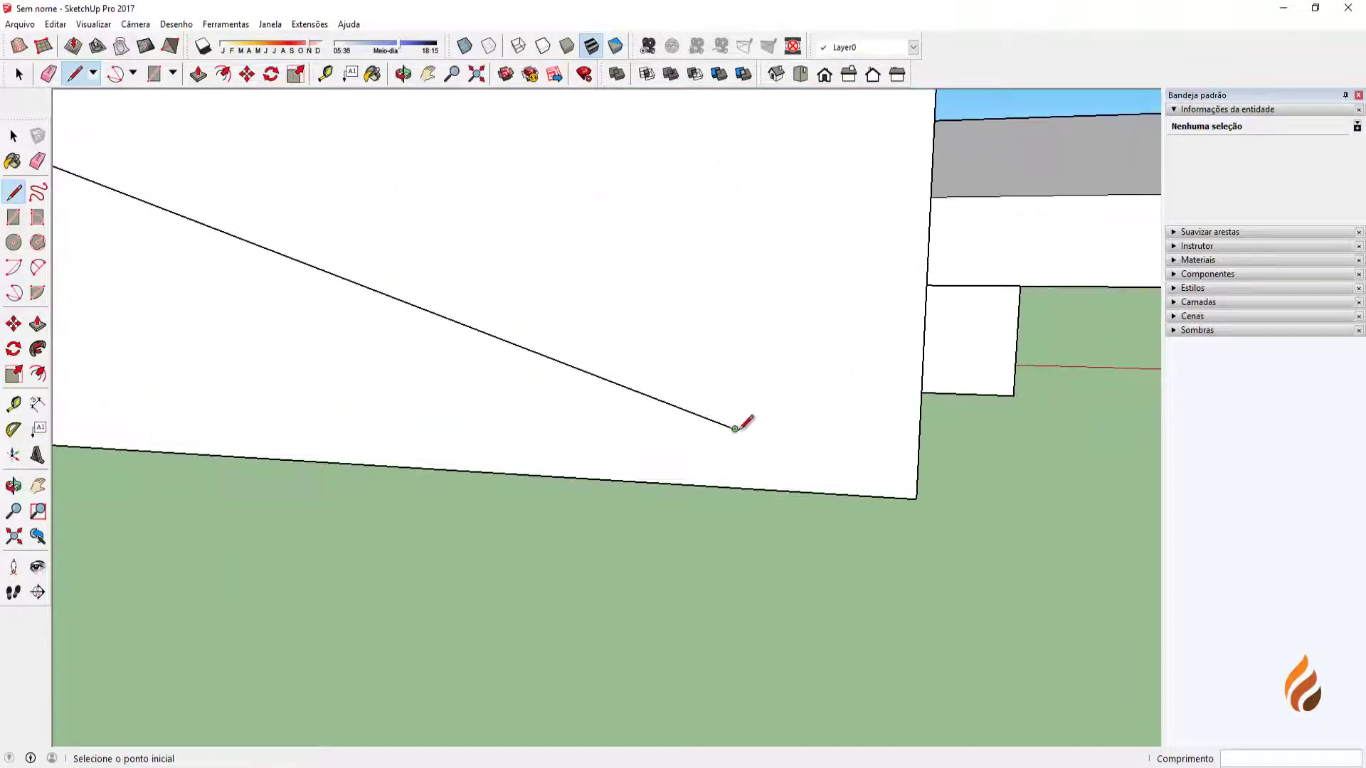
pyautogui.click(734, 488)
pyautogui.press('space')
pyautogui.click(631, 451)
pyautogui.scroll(-8, 656, 442)
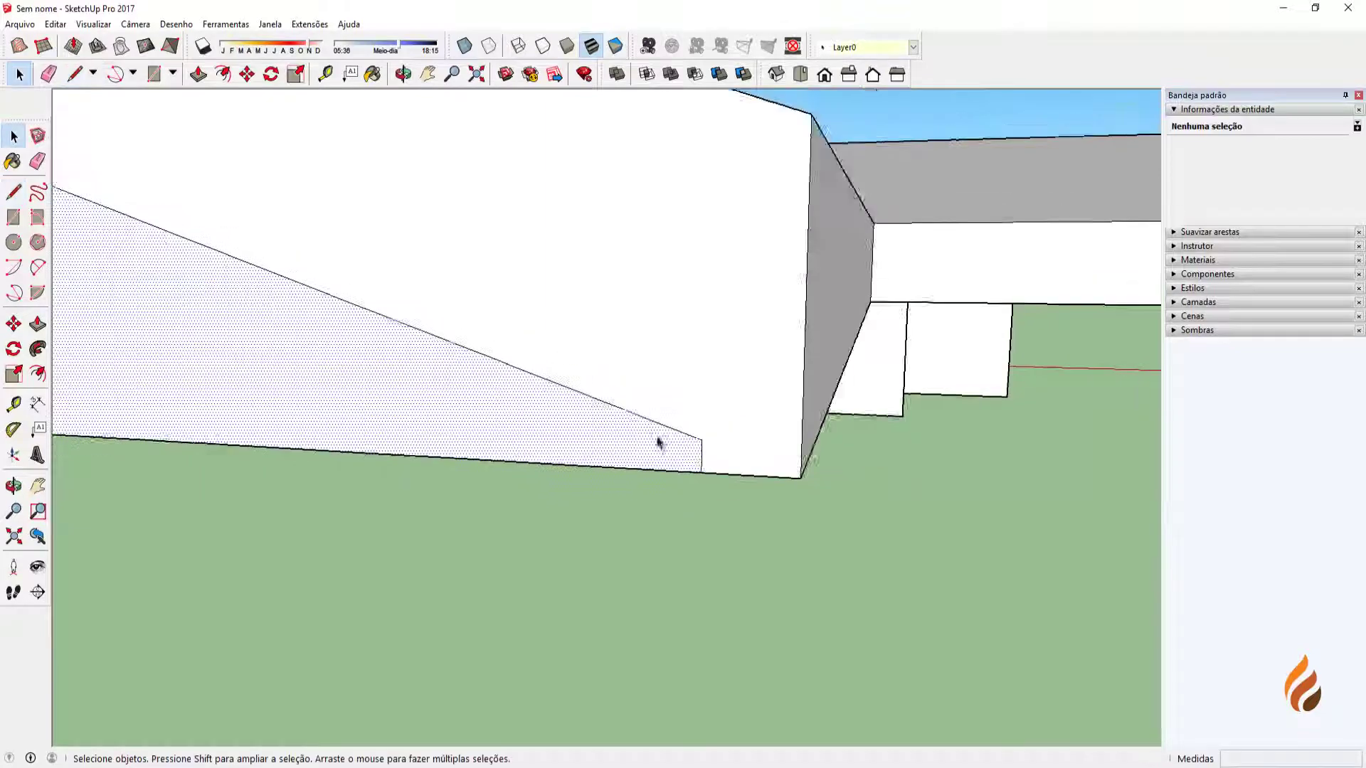
pyautogui.keyDown('shift'); pyautogui.moveTo(436, 450); pyautogui.dragTo(540, 351, button='middle'); pyautogui.keyUp('shift')
pyautogui.click(588, 551)
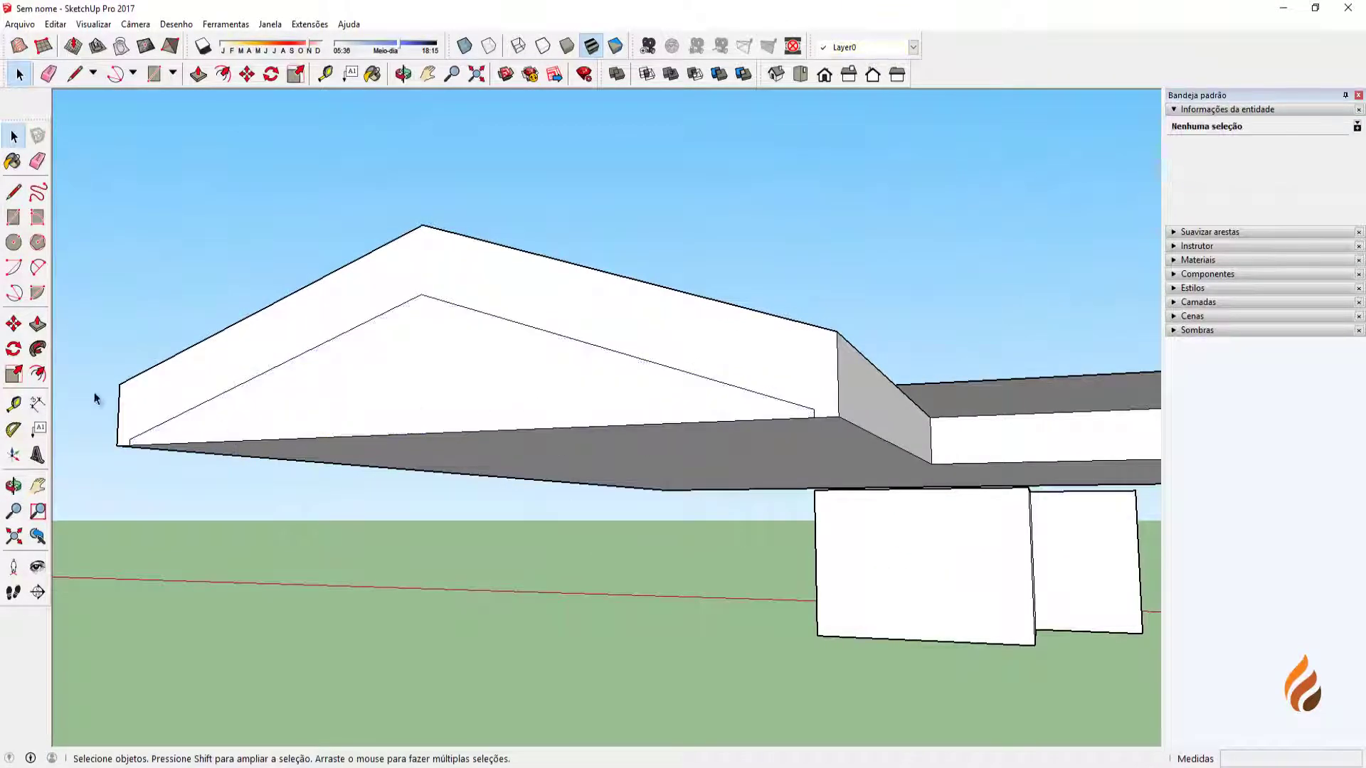
# Hollow the roof's underside by running Follow Me with the inner gable face along the two bottom edges meeting at the inner corner.
pyautogui.moveTo(235, 363); pyautogui.dragTo(564, 534, button='middle')
pyautogui.scroll(1, 569, 536)
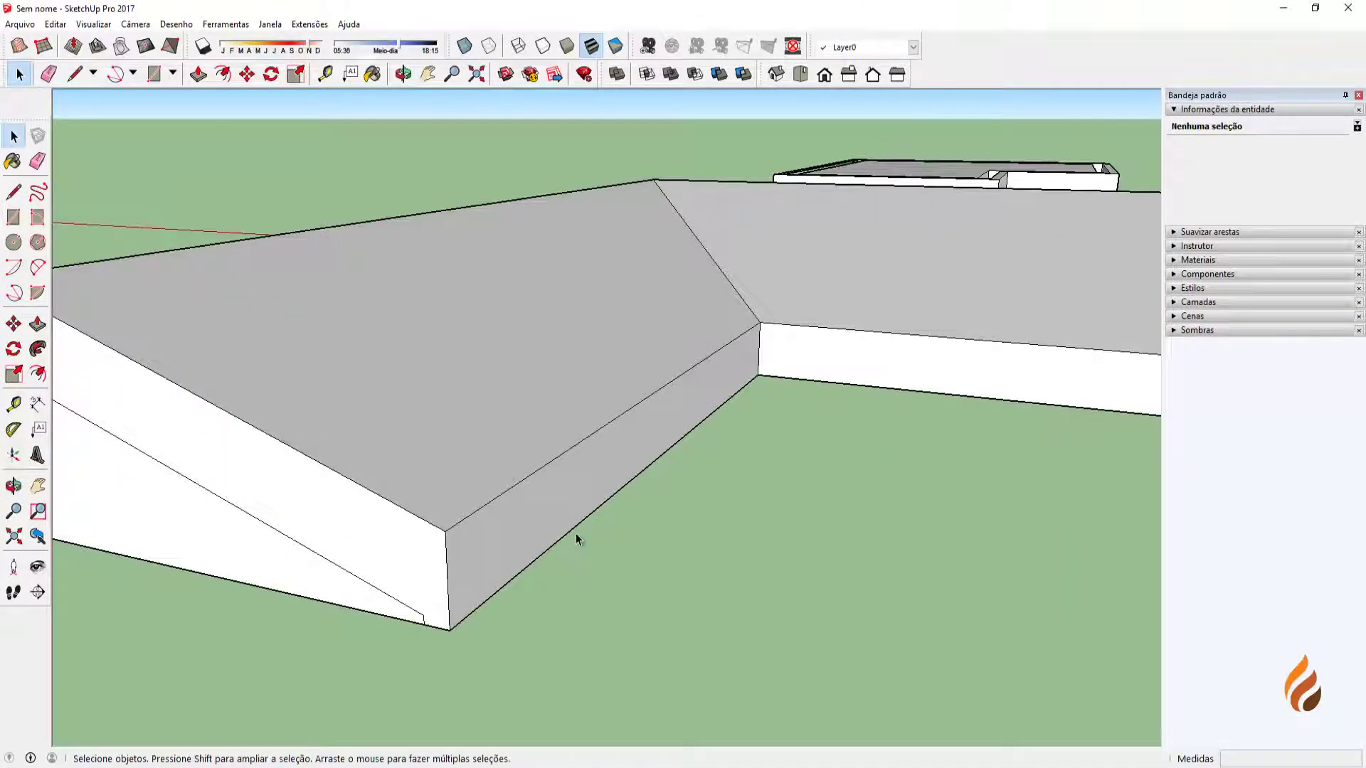
pyautogui.click(580, 533)
pyautogui.scroll(-3, 689, 543)
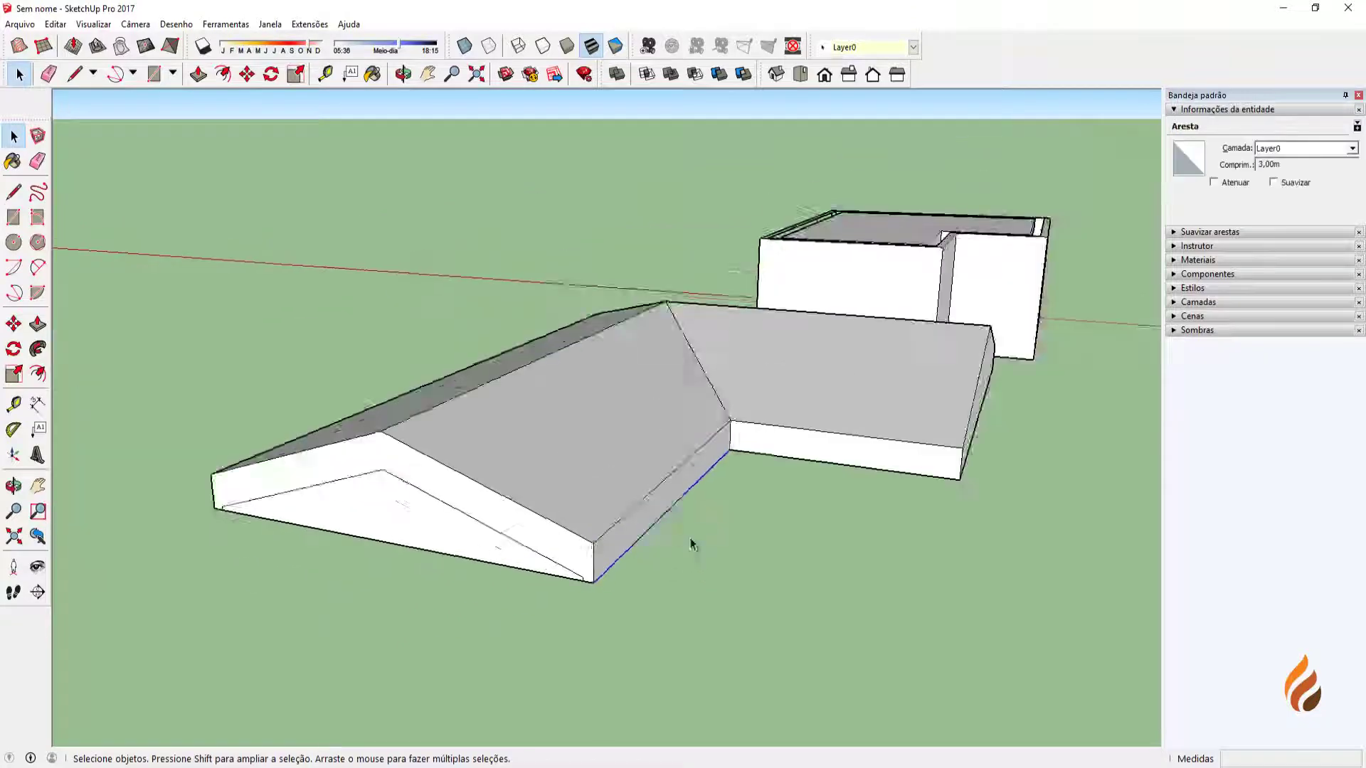
pyautogui.scroll(4, 570, 472)
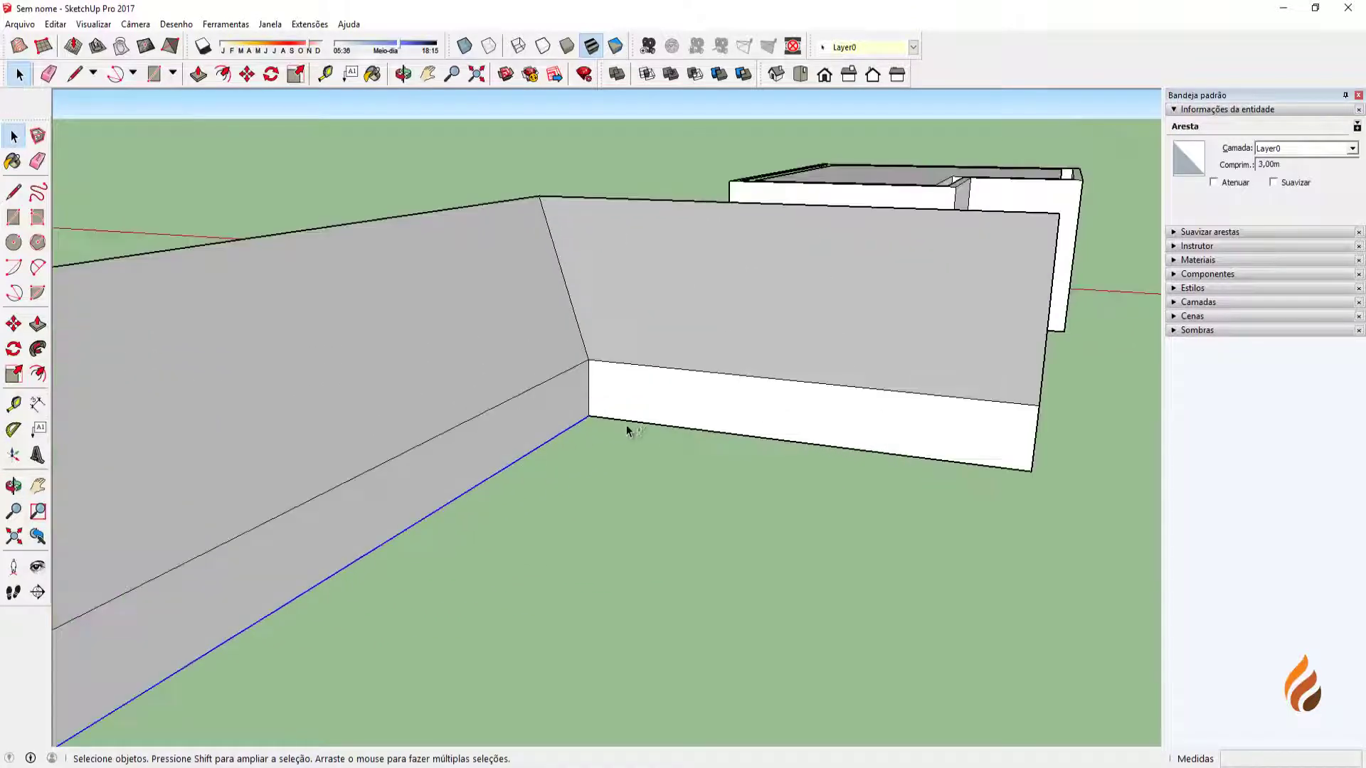
pyautogui.scroll(-4, 644, 469)
pyautogui.moveTo(534, 479); pyautogui.dragTo(442, 381, button='middle')
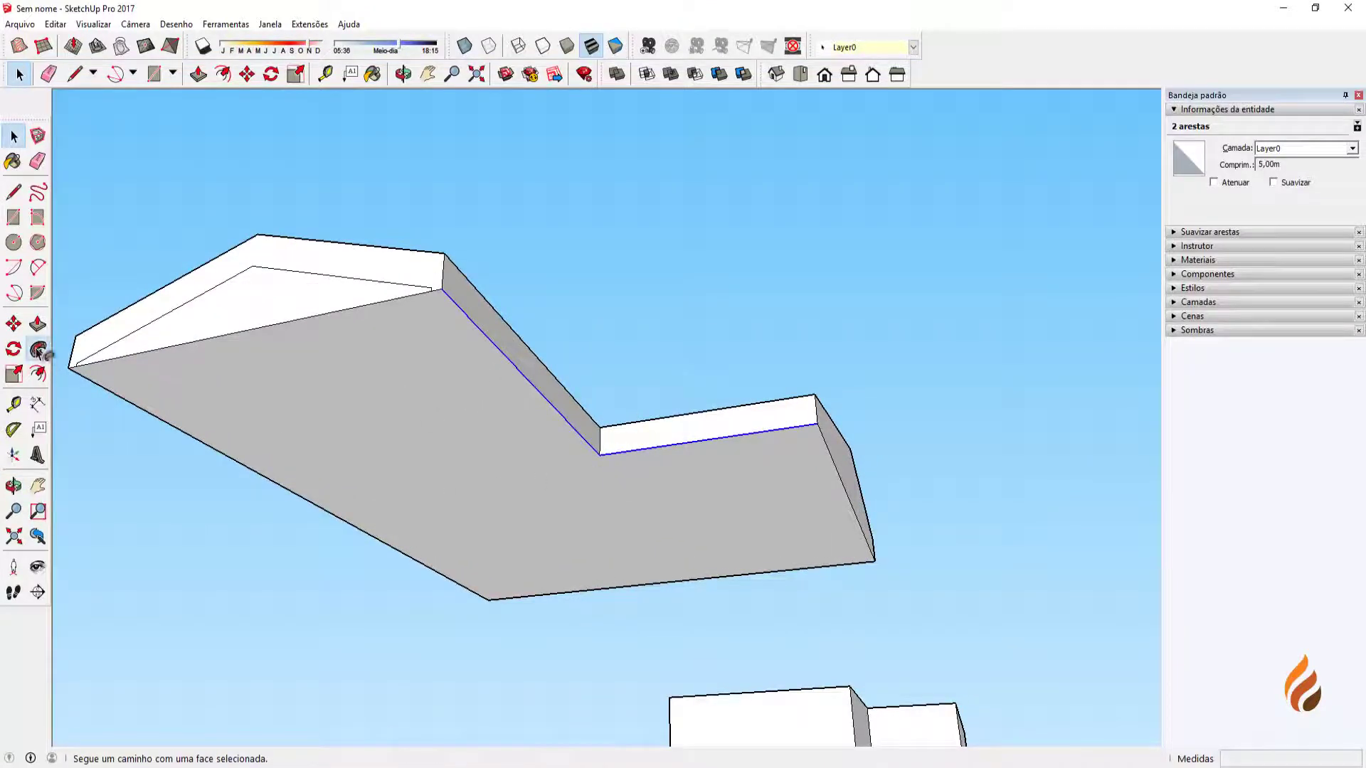
pyautogui.click(233, 316)
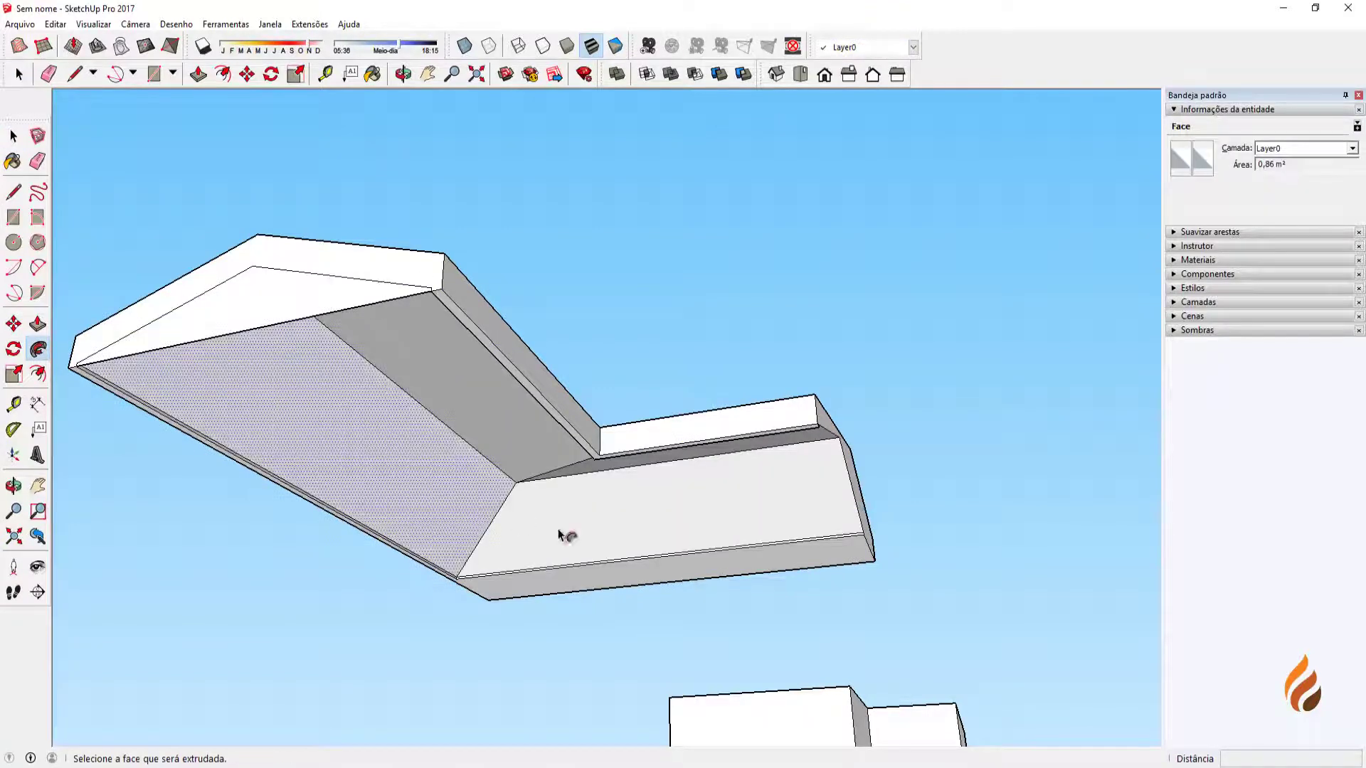
# Select the sloping underside face near the wide eave at the gable end, together with the narrow strip face beside it.
pyautogui.moveTo(567, 536); pyautogui.dragTo(127, 488, button='middle')
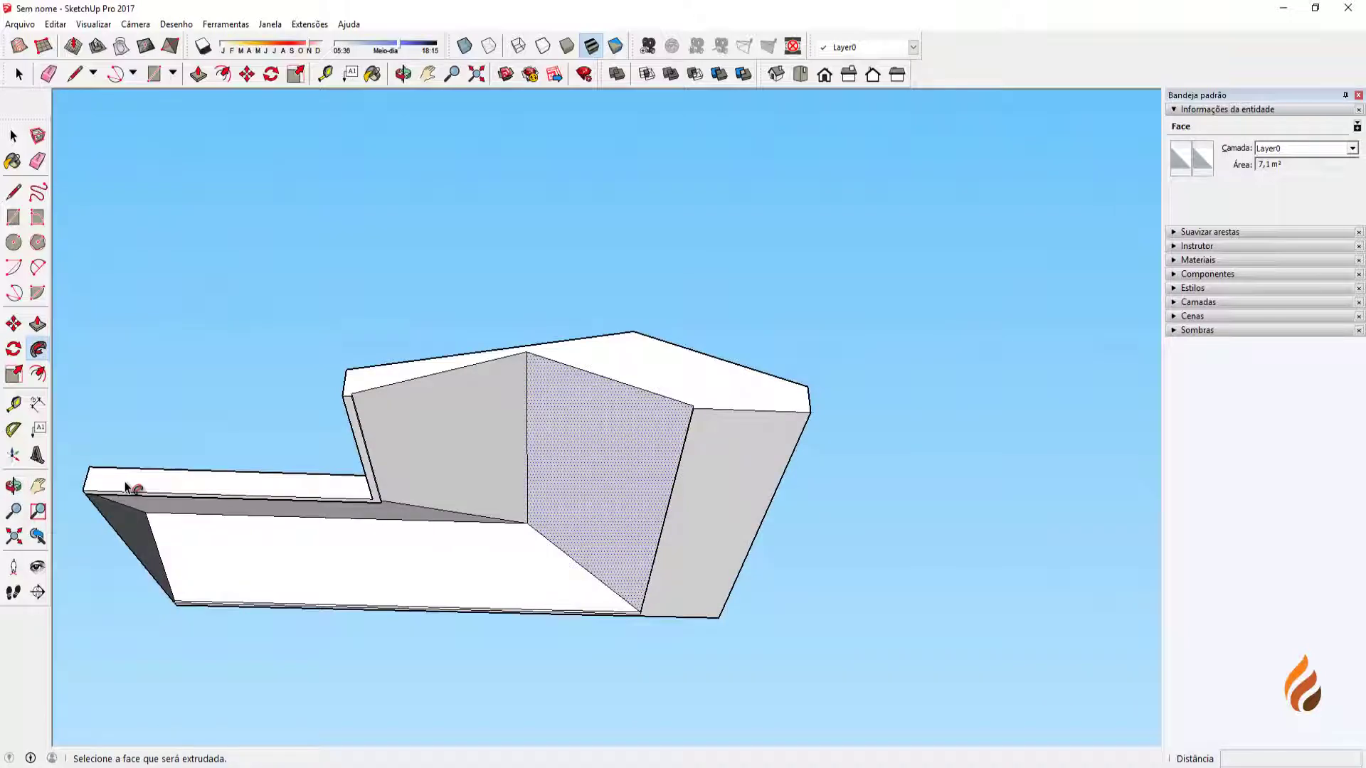
pyautogui.moveTo(377, 454); pyautogui.dragTo(798, 454, button='middle')
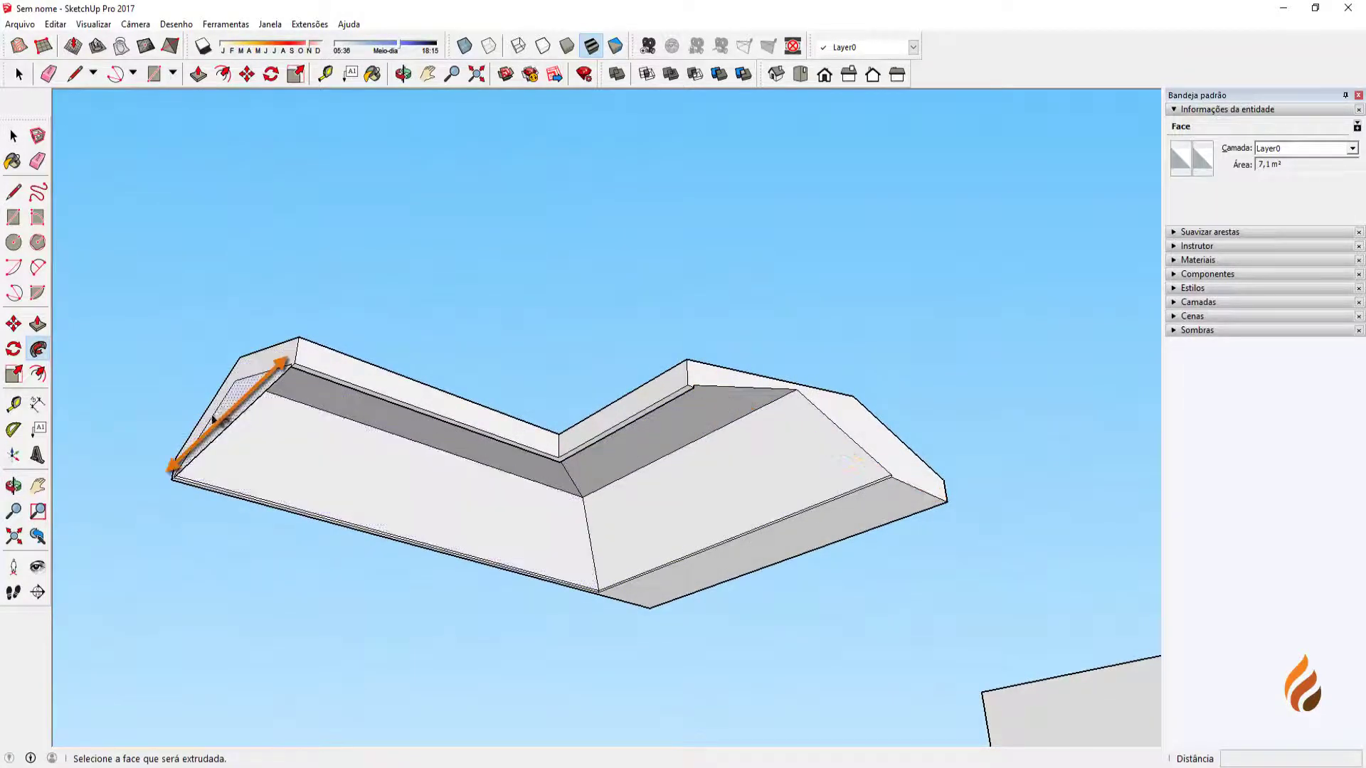
pyautogui.moveTo(469, 456); pyautogui.dragTo(400, 419, button='middle')
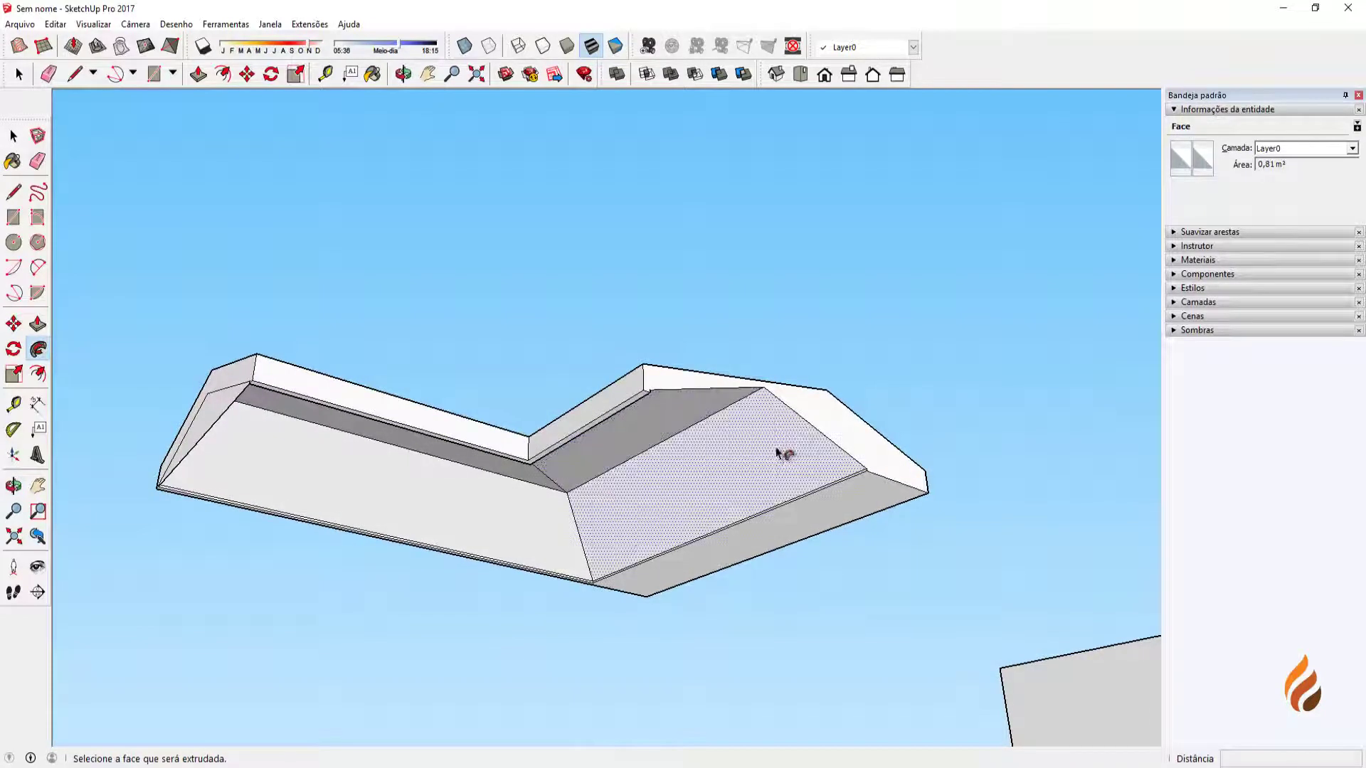
pyautogui.moveTo(783, 450); pyautogui.dragTo(889, 526, button='middle')
pyautogui.press('space')
pyautogui.scroll(4, 865, 527)
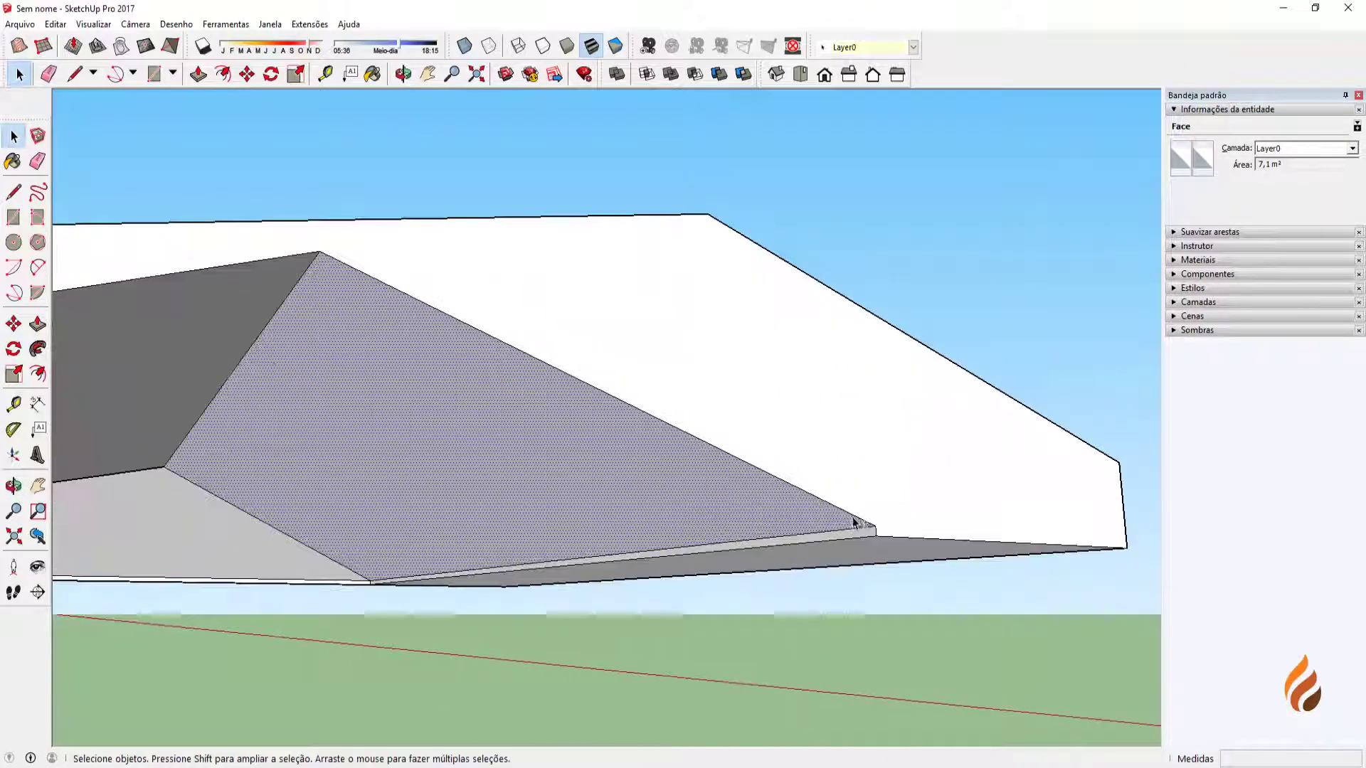
pyautogui.keyDown('shift'); pyautogui.click(851, 546); pyautogui.keyUp('shift')
pyautogui.scroll(-3, 811, 530)
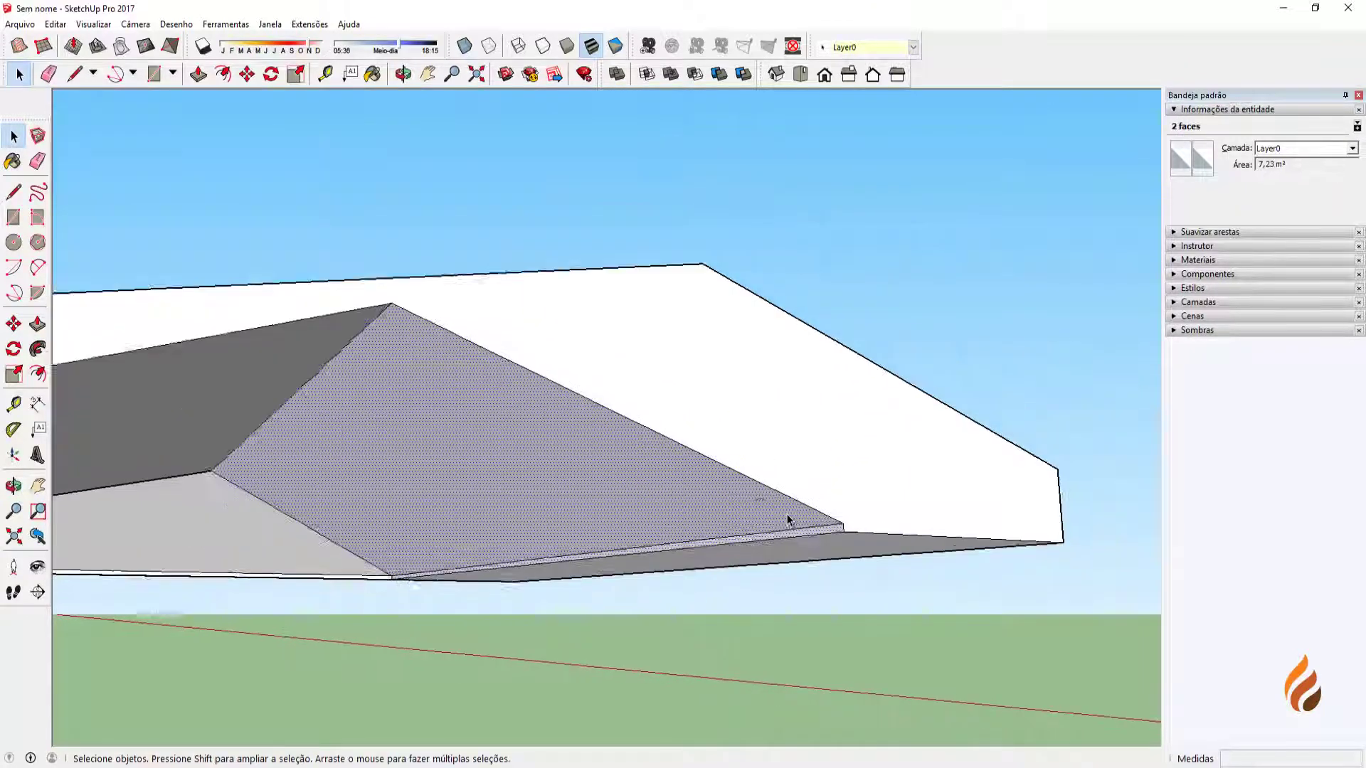
pyautogui.moveTo(775, 508); pyautogui.dragTo(658, 484, button='middle')
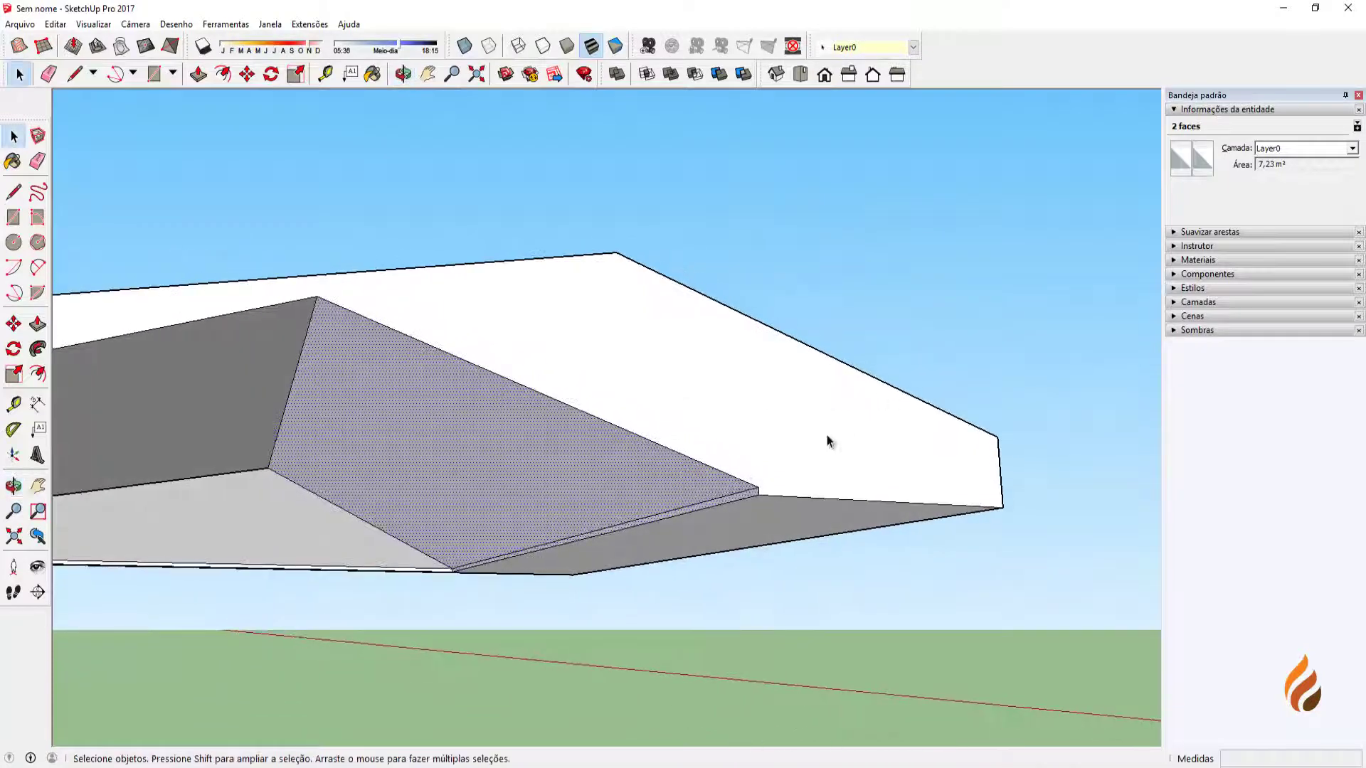
pyautogui.moveTo(963, 508); pyautogui.dragTo(448, 314, button='middle')
pyautogui.scroll(4, 731, 509)
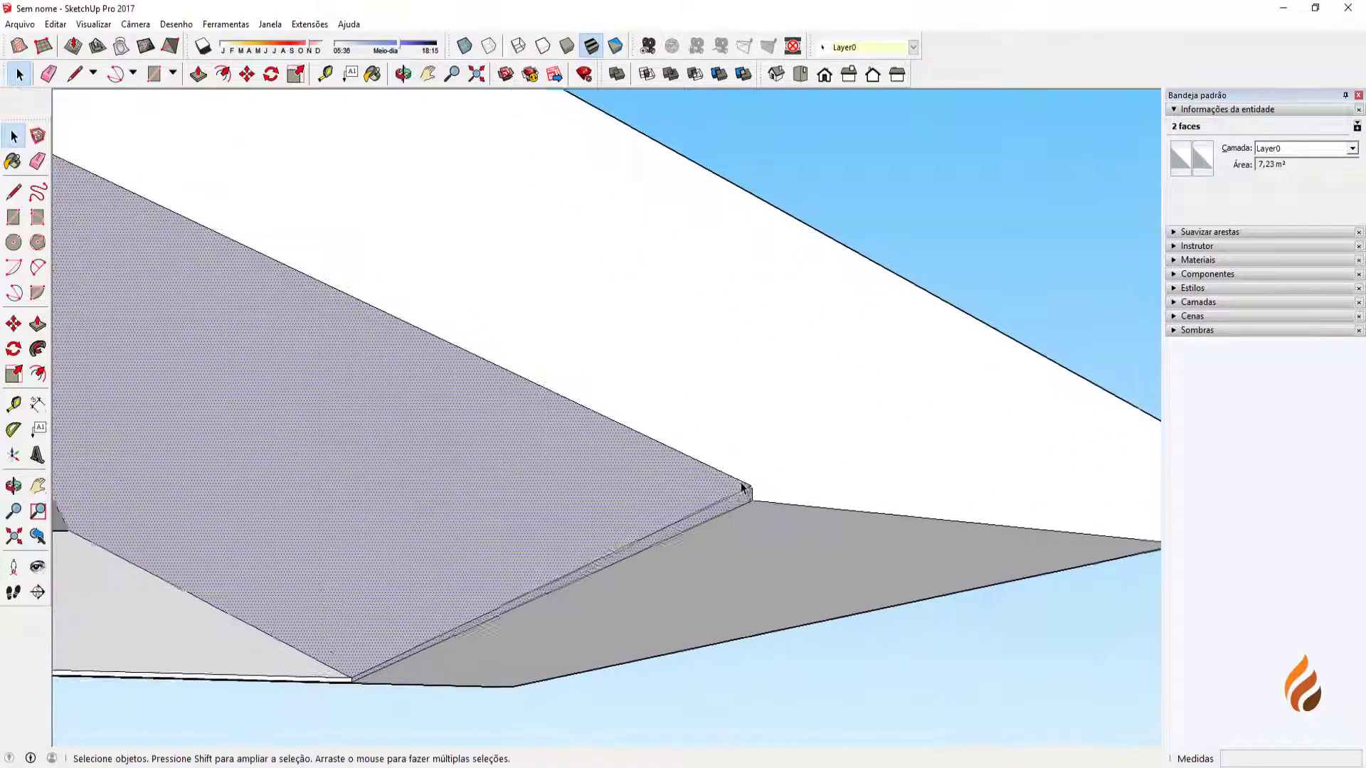
pyautogui.scroll(-4, 731, 509)
pyautogui.moveTo(704, 497); pyautogui.dragTo(640, 497, button='middle')
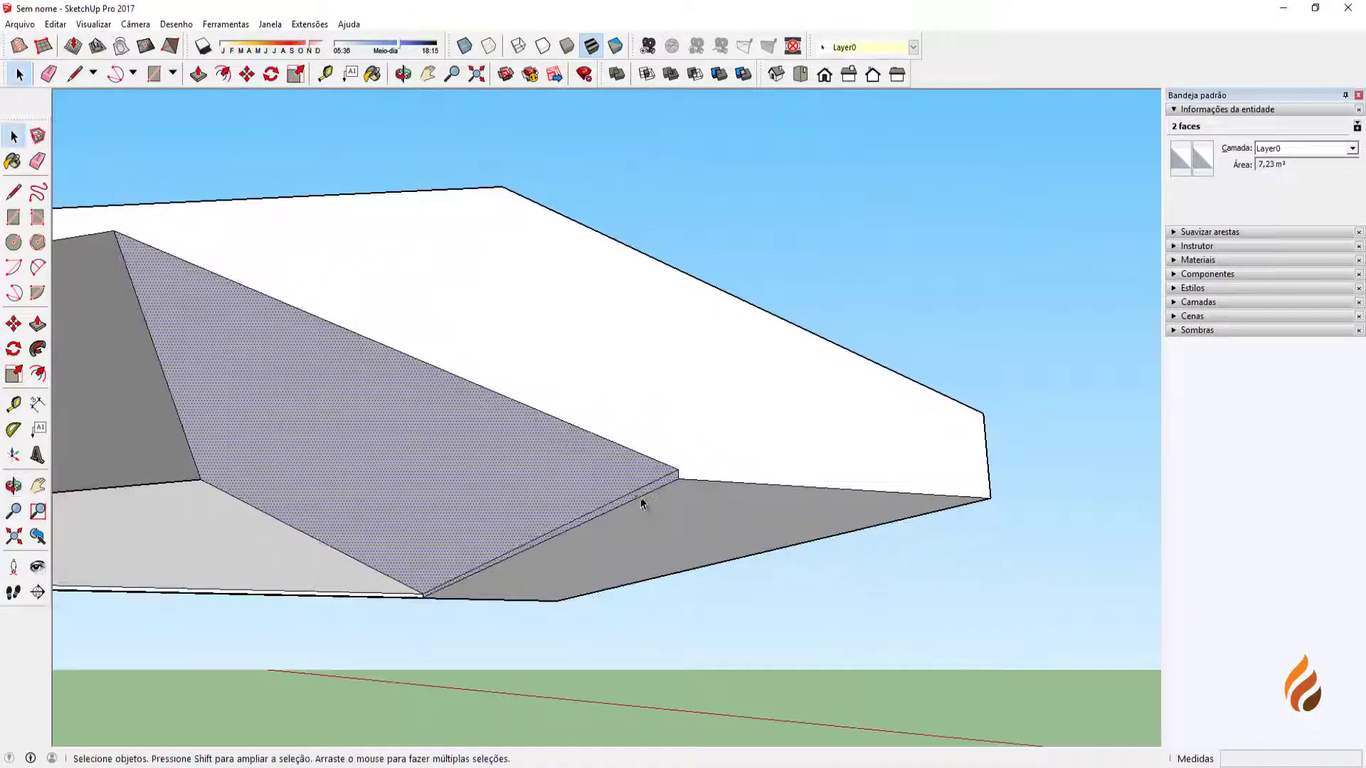
# Move the two selected faces about 0.96 m along the green axis toward the outer roof edge, and clear the selection.
pyautogui.press('m')
pyautogui.scroll(3, 680, 491)
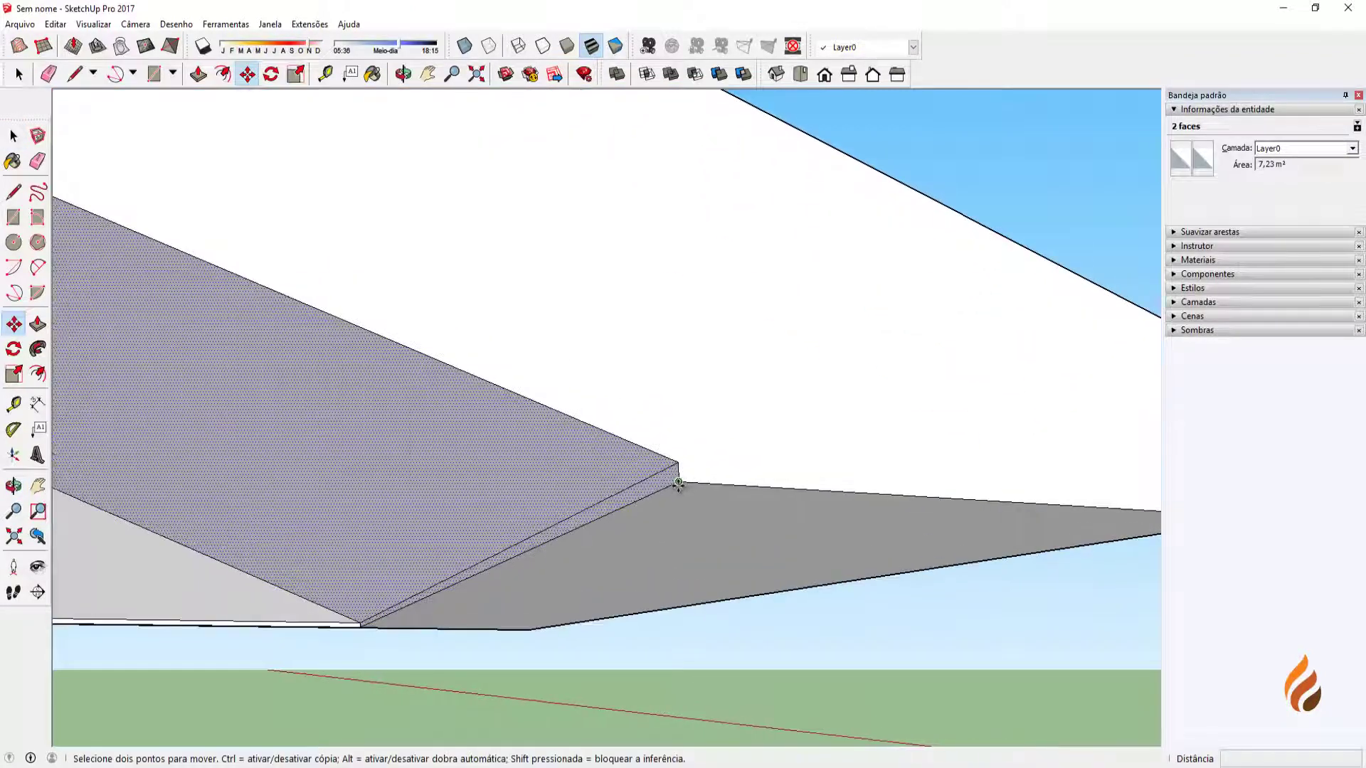
pyautogui.click(680, 484)
pyautogui.scroll(-4, 679, 484)
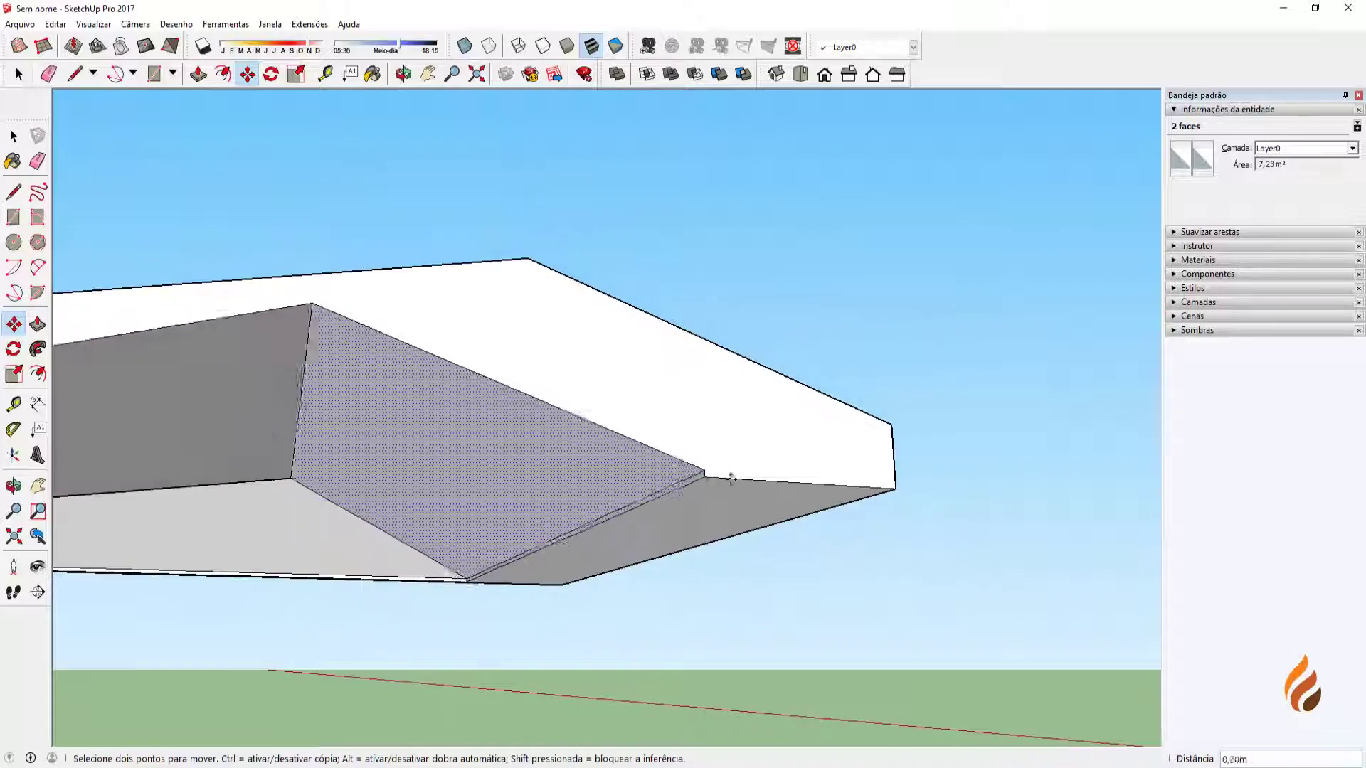
pyautogui.moveTo(811, 495); pyautogui.dragTo(751, 497, button='middle')
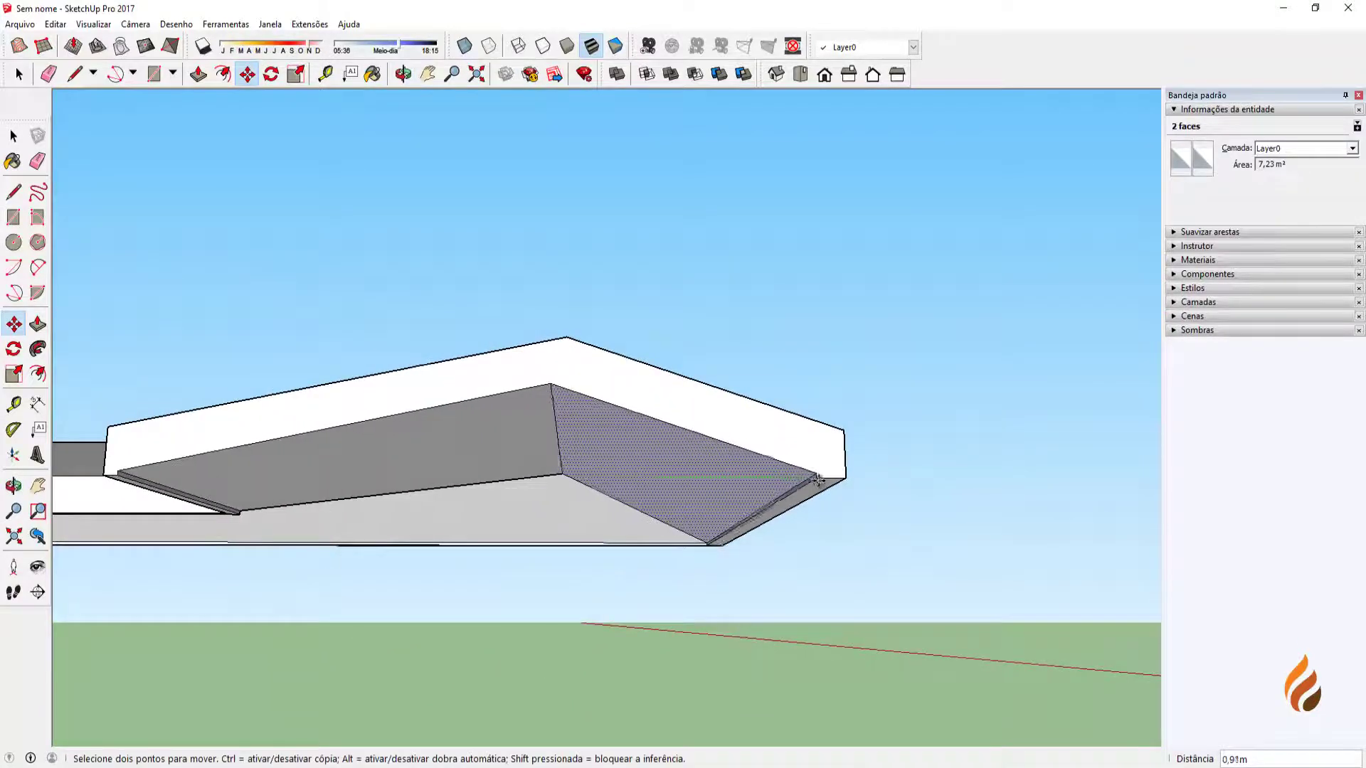
pyautogui.moveTo(819, 478); pyautogui.dragTo(791, 501, button='middle')
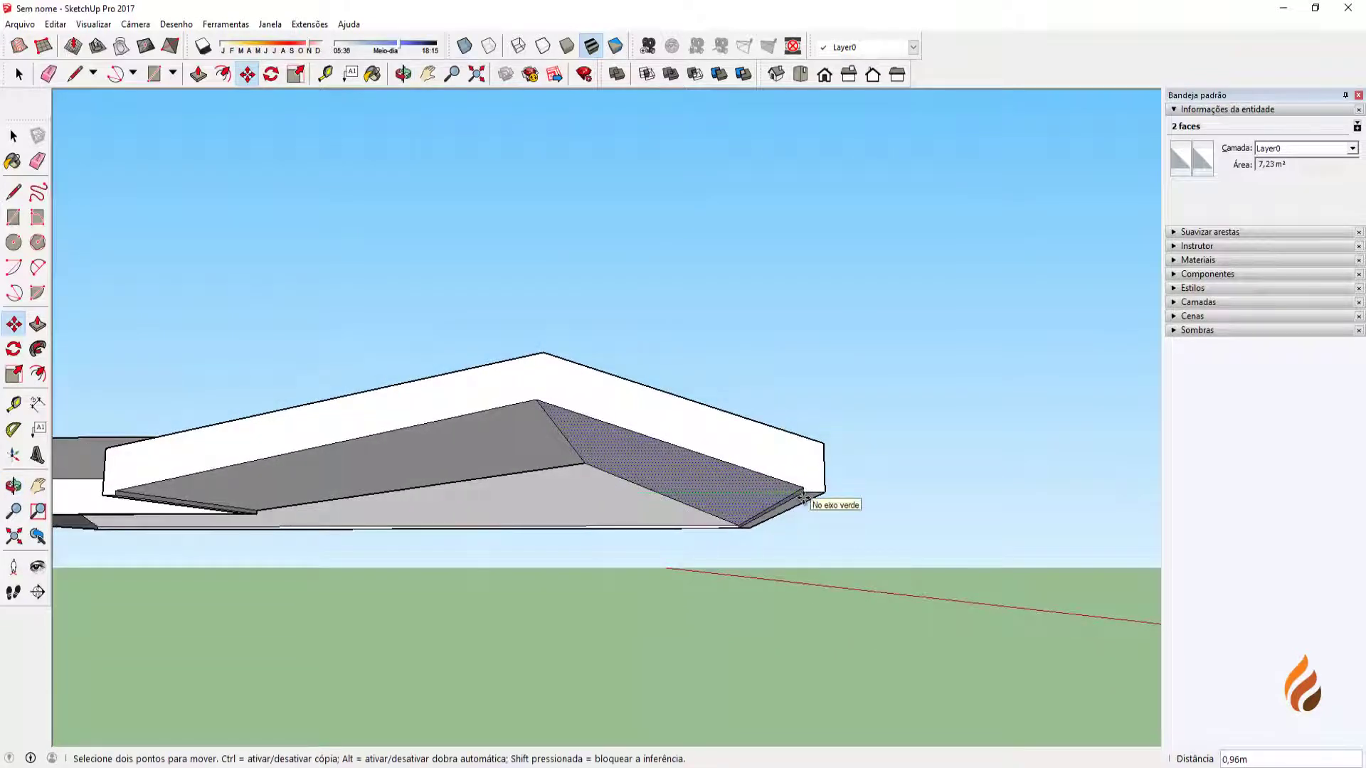
pyautogui.moveTo(743, 554); pyautogui.dragTo(396, 450, button='middle')
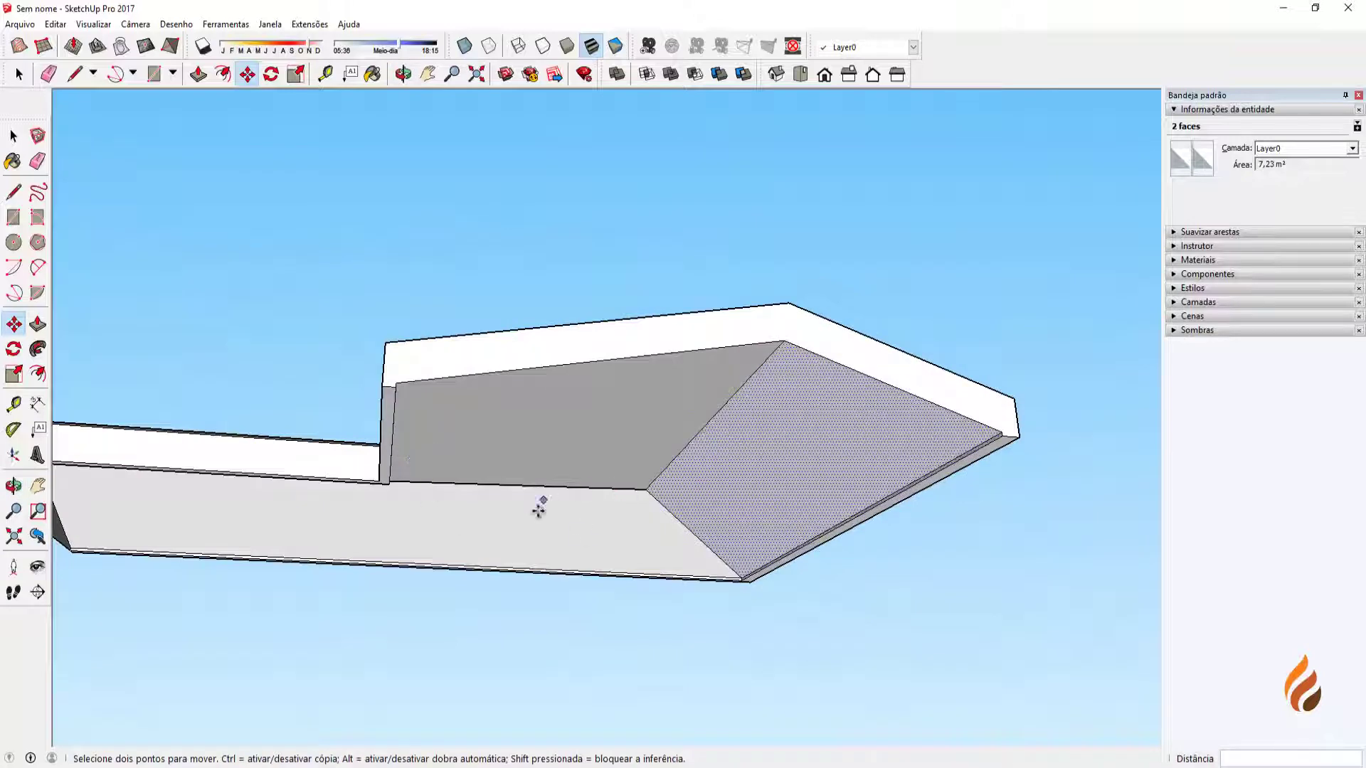
pyautogui.moveTo(538, 510); pyautogui.dragTo(492, 582, button='middle')
pyautogui.press('space')
pyautogui.click(303, 353)
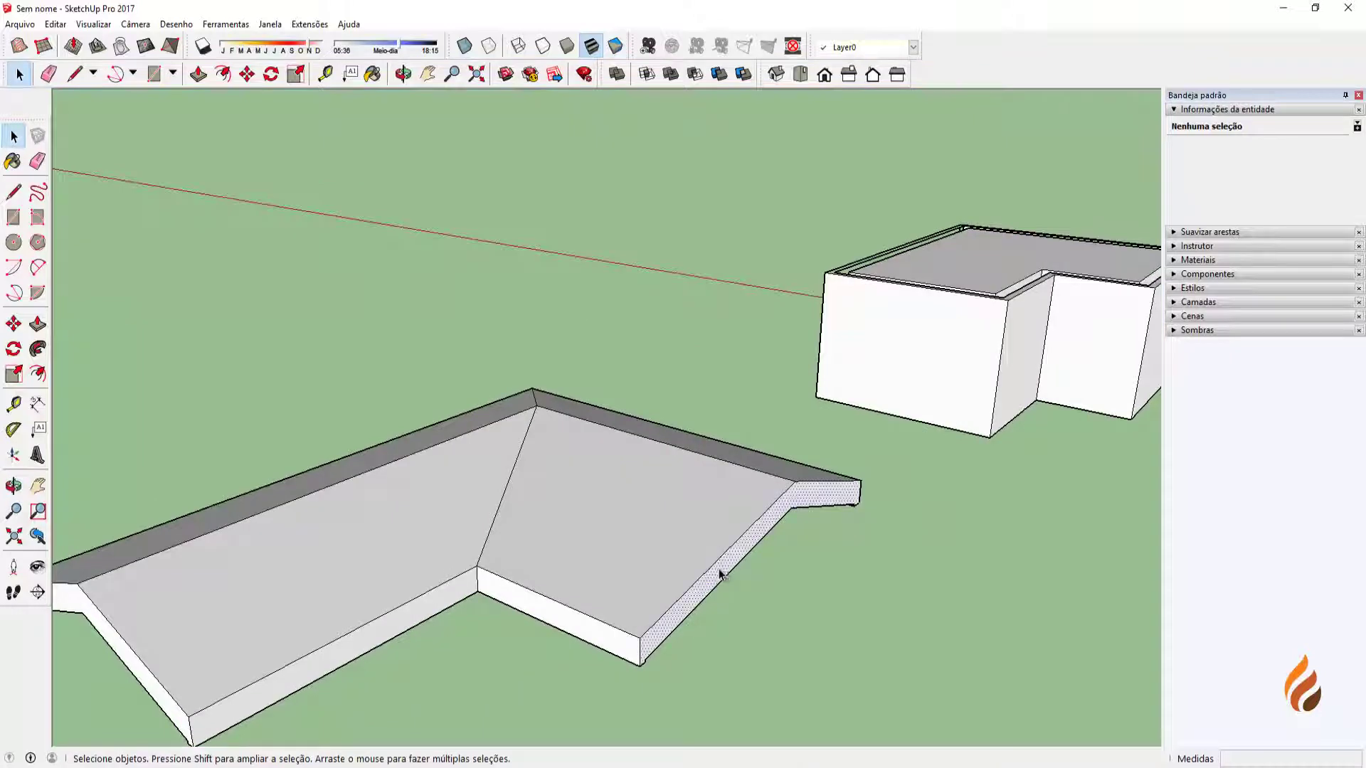
# Lengthen the roof wing by pulling its gable end face outward with Push/Pull.
pyautogui.moveTo(720, 575); pyautogui.dragTo(668, 537, button='middle')
pyautogui.press('p')
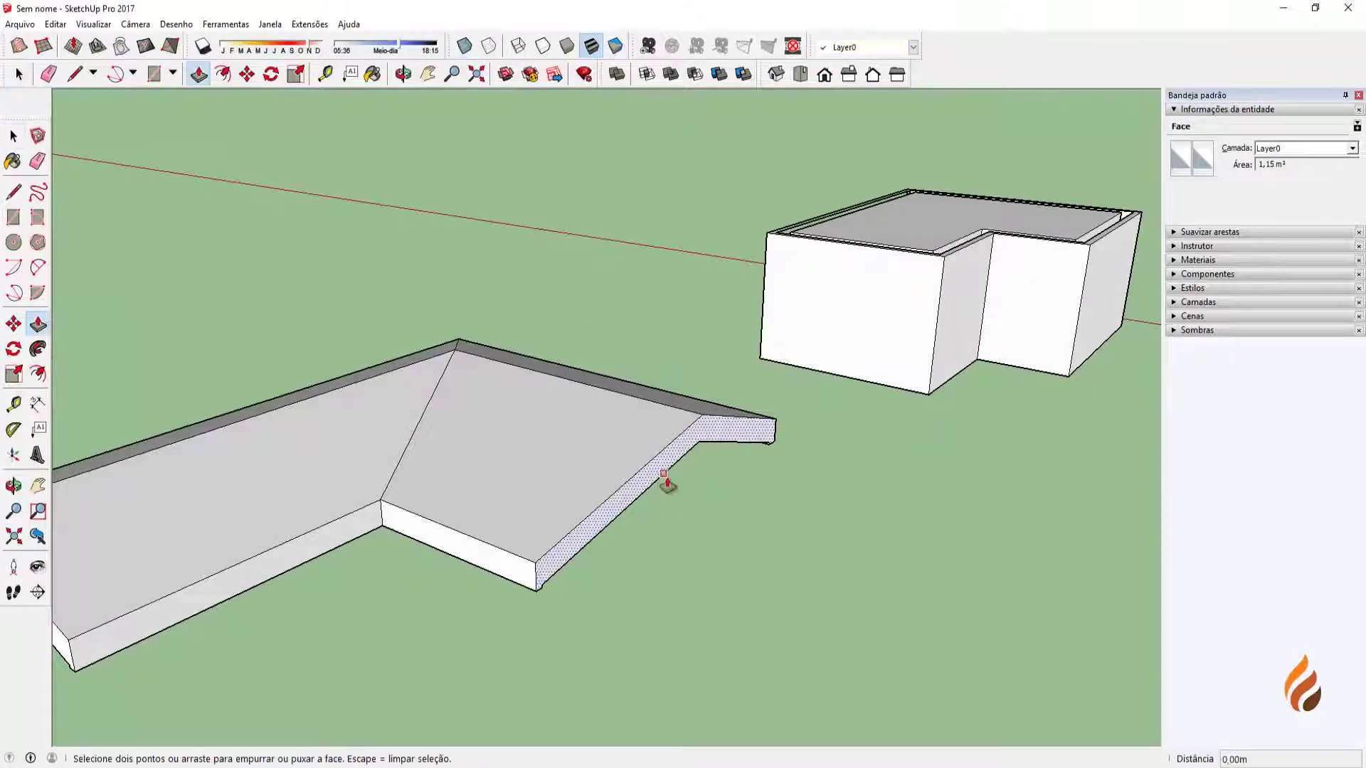
pyautogui.click(672, 476)
pyautogui.scroll(-2, 854, 537)
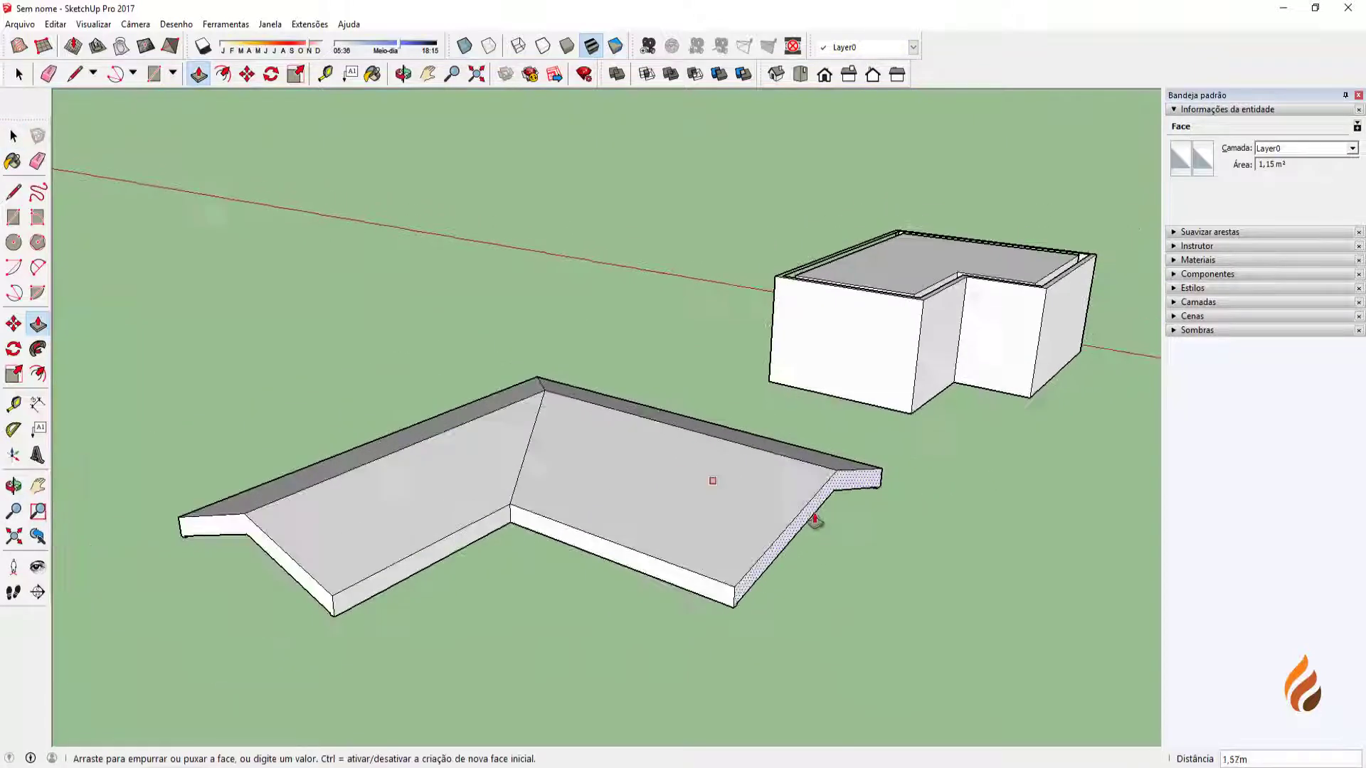
pyautogui.click(966, 602)
pyautogui.moveTo(965, 602); pyautogui.dragTo(571, 609, button='middle')
pyautogui.press('space')
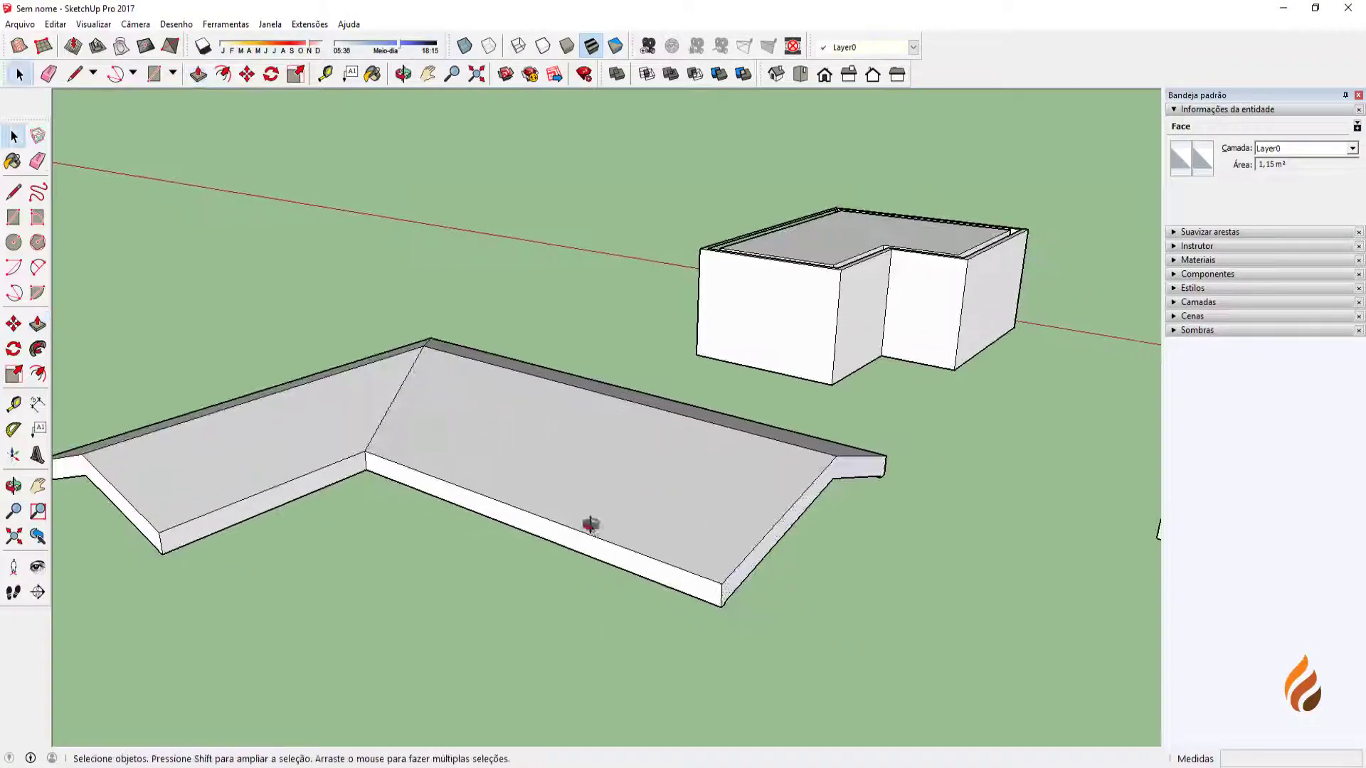
# Select the lengthened wing's sloping roof face on the inner-corner side and try to offset its outline inward.
pyautogui.moveTo(590, 525); pyautogui.dragTo(626, 485, button='middle')
pyautogui.click(626, 485)
pyautogui.scroll(1, 518, 469)
pyautogui.moveTo(518, 469); pyautogui.dragTo(579, 466, button='middle')
pyautogui.scroll(1, 510, 435)
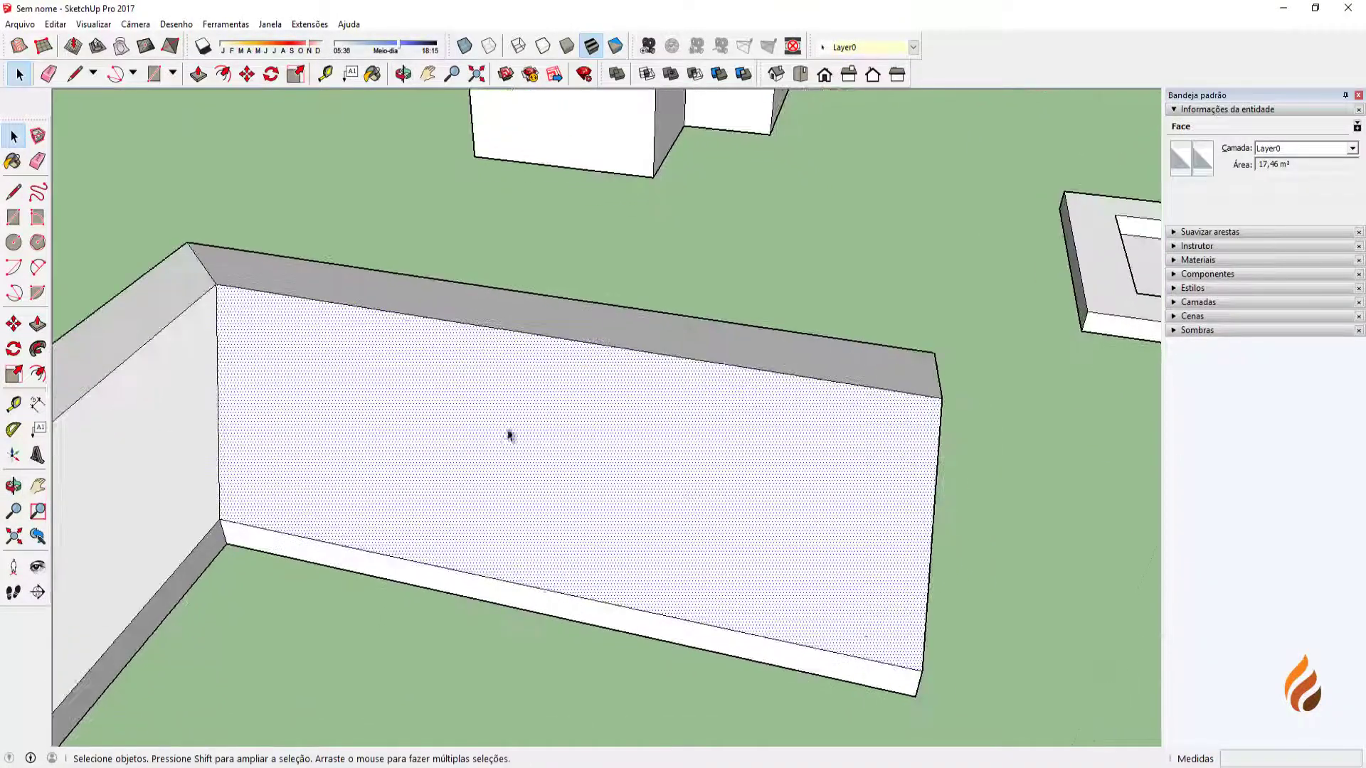
pyautogui.moveTo(677, 517); pyautogui.dragTo(527, 501, button='middle')
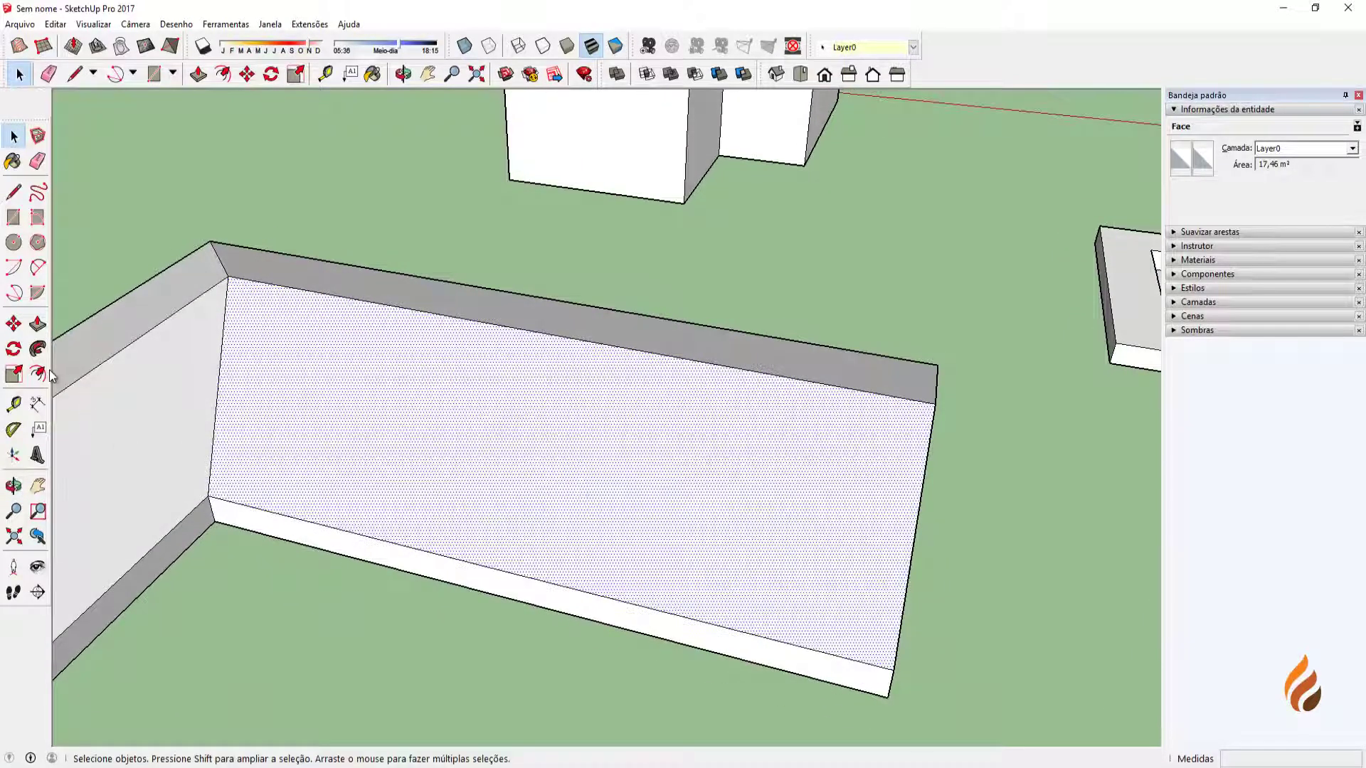
pyautogui.click(485, 404)
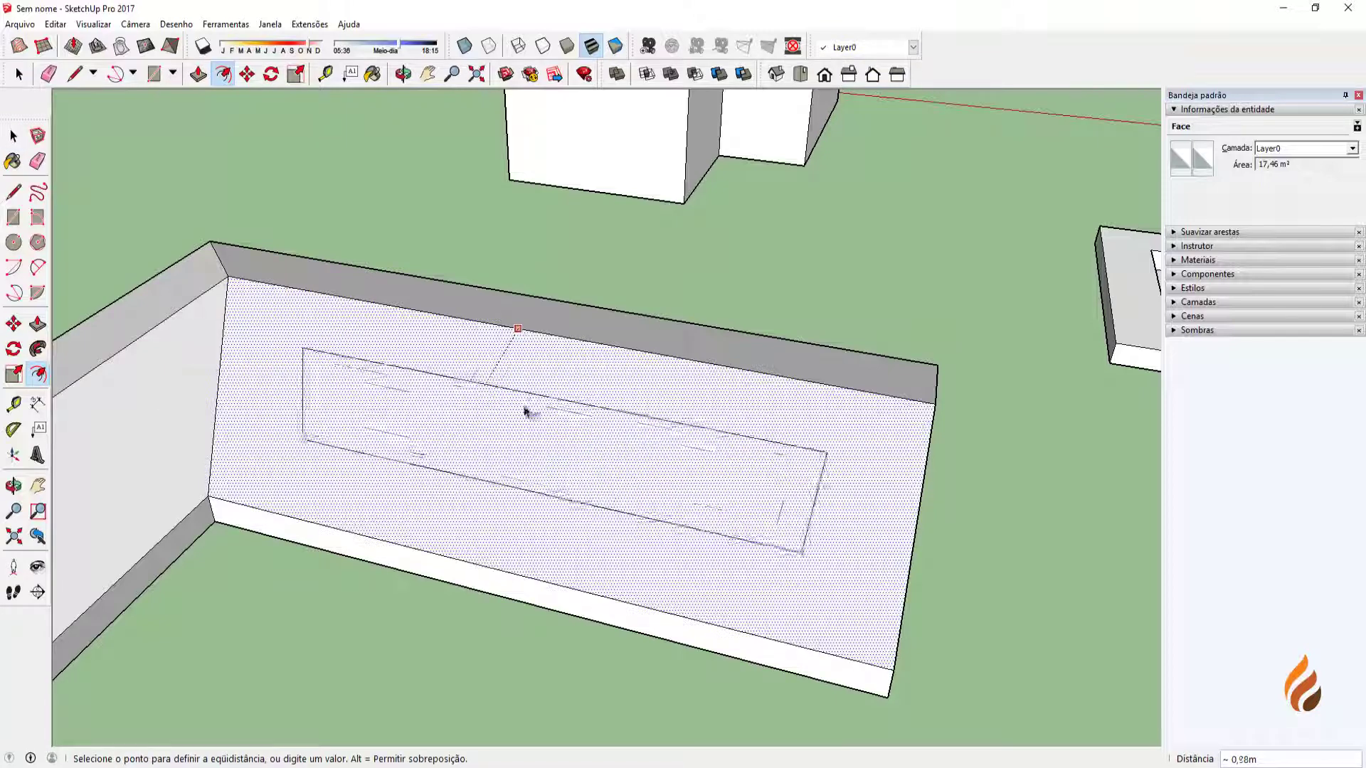
pyautogui.press('Escape')
pyautogui.press('space')
# Offset the outline of the shorter wing's inner-corner roof face inward by about 0.47 m.
pyautogui.moveTo(512, 472); pyautogui.dragTo(395, 447, button='middle')
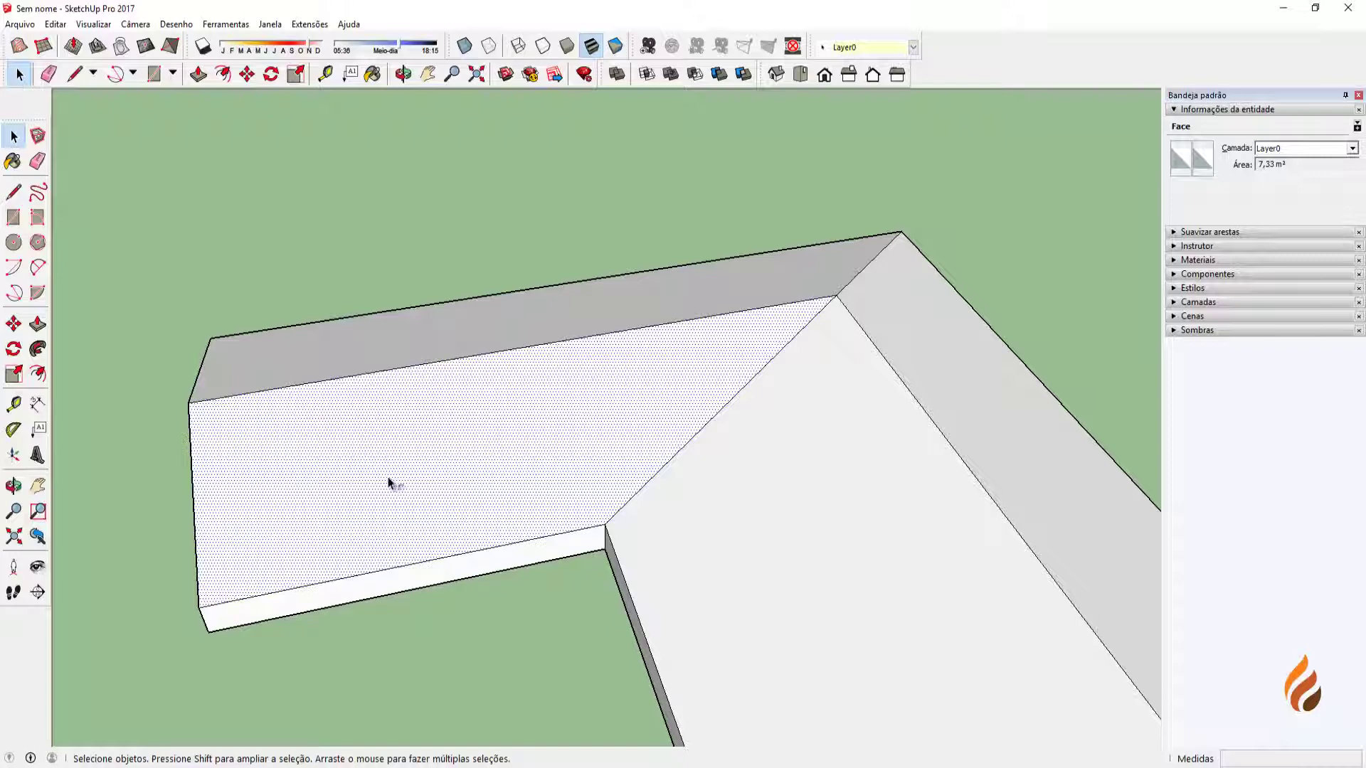
pyautogui.press('f')
pyautogui.click(418, 451)
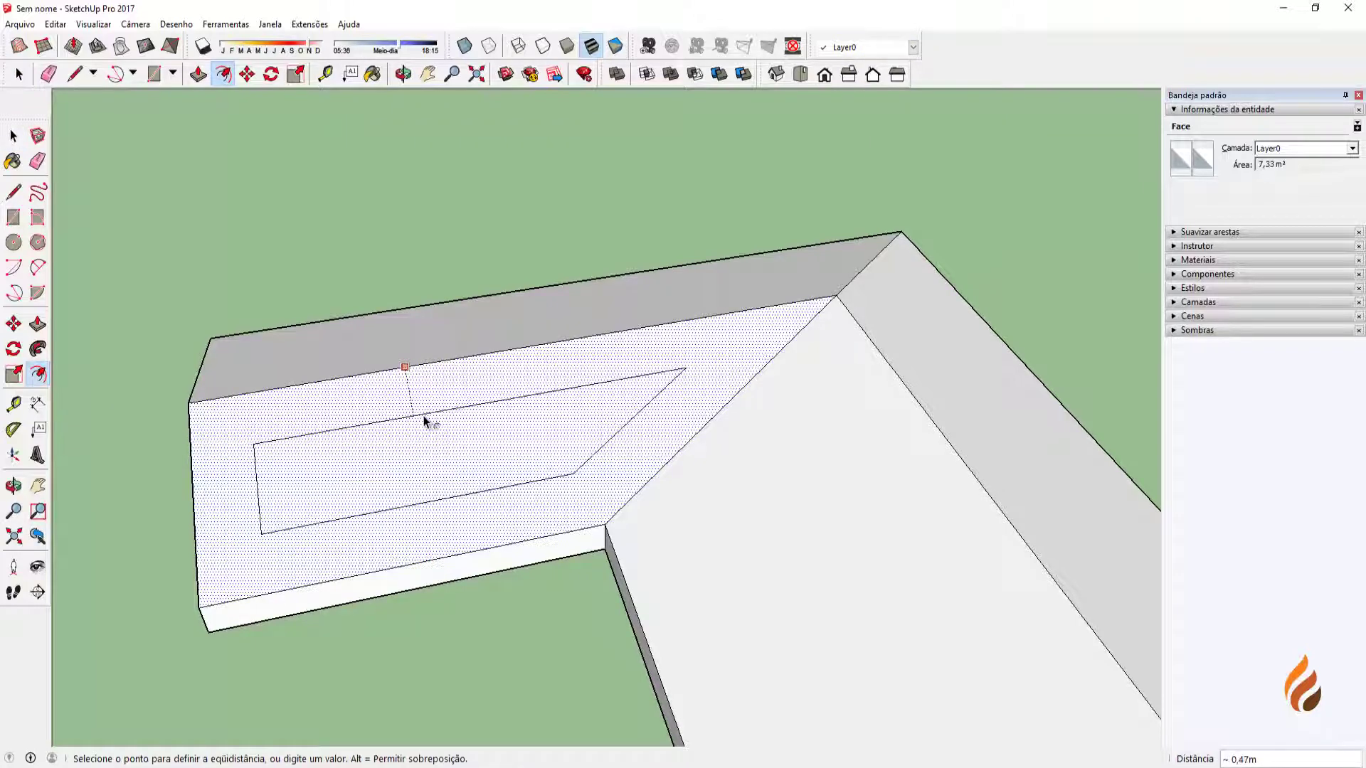
pyautogui.click(425, 424)
pyautogui.press('space')
# Select the inset face on the shorter wing's roof slope and push it about 0.26 m through the slab to cut an opening.
pyautogui.moveTo(372, 479); pyautogui.dragTo(538, 481, button='middle')
pyautogui.click(539, 481)
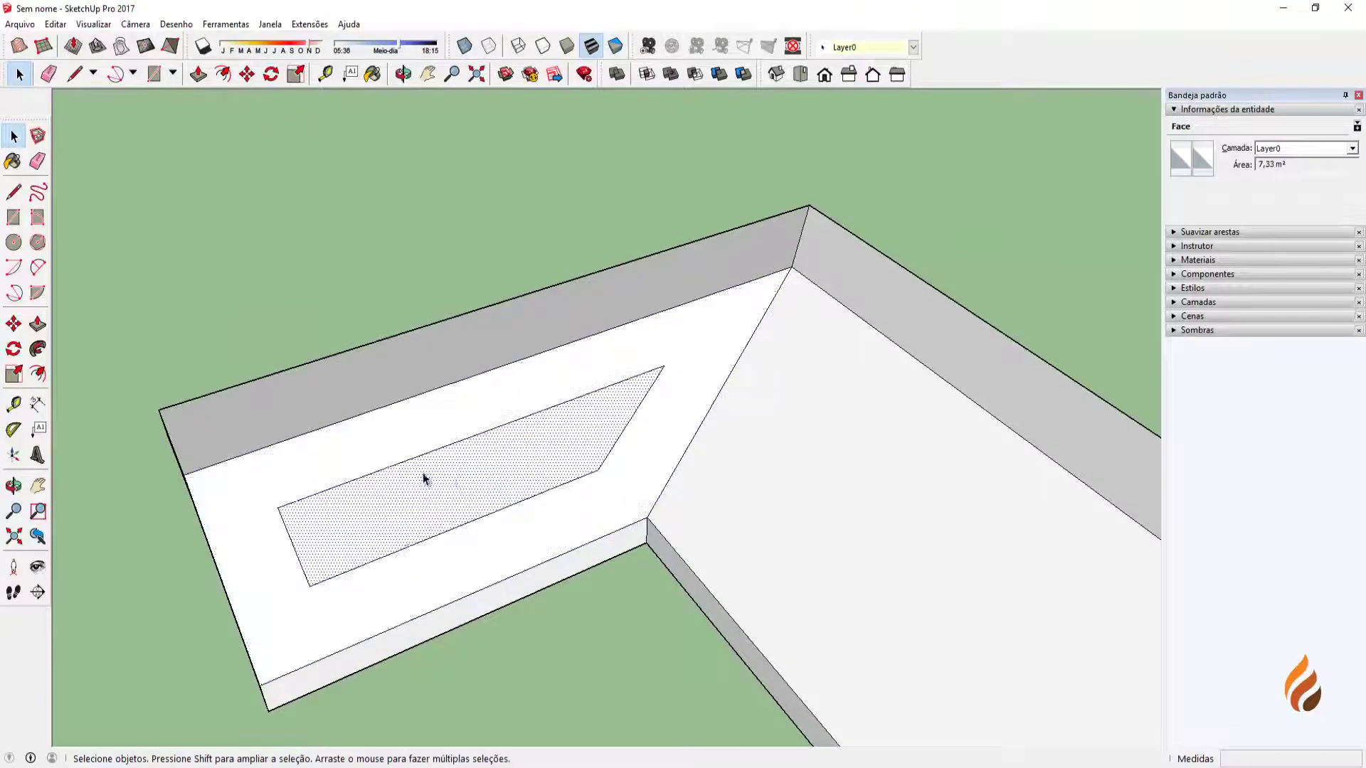
pyautogui.moveTo(424, 476); pyautogui.dragTo(526, 420, button='middle')
pyautogui.press('p')
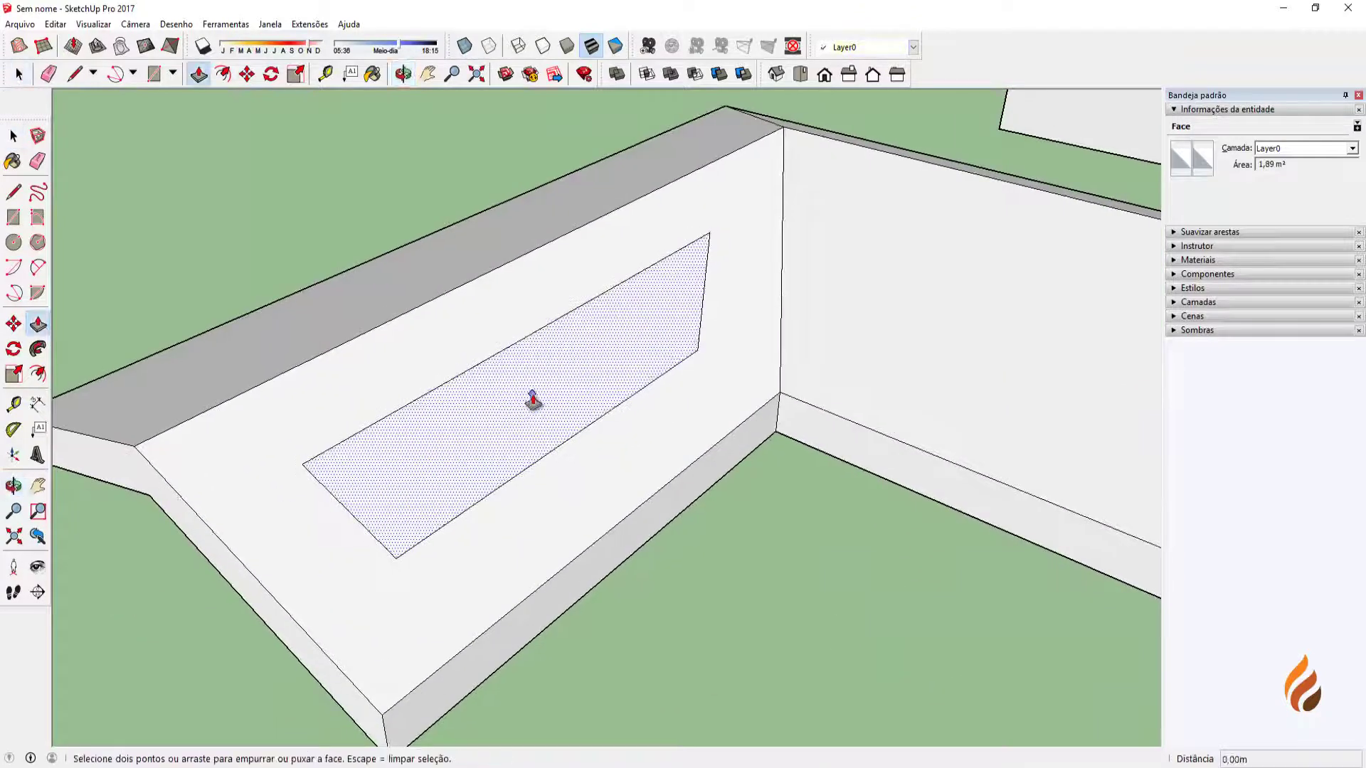
pyautogui.click(510, 411)
pyautogui.moveTo(488, 390); pyautogui.dragTo(442, 524, button='middle')
pyautogui.click(533, 373)
pyautogui.scroll(4, 498, 463)
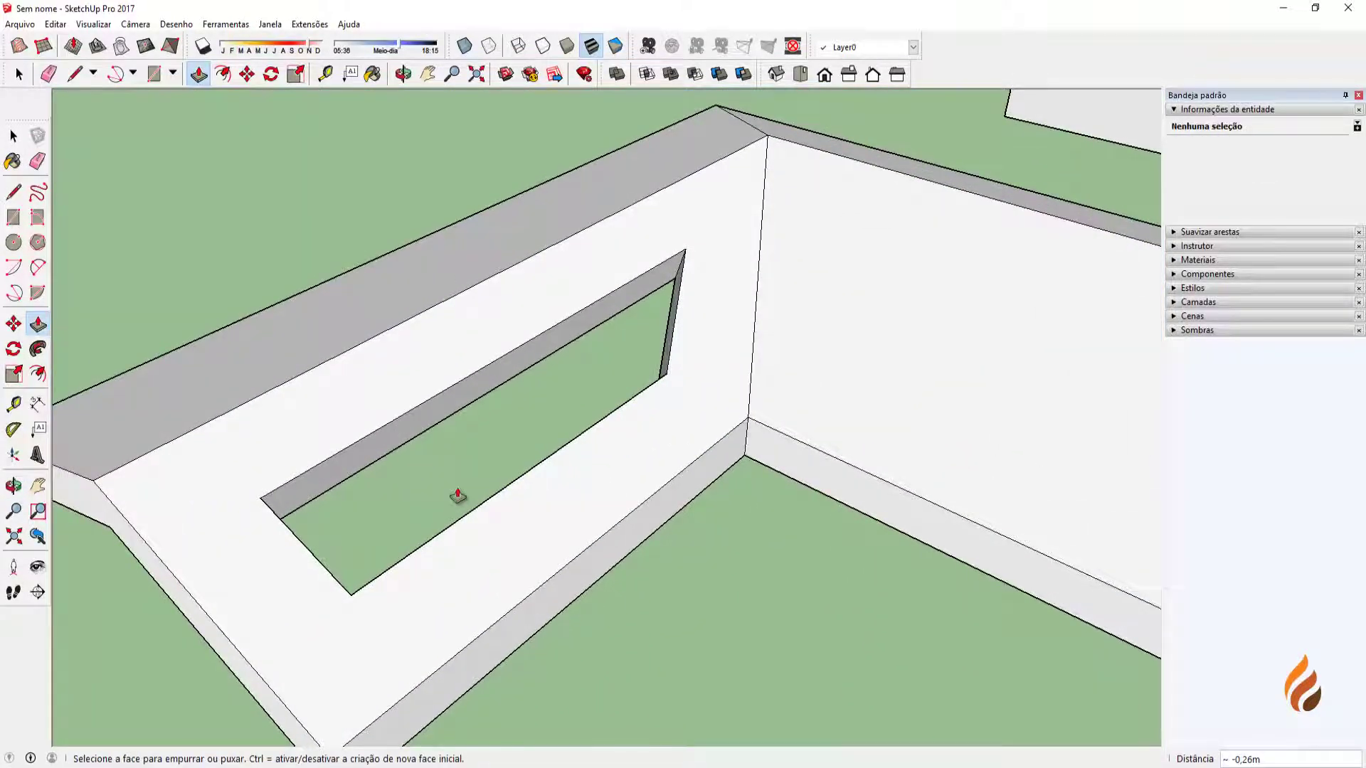
pyautogui.scroll(-5, 385, 437)
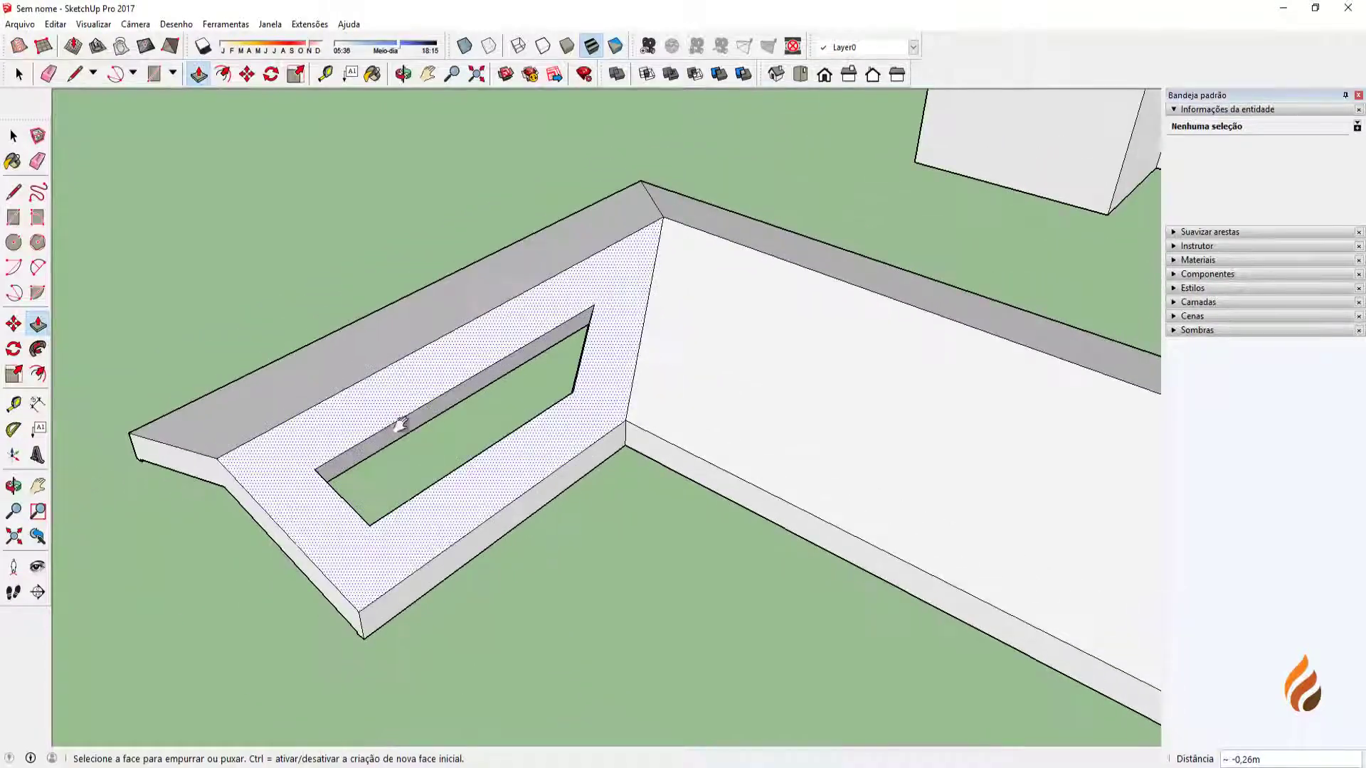
pyautogui.press('space')
pyautogui.moveTo(508, 543); pyautogui.dragTo(684, 380, button='middle')
pyautogui.moveTo(738, 335); pyautogui.dragTo(669, 391, button='middle')
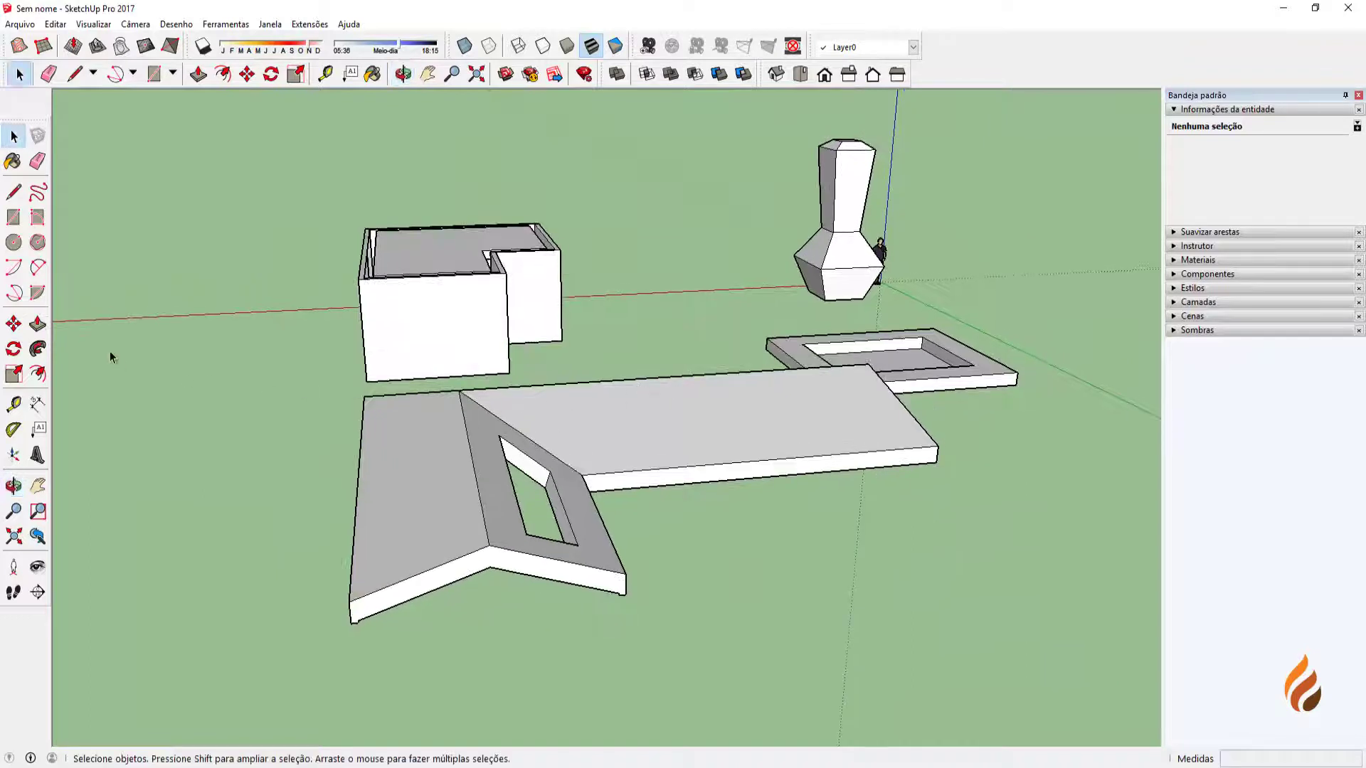
pyautogui.moveTo(67, 362); pyautogui.dragTo(141, 394, button='middle')
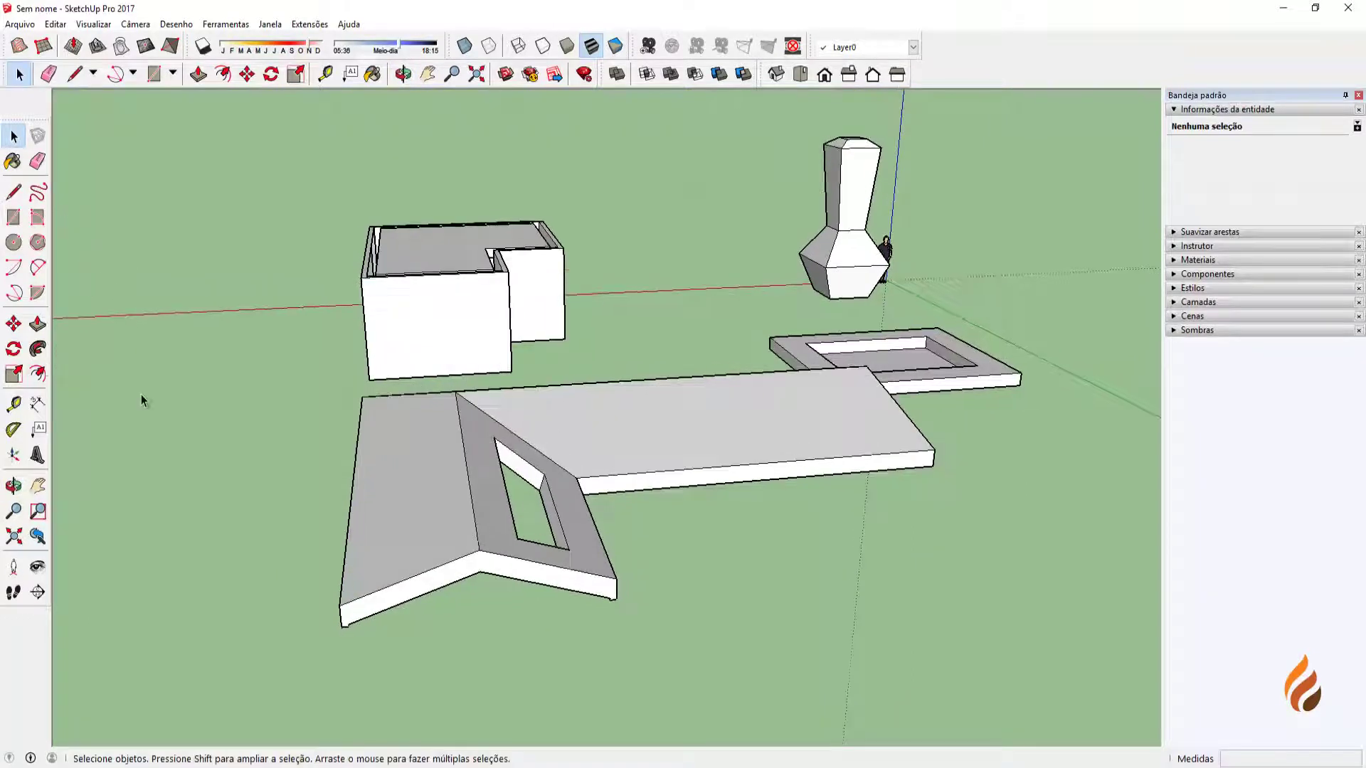